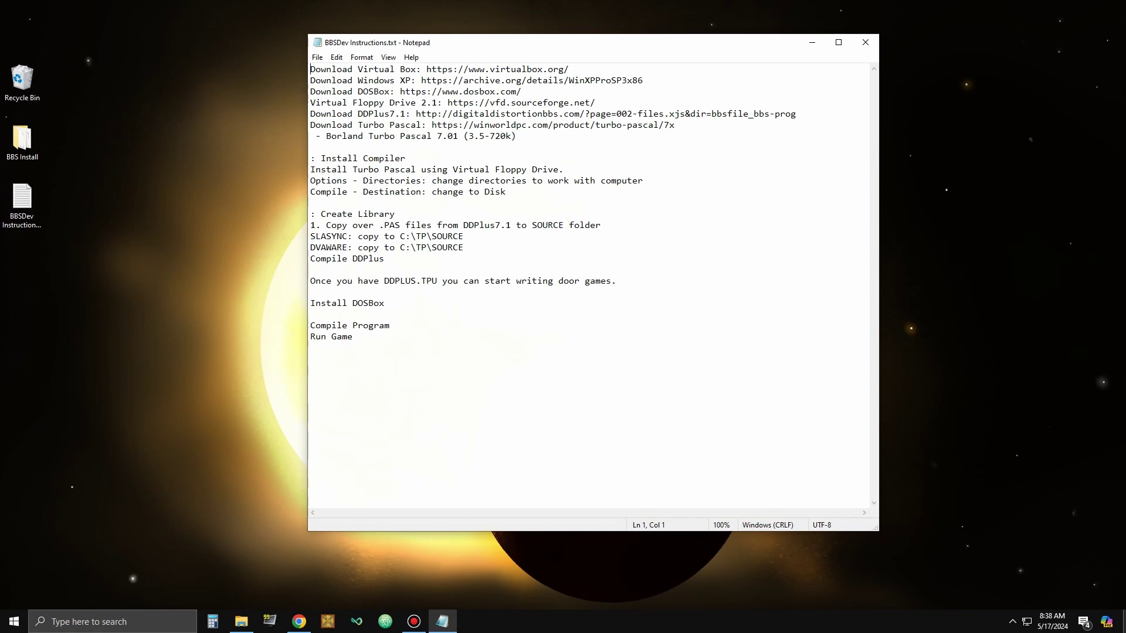
# - Download the VirtualBox 7.0.18 platform package for Windows hosts from virtualbox.org
pyautogui.press('super+d')
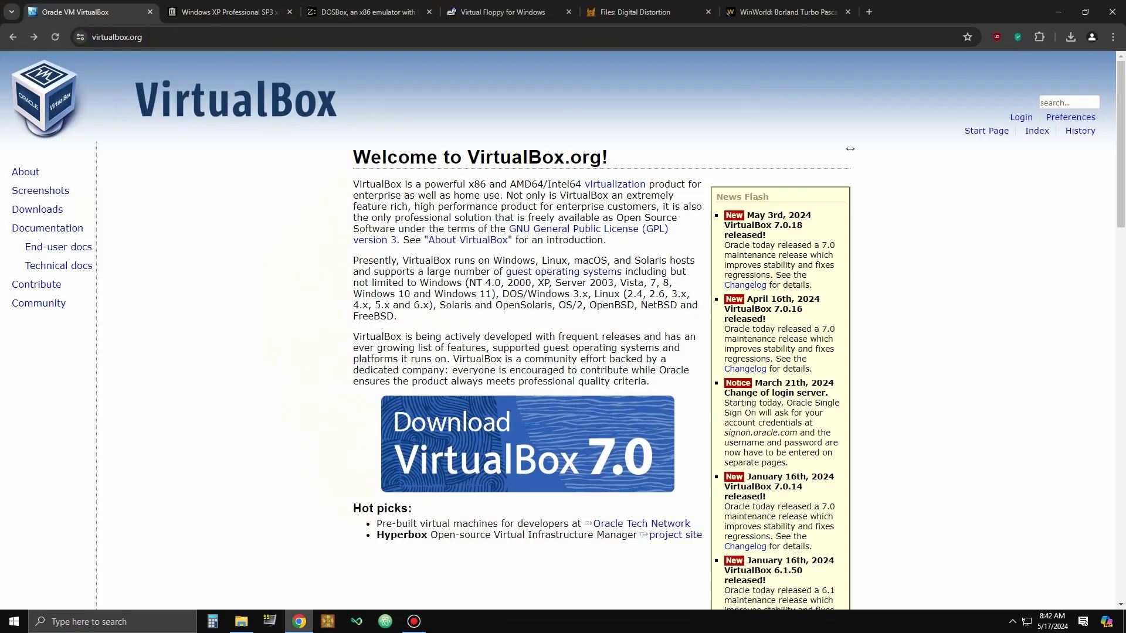
pyautogui.doubleClick(37, 209)
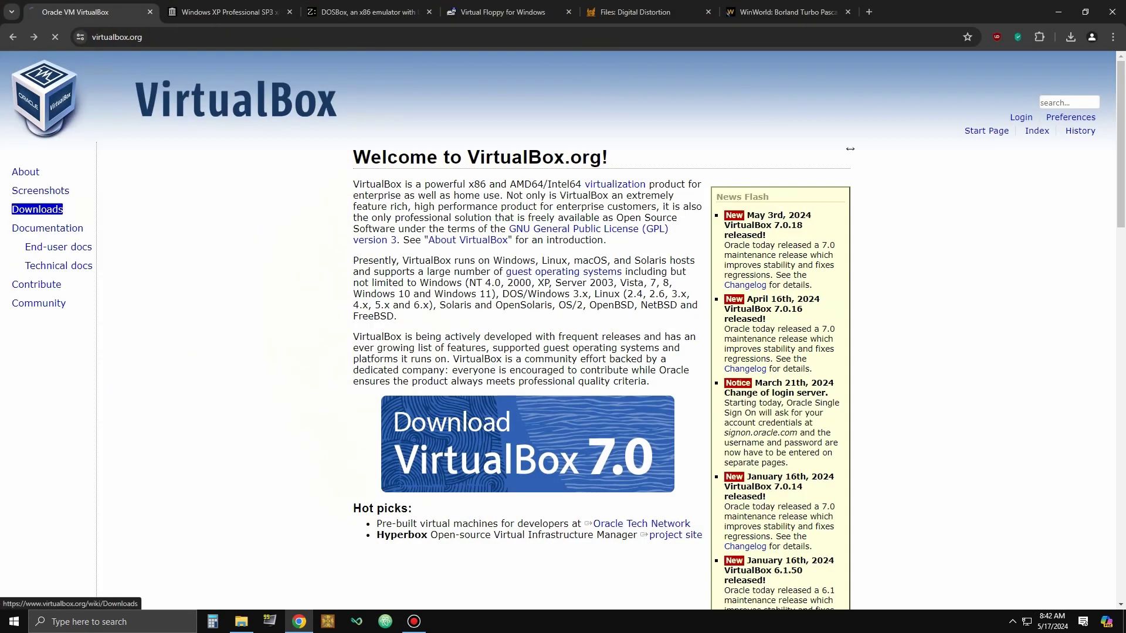
pyautogui.click(420, 261)
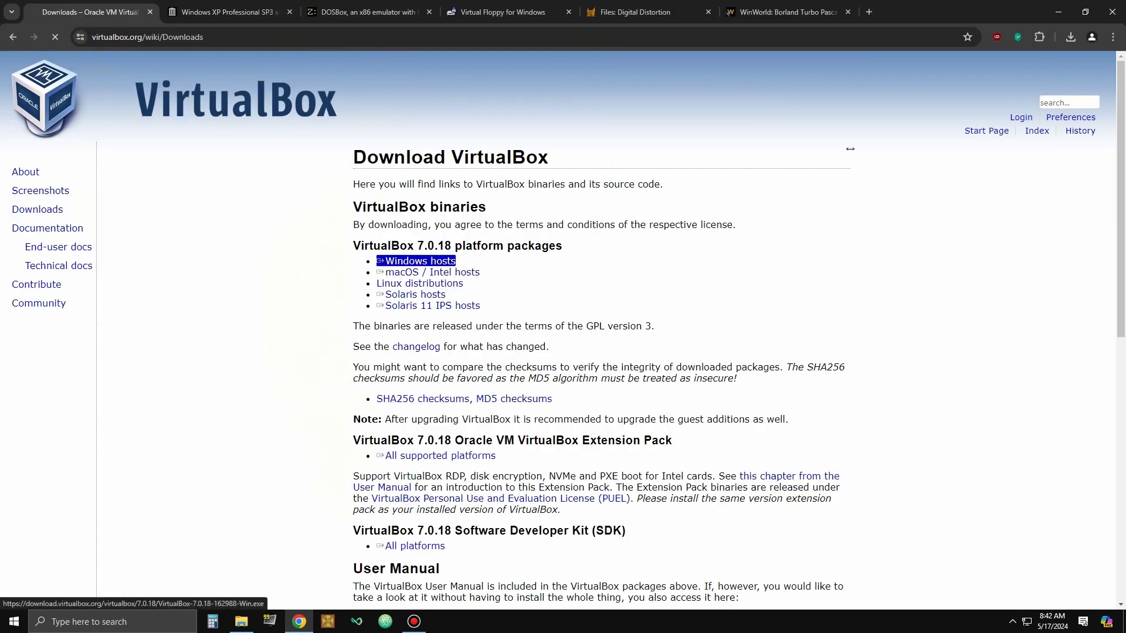
# - Download the Windows XP Professional SP3 x86 ISO image from archive.org and highlight the serial listed on the page
pyautogui.hotkey('ctrl', 'Tab')
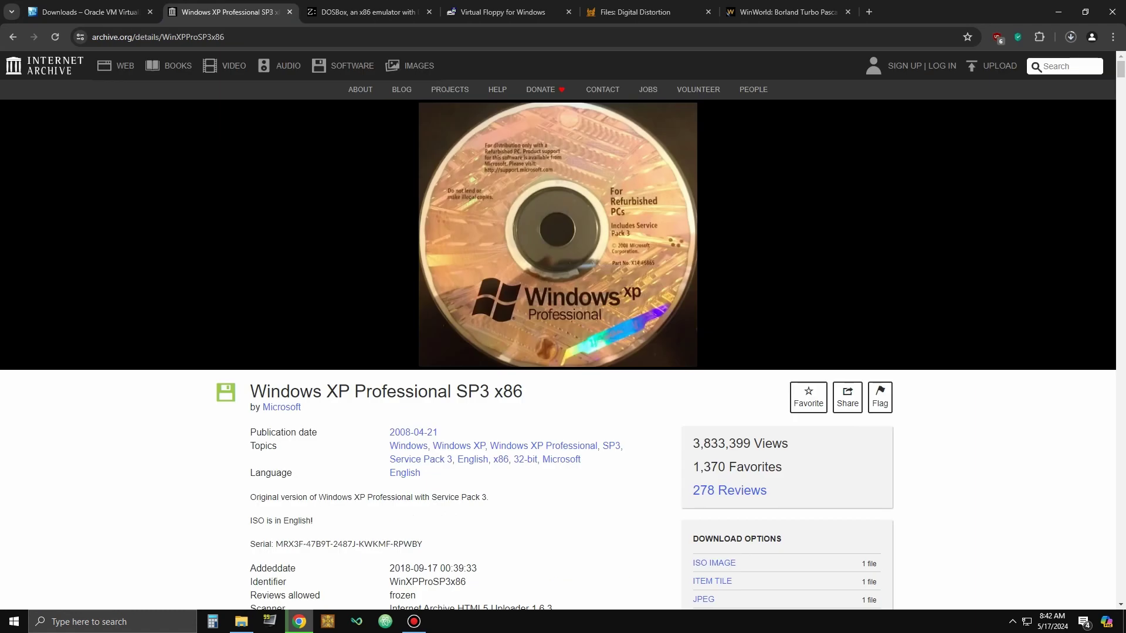
pyautogui.scroll(-4, 558, 330)
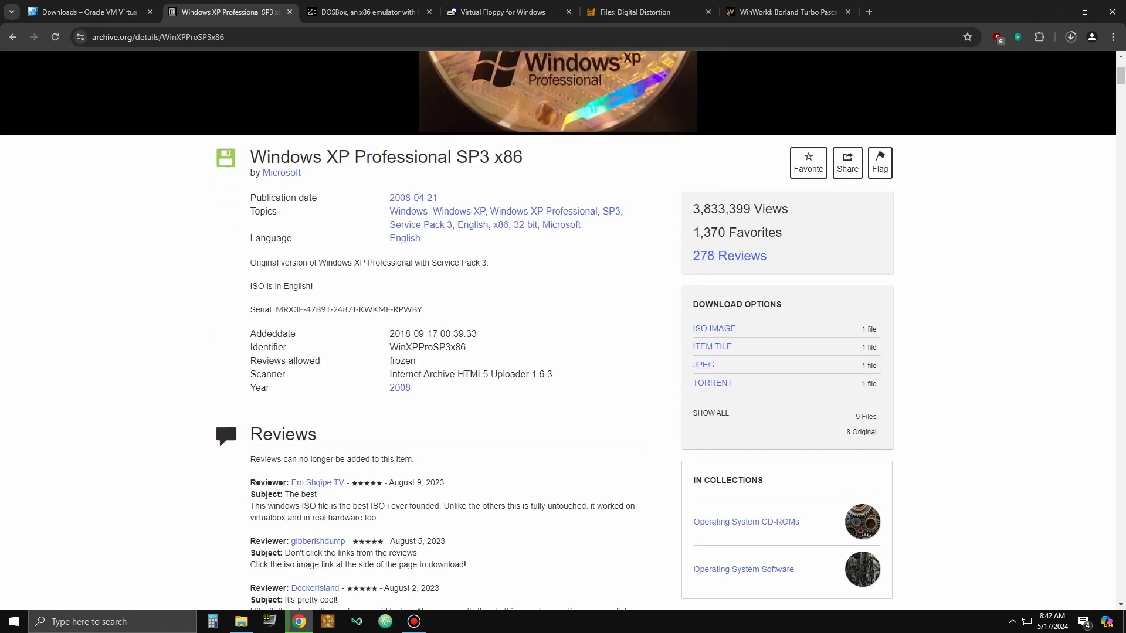
pyautogui.scroll(1, 559, 331)
pyautogui.moveTo(422, 371); pyautogui.dragTo(250, 370)
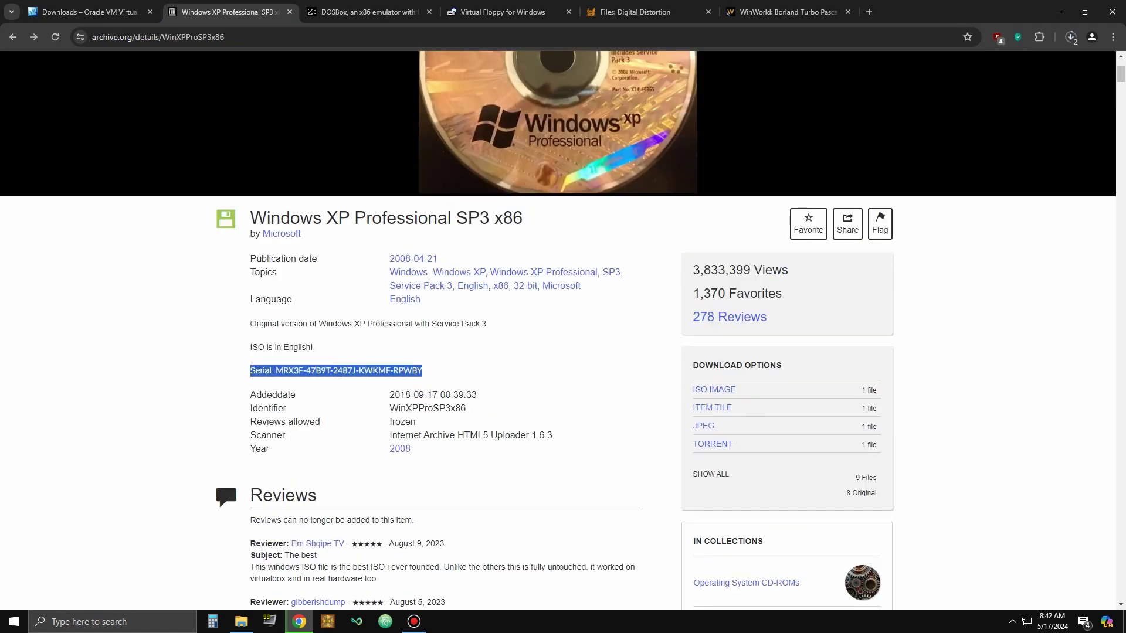
pyautogui.click(250, 371)
# - Download the DOSBox 0.74-3 Windows installer and the Virtual Floppy Drive archive vfd21-080206.zip from their websites
pyautogui.hotkey('ctrl', 'Tab')
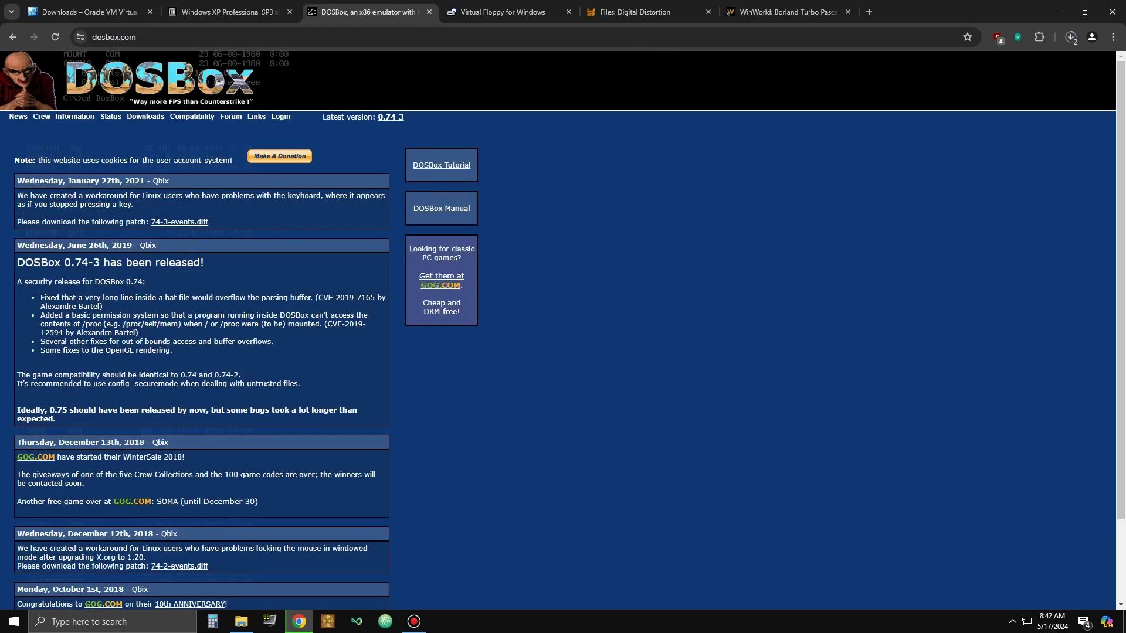
pyautogui.click(145, 116)
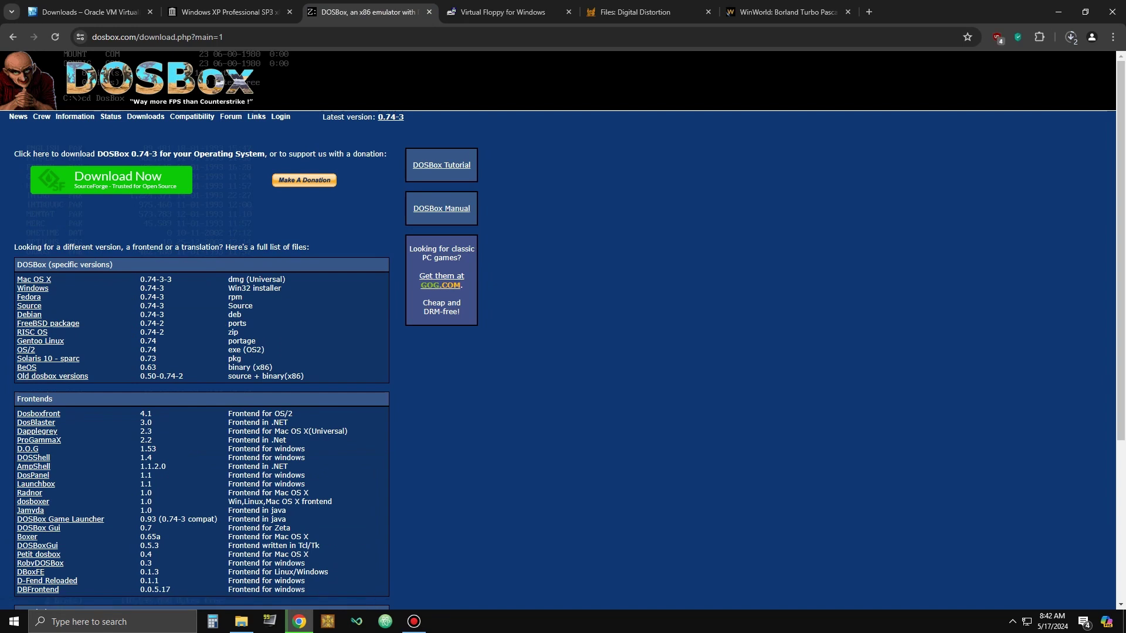
pyautogui.hotkey('ctrl', 'Tab')
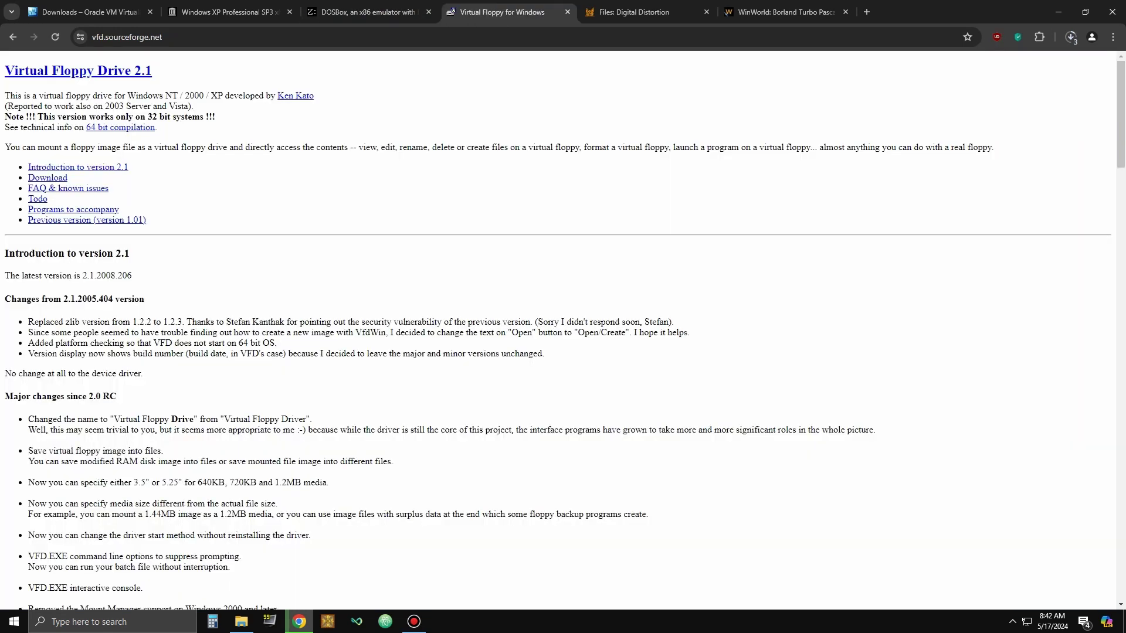
pyautogui.click(47, 178)
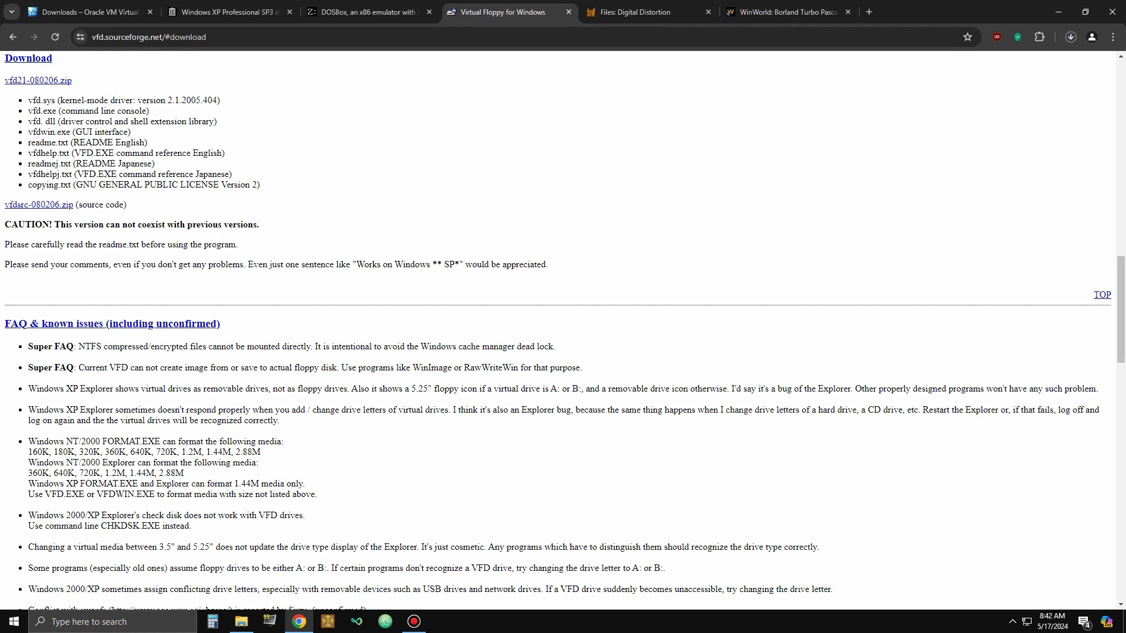
# - Download ddplus71.zip, the Turbo Pascal 7.0 door kit, from the Digital Distortion file list
pyautogui.hotkey('ctrl', 'Tab')
pyautogui.scroll(-5, 472, 293)
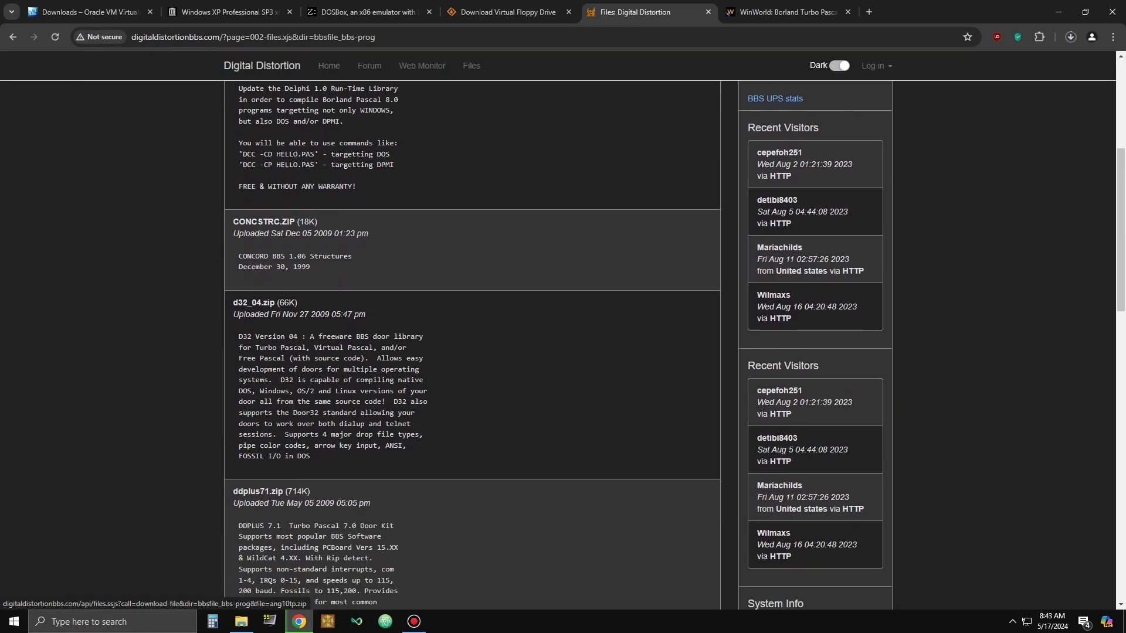
pyautogui.scroll(-2, 472, 293)
pyautogui.scroll(-3, 472, 293)
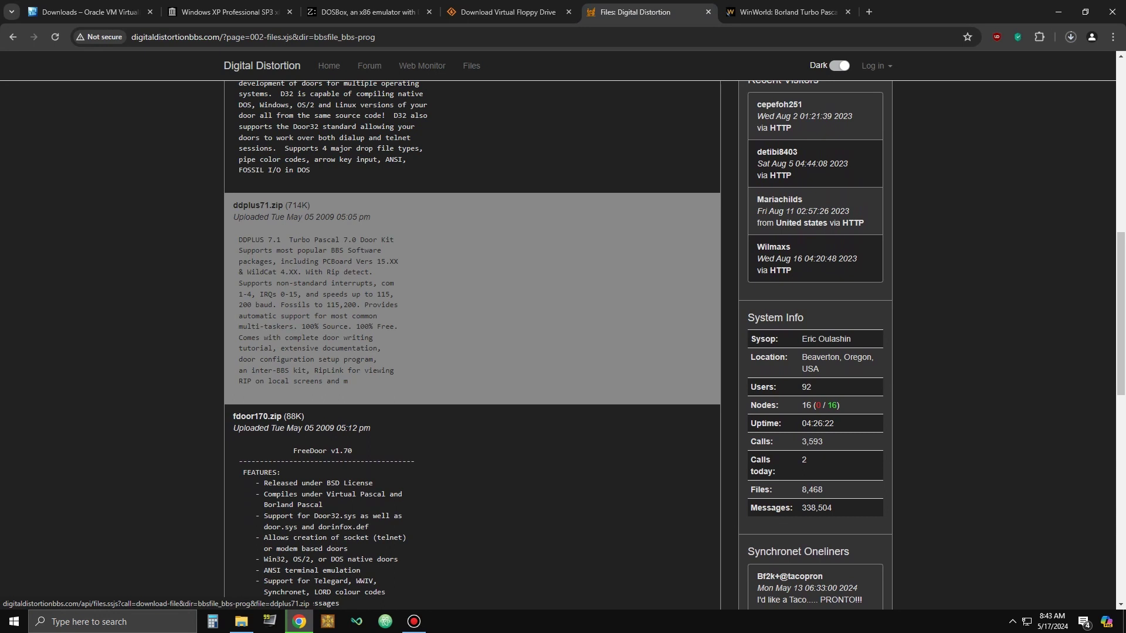
# - Download Borland Turbo Pascal 7.01 (3.5-720k) from the WinWorld product page
pyautogui.hotkey('ctrl', 'Tab')
pyautogui.scroll(-5, 563, 331)
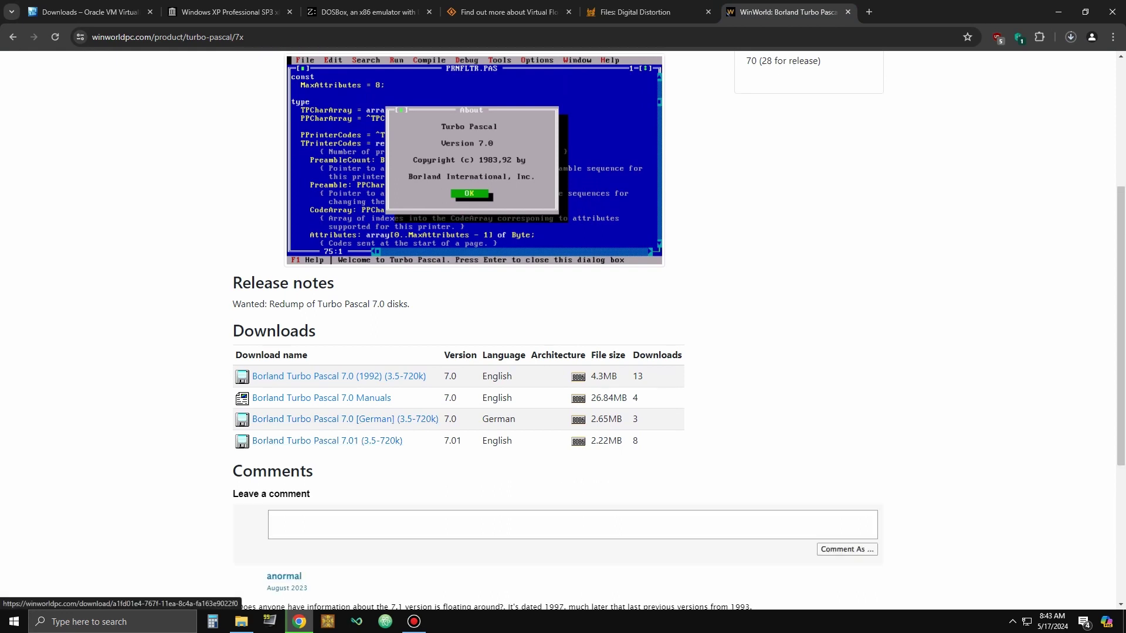
pyautogui.click(370, 441)
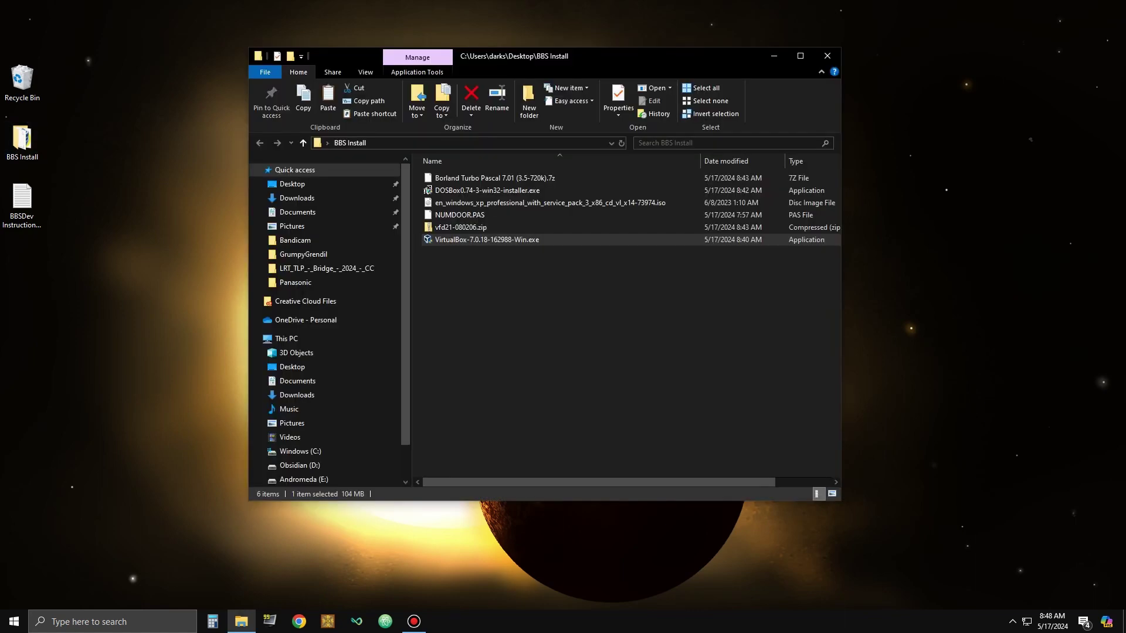
# - Install Oracle VM VirtualBox 7.0.18 with the default features, accepting the network and dependency warnings, and launch it when setup finishes
pyautogui.click(624, 402)
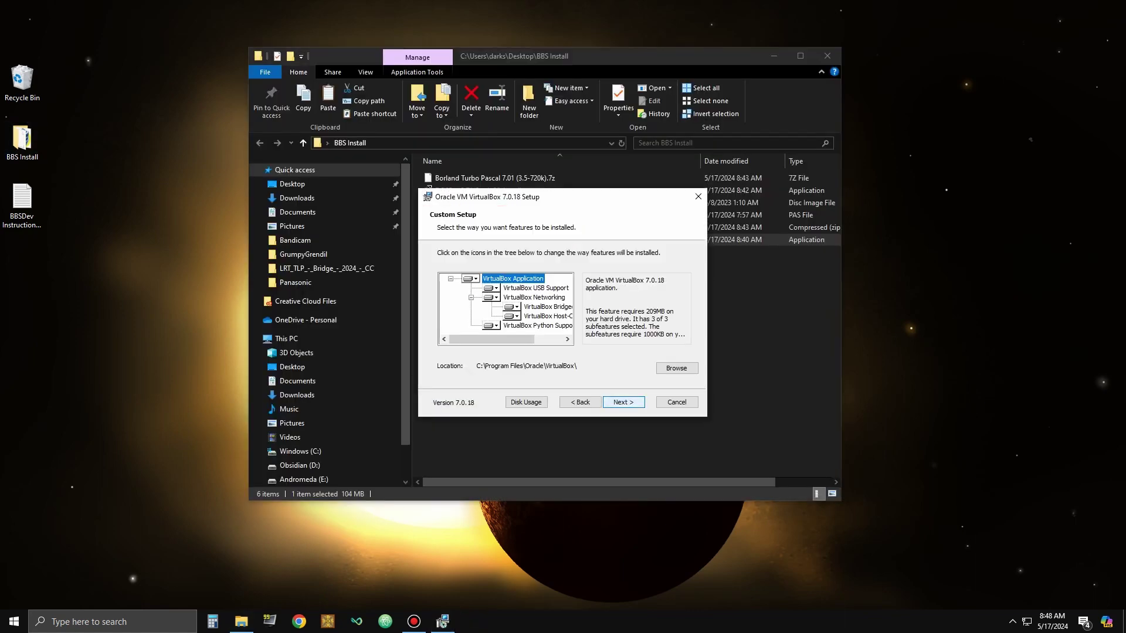
pyautogui.click(774, 56)
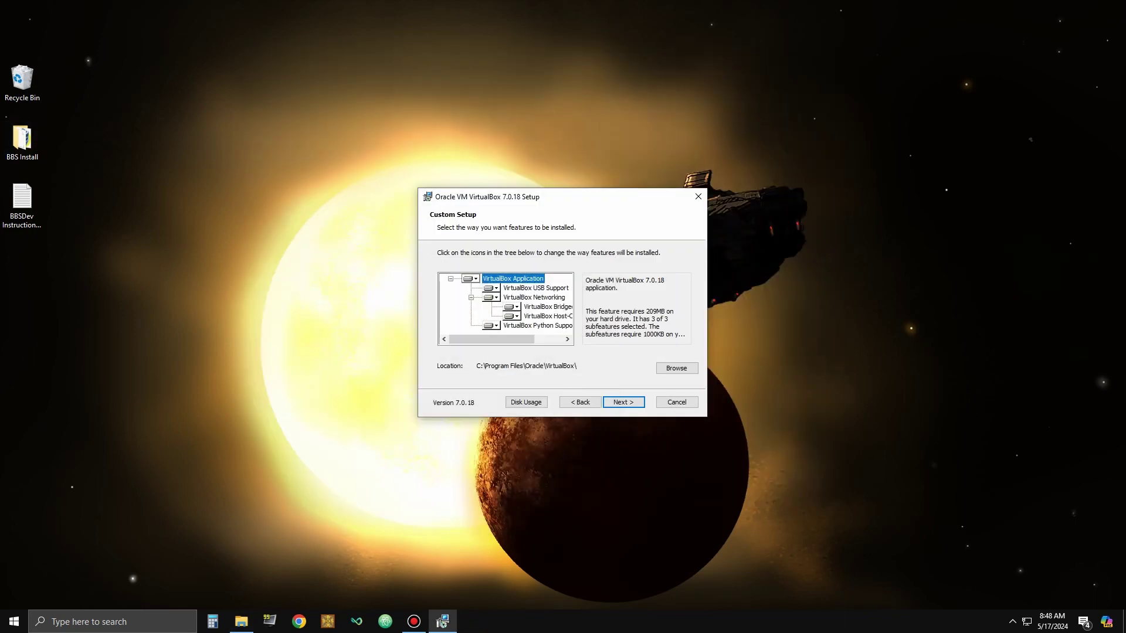
pyautogui.moveTo(580, 197); pyautogui.dragTo(519, 95)
pyautogui.click(562, 299)
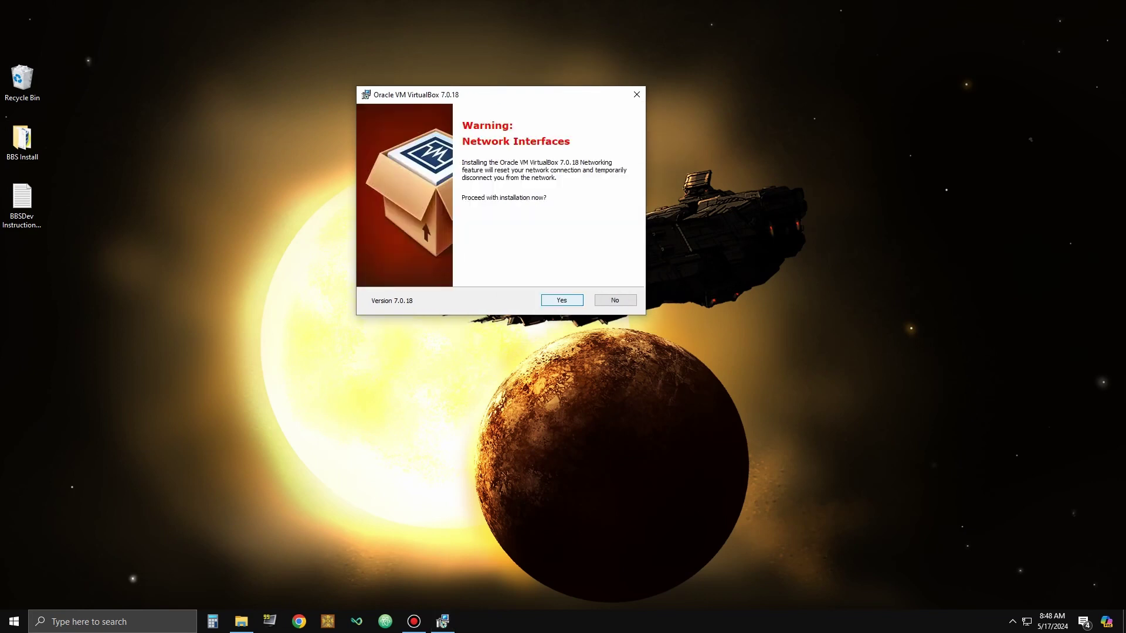
pyautogui.click(561, 299)
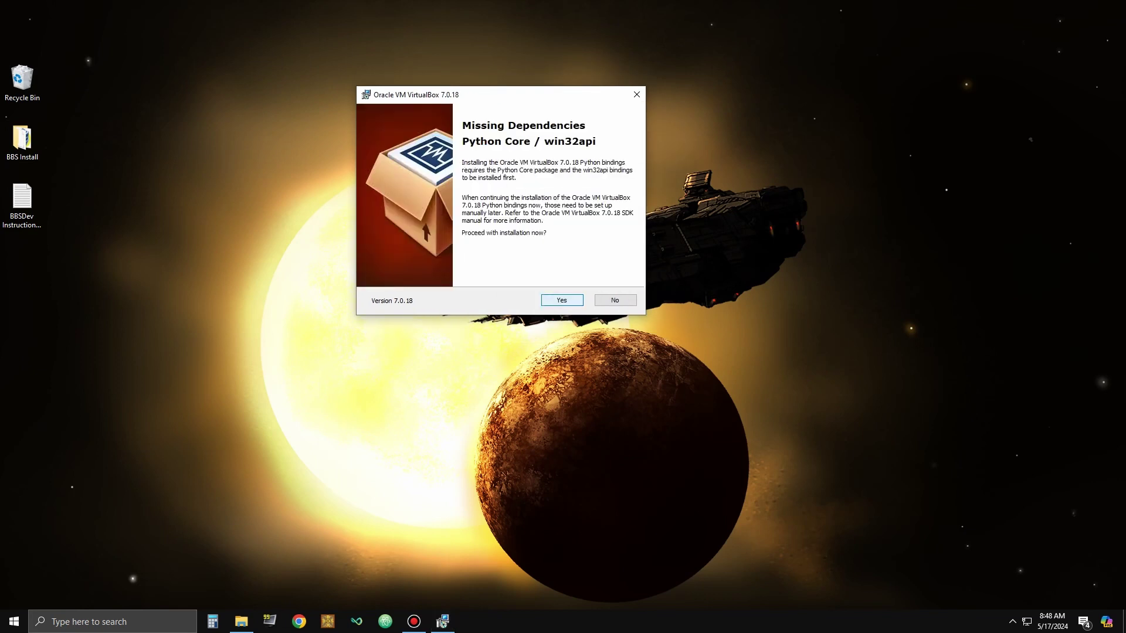
pyautogui.click(561, 300)
pyautogui.click(562, 299)
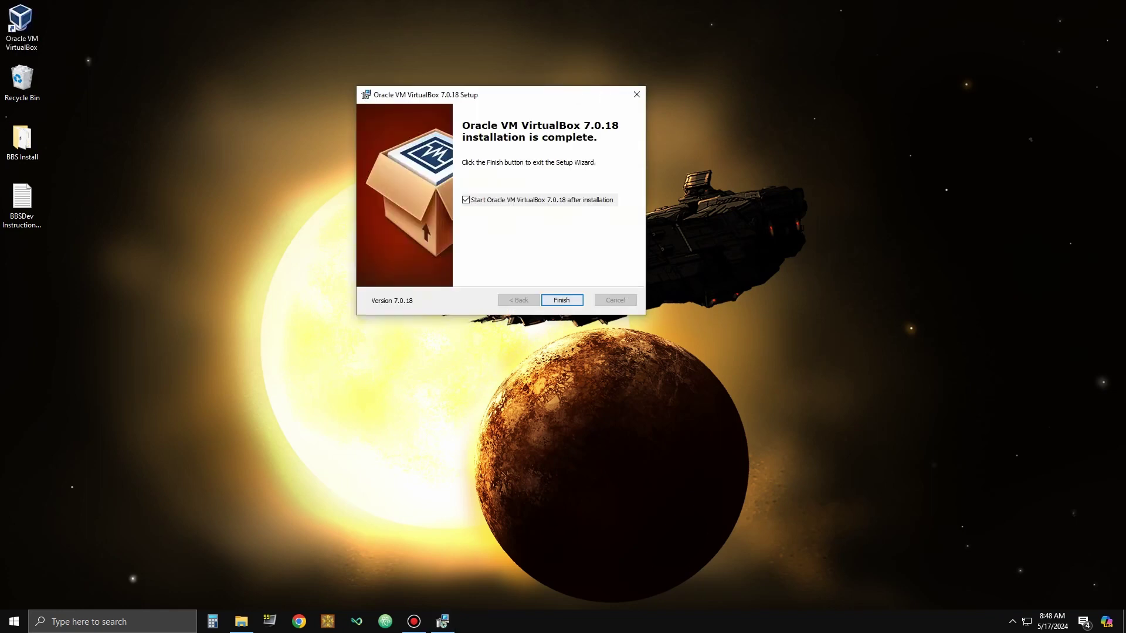
pyautogui.click(561, 299)
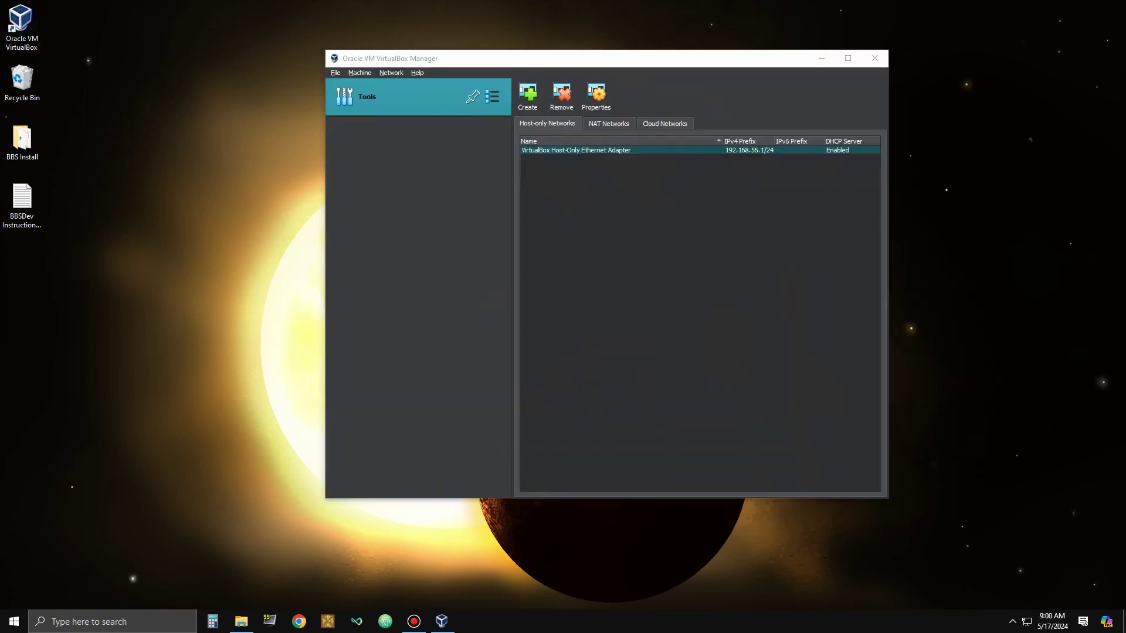
# - Begin creating a new virtual machine in VirtualBox Manager and name it BBS-Pascal
pyautogui.click(359, 73)
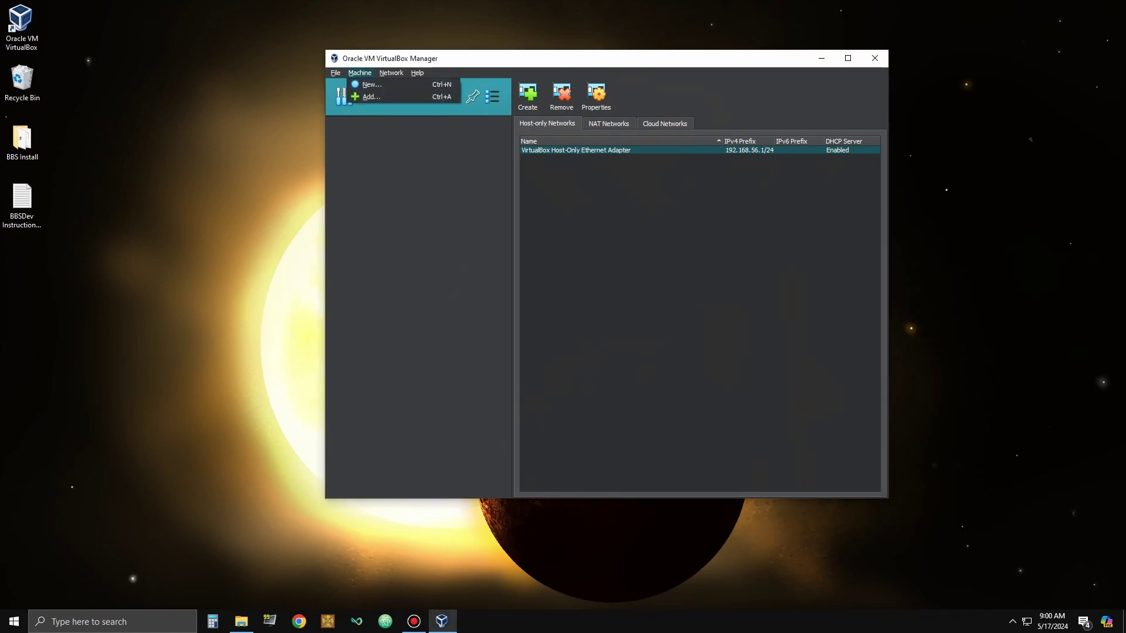
pyautogui.click(373, 83)
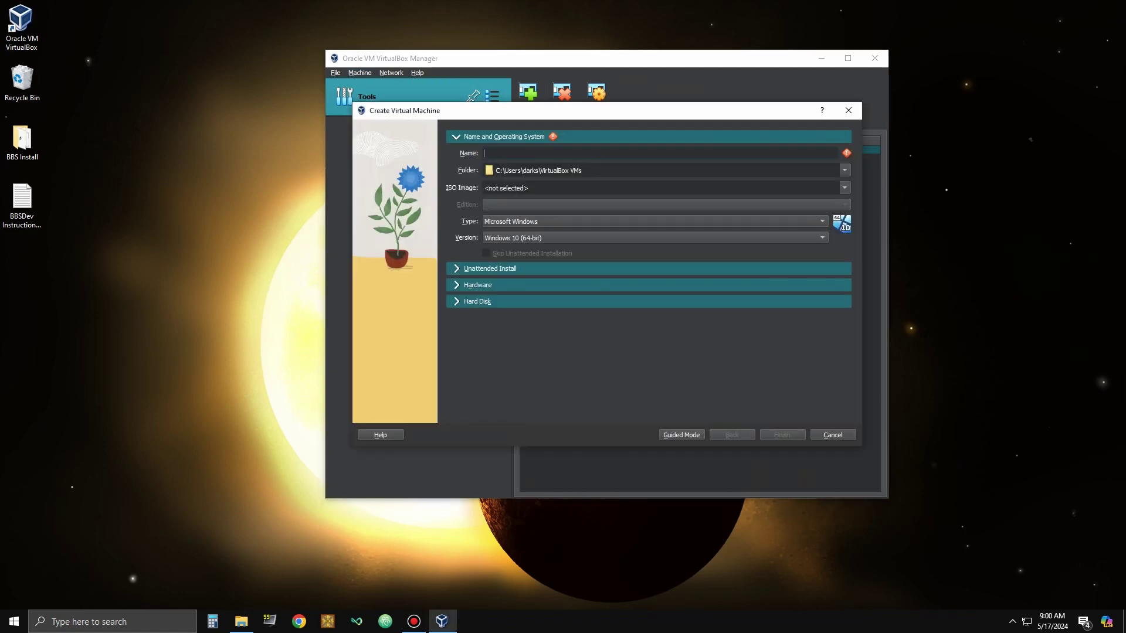
pyautogui.write('BBS')
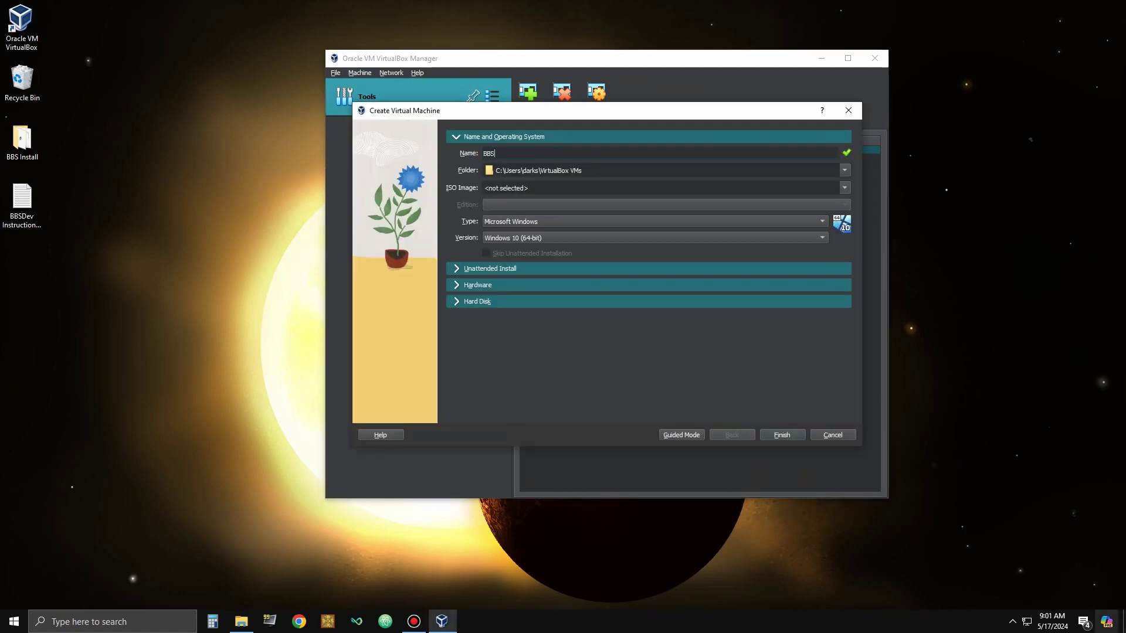
pyautogui.write('-Pas')
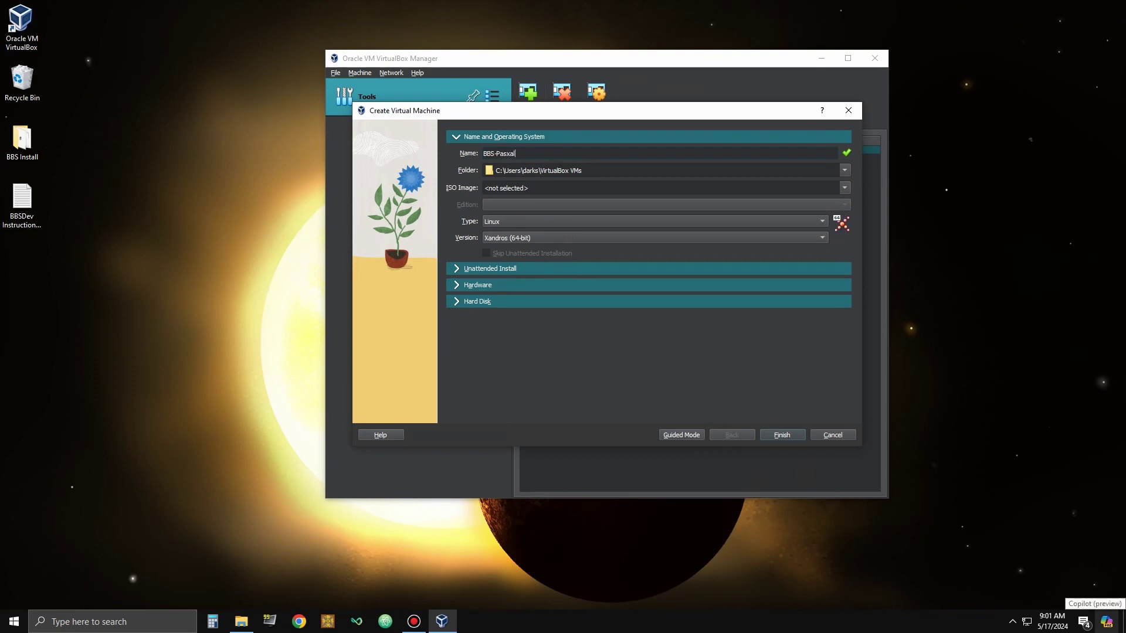
pyautogui.write('ca')
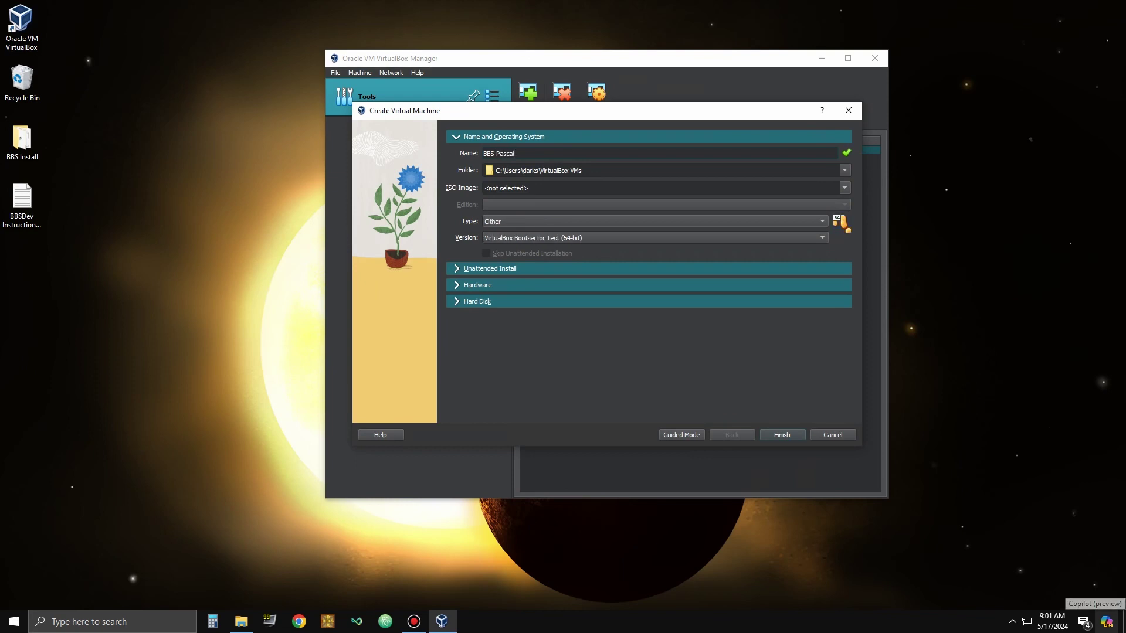
# - Set the virtual machine's folder to VirtualBox on the Obsidian (D:) drive
pyautogui.click(844, 170)
pyautogui.click(512, 199)
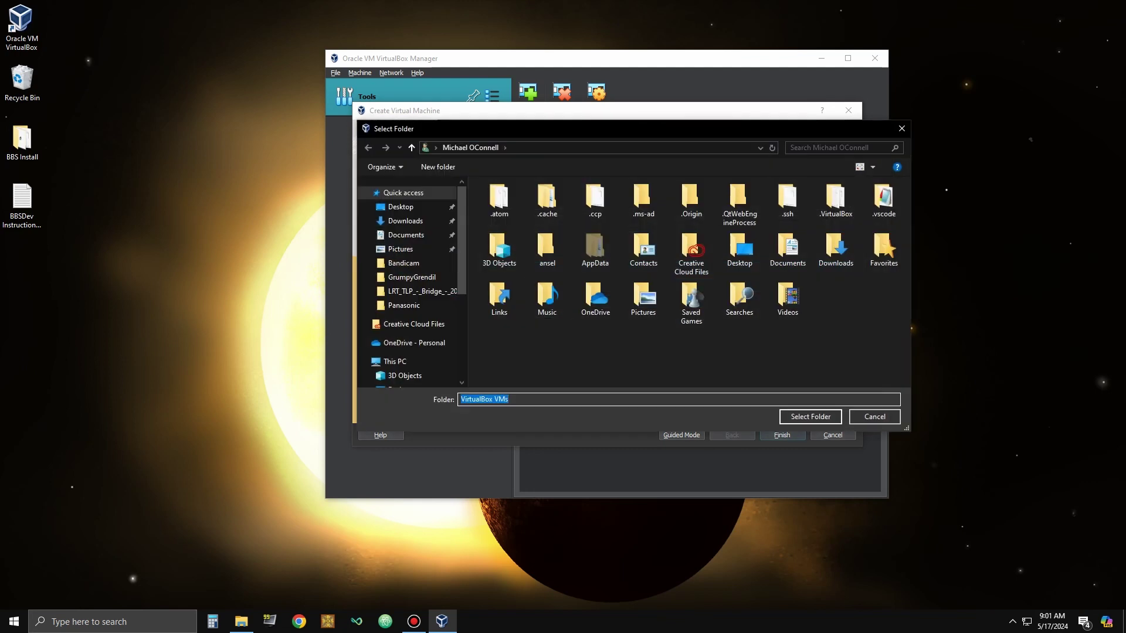
pyautogui.click(408, 315)
pyautogui.scroll(-3, 509, 333)
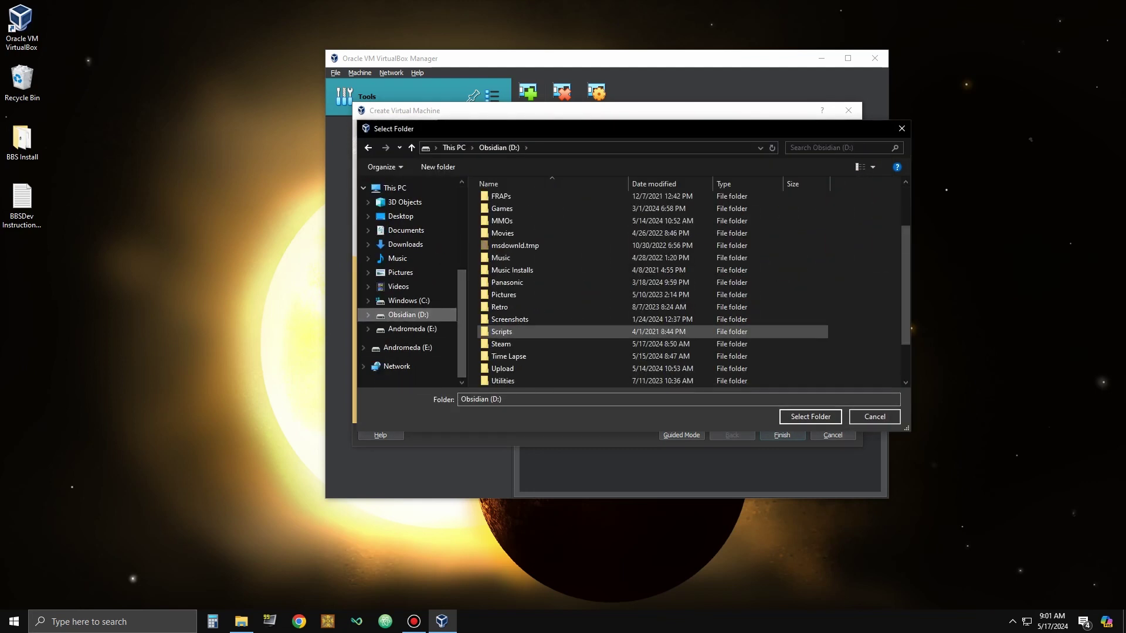
pyautogui.doubleClick(509, 357)
pyautogui.click(810, 417)
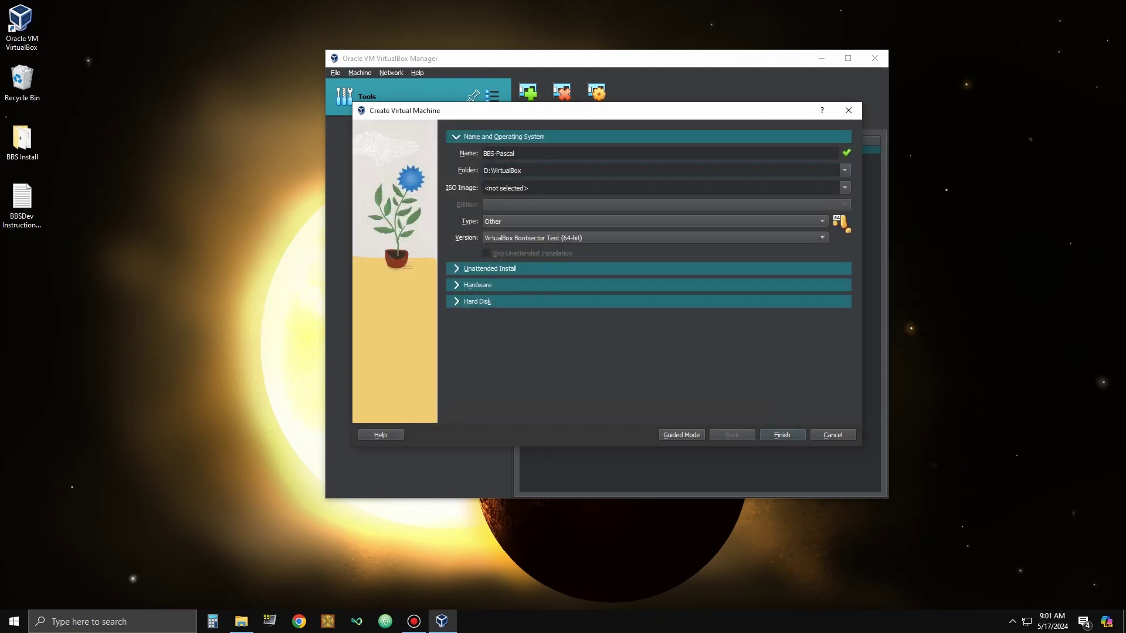
# - Set the virtual machine's operating system type to Microsoft Windows
pyautogui.hotkey('alt', 'Down')
pyautogui.press('Up')
pyautogui.press('Up')
pyautogui.press('Up')
pyautogui.press('Up')
pyautogui.press('Up')
pyautogui.press('Up')
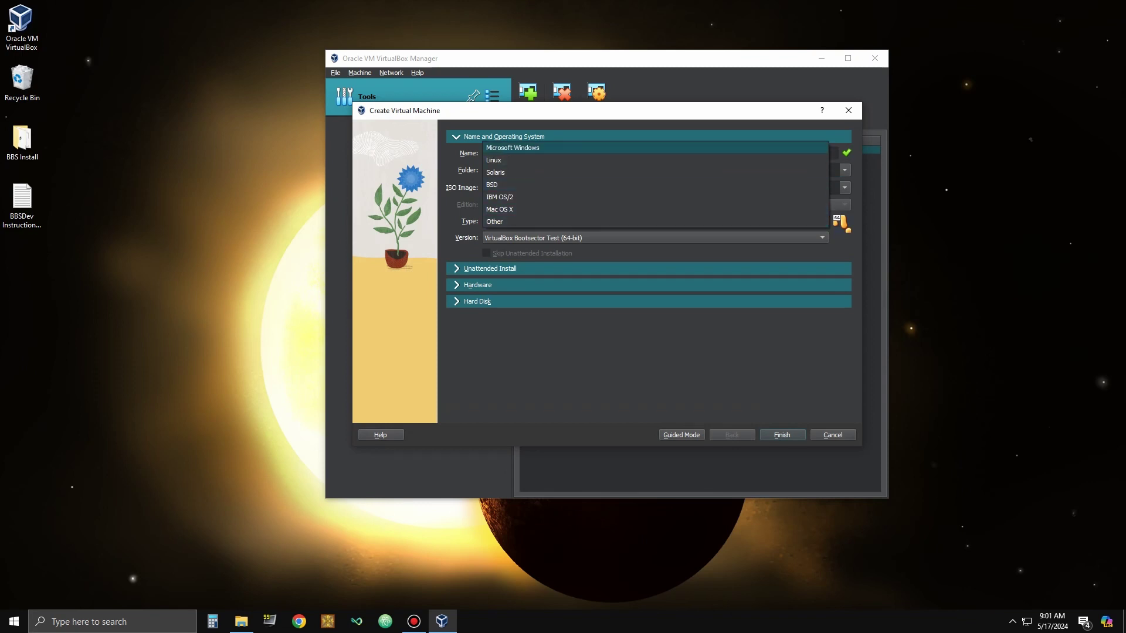
pyautogui.press('Return')
# - Set the virtual machine's operating system version to Windows XP (32-bit)
pyautogui.hotkey('alt', 'Down')
pyautogui.press('Up')
pyautogui.press('Up')
pyautogui.press('Up')
pyautogui.press('Up')
pyautogui.press('Up')
pyautogui.press('Up')
pyautogui.press('Up')
pyautogui.press('Up')
pyautogui.press('Up')
pyautogui.press('Up')
pyautogui.press('Up')
pyautogui.press('Up')
pyautogui.press('Up')
pyautogui.press('Up')
pyautogui.press('Up')
pyautogui.press('Up')
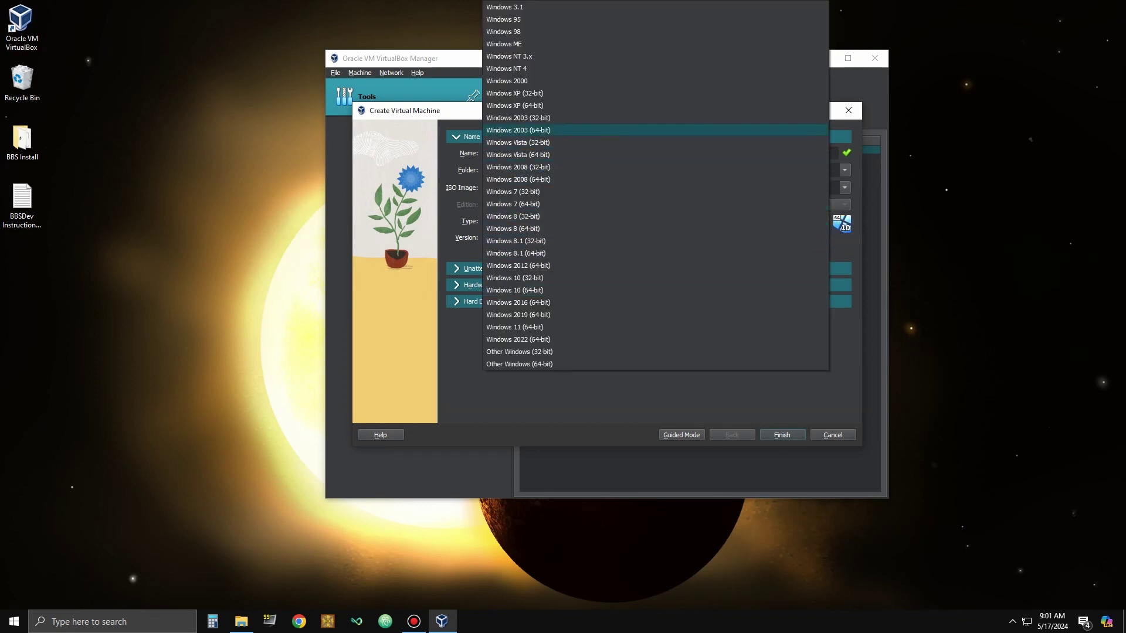
pyautogui.press('Return')
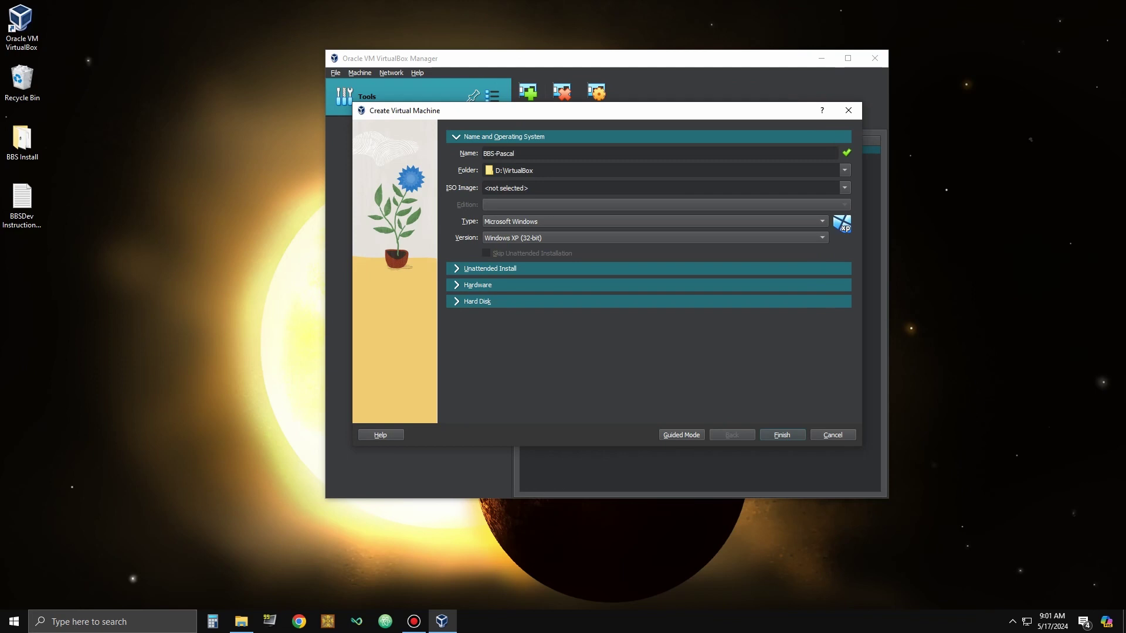
# - Set the virtual machine's base memory to 2048 MB and increase its number of processors
pyautogui.hotkey('alt', 'a')
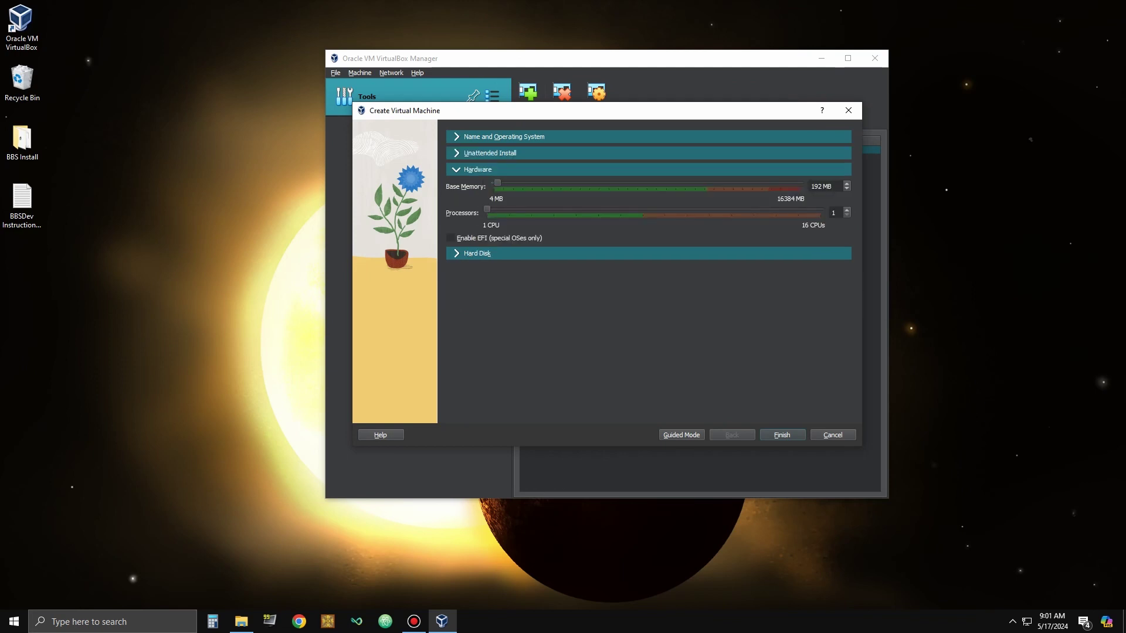
pyautogui.press('BackSpace')
pyautogui.press('BackSpace')
pyautogui.press('BackSpace')
pyautogui.write('2048')
pyautogui.press('Tab')
pyautogui.press('Right')
pyautogui.press('Right')
pyautogui.press('Right')
# - Create the BBS-Pascal machine with a new 10.00 GB VDI virtual hard disk and start it
pyautogui.hotkey('alt', 'k')
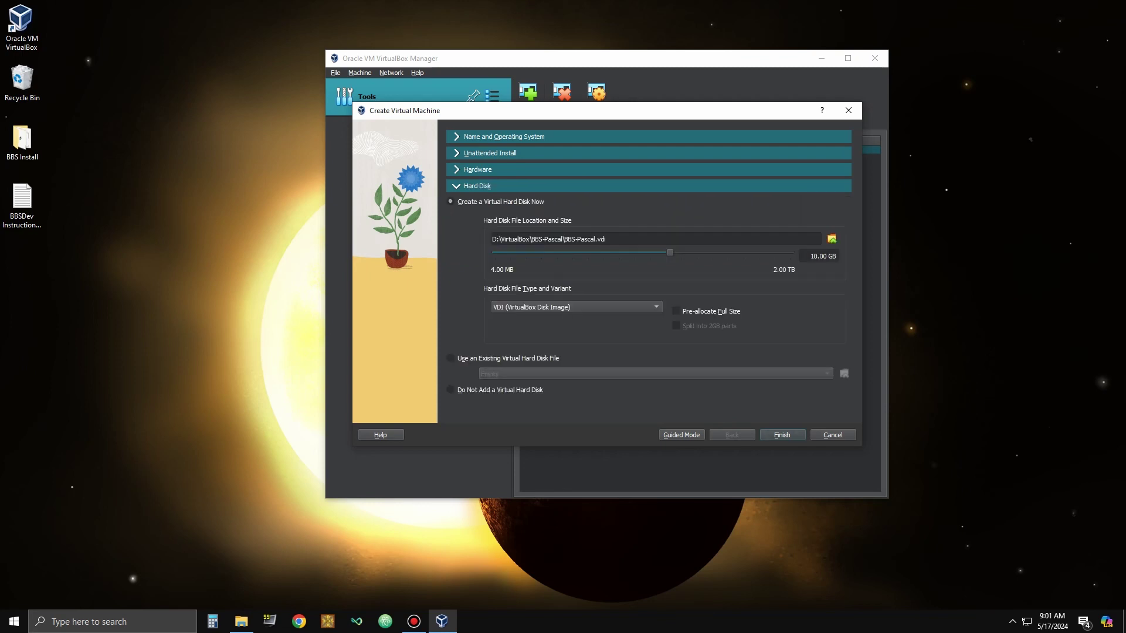
pyautogui.hotkey('alt', 'f')
pyautogui.hotkey('ctrl', 's')
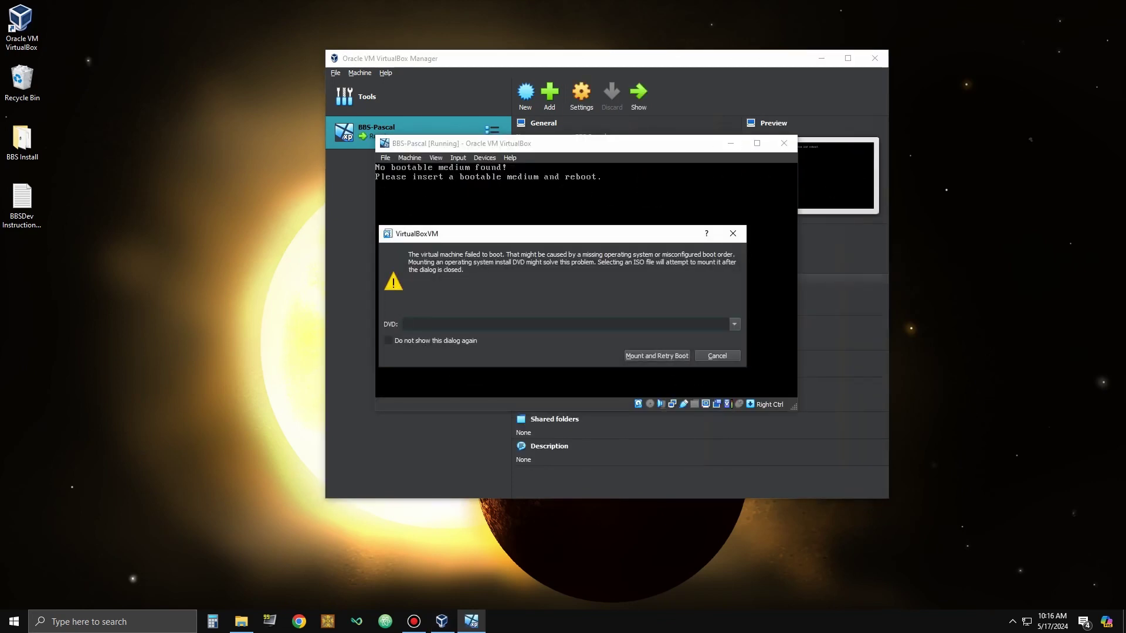
# - Mount the Windows XP Professional SP3 ISO from the desktop's BBS Install folder as the DVD and retry the boot
pyautogui.click(734, 324)
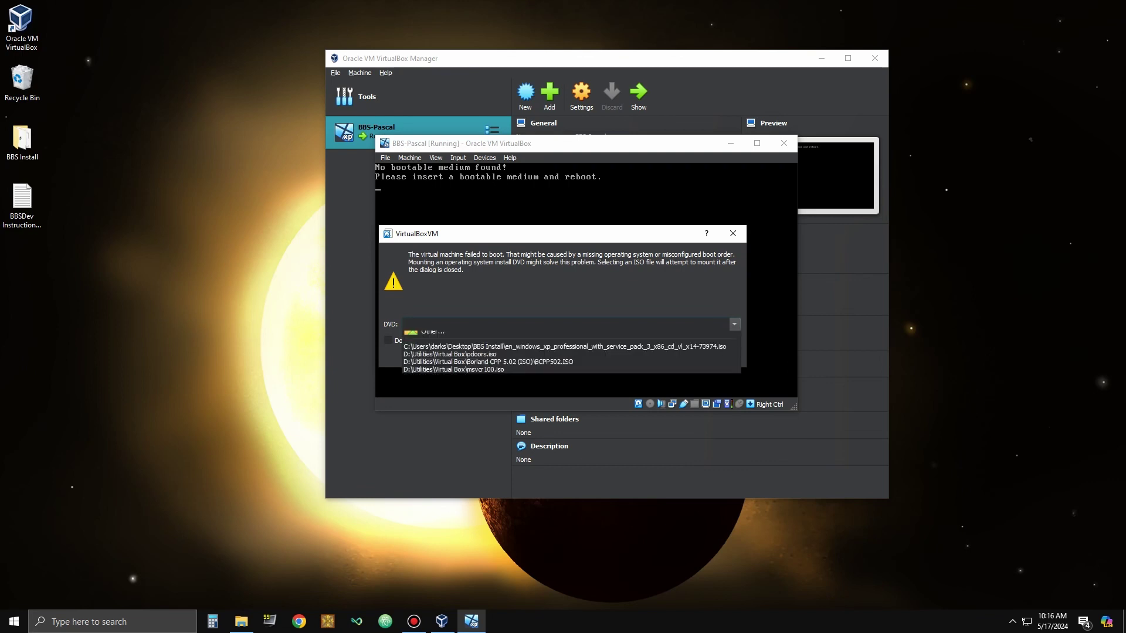
pyautogui.click(432, 343)
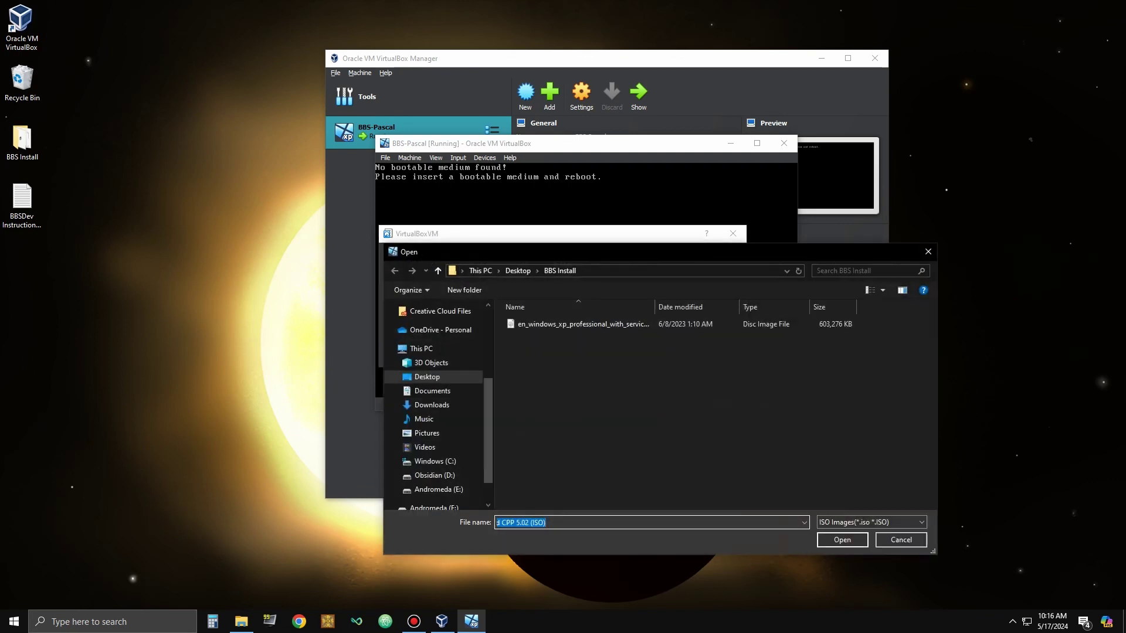
pyautogui.click(427, 330)
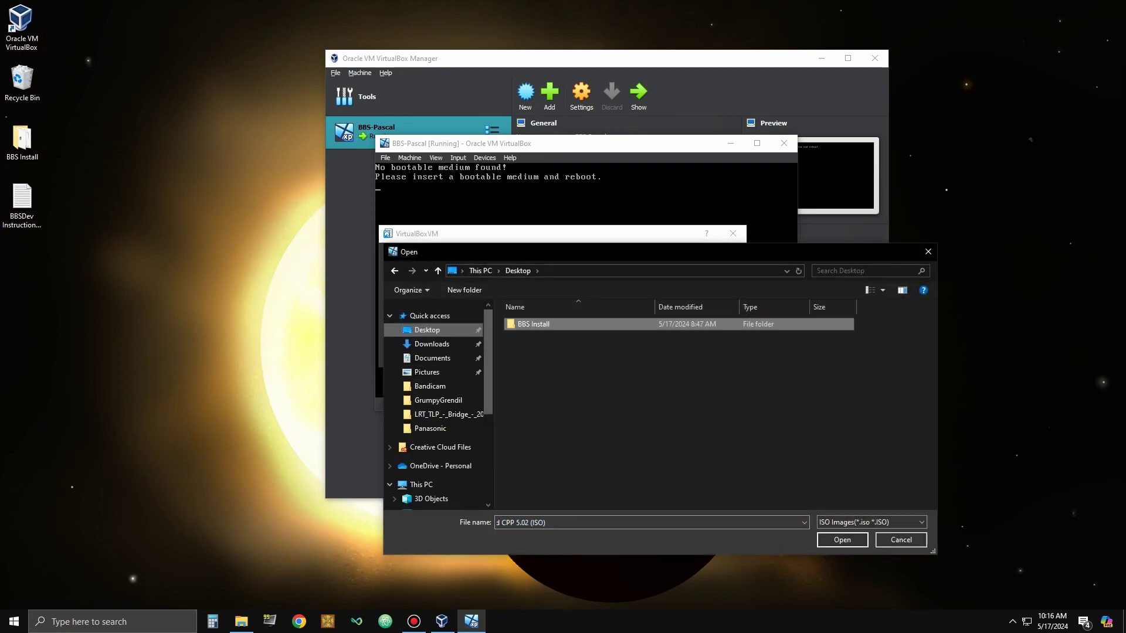
pyautogui.doubleClick(536, 325)
pyautogui.doubleClick(551, 324)
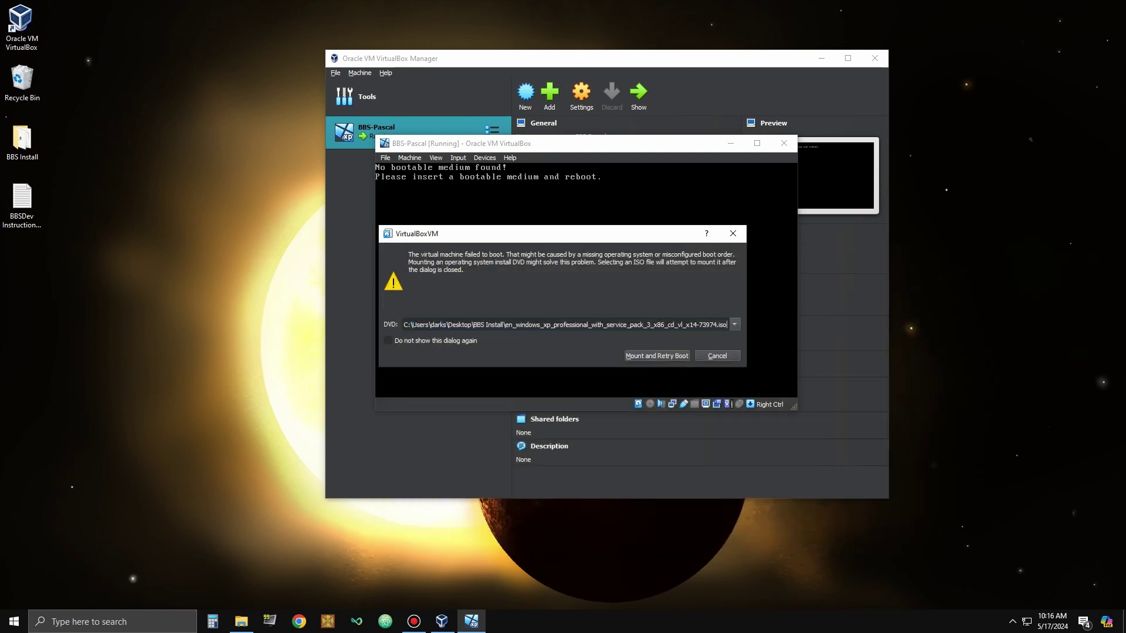
pyautogui.press('Return')
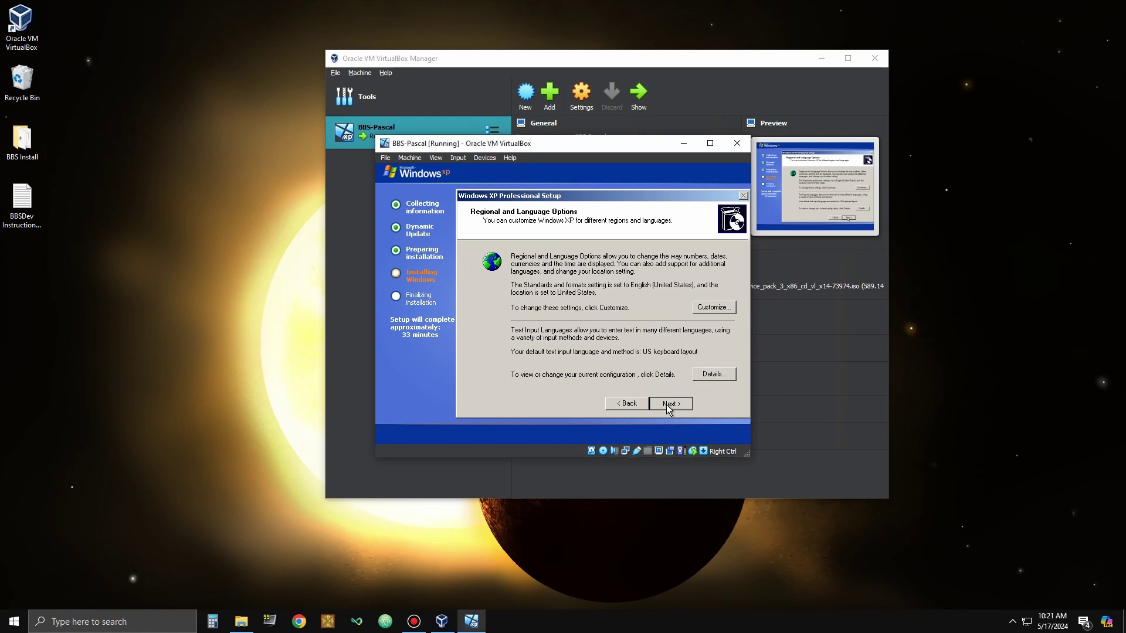
# - Accept the default regional and language options and enter the owner's name to personalize Windows XP
pyautogui.click(667, 405)
pyautogui.write('Gi')
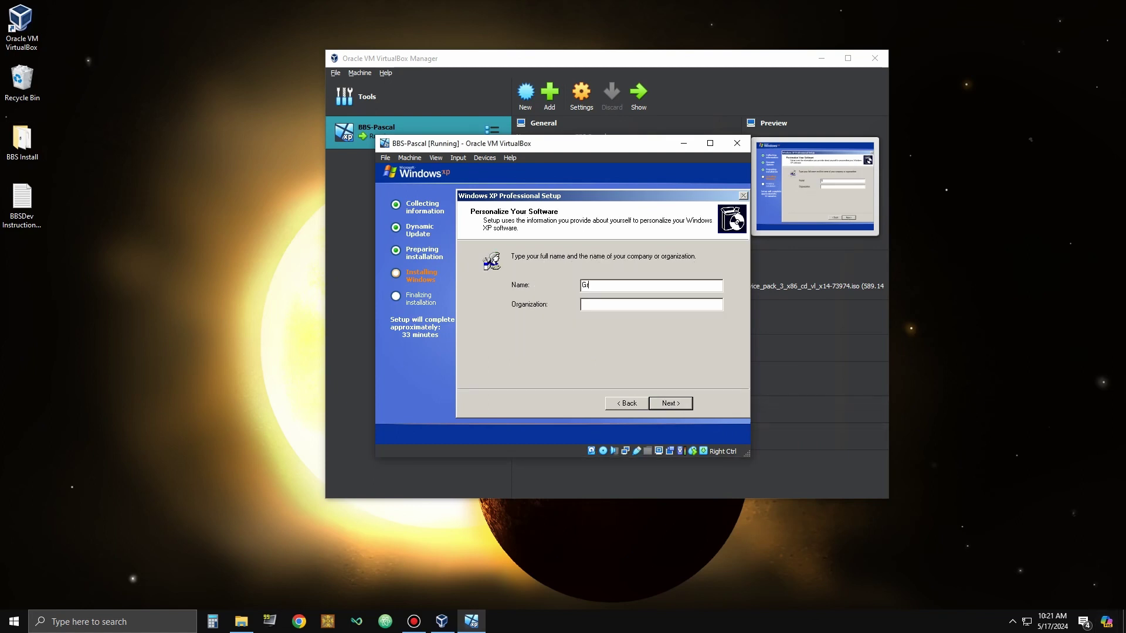
pyautogui.write('umpyGrendi')
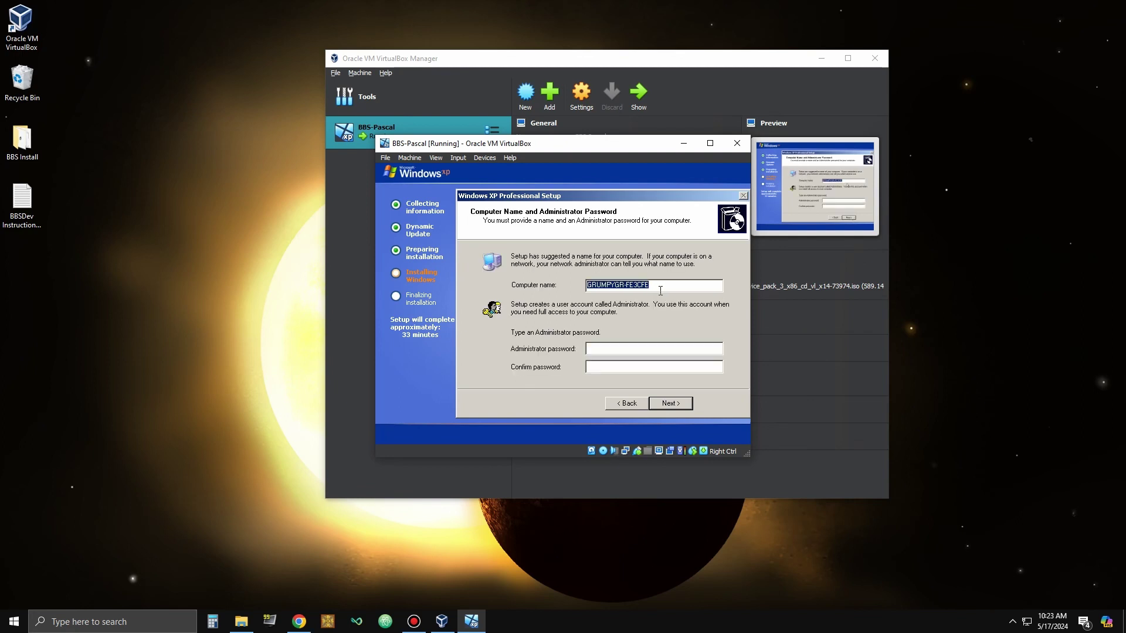
# - Delete the hyphen and random suffix from the suggested computer name and proceed with Windows setup
pyautogui.click(655, 287)
pyautogui.press('BackSpace')
pyautogui.press('BackSpace')
pyautogui.press('BackSpace')
pyautogui.press('BackSpace')
pyautogui.press('BackSpace')
pyautogui.press('BackSpace')
pyautogui.press('BackSpace')
pyautogui.click(660, 405)
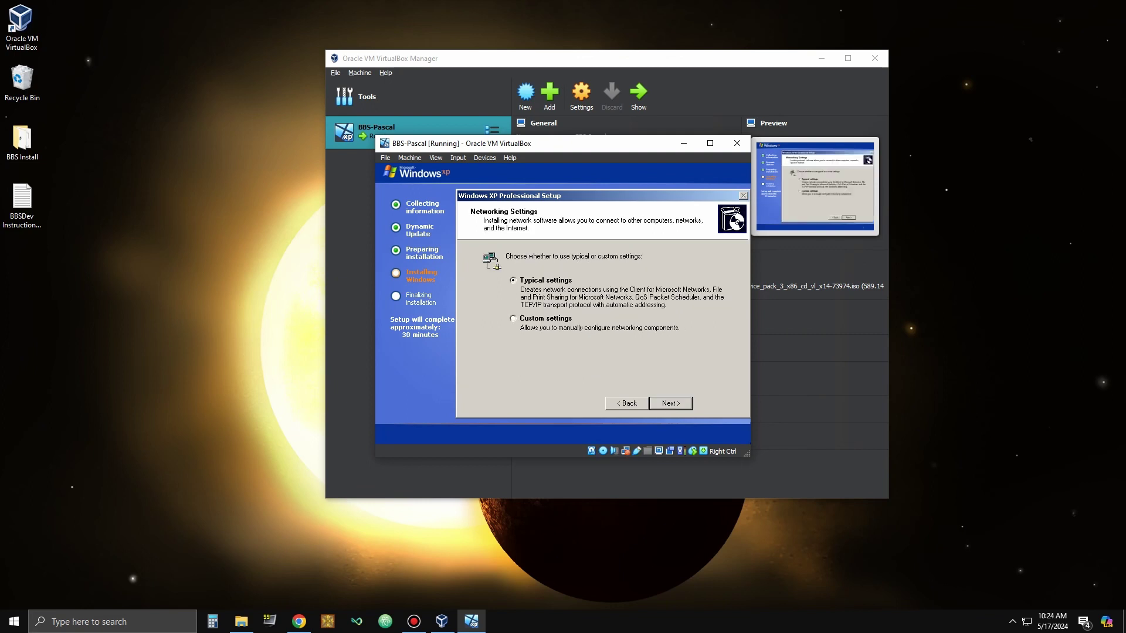
# - Accept the typical networking settings and keep the computer in the WORKGROUP workgroup without a domain
pyautogui.click(671, 404)
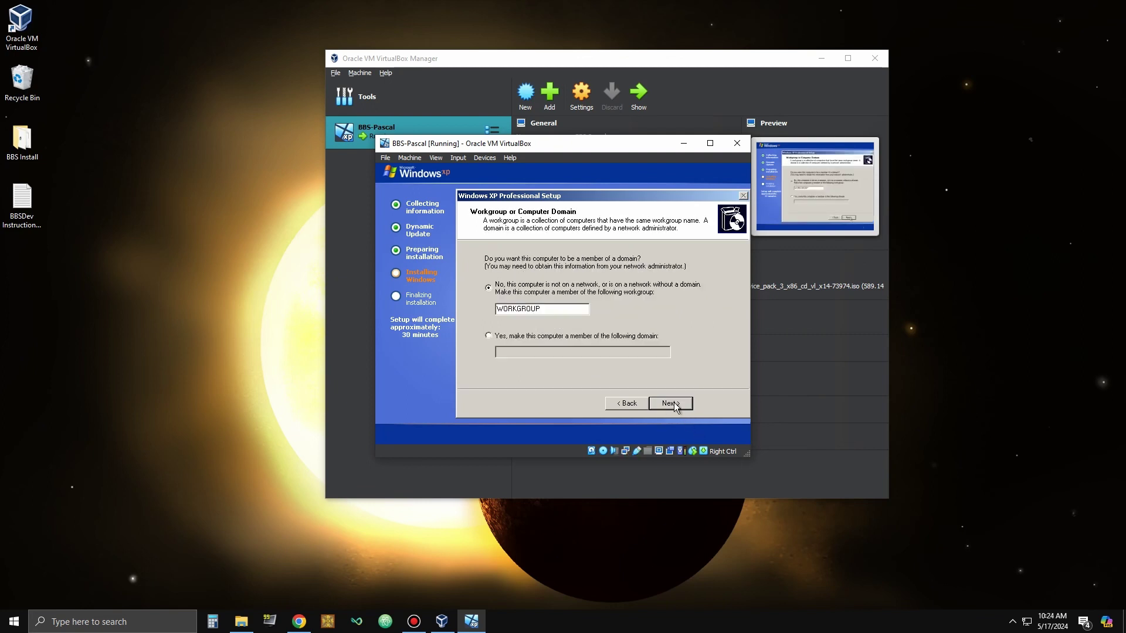
pyautogui.click(673, 402)
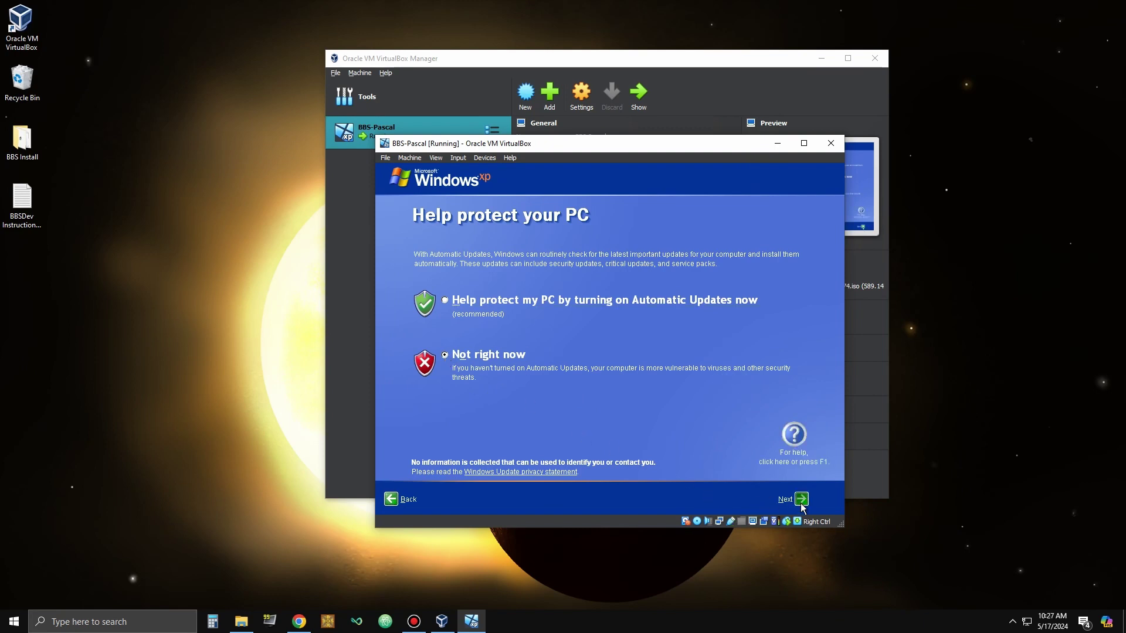
# - Leave Automatic Updates off with Not right now and decline online registration with Microsoft
pyautogui.click(800, 500)
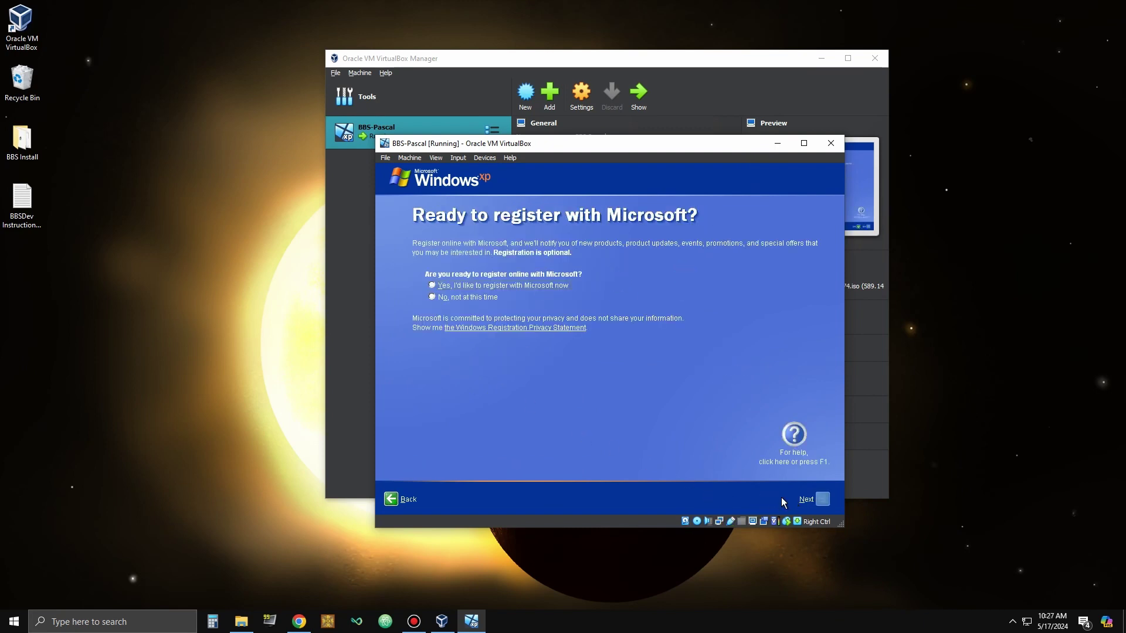
pyautogui.click(445, 298)
pyautogui.click(817, 504)
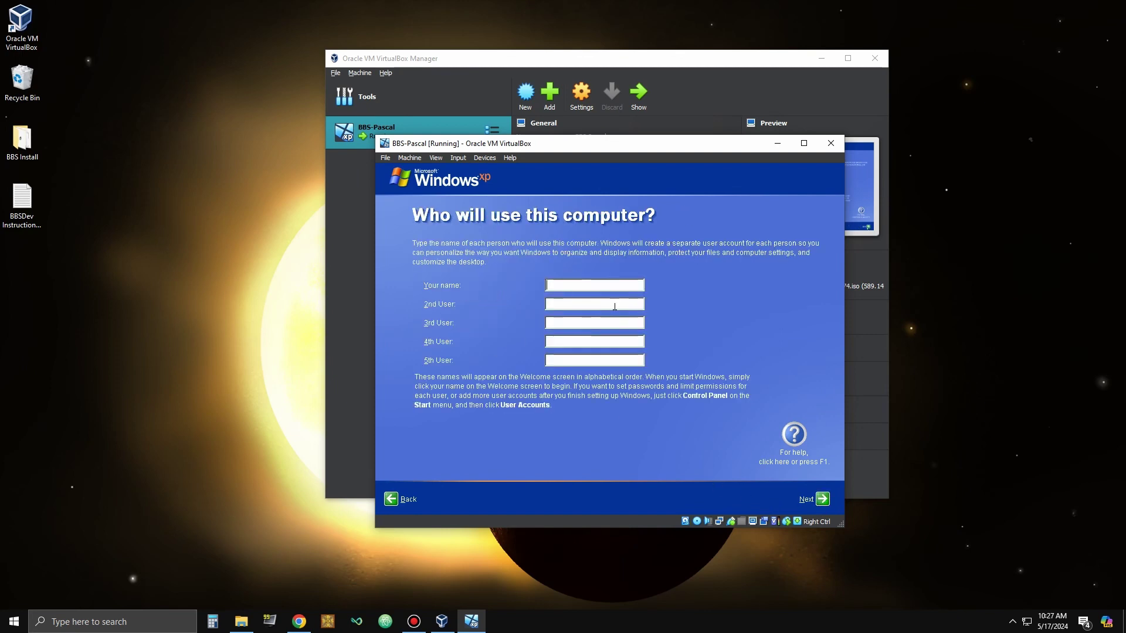
# - Enter the user's name as the first account and finish the Windows XP welcome setup
pyautogui.write('GrumpyGrendil')
pyautogui.click(823, 505)
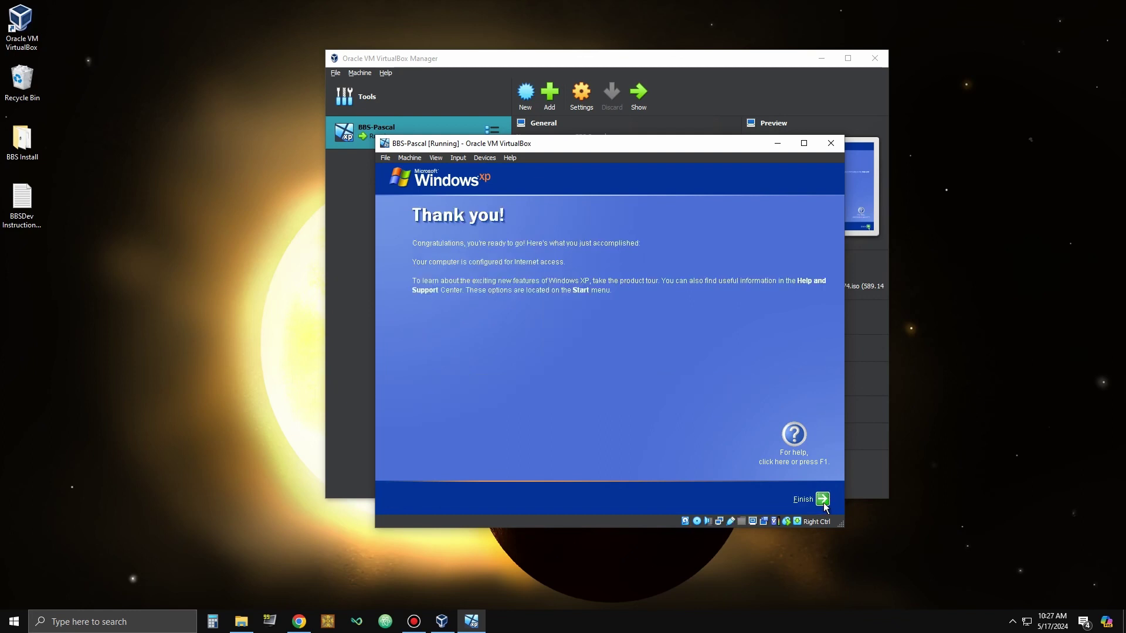
pyautogui.click(824, 504)
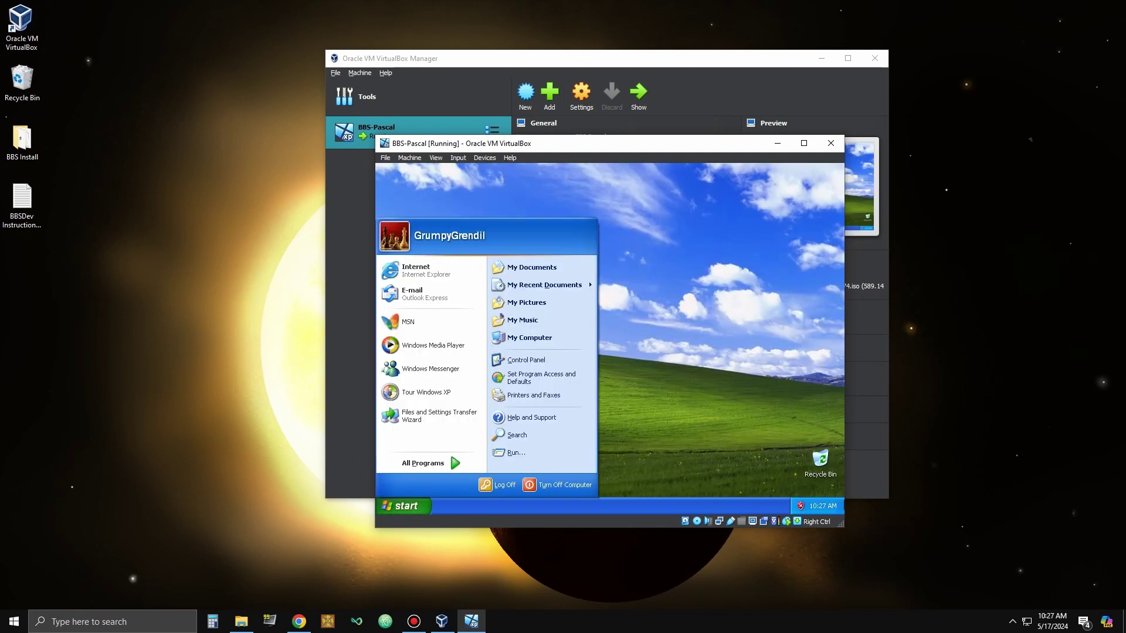
# - Insert the Guest Additions CD image into the virtual machine and dismiss the Windows XP notification balloons
pyautogui.press('Escape')
pyautogui.click(484, 158)
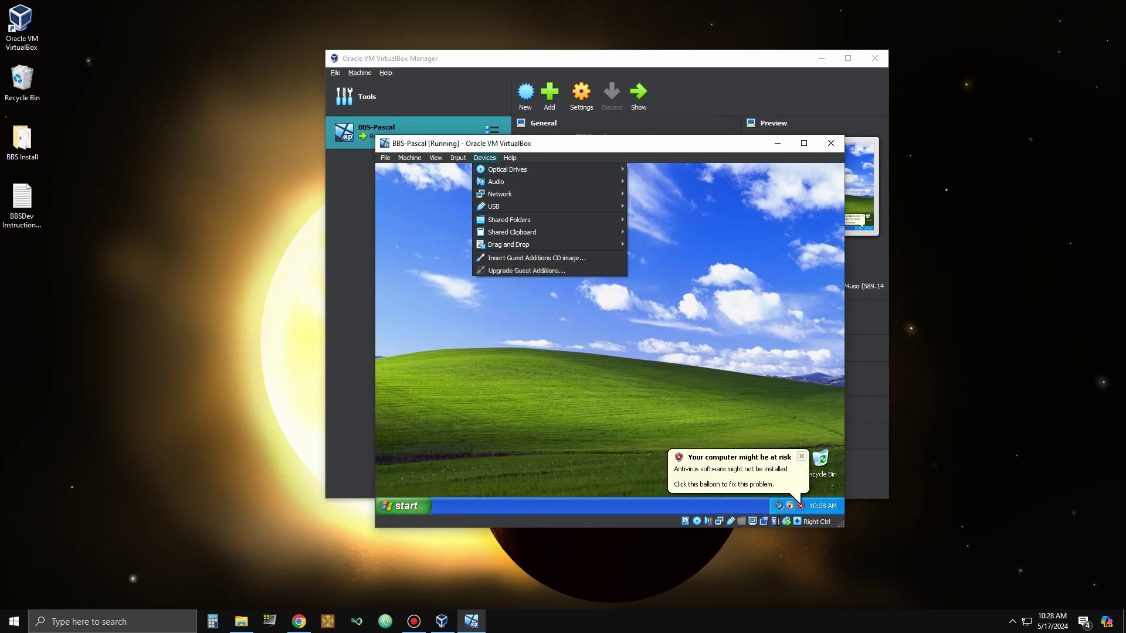
pyautogui.click(530, 258)
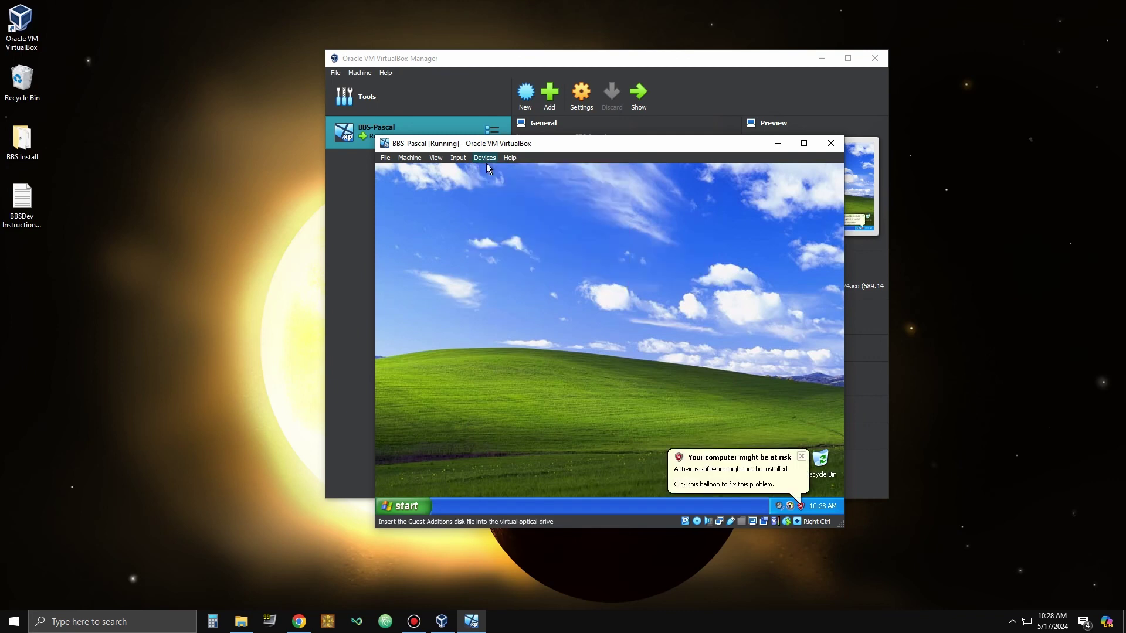
pyautogui.click(801, 455)
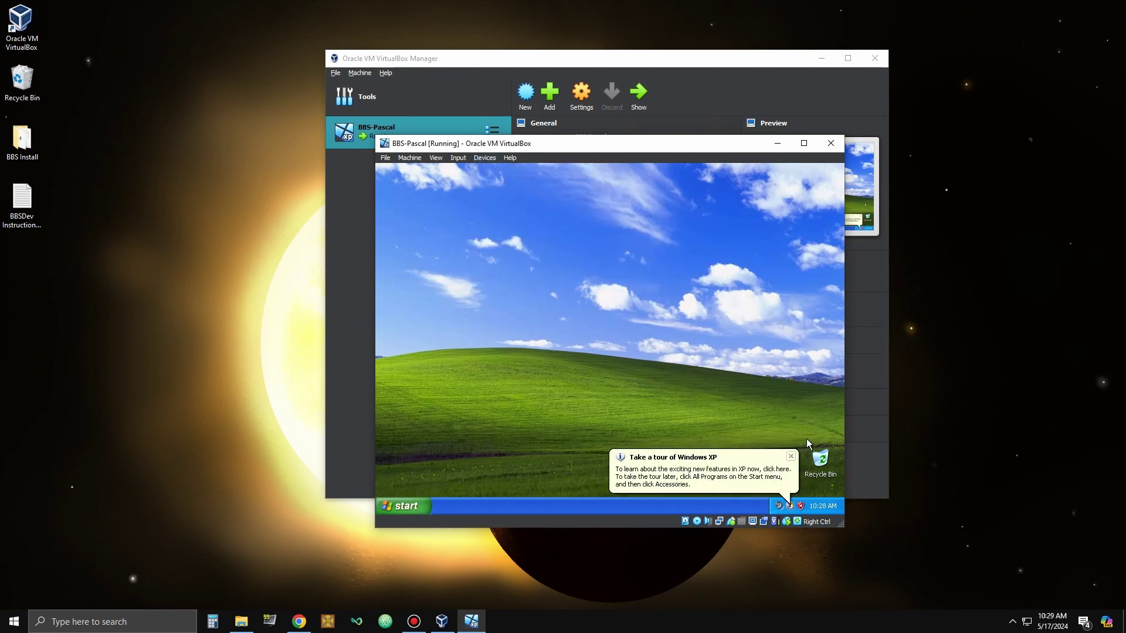
pyautogui.click(792, 456)
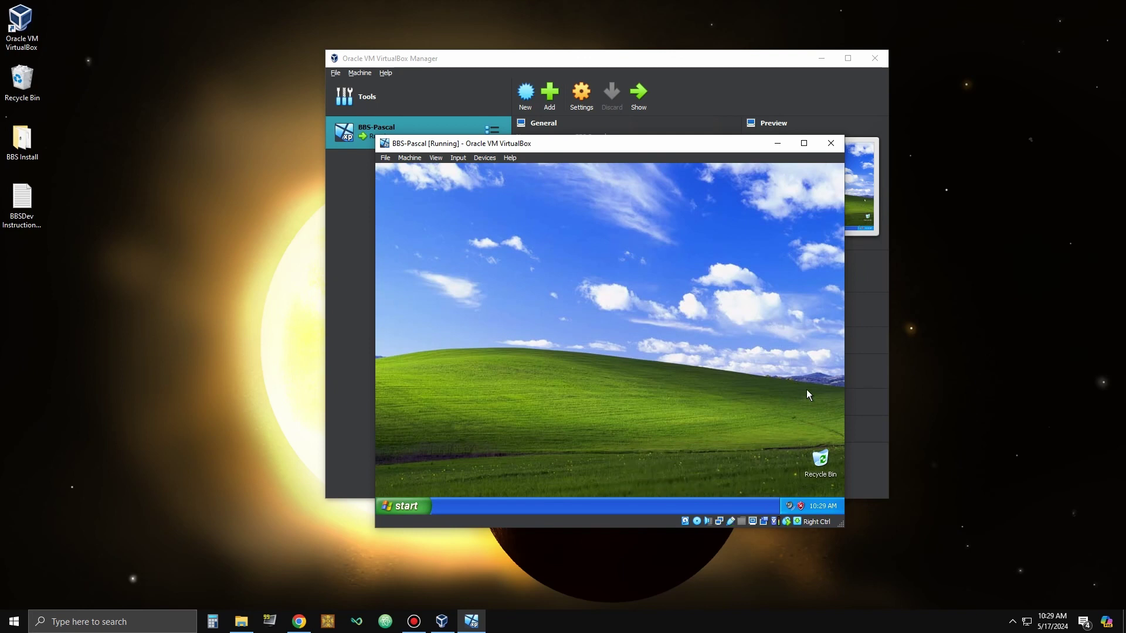
# - Create a desktop shortcut to Windows Explorer in the Windows XP guest
pyautogui.click(403, 506)
pyautogui.moveTo(423, 463)
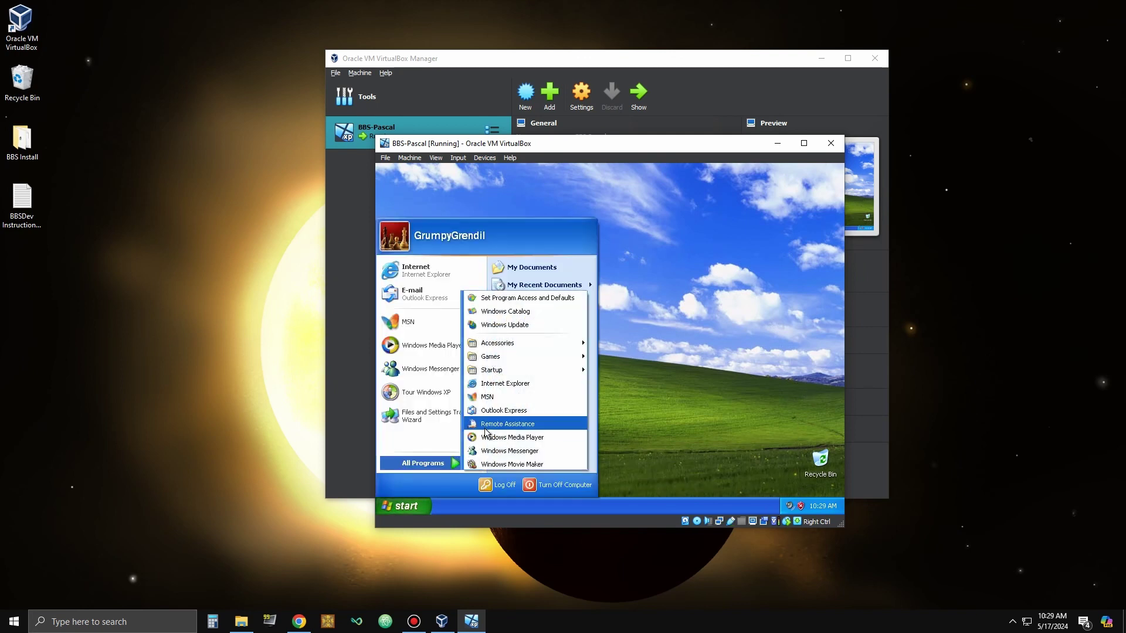
pyautogui.moveTo(557, 345)
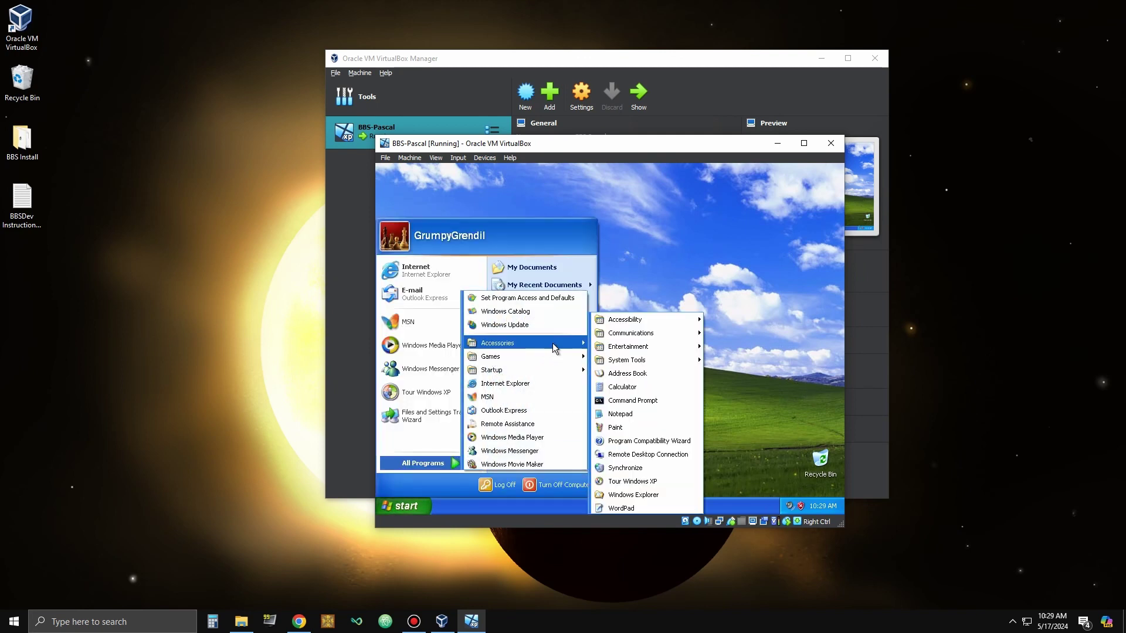
pyautogui.rightClick(625, 495)
pyautogui.moveTo(660, 401)
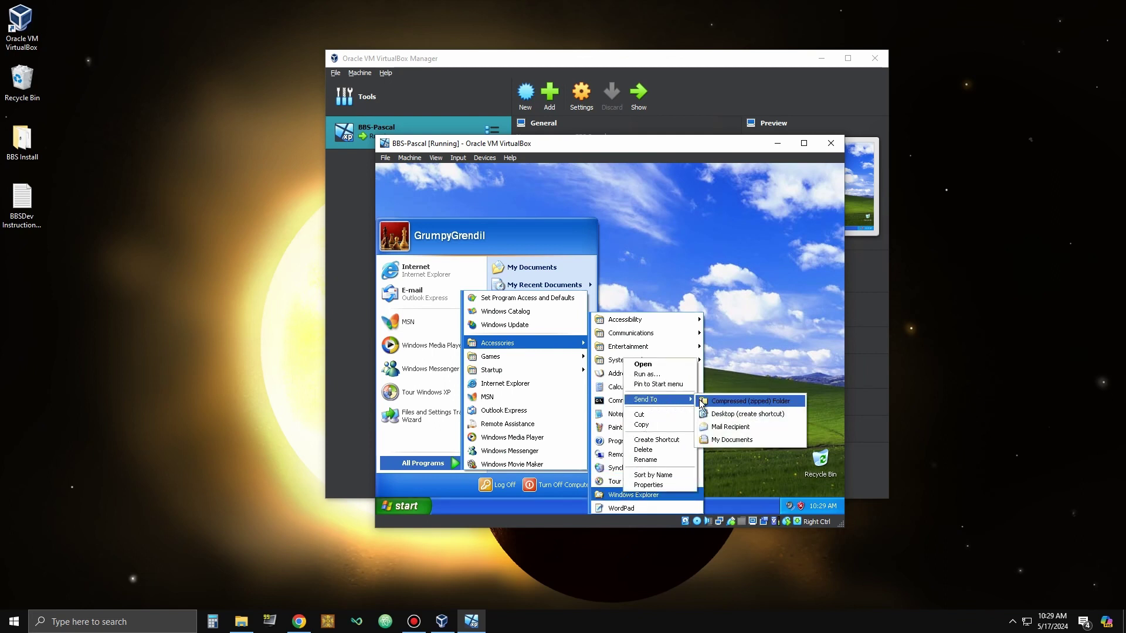
pyautogui.click(747, 414)
pyautogui.click(650, 236)
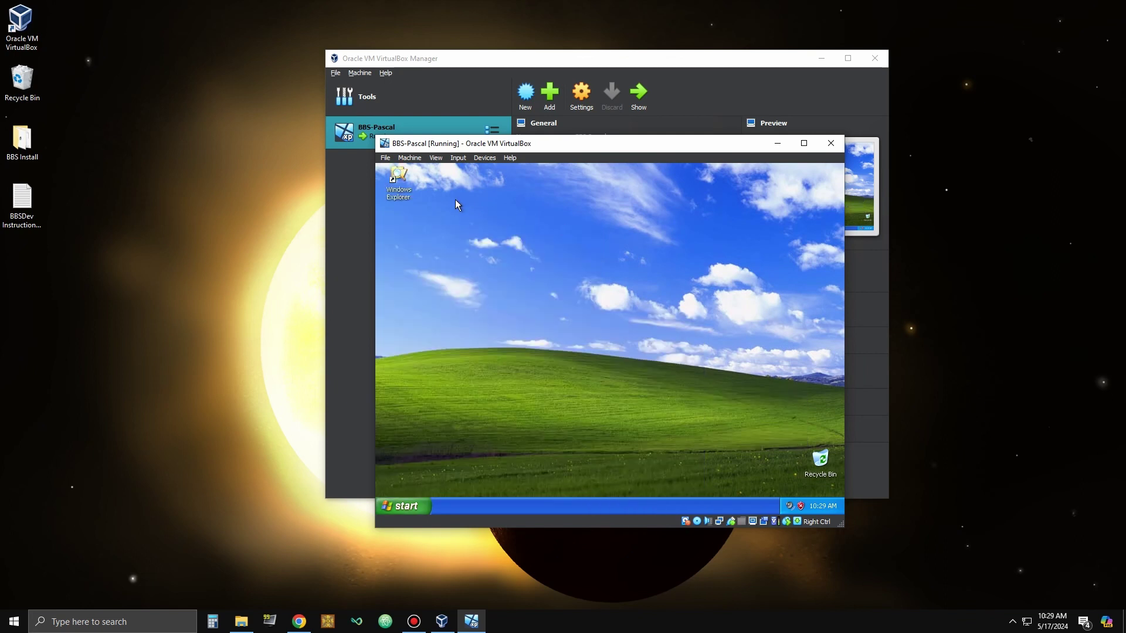
# - Launch the Guest Additions installer by running AutoPlay on its CD drive in Windows Explorer, and close the Explorer window
pyautogui.doubleClick(405, 185)
pyautogui.click(383, 289)
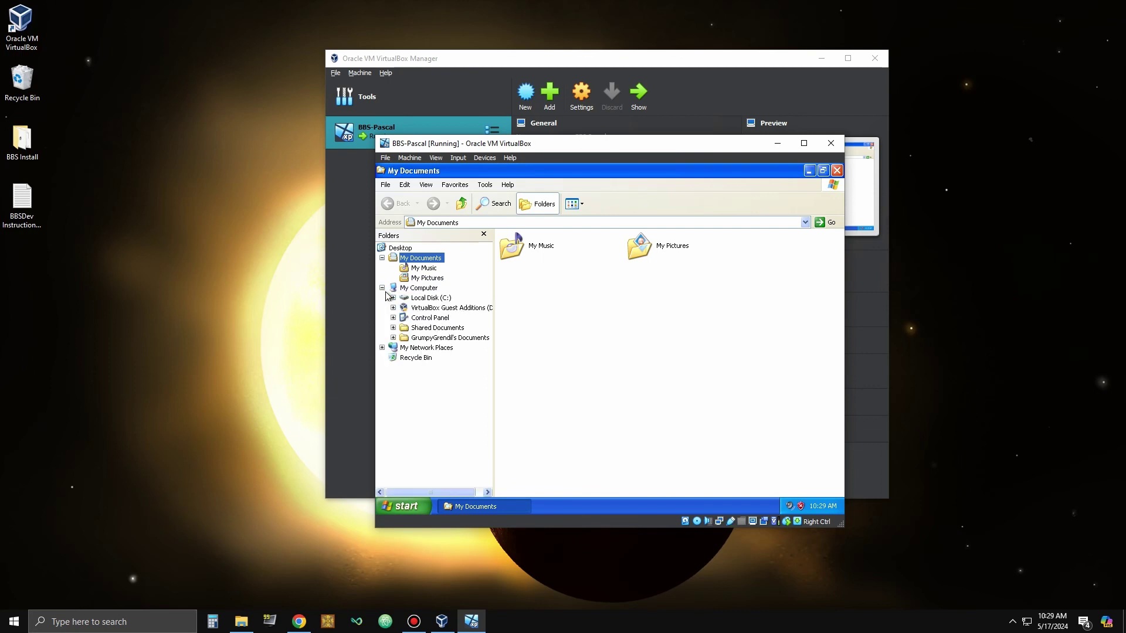
pyautogui.rightClick(421, 308)
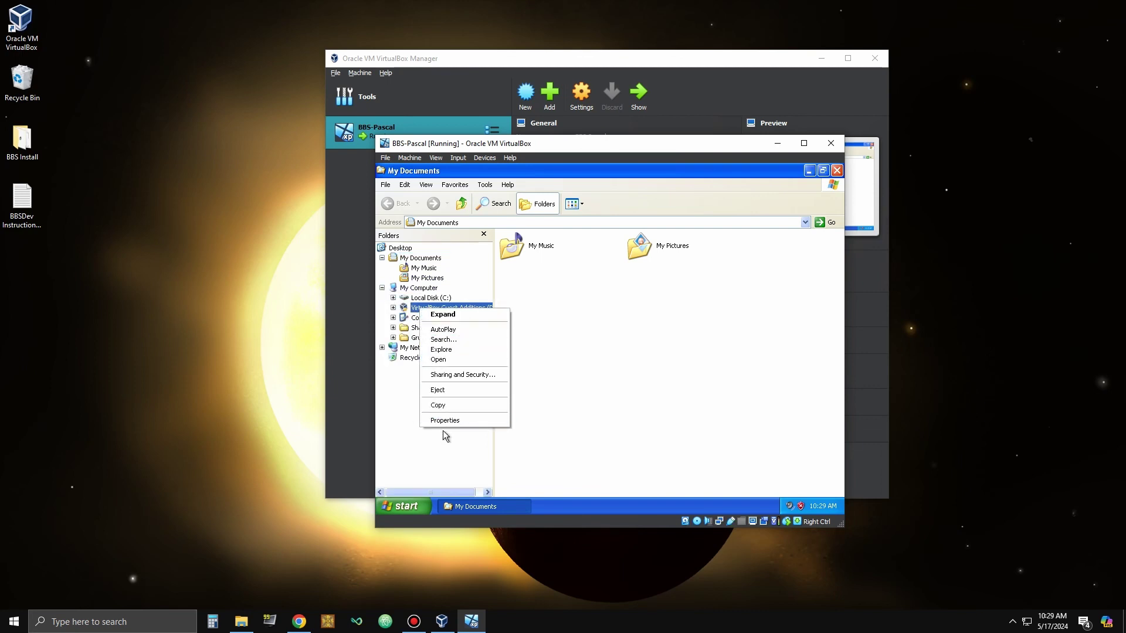
pyautogui.click(453, 330)
pyautogui.click(838, 169)
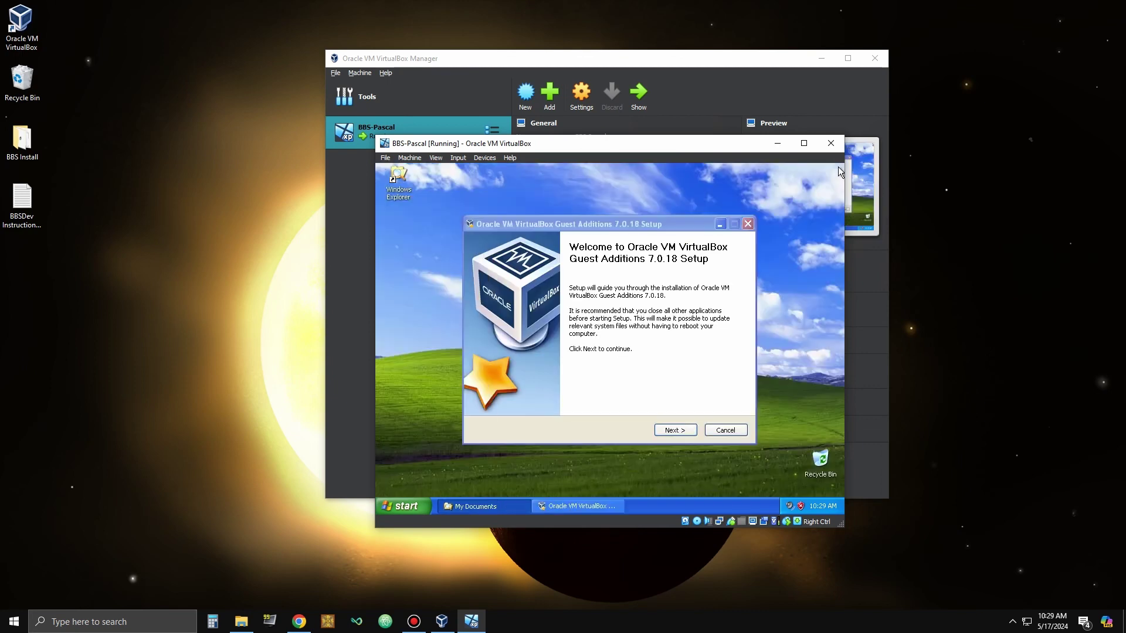
# - Install VirtualBox Guest Additions 7.0.18 with the default folder and components, choosing to reboot manually later
pyautogui.click(681, 431)
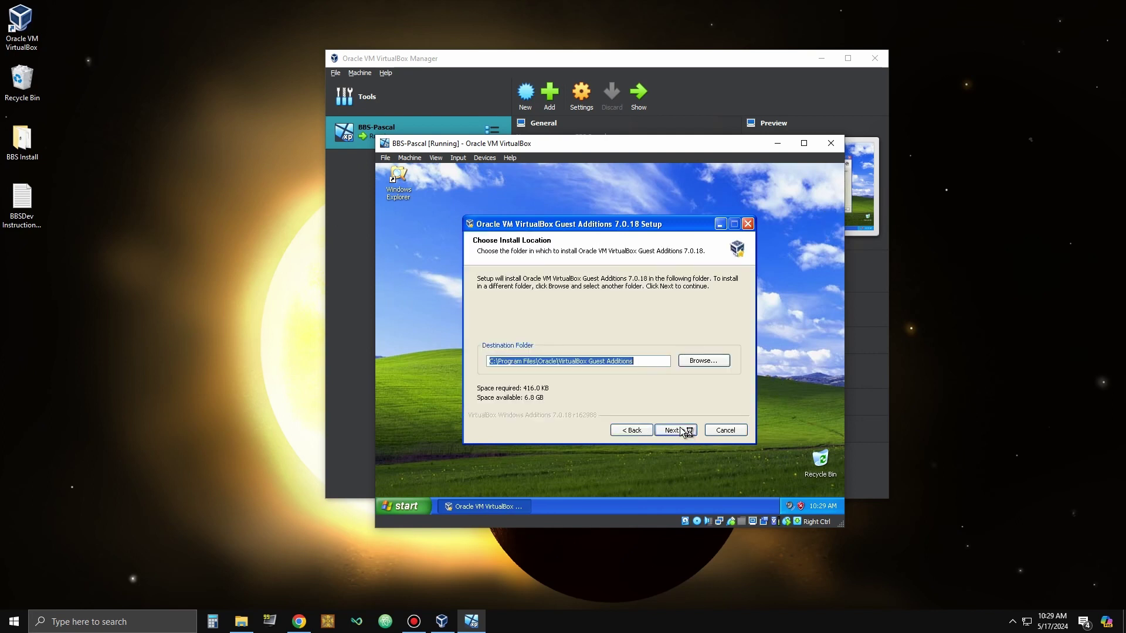
pyautogui.click(683, 431)
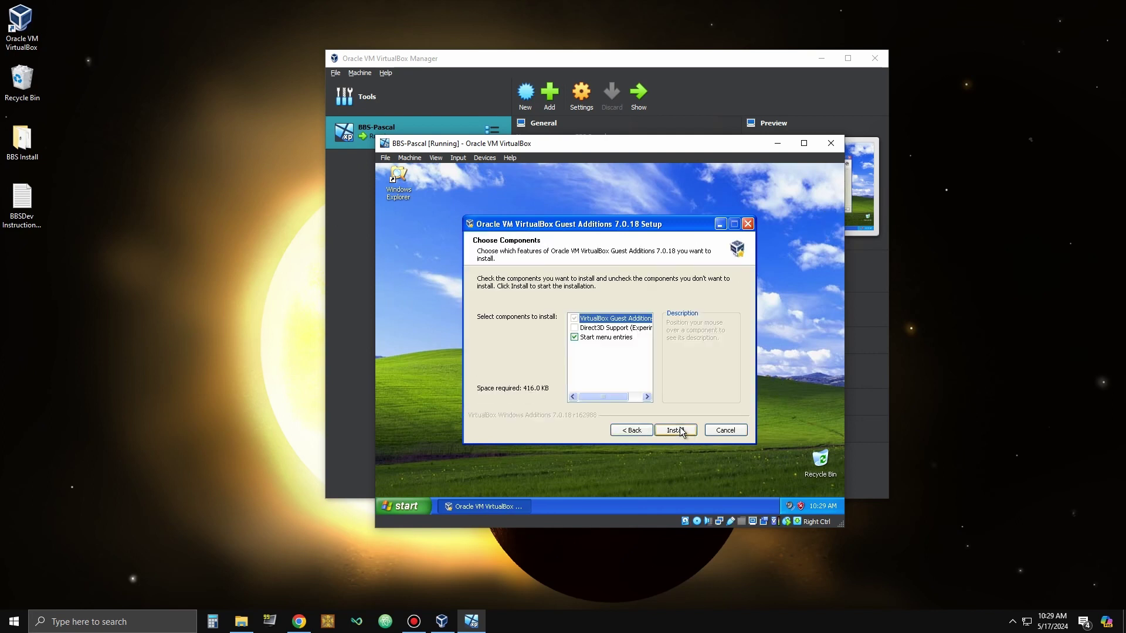
pyautogui.click(676, 430)
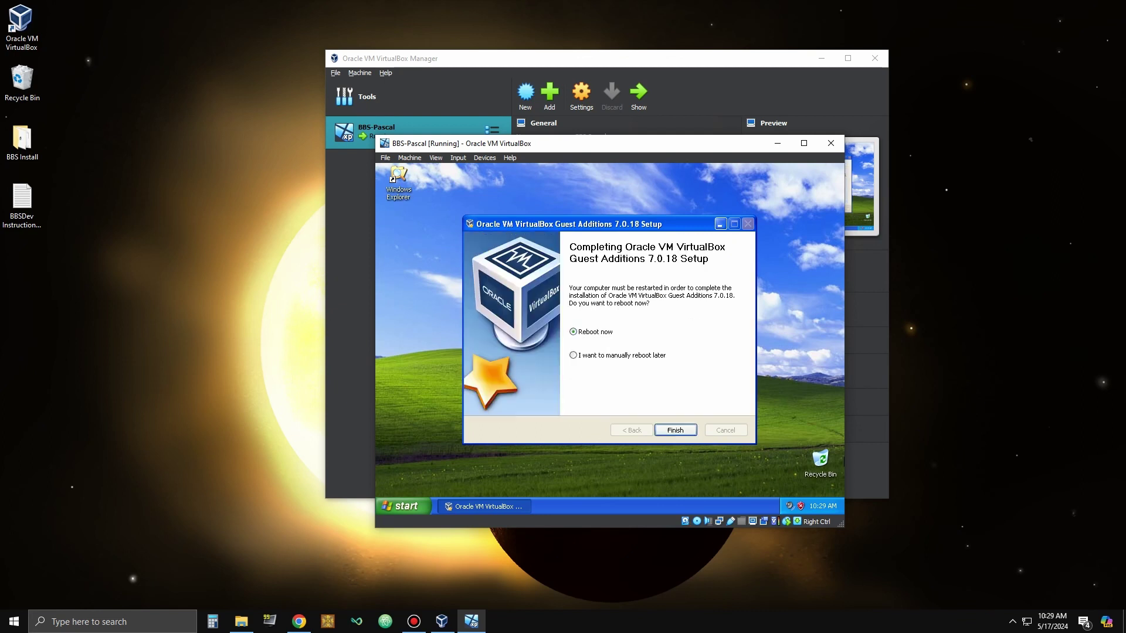
pyautogui.click(574, 355)
pyautogui.click(675, 431)
# - Shut down the Windows XP guest by turning off the computer
pyautogui.click(404, 505)
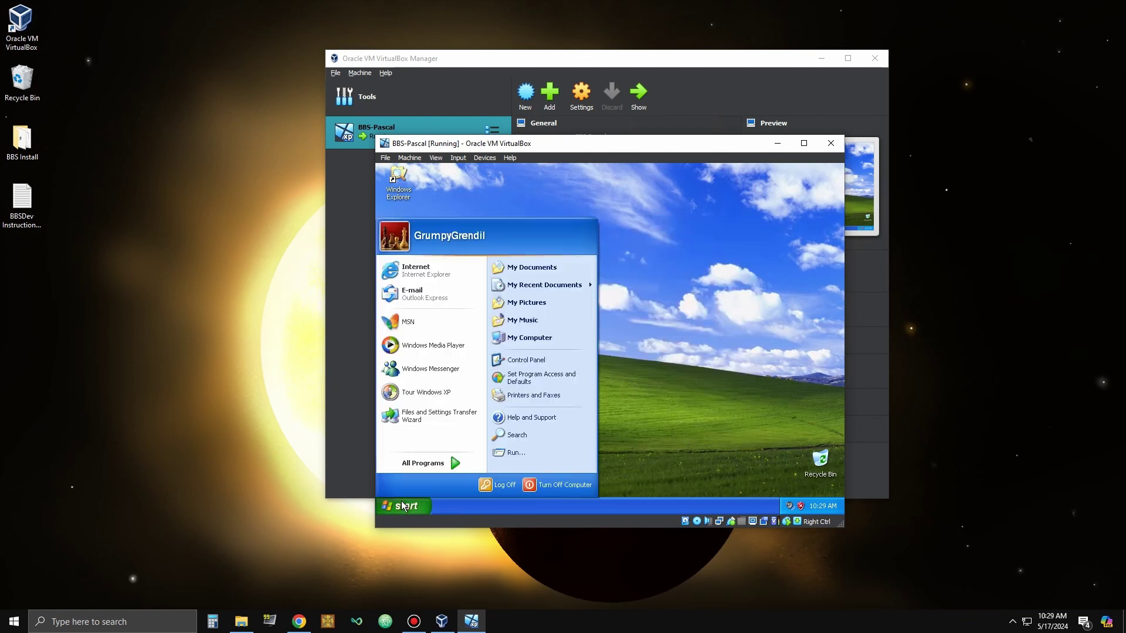
pyautogui.click(561, 487)
pyautogui.click(611, 302)
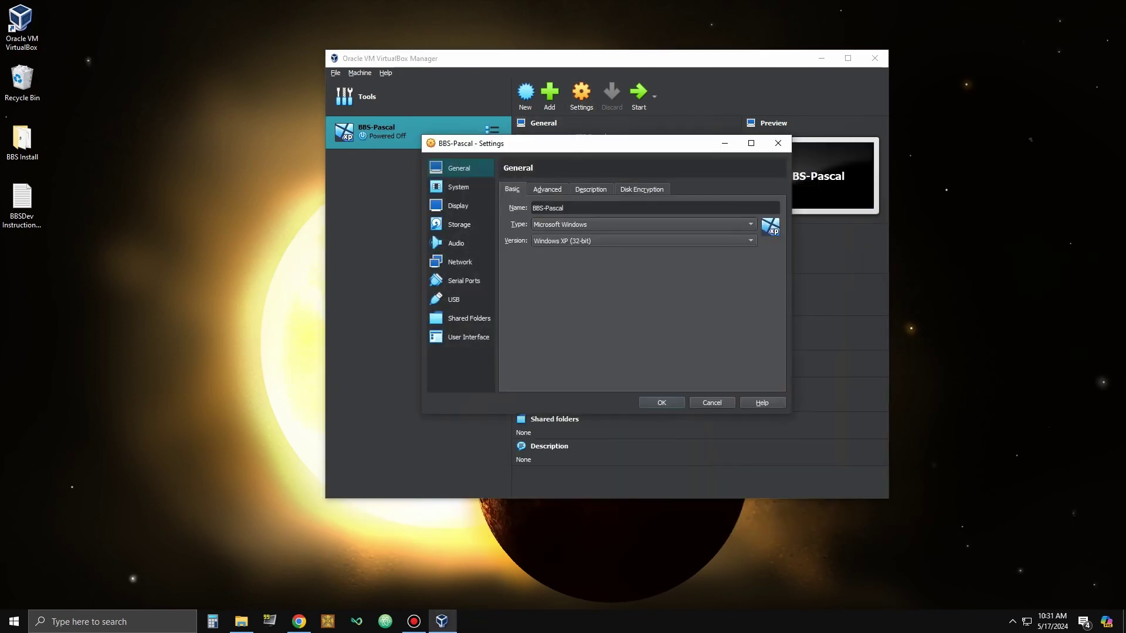
# - Set the BBS-Pascal machine's video memory to 128 MB and its graphics controller to VBoxSVGA
pyautogui.click(457, 205)
pyautogui.moveTo(592, 204); pyautogui.dragTo(735, 204)
pyautogui.click(586, 289)
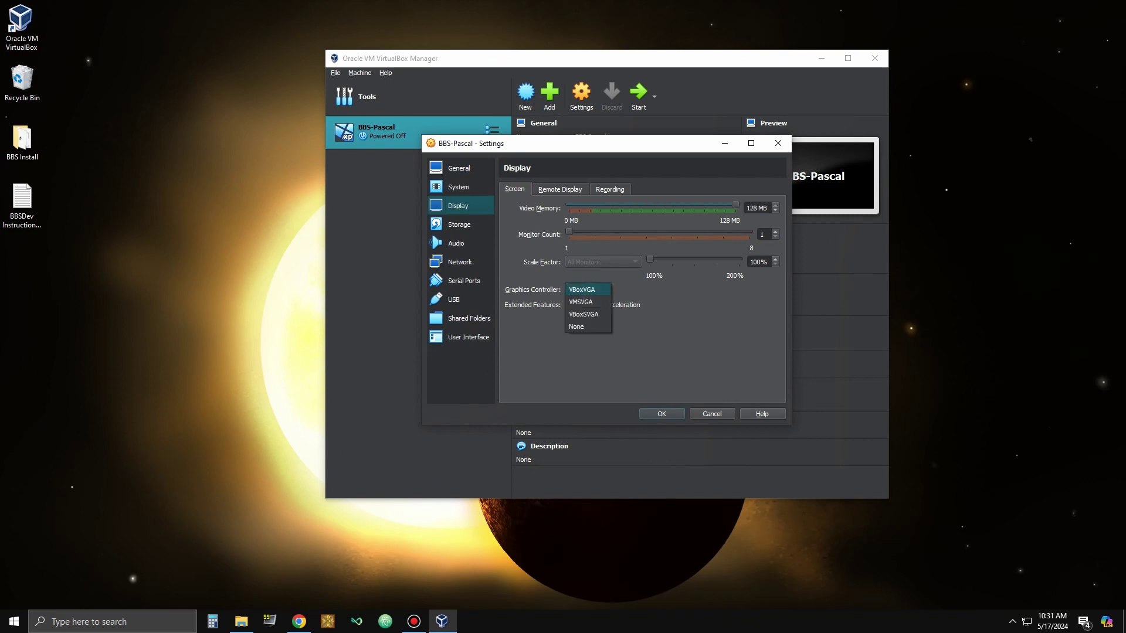
pyautogui.press('Down')
pyautogui.press('Down')
pyautogui.press('Return')
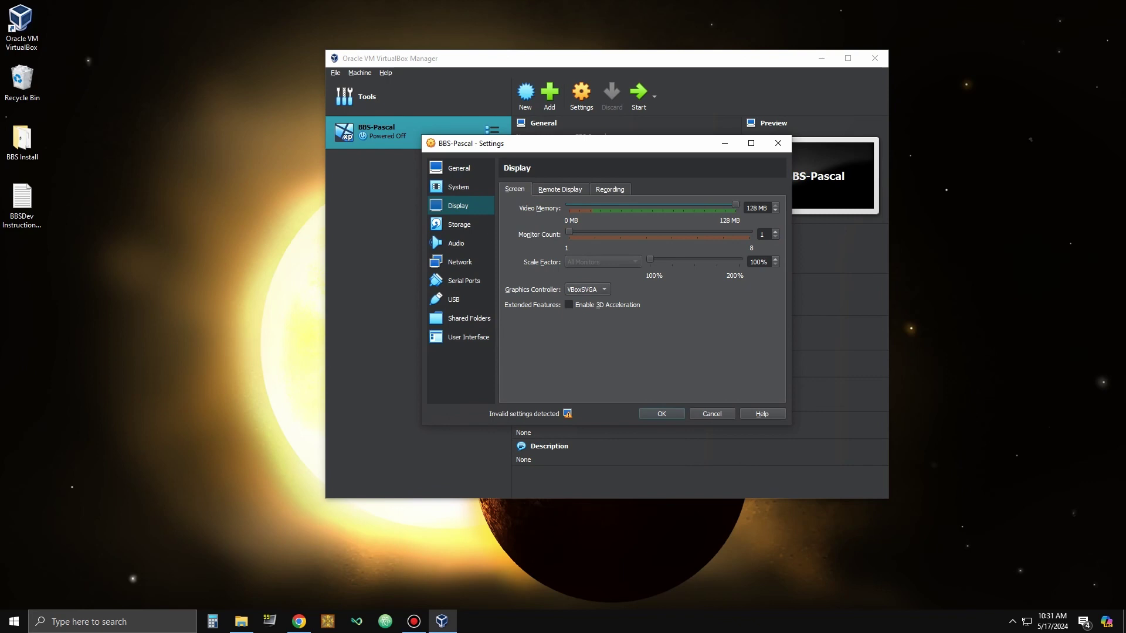
# - Change the BBS-Pascal machine's graphics controller to VMSVGA
pyautogui.hotkey('alt', 'Down')
pyautogui.press('Up')
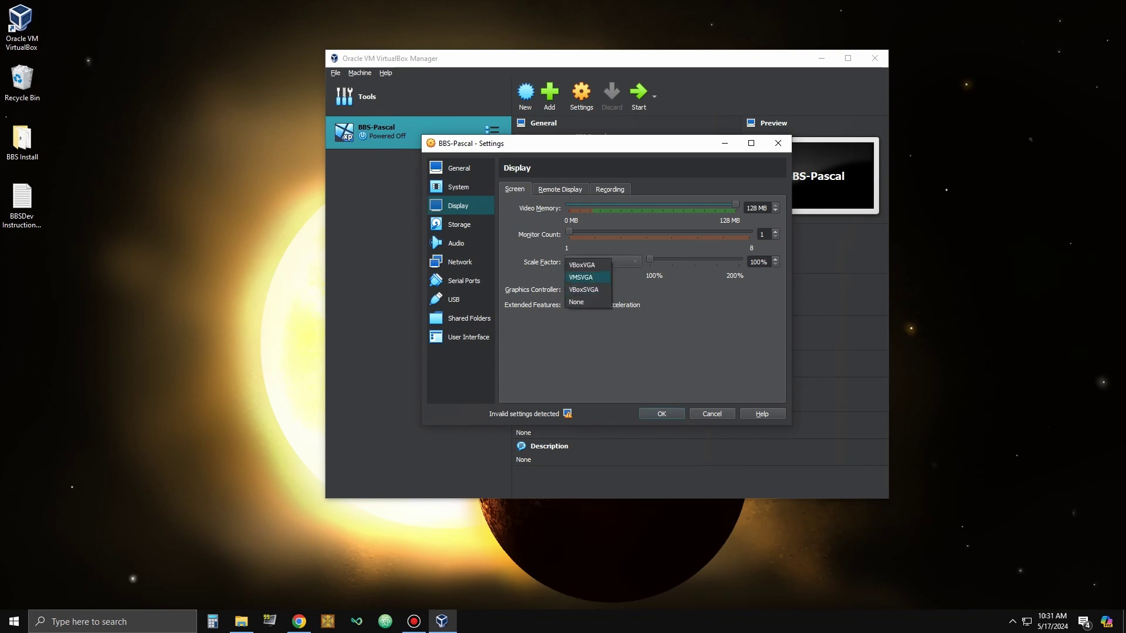
pyautogui.press('Return')
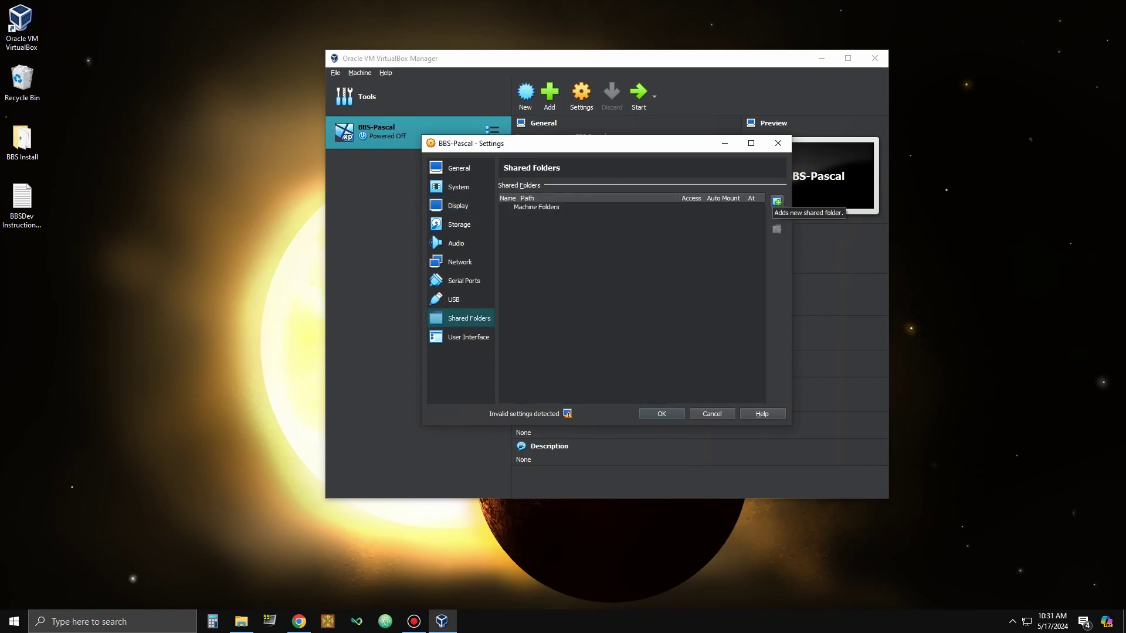
# - Start adding a machine shared folder and create a folder named Shared in D:\VirtualBox for its path
pyautogui.click(777, 201)
pyautogui.click(679, 250)
pyautogui.press('Down')
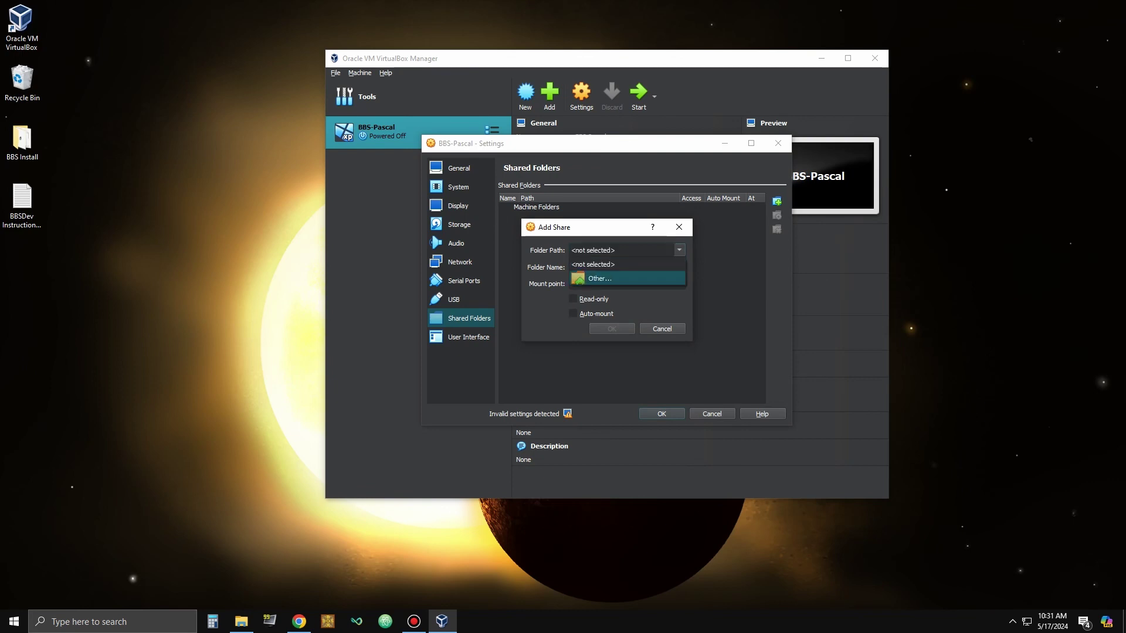
pyautogui.press('Return')
pyautogui.moveTo(630, 355); pyautogui.dragTo(631, 445)
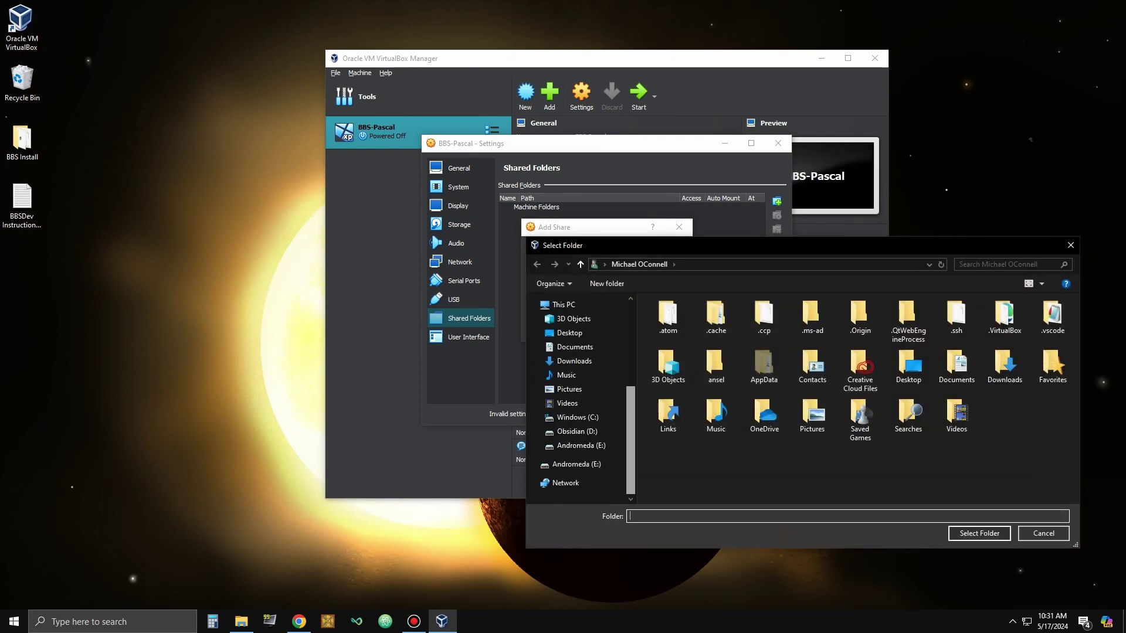
pyautogui.click(577, 432)
pyautogui.scroll(-3, 680, 465)
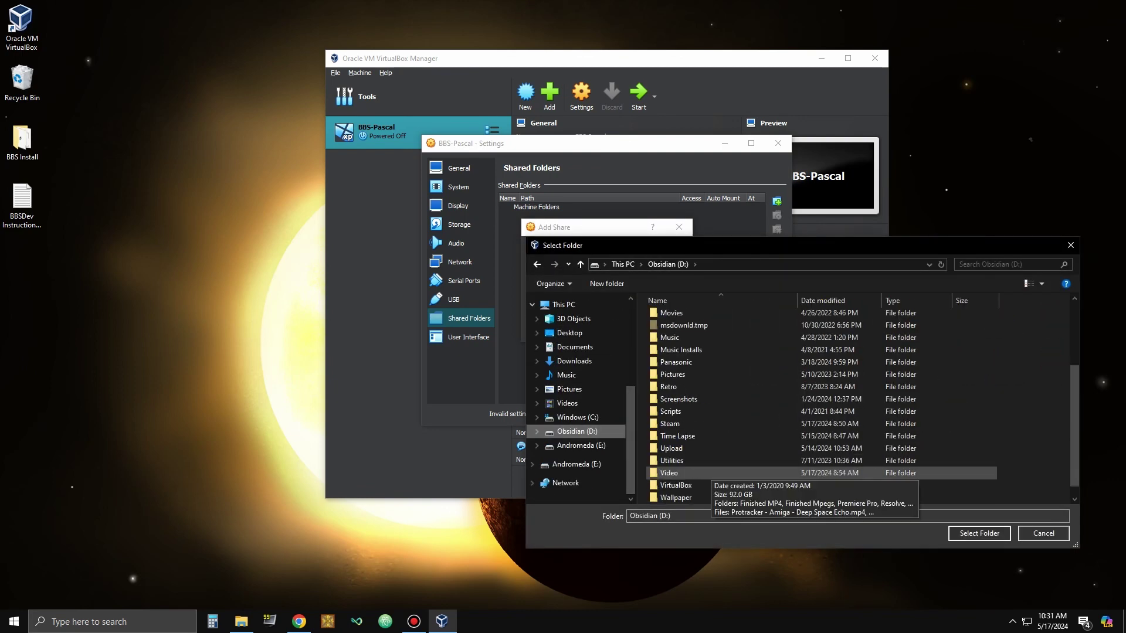
pyautogui.doubleClick(680, 486)
pyautogui.click(607, 284)
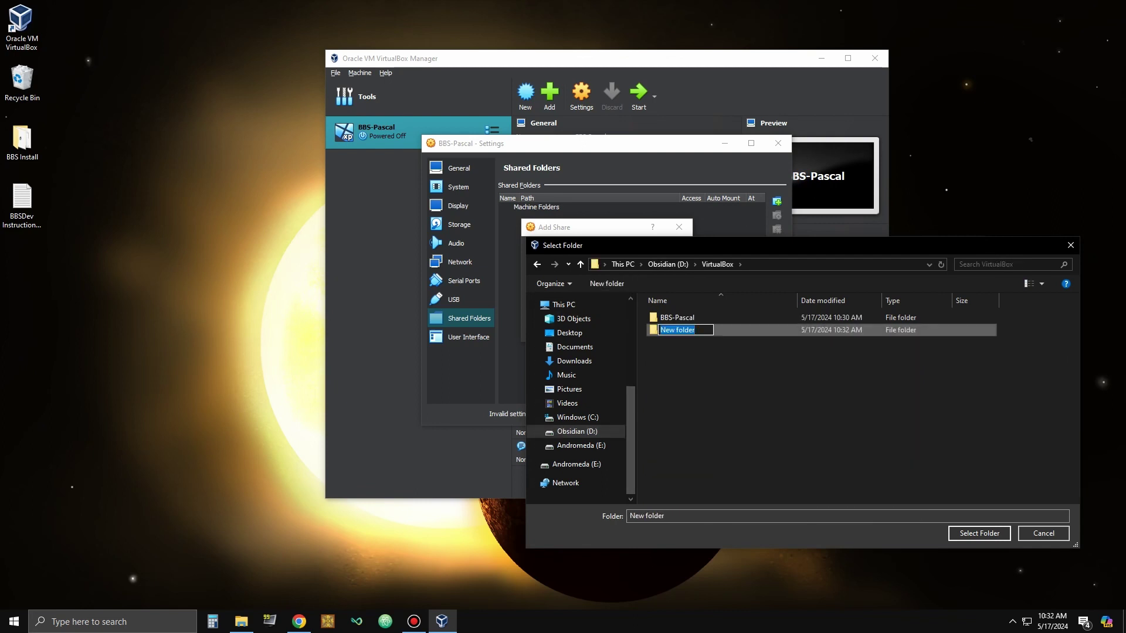
pyautogui.write('Shared')
pyautogui.press('Return')
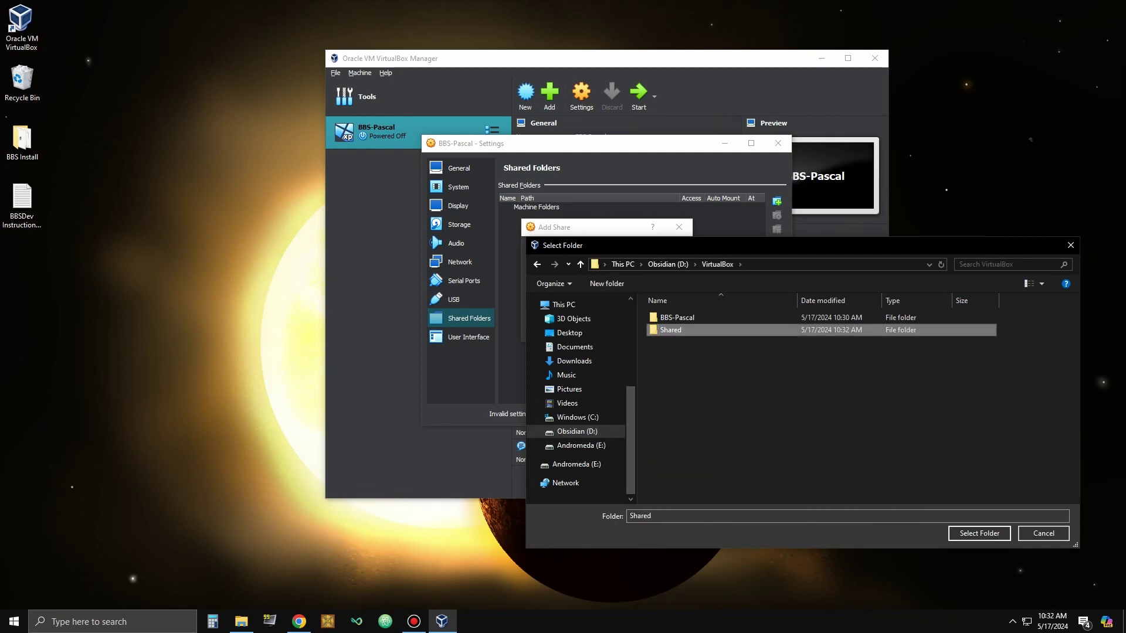
# - Share D:\VirtualBox\Shared under the name Shared with mount point E and auto-mount enabled
pyautogui.press('Return')
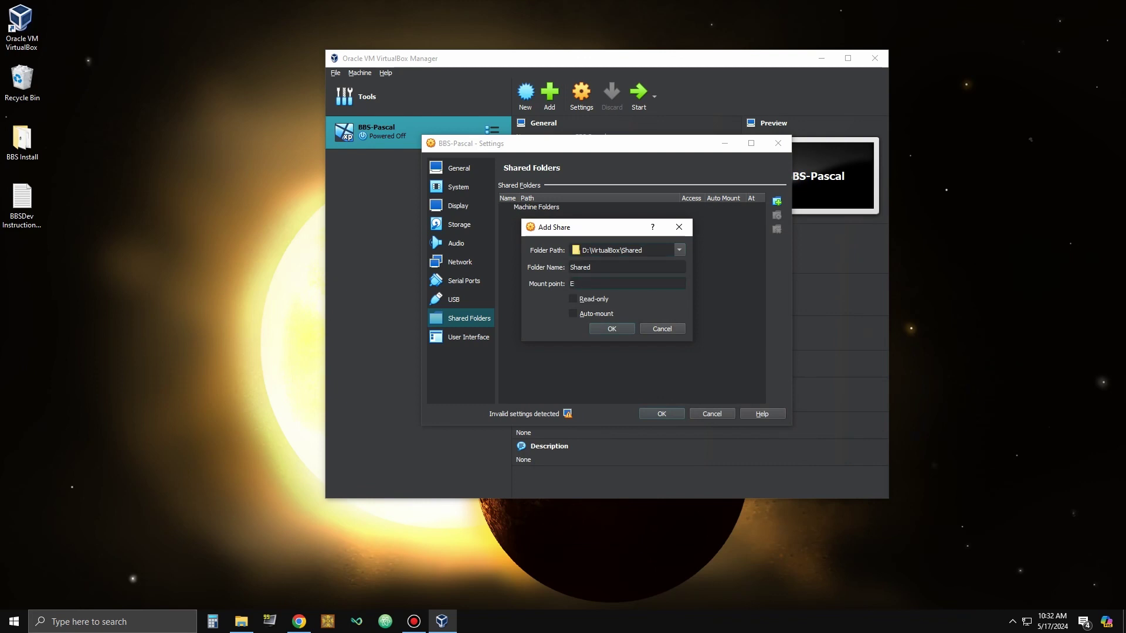
pyautogui.hotkey('alt', 'a')
pyautogui.press('Return')
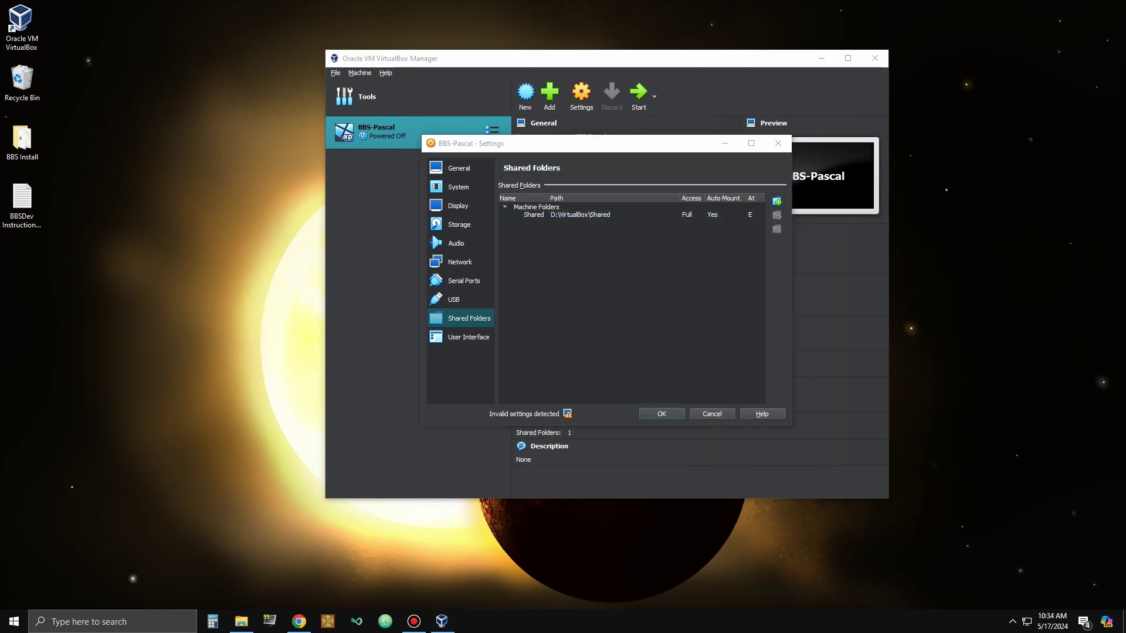
# - Disable network Adapter 1 of the BBS-Pascal machine and save the settings
pyautogui.click(459, 262)
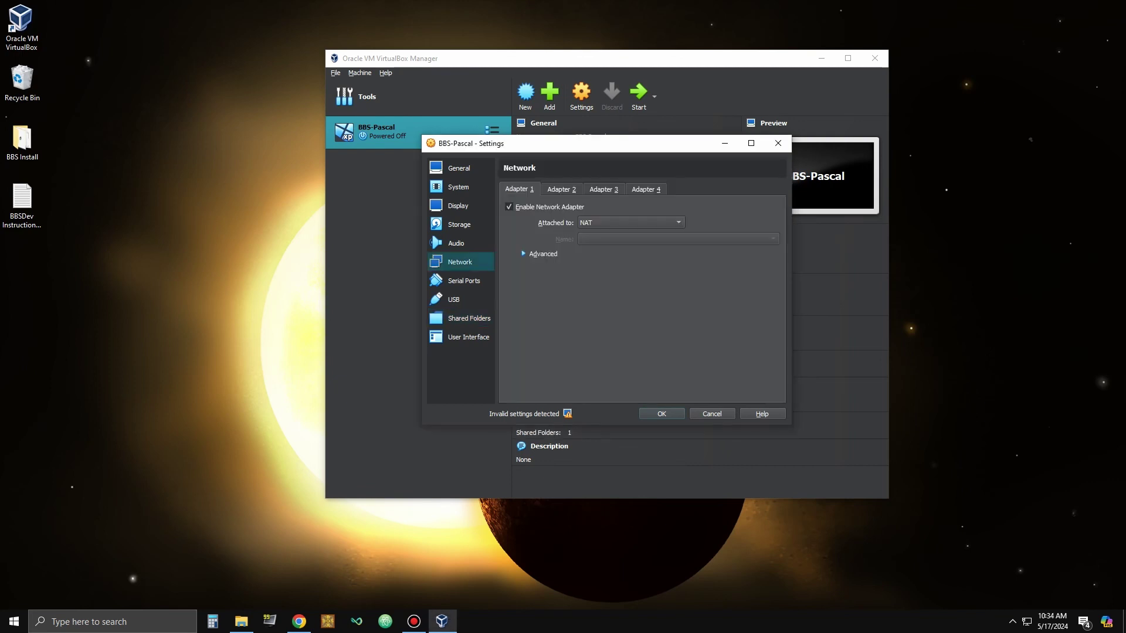
pyautogui.hotkey('alt', 'e')
pyautogui.press('Return')
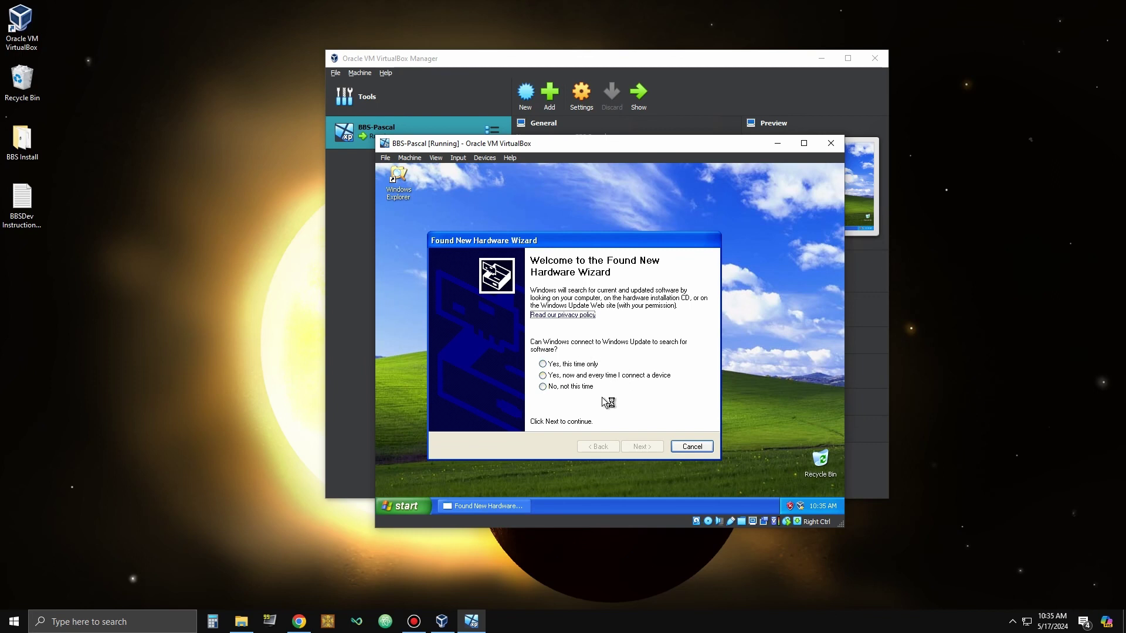
# - Dismiss the Windows XP tour notice and complete the video controller hardware wizard with automatic installation, declining Windows Update and the Internet search
pyautogui.click(790, 457)
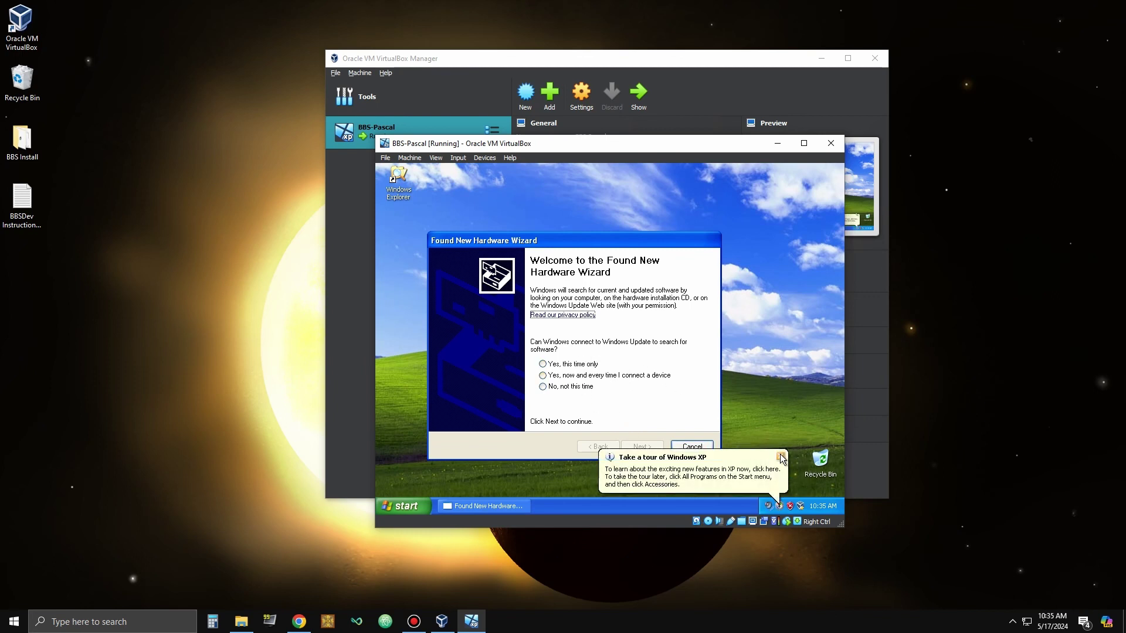
pyautogui.click(780, 455)
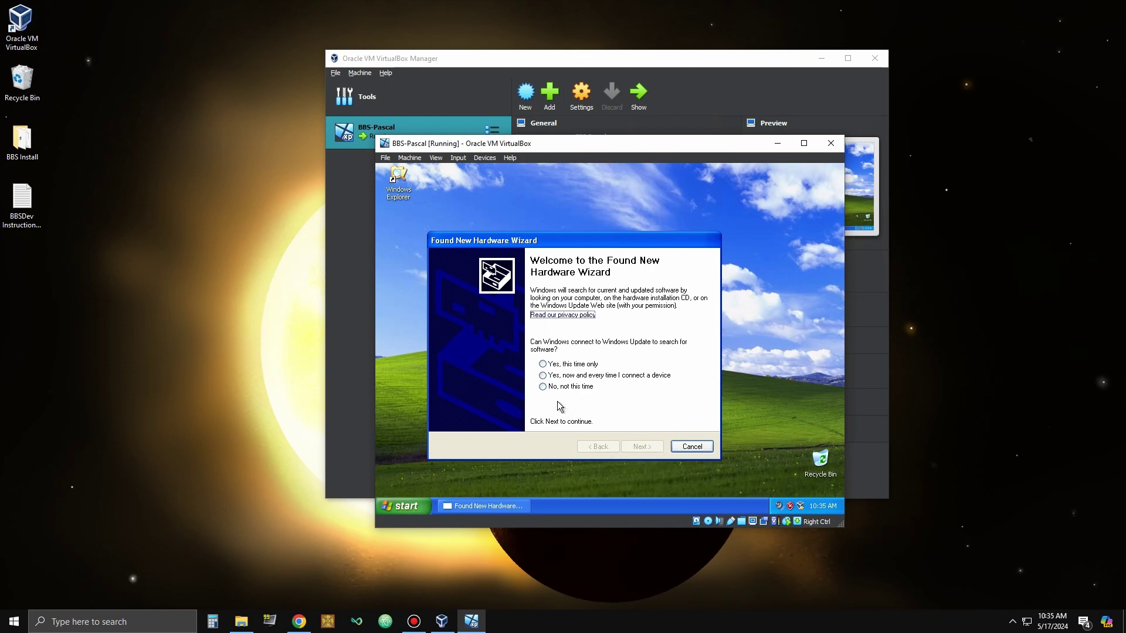
pyautogui.click(542, 387)
pyautogui.click(643, 446)
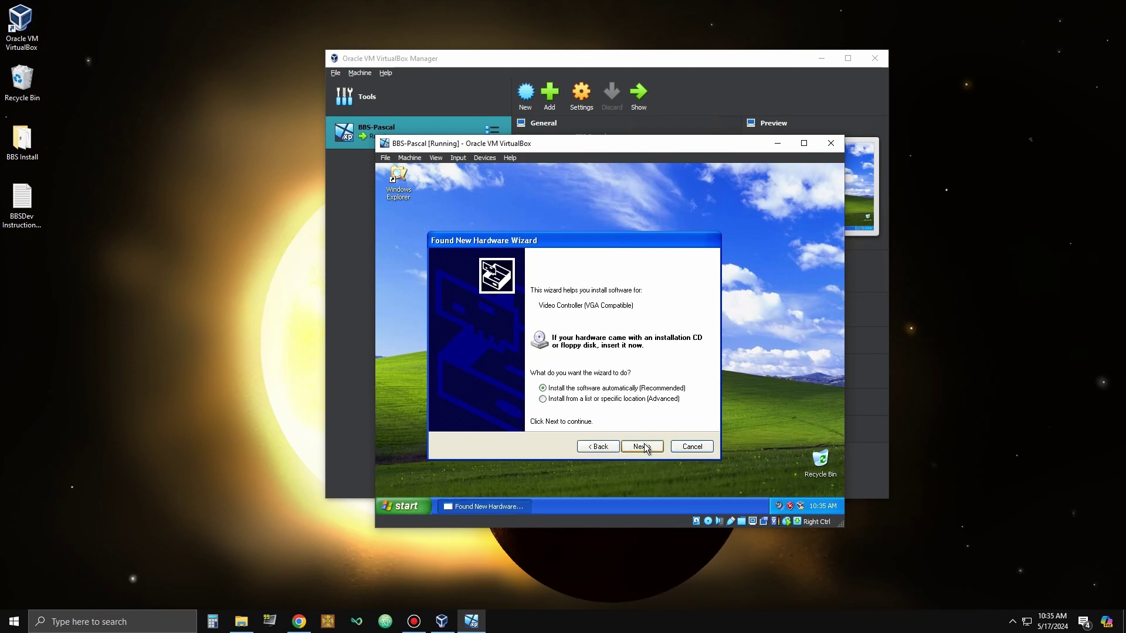
pyautogui.click(644, 447)
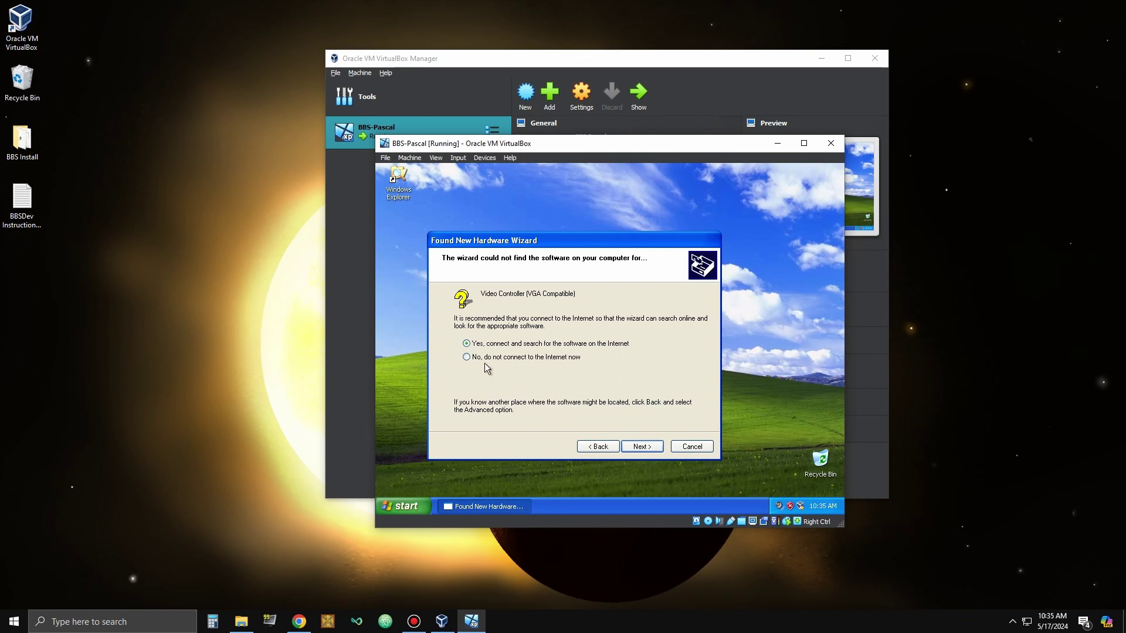
pyautogui.click(467, 357)
pyautogui.click(645, 448)
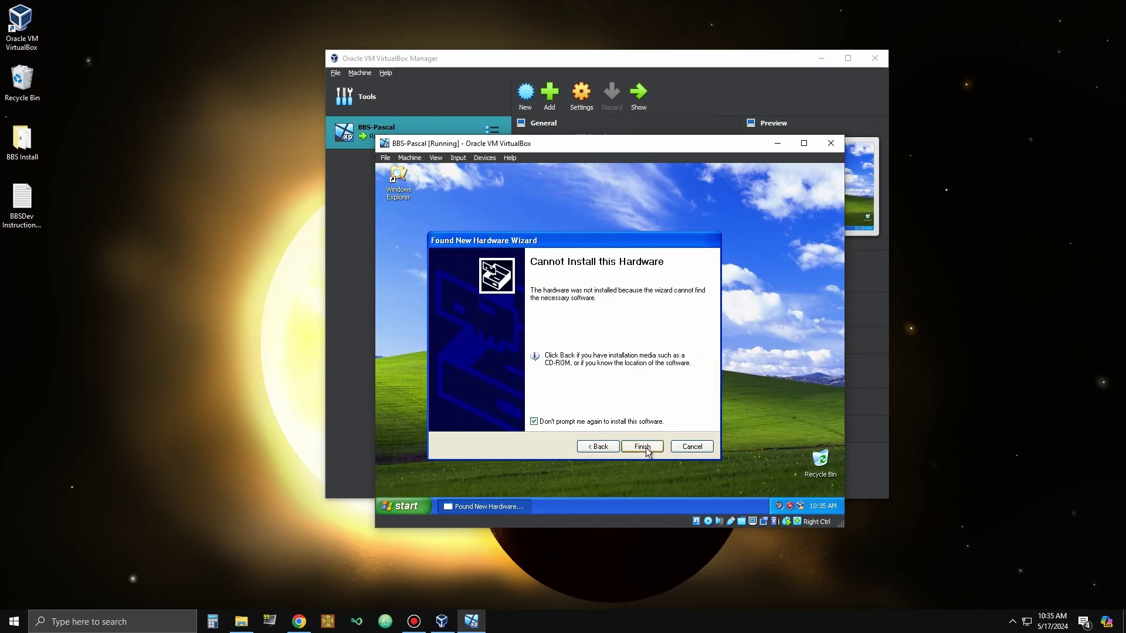
pyautogui.click(642, 447)
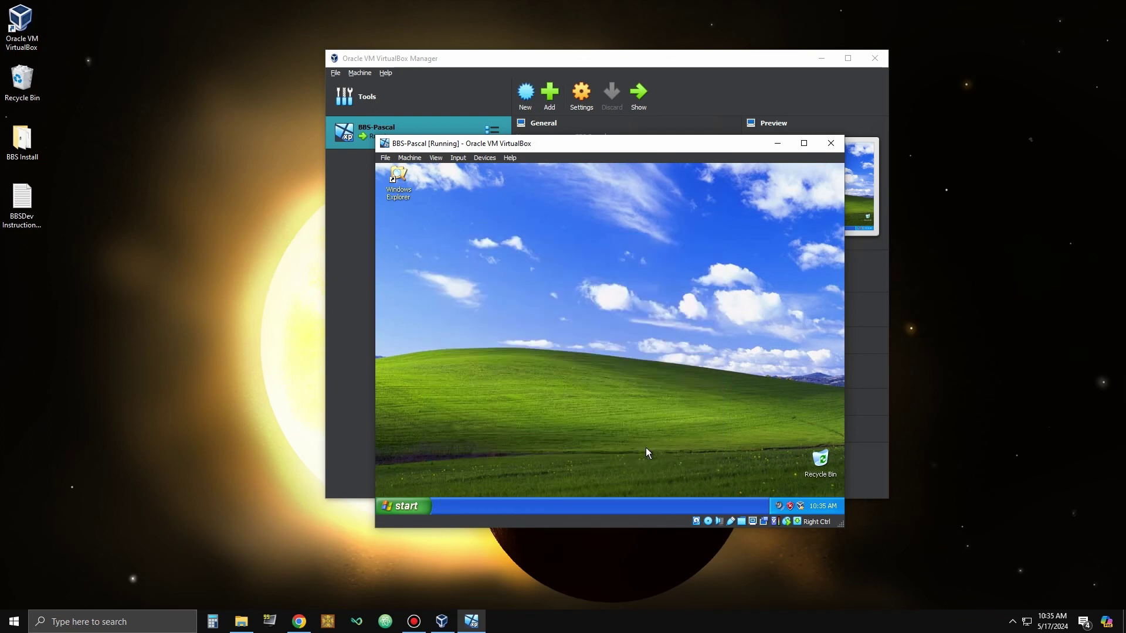
# - Set the Windows XP guest's screen resolution to 1152 by 864 pixels and keep the new display settings
pyautogui.rightClick(579, 280)
pyautogui.click(612, 353)
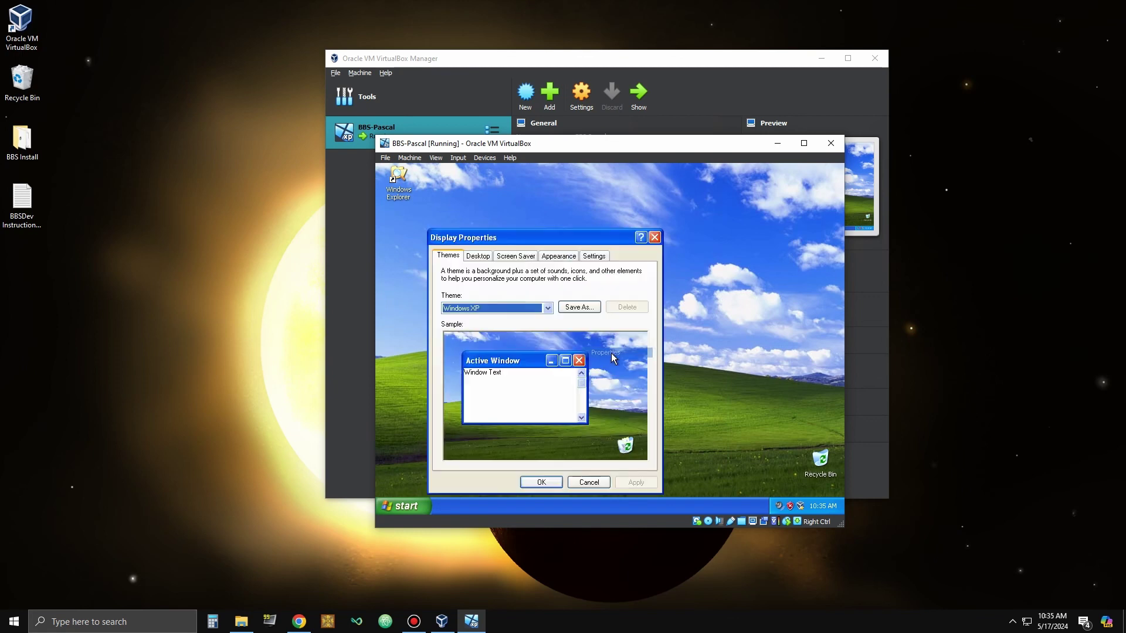
pyautogui.click(596, 256)
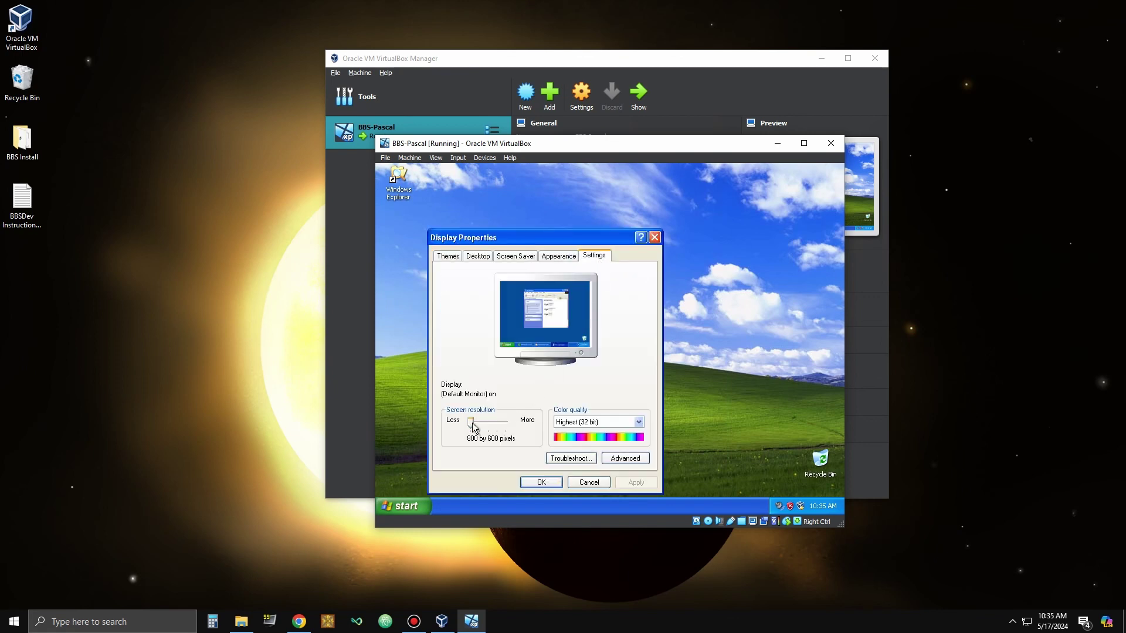
pyautogui.moveTo(474, 427); pyautogui.dragTo(491, 427)
pyautogui.click(633, 483)
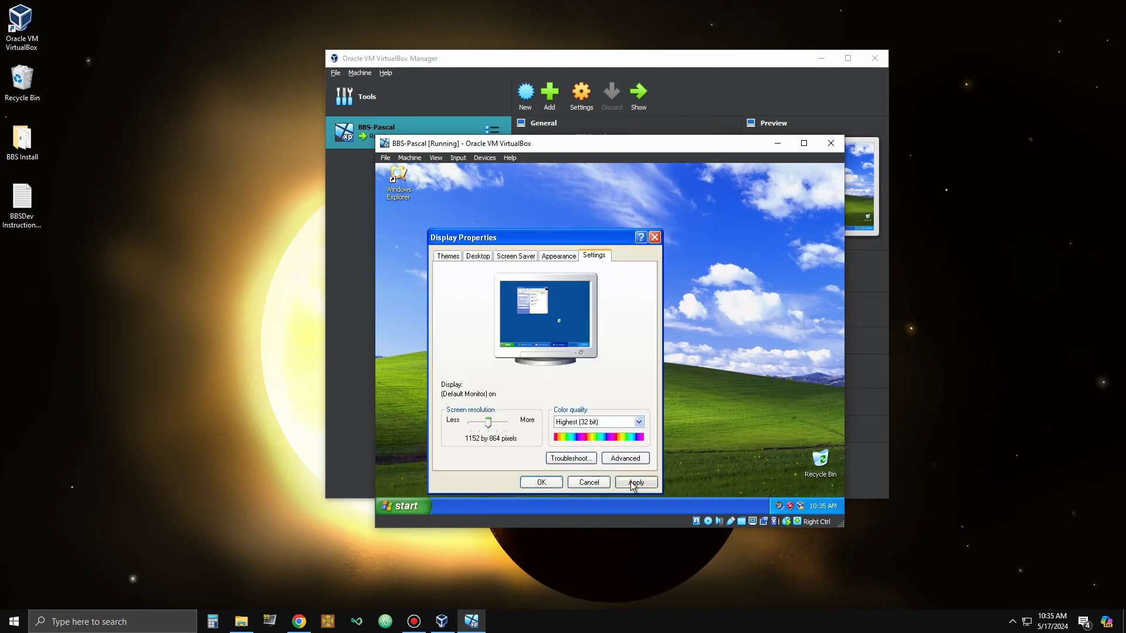
pyautogui.click(598, 296)
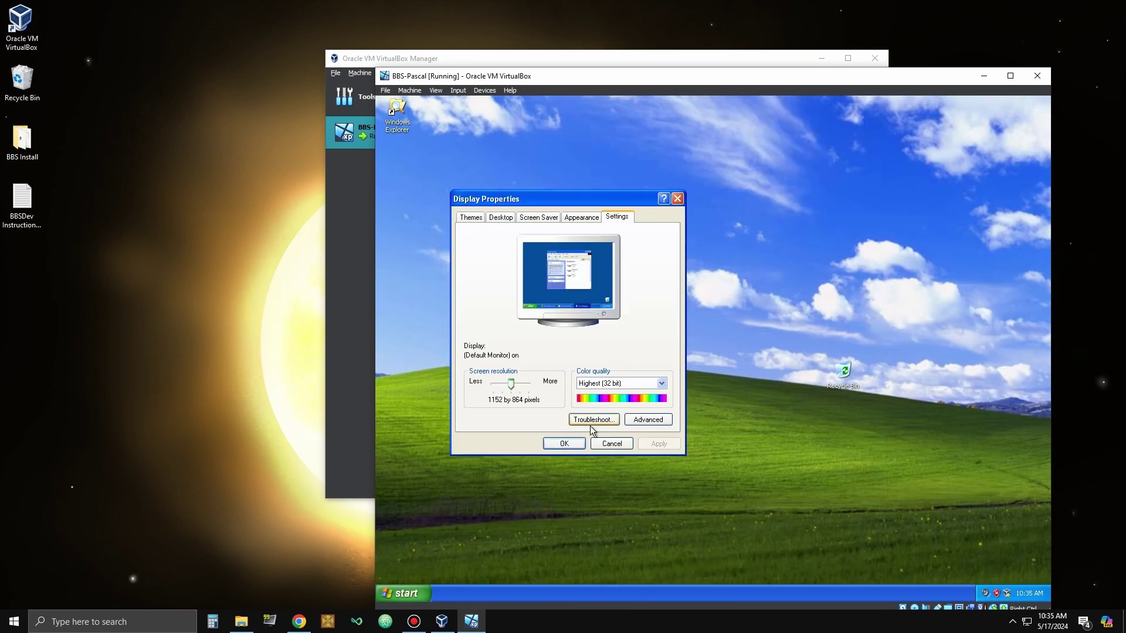
pyautogui.click(575, 443)
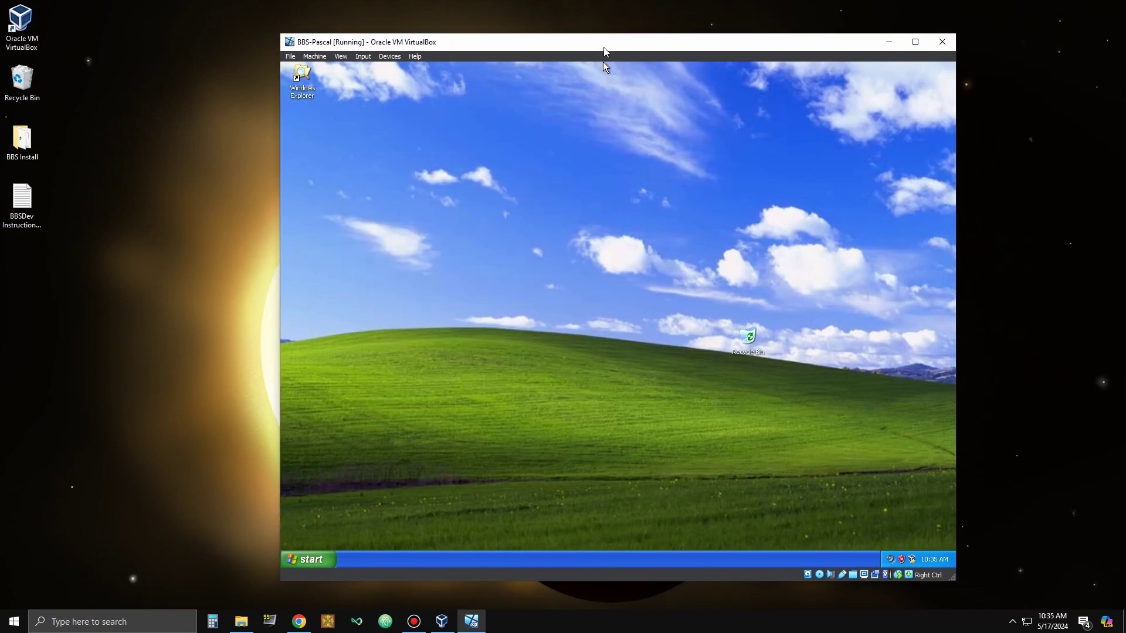
# - Open the host's BBS Install folder and extract the Borland Turbo Pascal 7.01 archive with 7-Zip
pyautogui.click(281, 352)
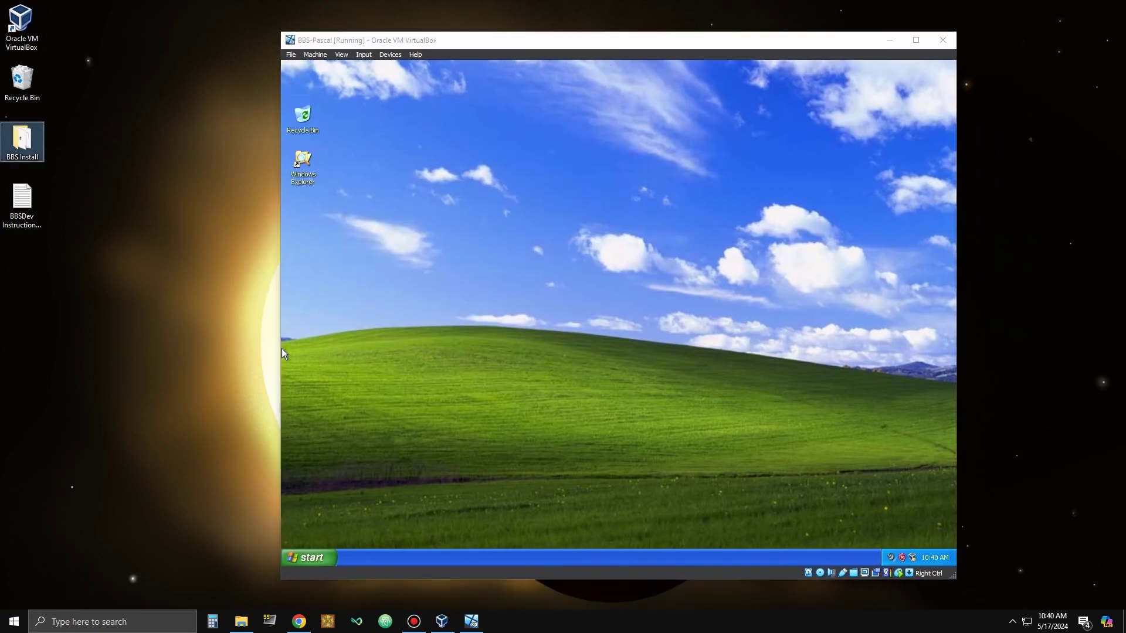
pyautogui.press('Return')
pyautogui.click(470, 178)
pyautogui.rightClick(471, 181)
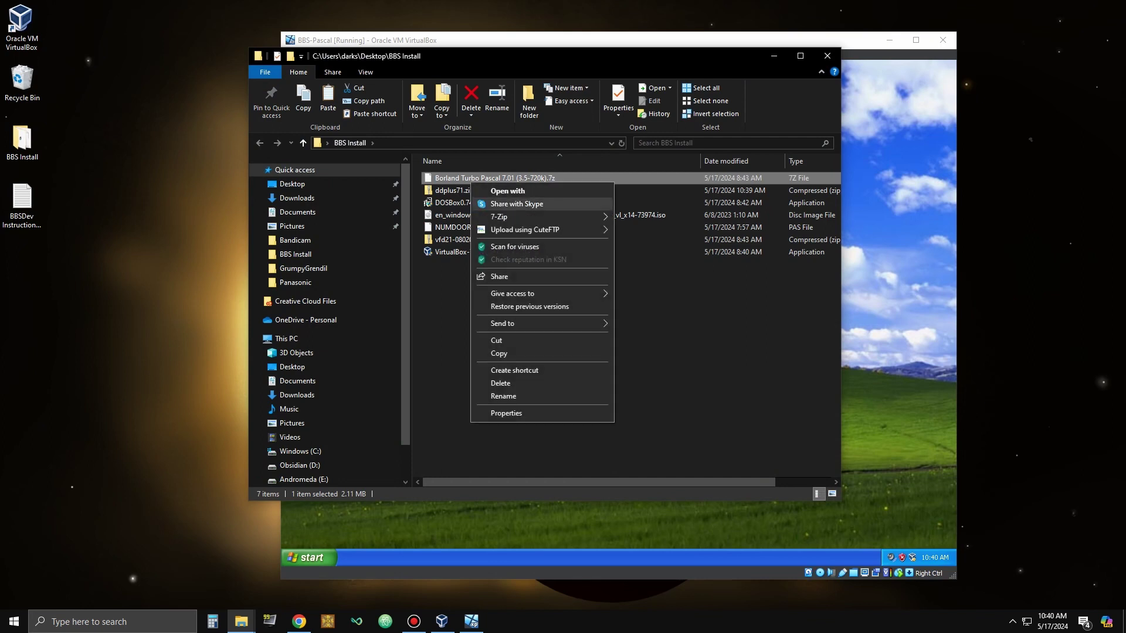
pyautogui.moveTo(500, 217)
pyautogui.click(651, 256)
# - Extract ddplus71.zip and vfd21-080206.zip with 7-Zip, each into a folder of its own name
pyautogui.click(455, 202)
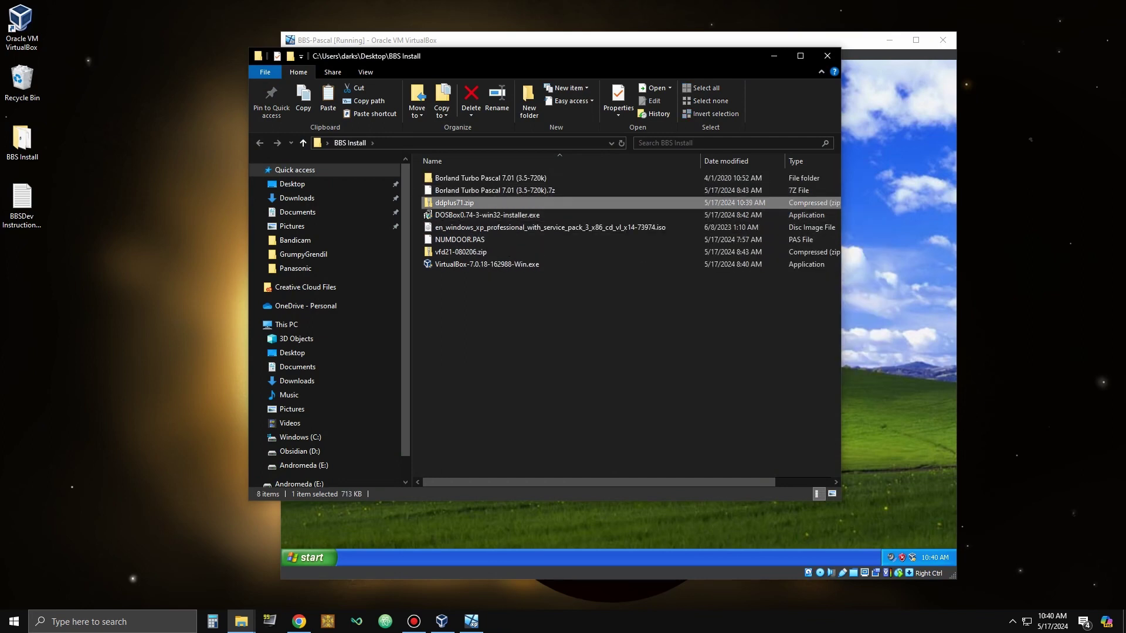
pyautogui.rightClick(465, 202)
pyautogui.moveTo(516, 265)
pyautogui.click(692, 320)
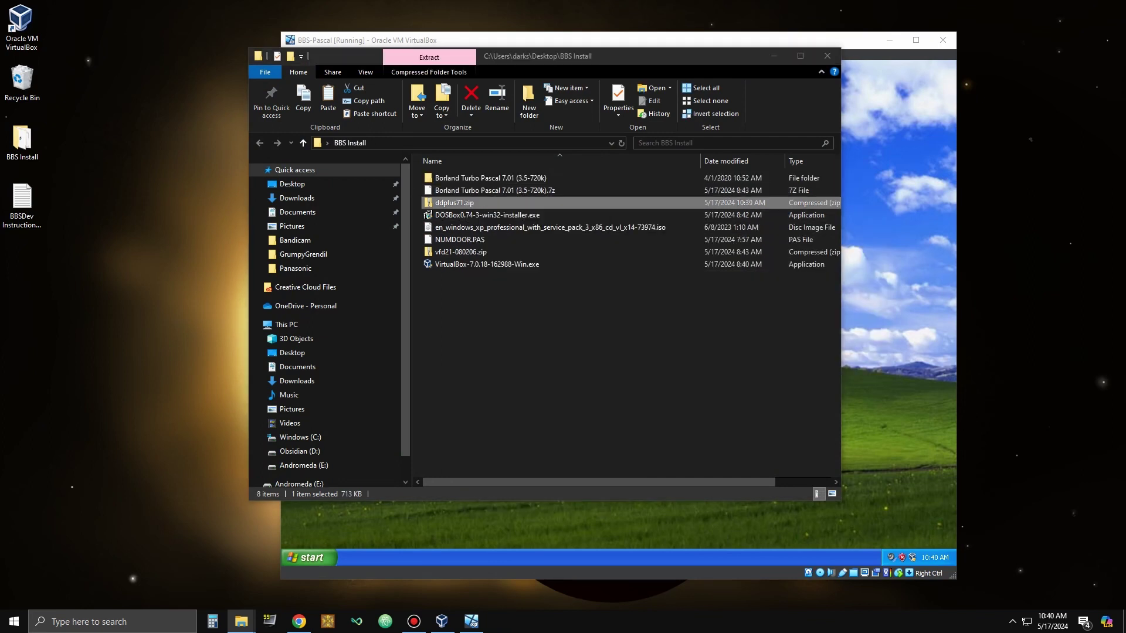
pyautogui.click(460, 264)
pyautogui.rightClick(467, 265)
pyautogui.moveTo(499, 330)
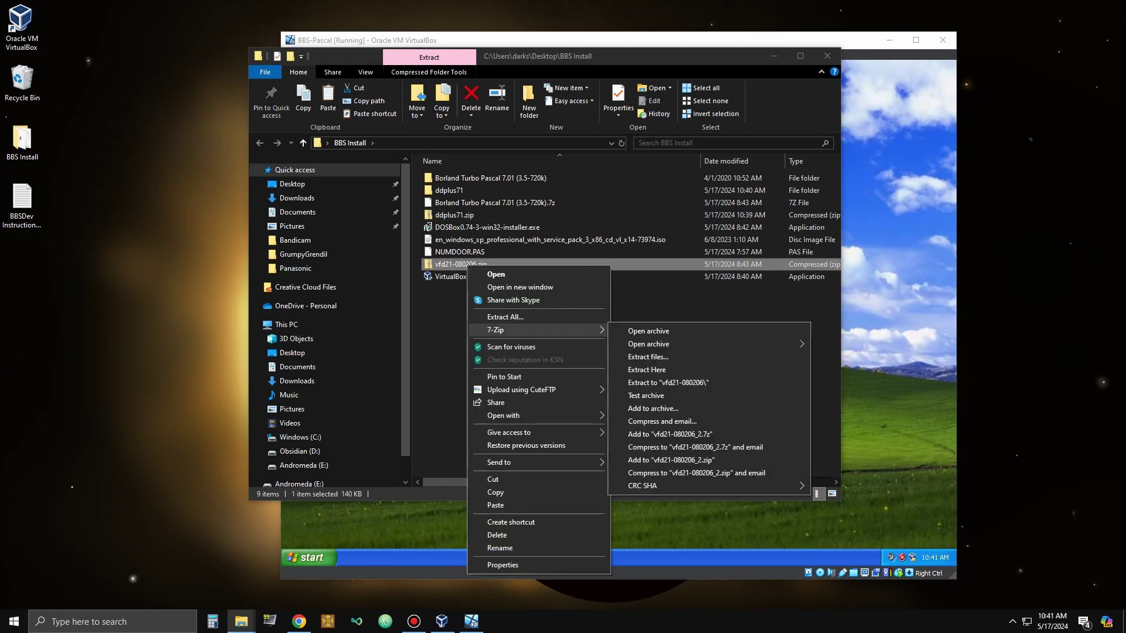
pyautogui.click(668, 382)
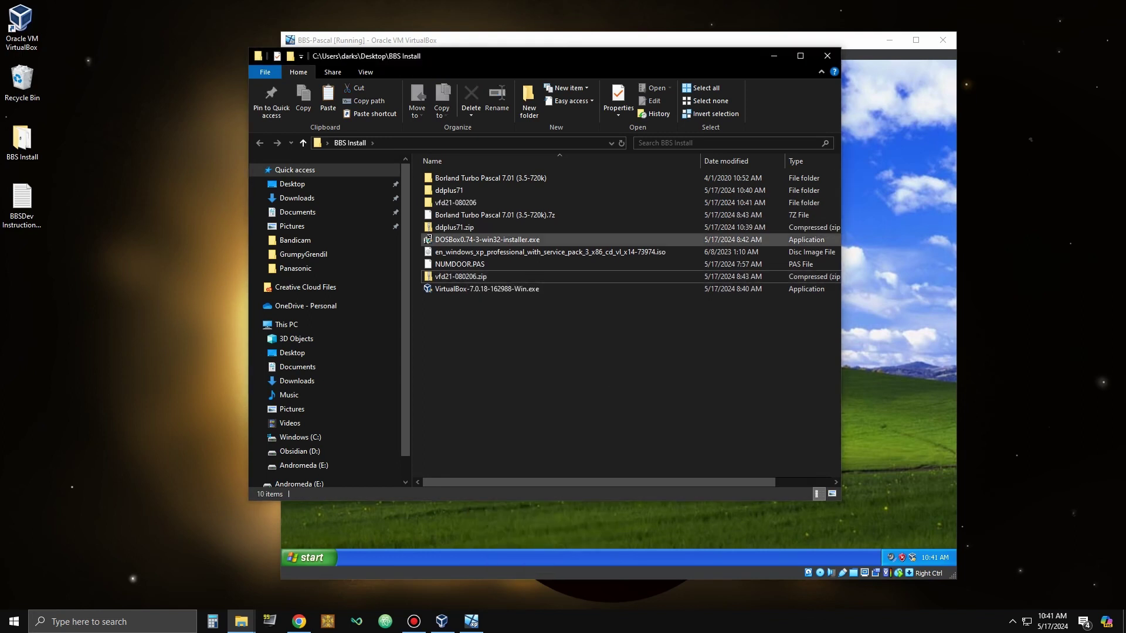
# - Copy the Borland Turbo Pascal, ddplus71 and vfd21-080206 folders into D:\VirtualBox\Shared and minimize the file window
pyautogui.click(455, 203)
pyautogui.keyDown('shift'); pyautogui.click(490, 177); pyautogui.keyUp('shift')
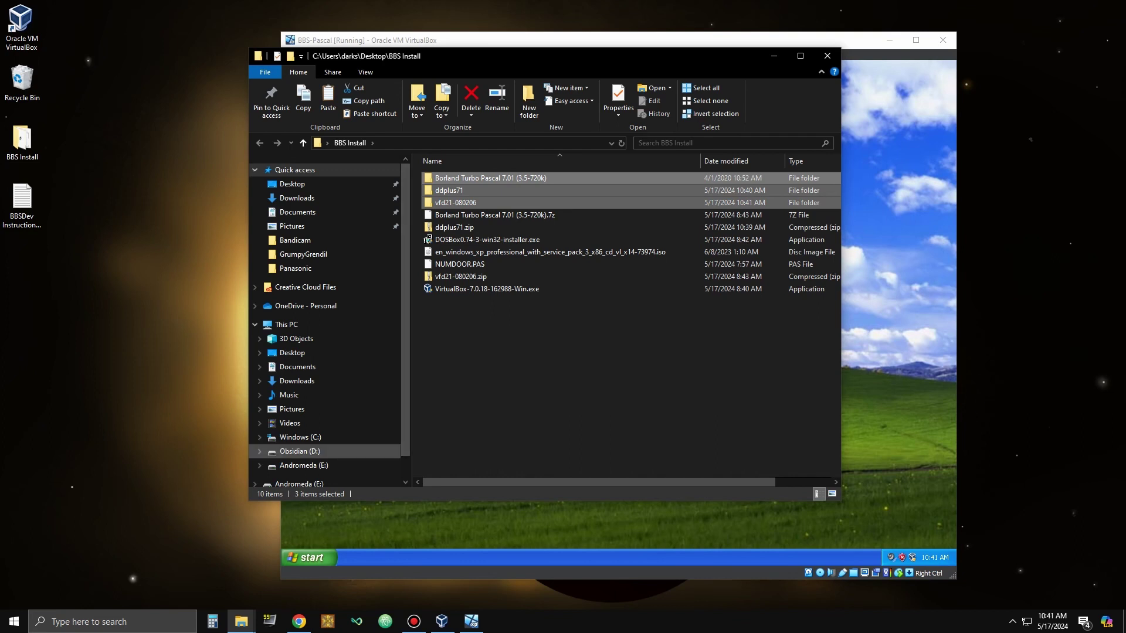
pyautogui.click(299, 451)
pyautogui.doubleClick(457, 450)
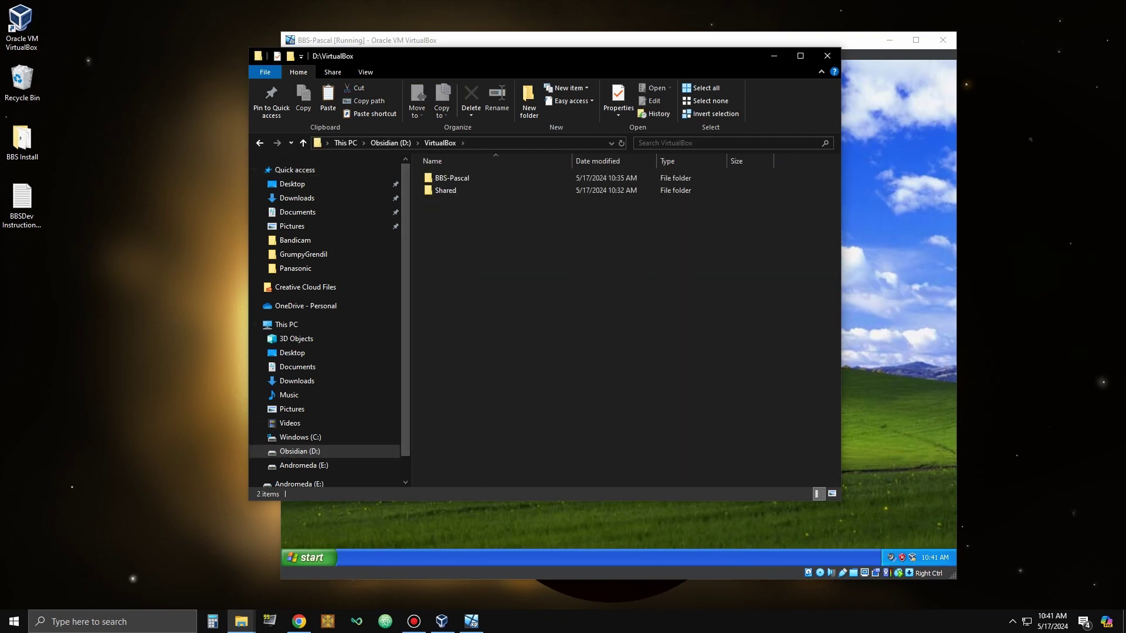
pyautogui.doubleClick(445, 190)
pyautogui.hotkey('ctrl', 'v')
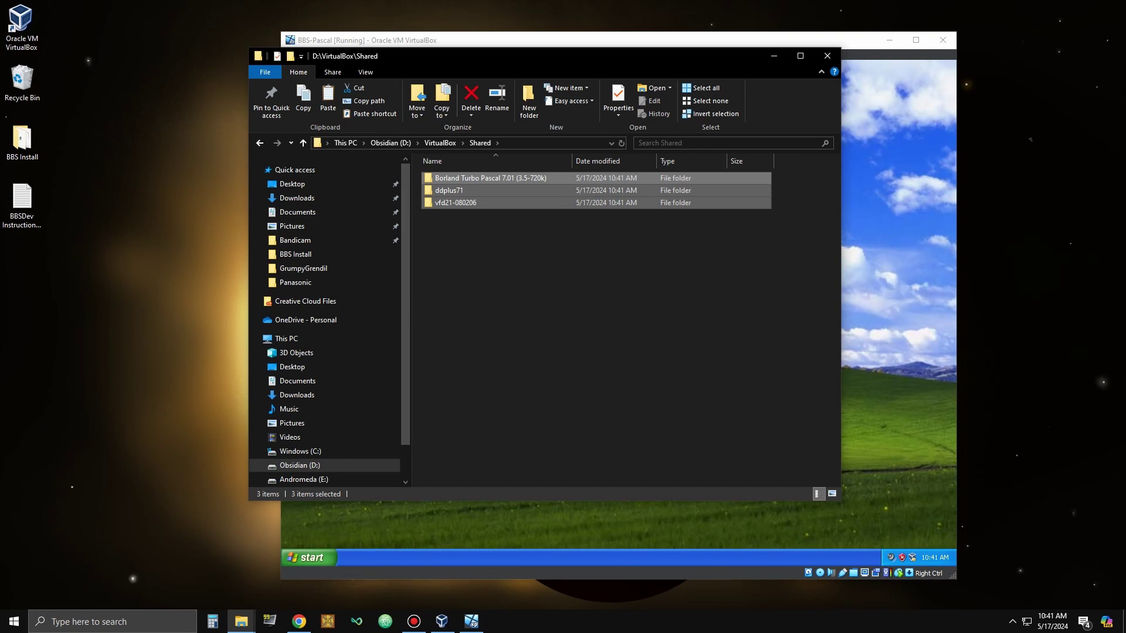
pyautogui.click(773, 56)
# - Open the shared Z: drive in the Windows XP guest's Windows Explorer and copy all three folders to the clipboard
pyautogui.doubleClick(306, 167)
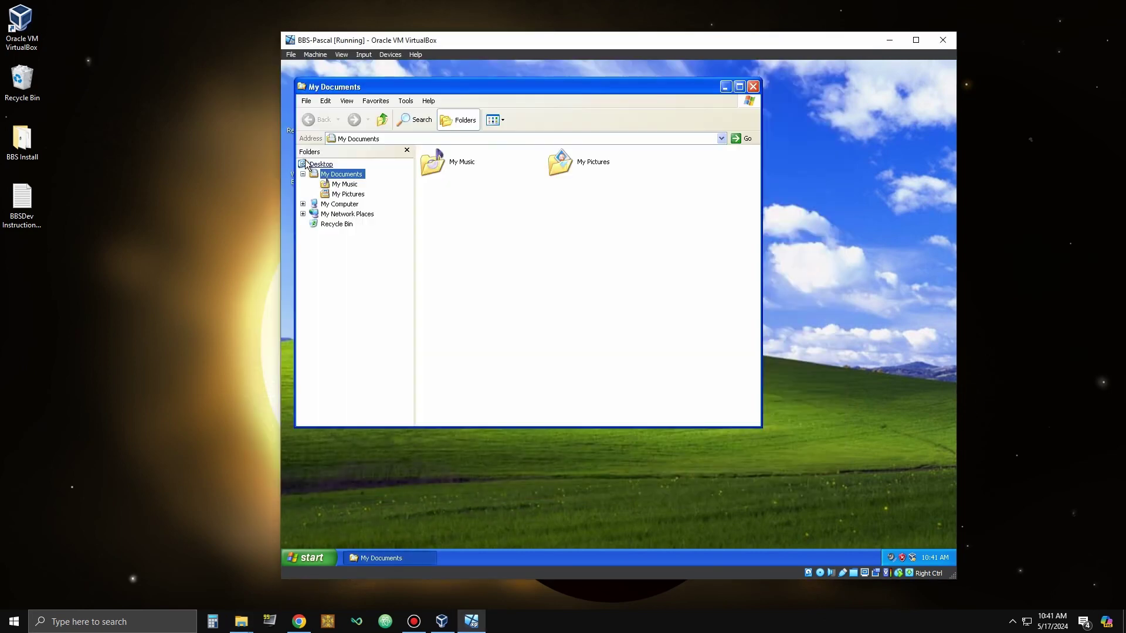
pyautogui.click(303, 204)
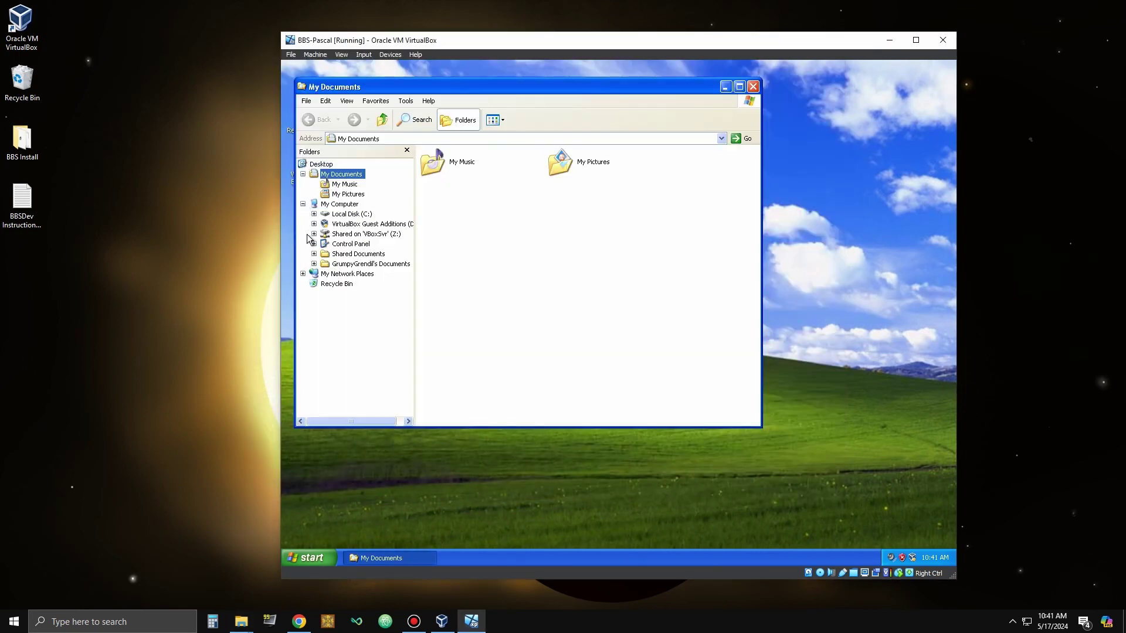
pyautogui.click(336, 234)
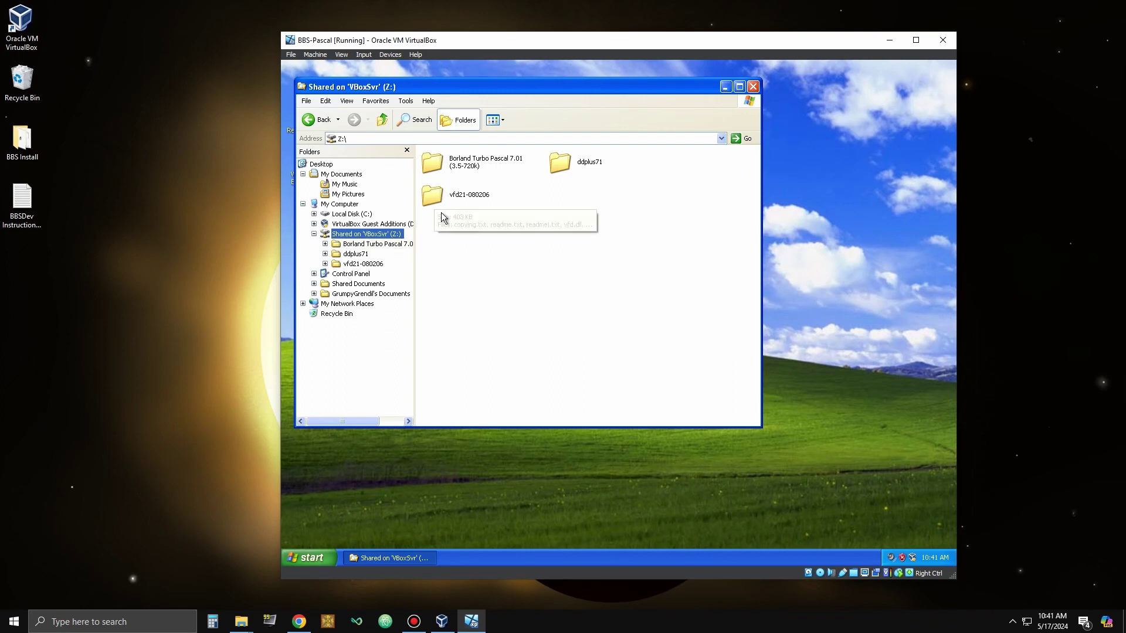
pyautogui.moveTo(430, 166)
pyautogui.hotkey('ctrl', 'a')
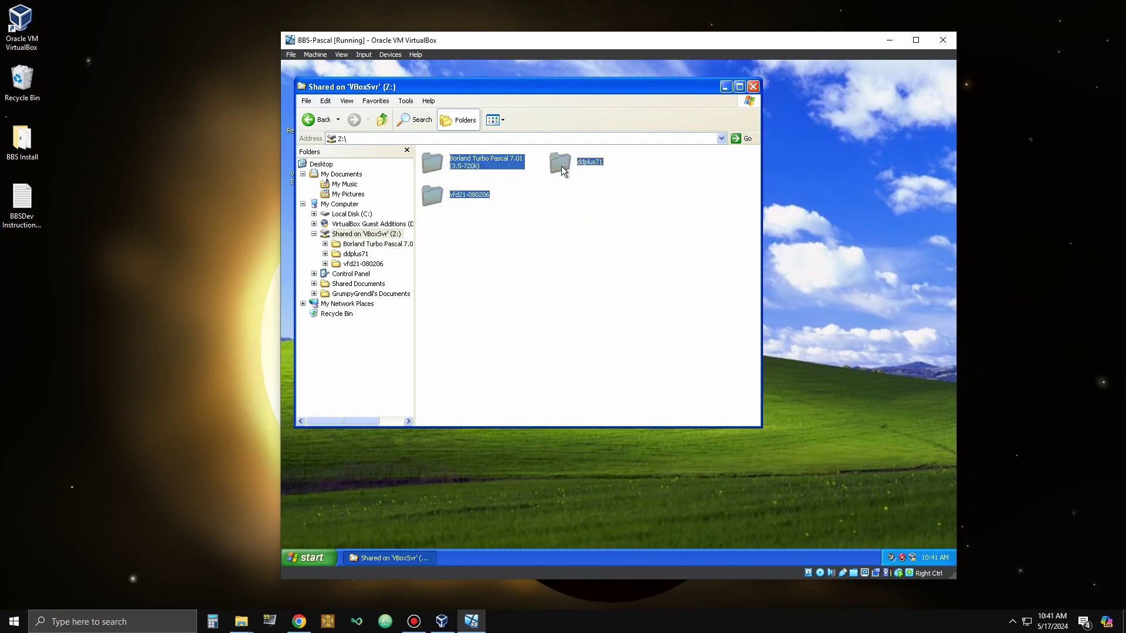
pyautogui.rightClick(562, 166)
pyautogui.click(579, 233)
# - Create a folder named install in the guest's My Documents and paste the three copied folders into it
pyautogui.click(341, 174)
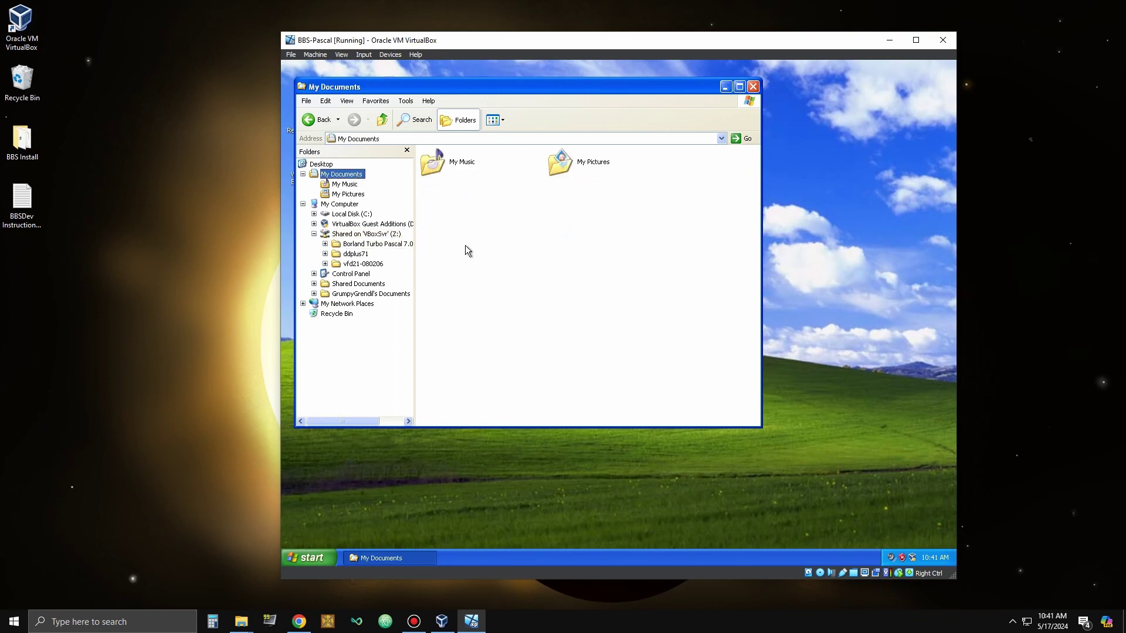
pyautogui.rightClick(469, 236)
pyautogui.moveTo(510, 307)
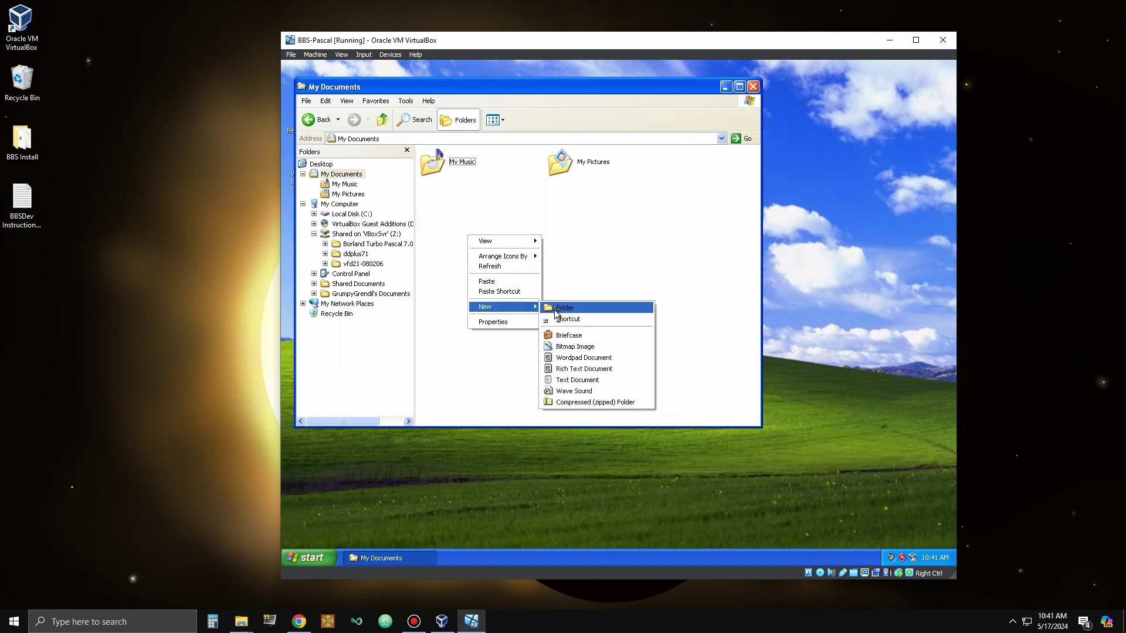
pyautogui.click(563, 307)
pyautogui.write('install')
pyautogui.press('Return')
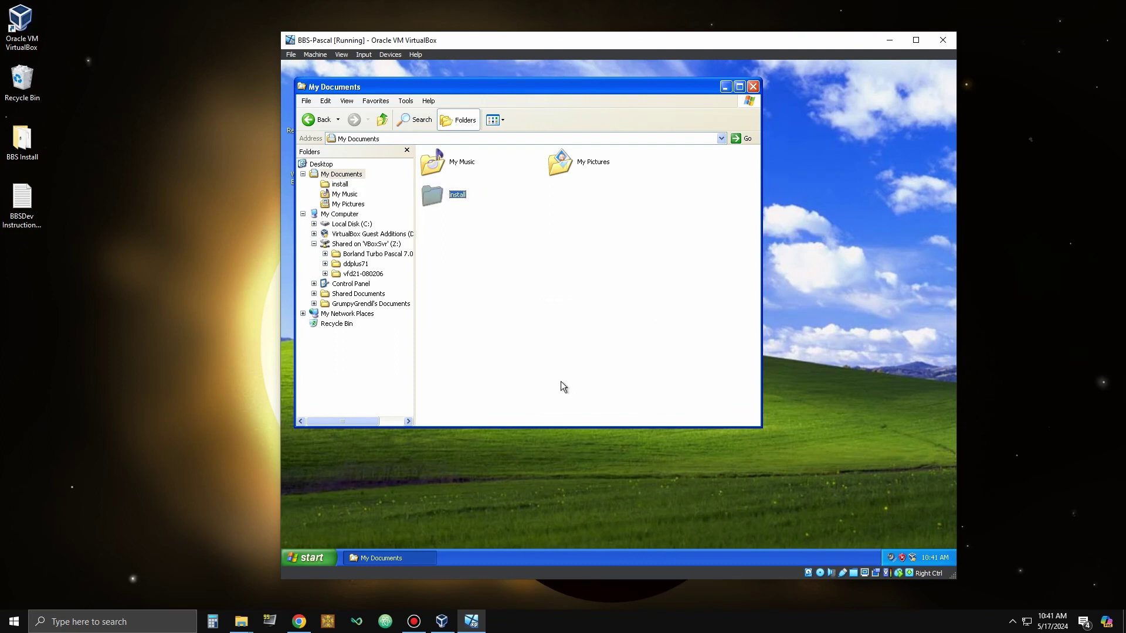
pyautogui.doubleClick(431, 197)
pyautogui.hotkey('ctrl', 'v')
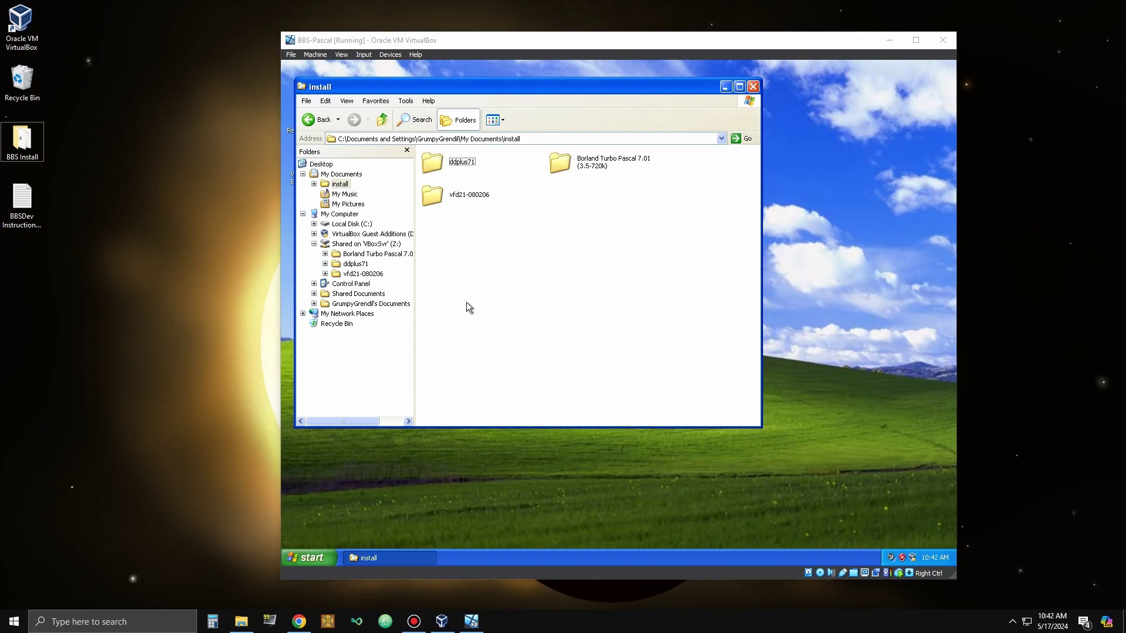
# - Run the vfd console from the vfd21-080206 folder, install the virtual floppy driver with the install command, and quit
pyautogui.doubleClick(430, 198)
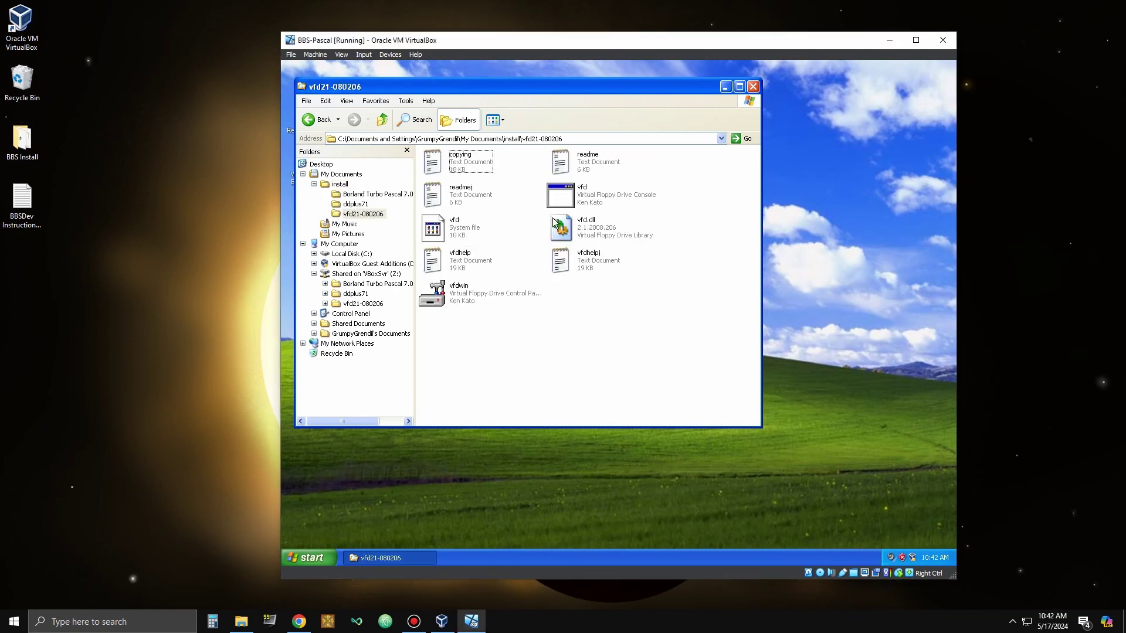
pyautogui.doubleClick(560, 196)
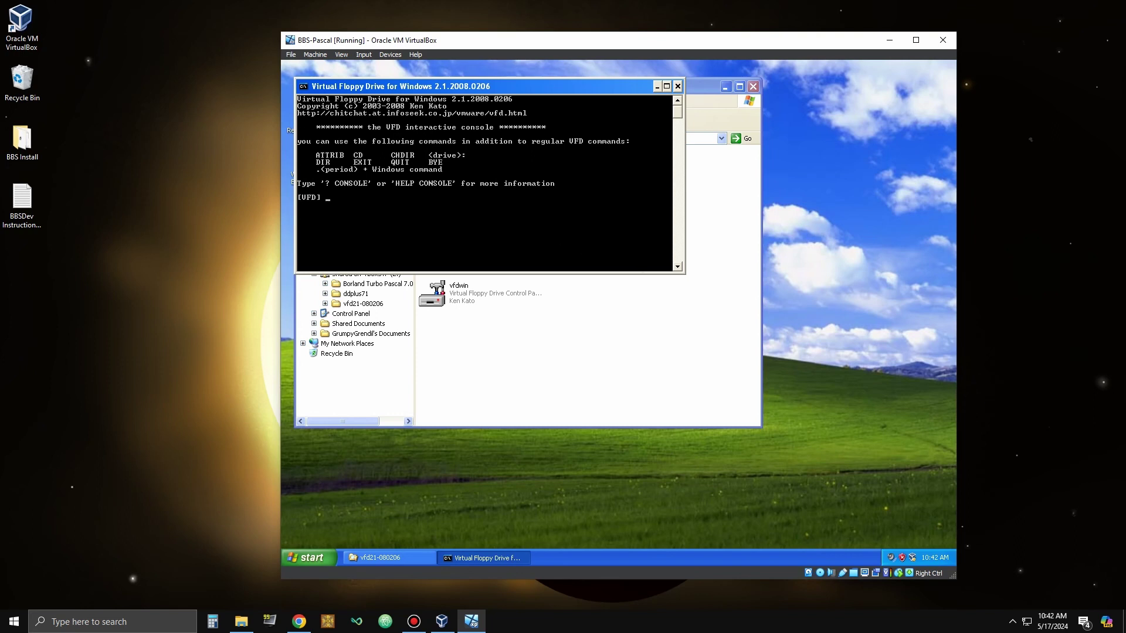
pyautogui.write('install')
pyautogui.press('Return')
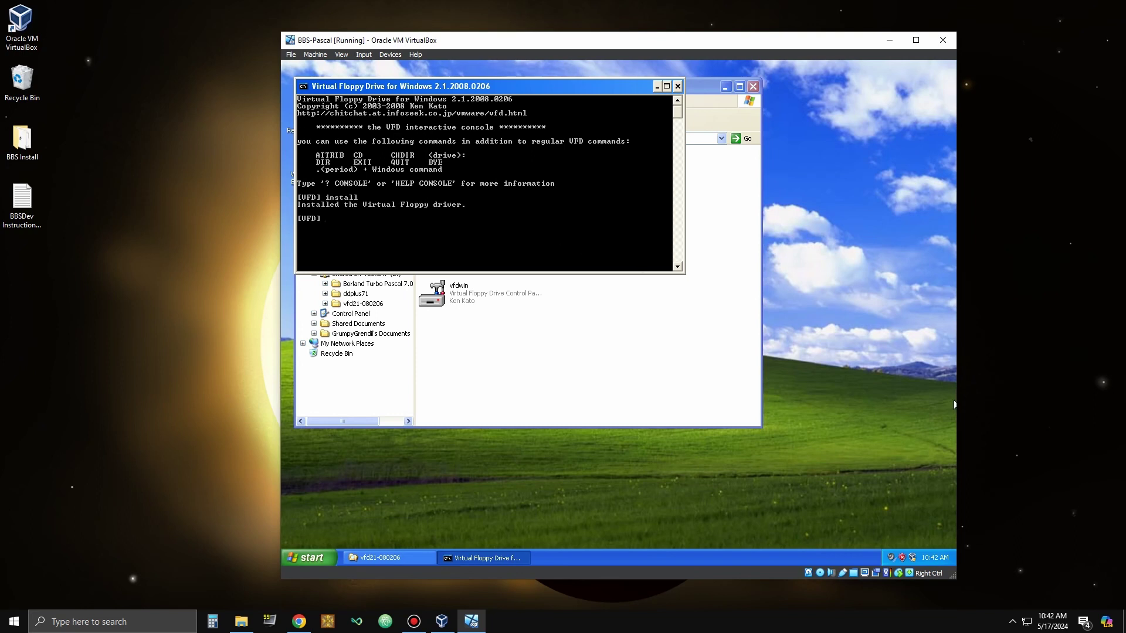
pyautogui.write('quit')
pyautogui.press('Return')
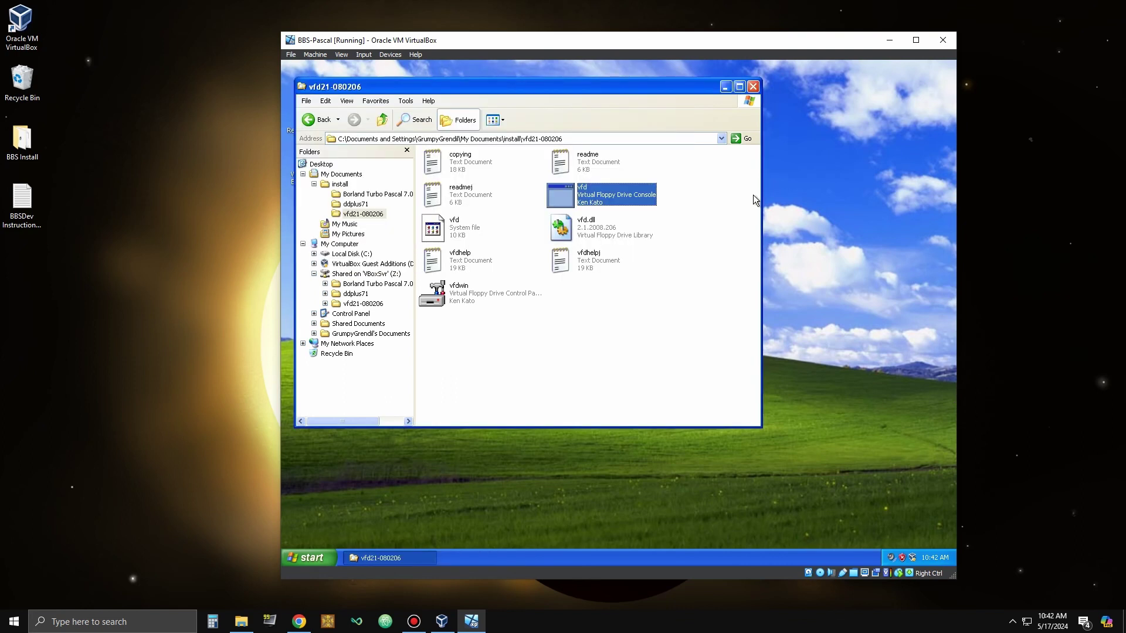
# - Open vfdwin, start the VFD driver and assign Drive0 the persistent/global drive letter A:
pyautogui.doubleClick(461, 297)
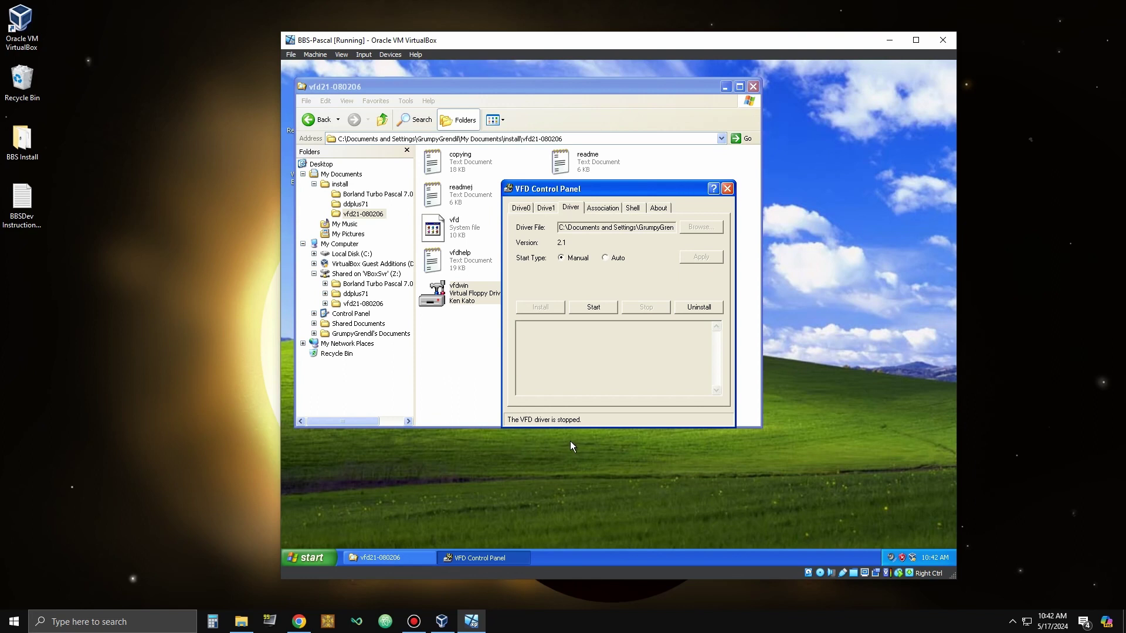
pyautogui.click(593, 306)
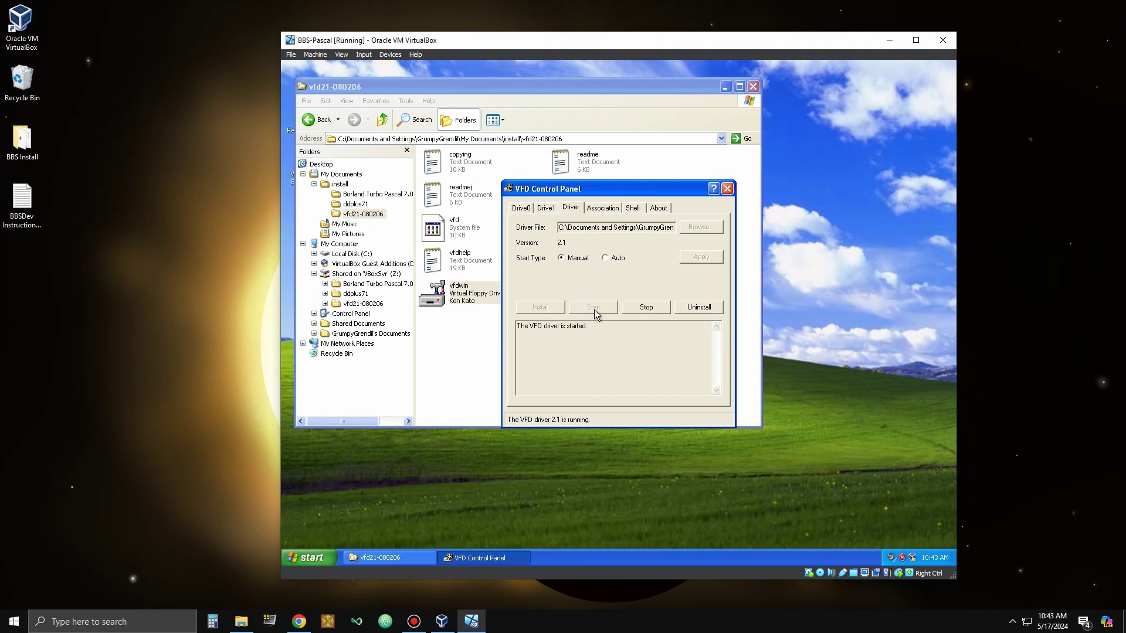
pyautogui.click(522, 210)
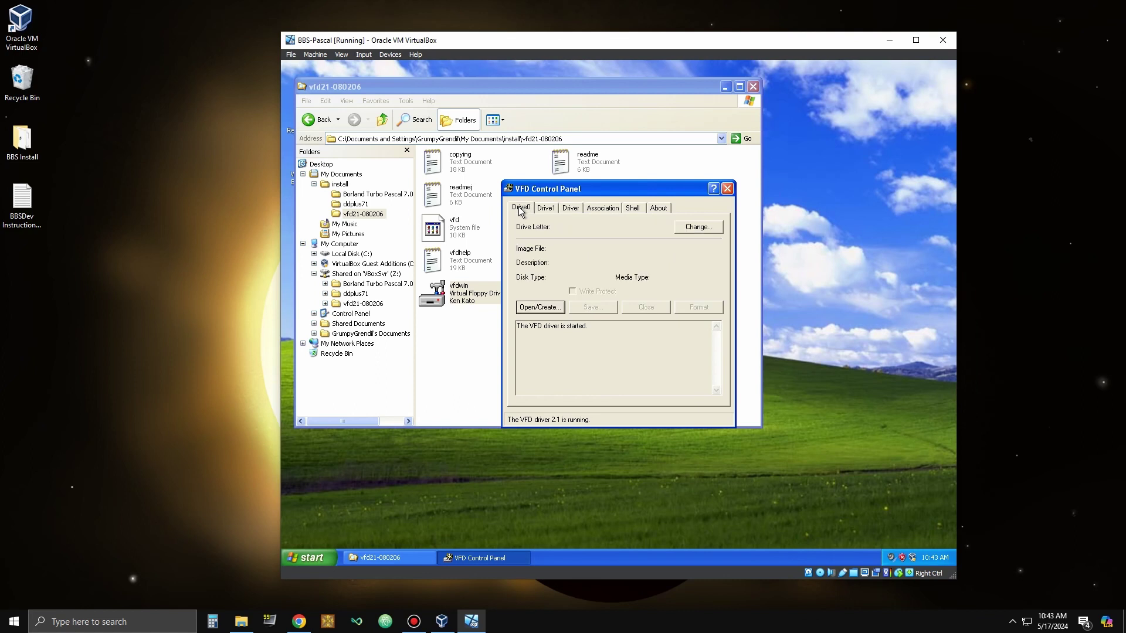
pyautogui.click(703, 228)
pyautogui.click(659, 294)
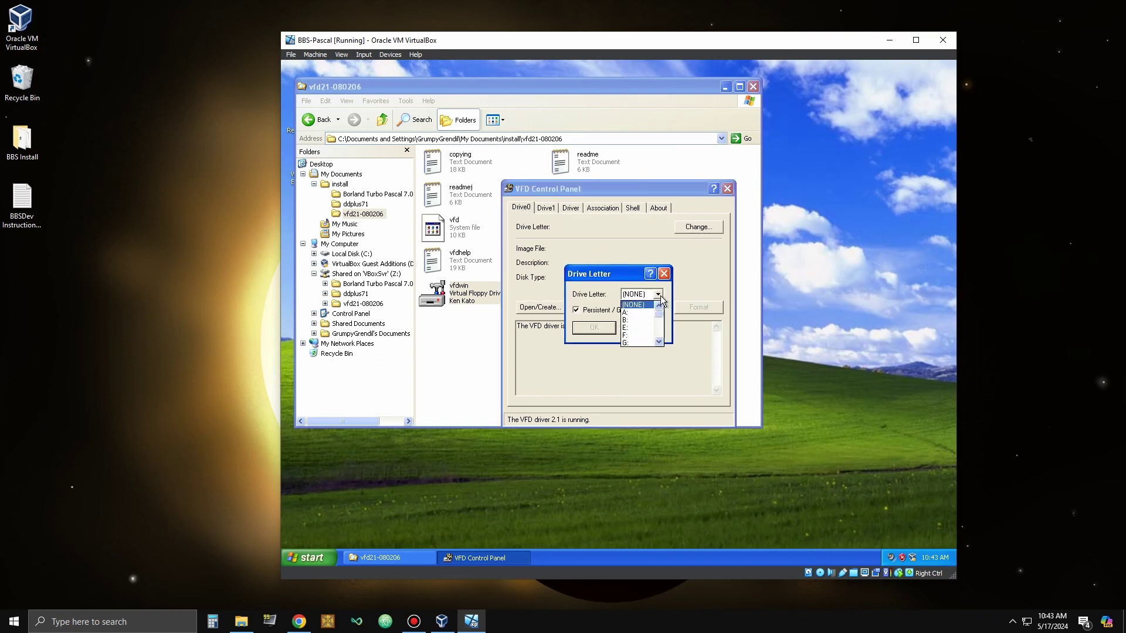
pyautogui.click(641, 312)
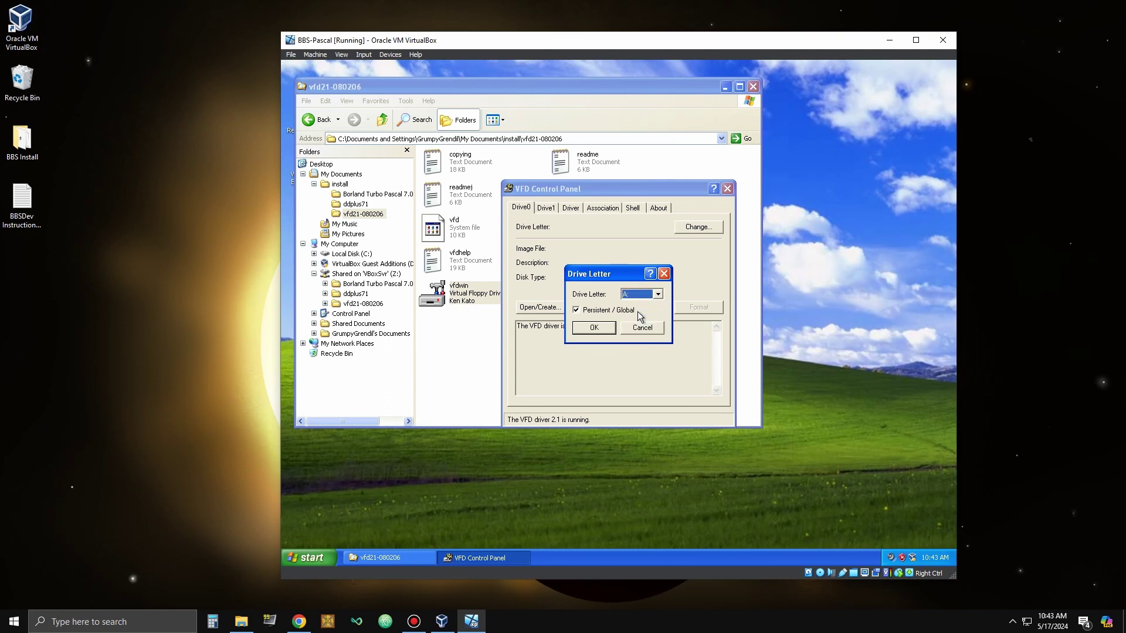
pyautogui.click(594, 328)
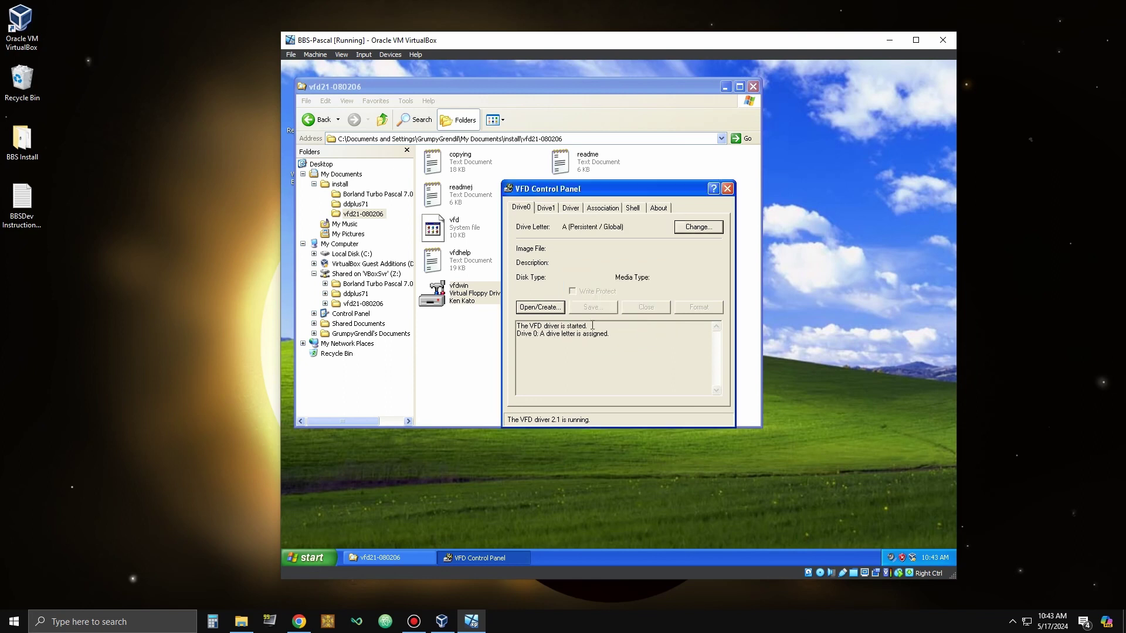
# - Open Disk01.img from the install folder's Borland Turbo Pascal 7.01 folder in Drive0 as a 720KB RAM disk
pyautogui.click(538, 307)
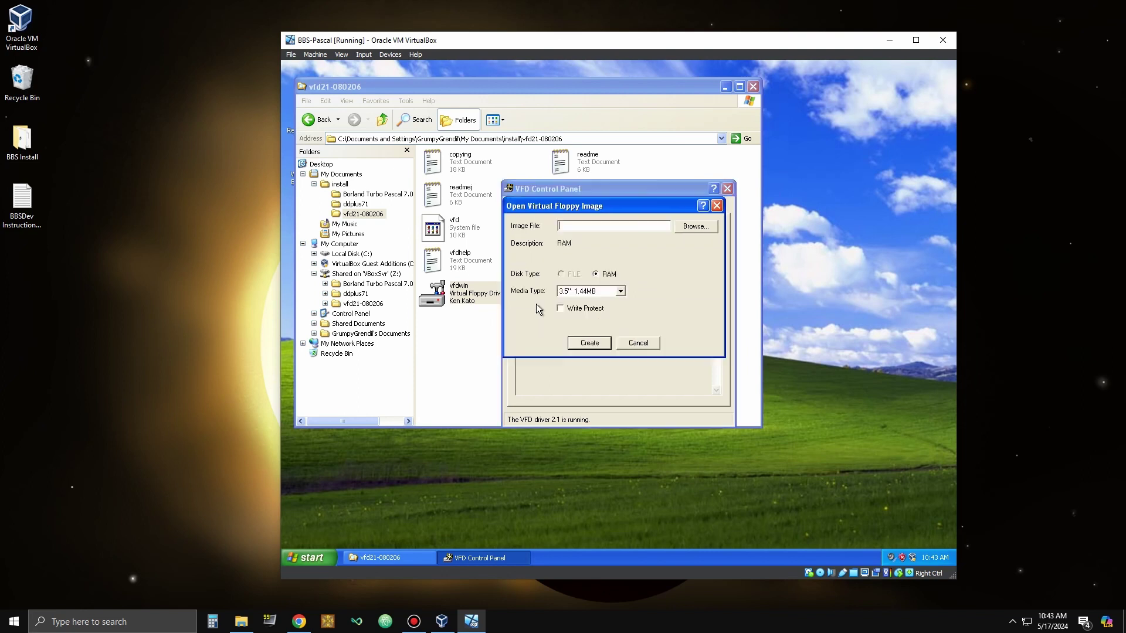
pyautogui.click(694, 227)
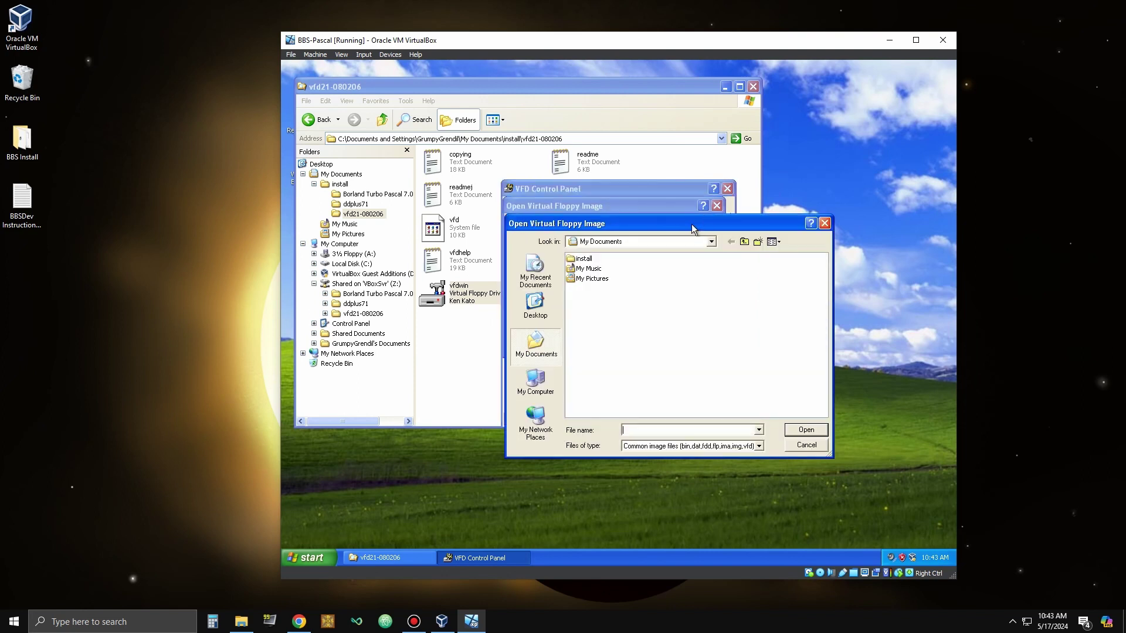
pyautogui.doubleClick(589, 258)
pyautogui.doubleClick(597, 259)
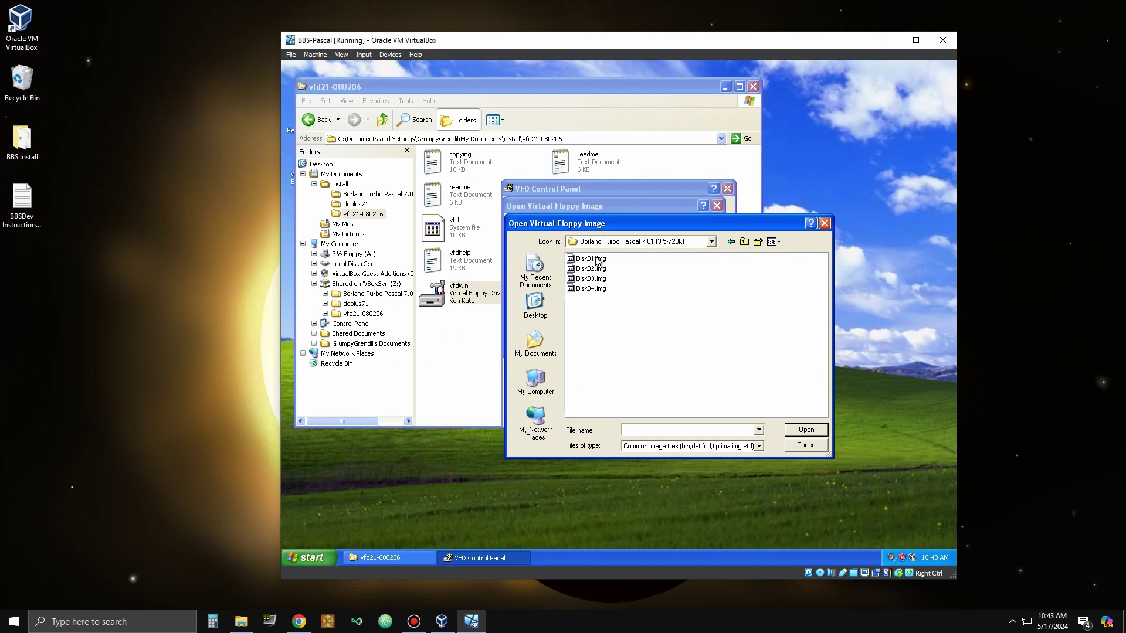
pyautogui.doubleClick(596, 259)
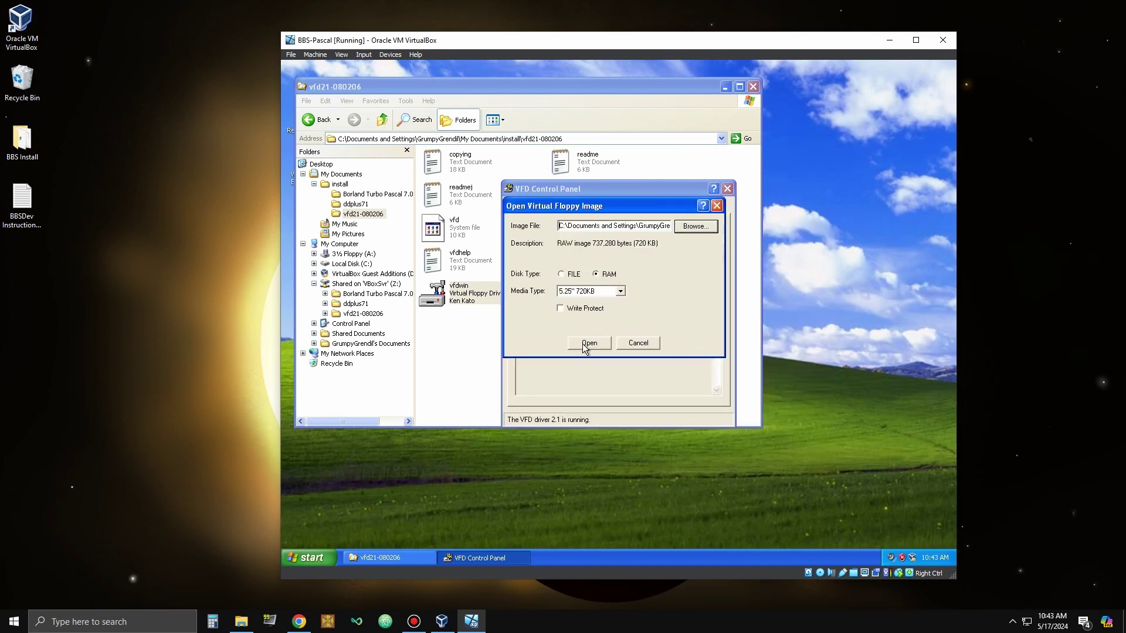
pyautogui.click(588, 344)
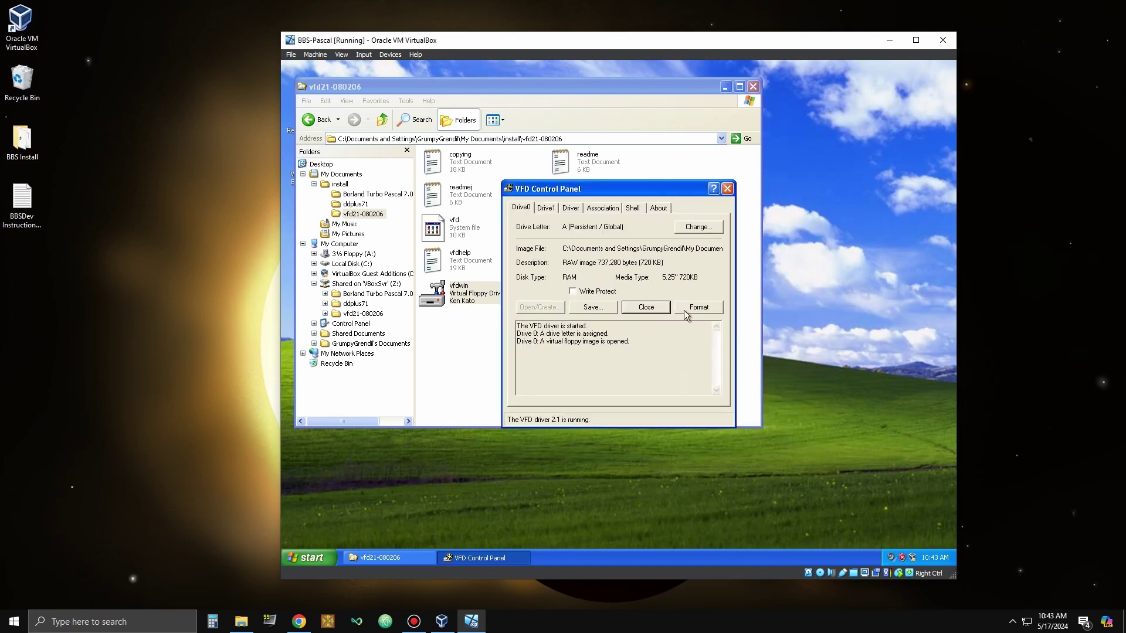
# - Run INSTALL from the A: floppy in Windows Explorer, accepting source drive A and installation on a hard drive
pyautogui.click(687, 88)
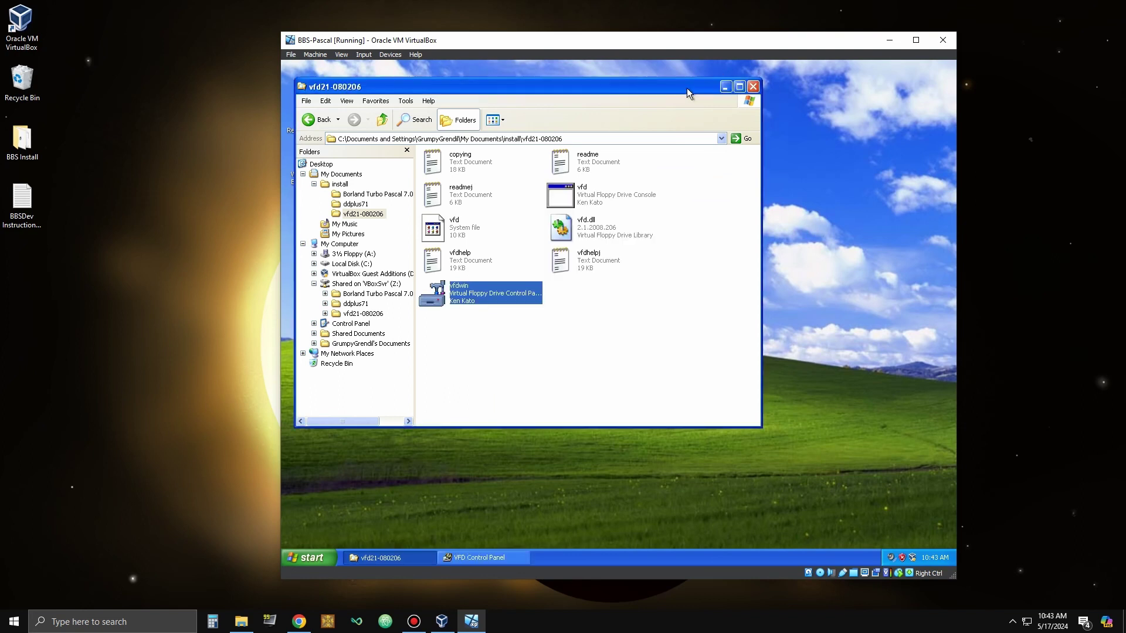
pyautogui.moveTo(678, 92); pyautogui.dragTo(724, 101)
pyautogui.click(419, 265)
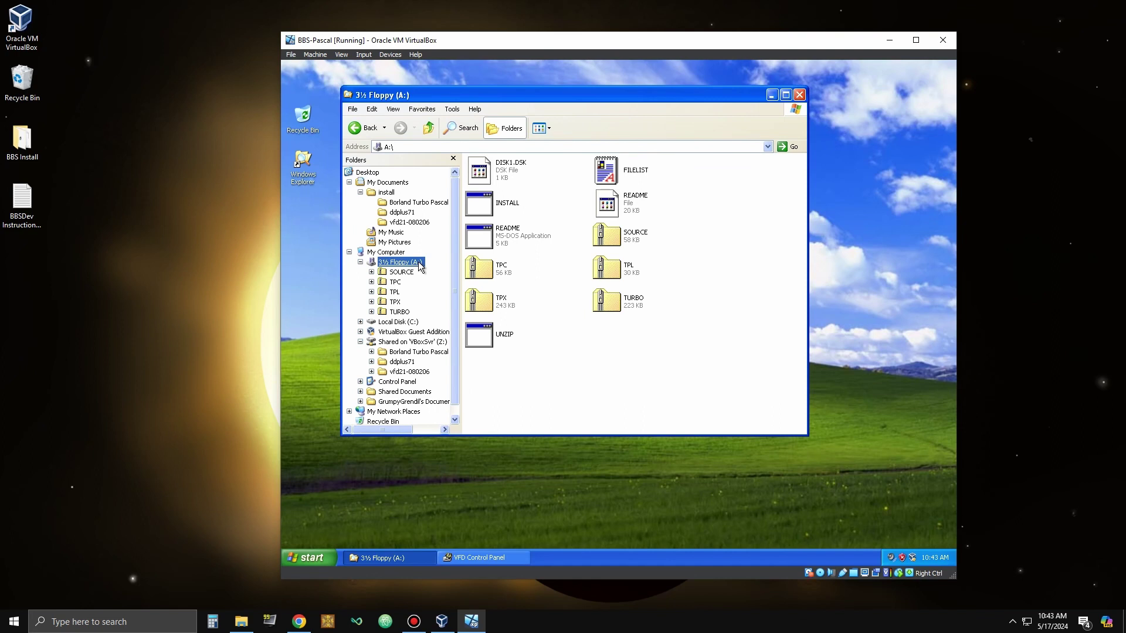
pyautogui.doubleClick(489, 210)
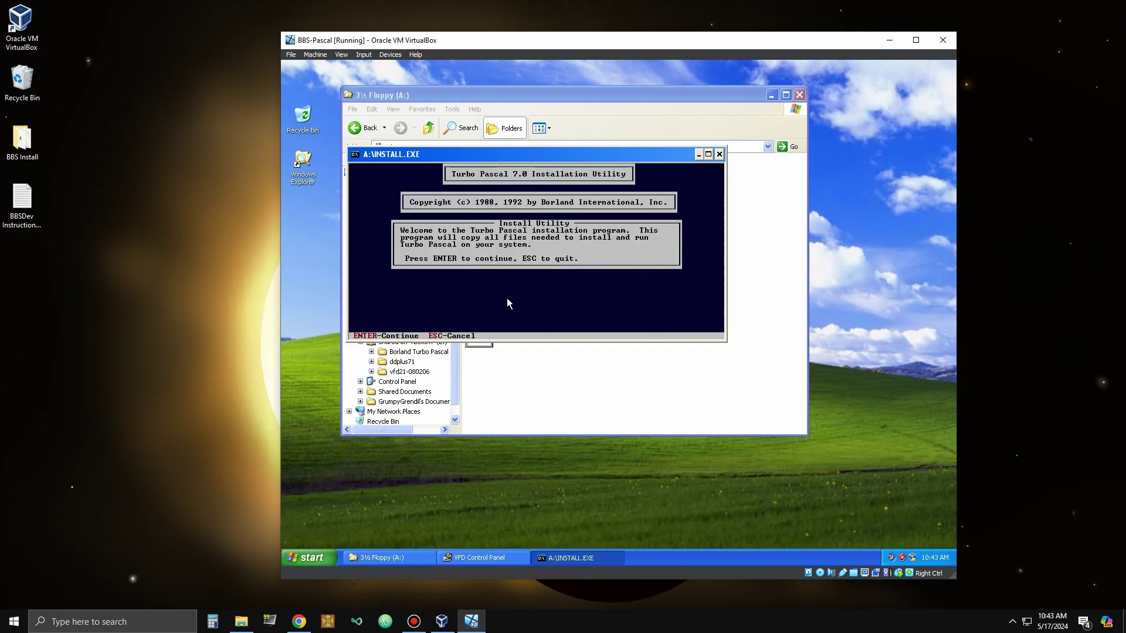
pyautogui.press('Return')
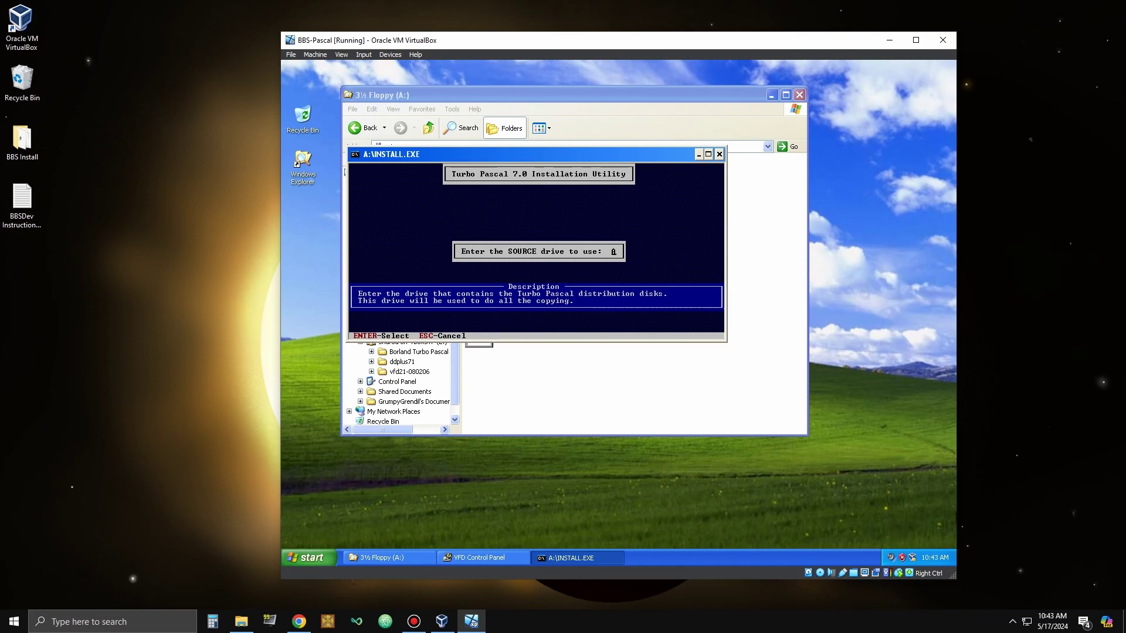
pyautogui.press('Return')
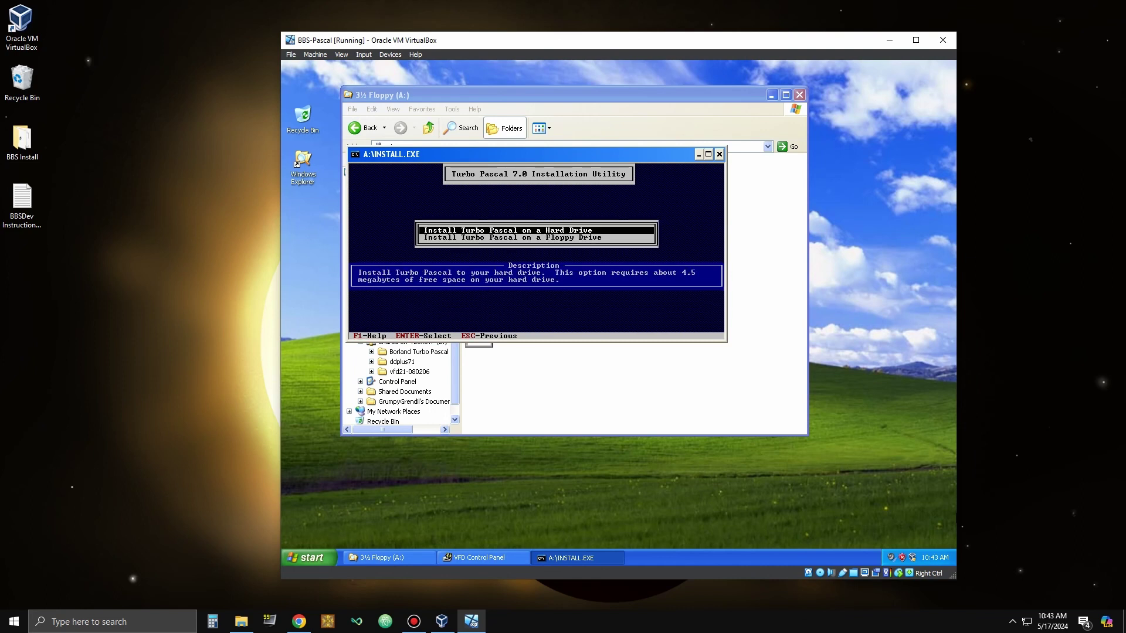
pyautogui.press('Return')
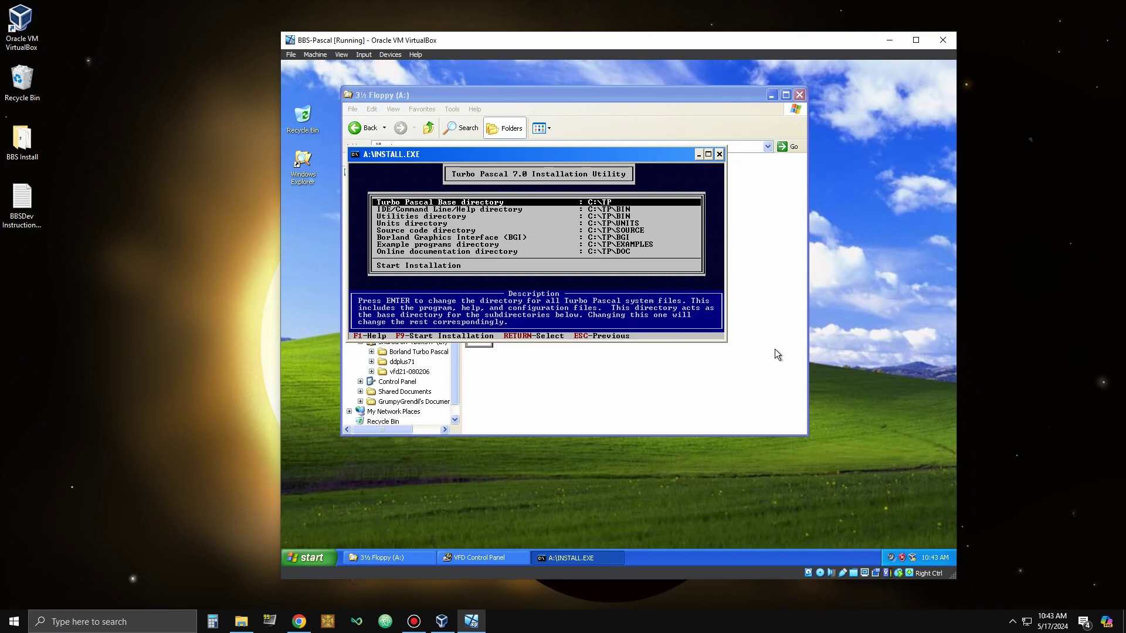
# - Keep the default C:\TP directories and start the Turbo Pascal installation
pyautogui.press('Down')
pyautogui.press('Down')
pyautogui.press('Down')
pyautogui.press('Down')
pyautogui.press('Down')
pyautogui.press('Down')
pyautogui.press('Down')
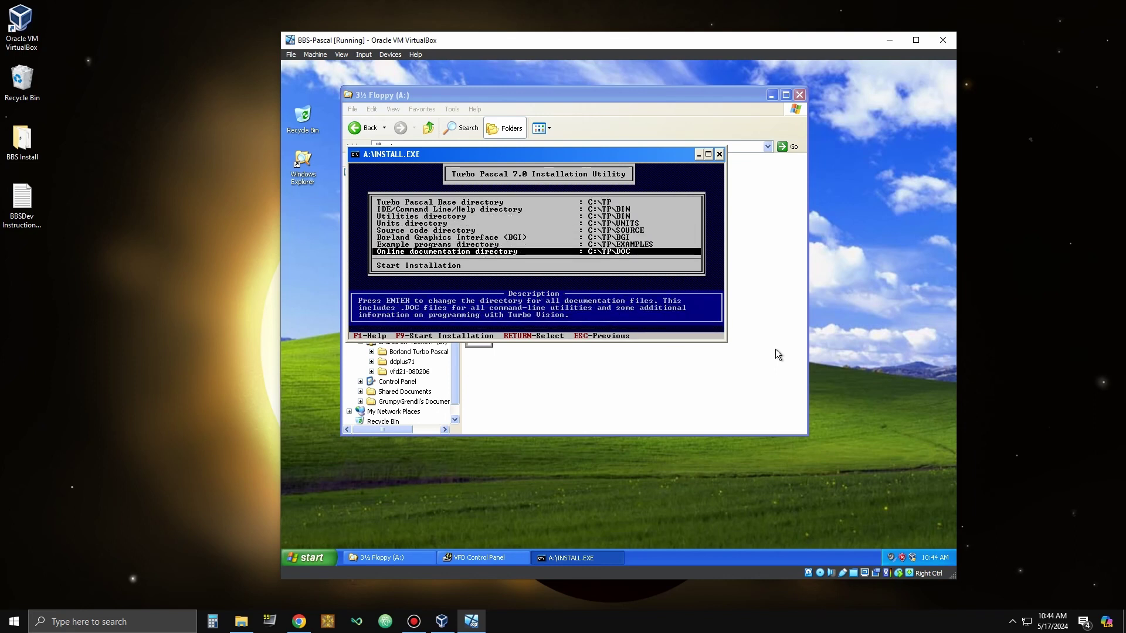
pyautogui.press('Down')
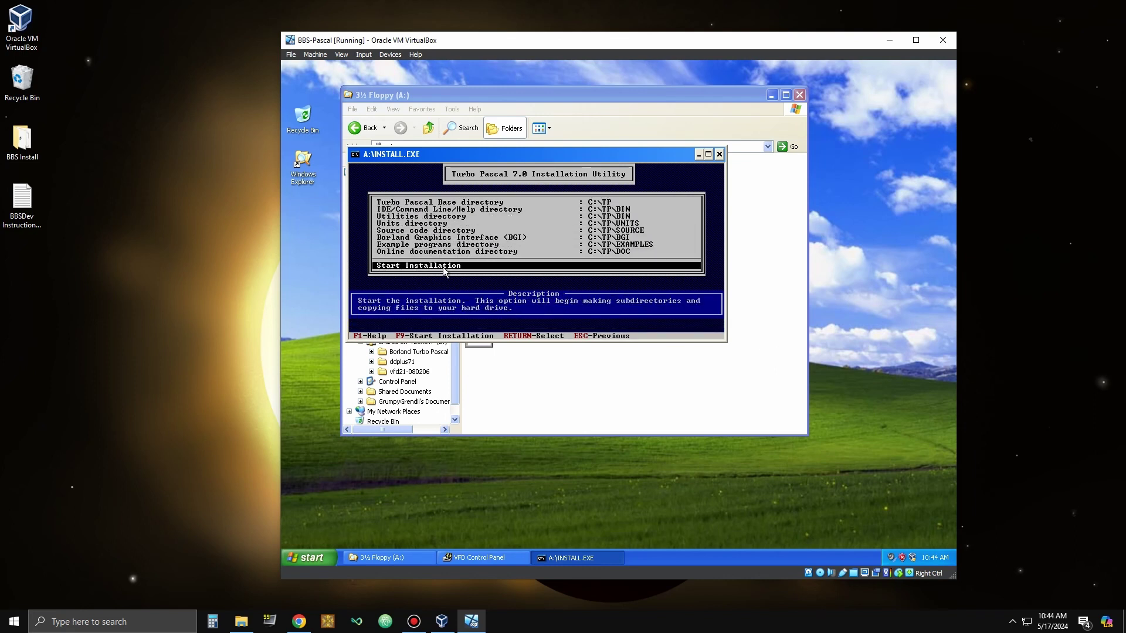
pyautogui.press('Return')
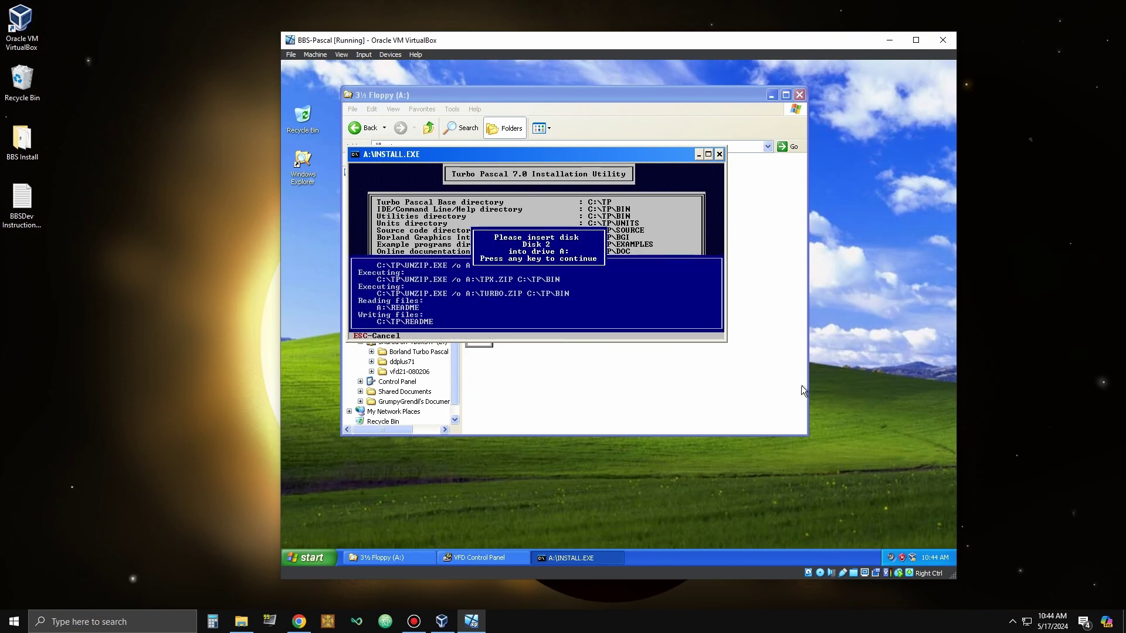
# - Swap the virtual floppy in Drive0 to Disk02.img, force-closing the current image without saving its changes
pyautogui.click(486, 558)
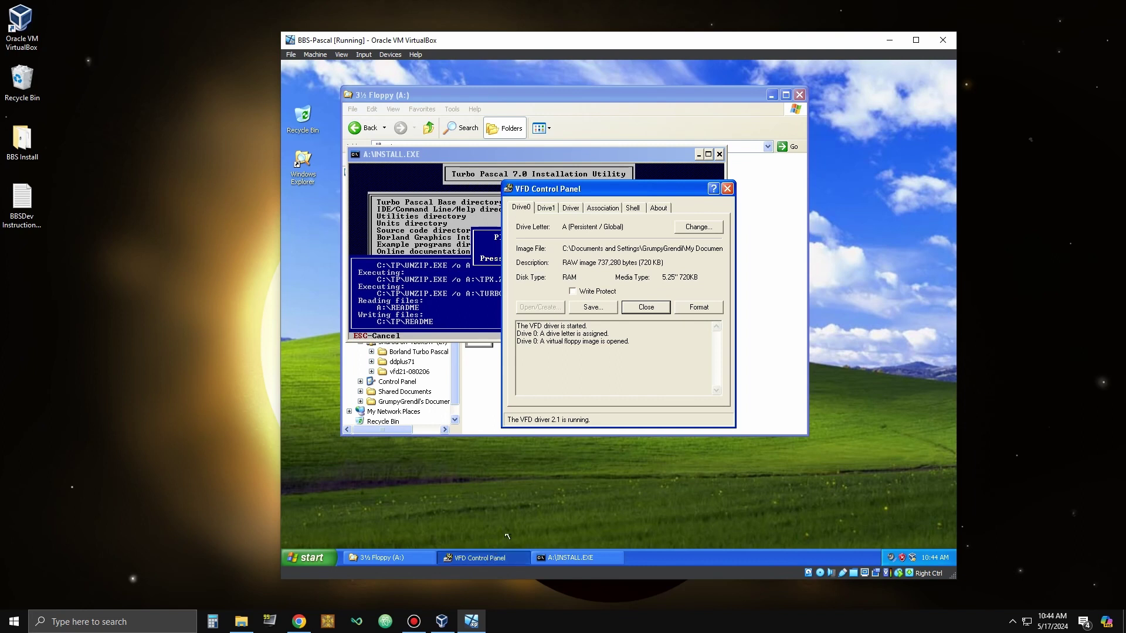
pyautogui.click(646, 309)
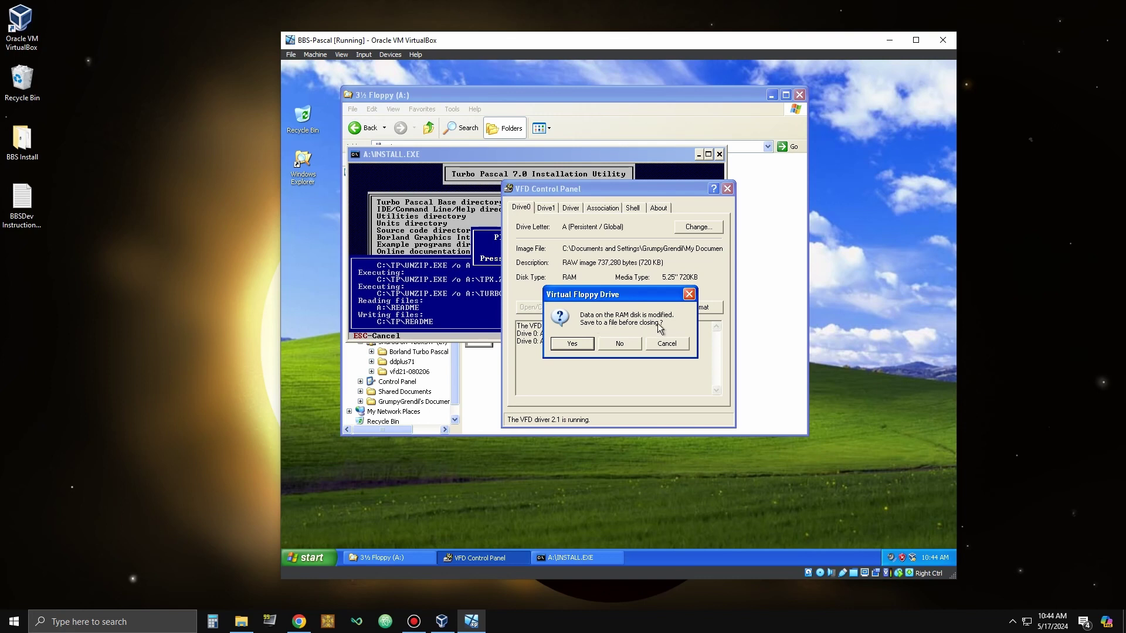
pyautogui.click(620, 344)
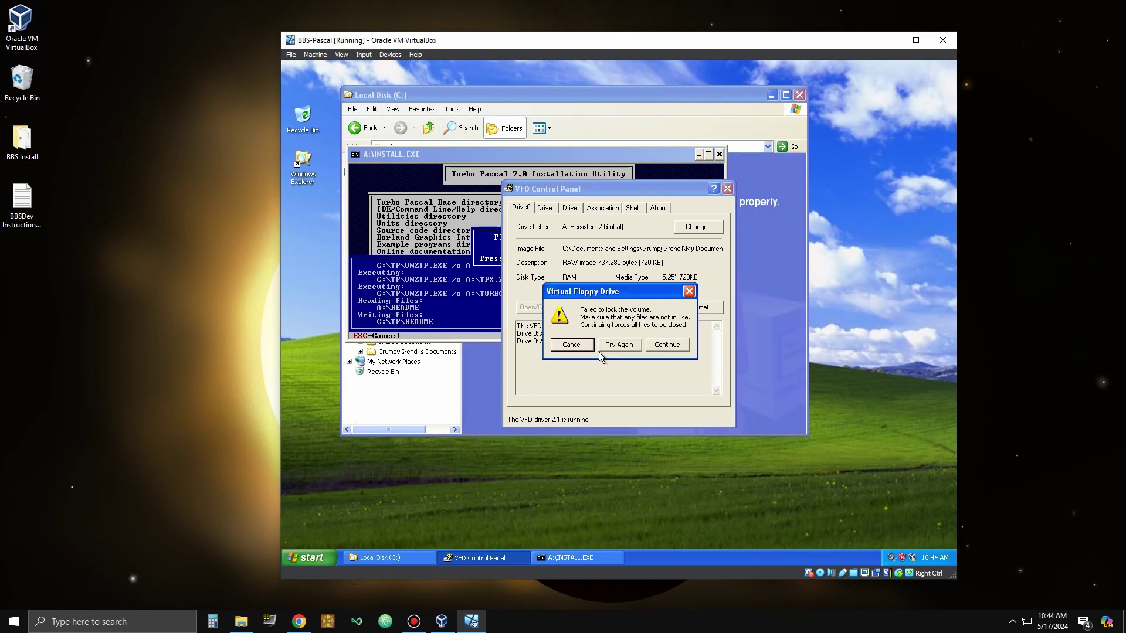
pyautogui.click(660, 345)
pyautogui.click(534, 307)
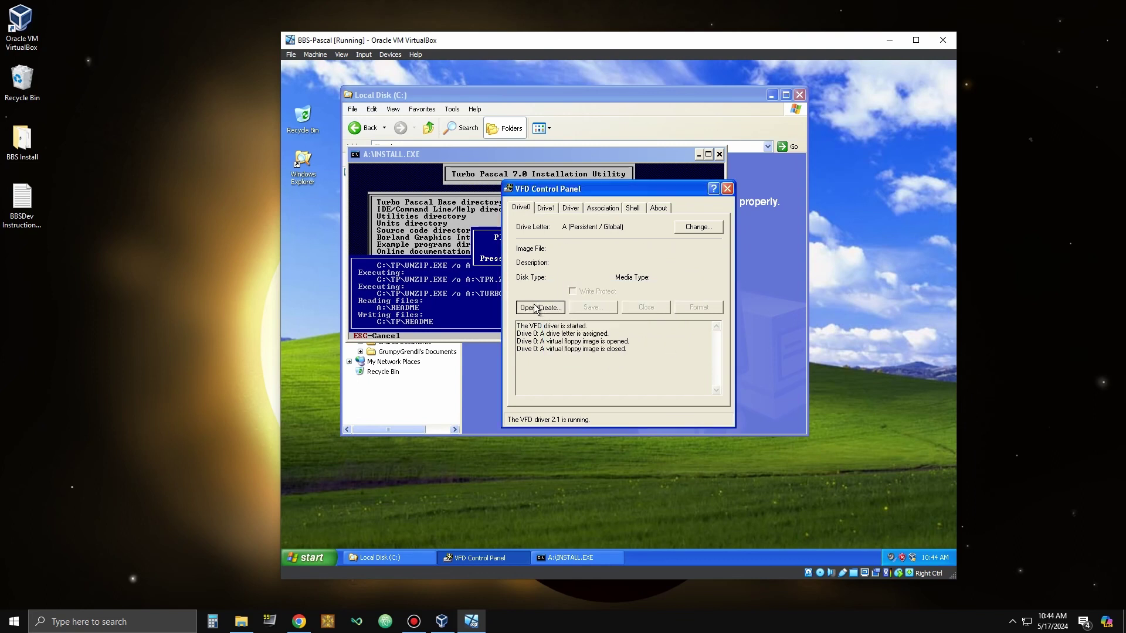
pyautogui.click(688, 230)
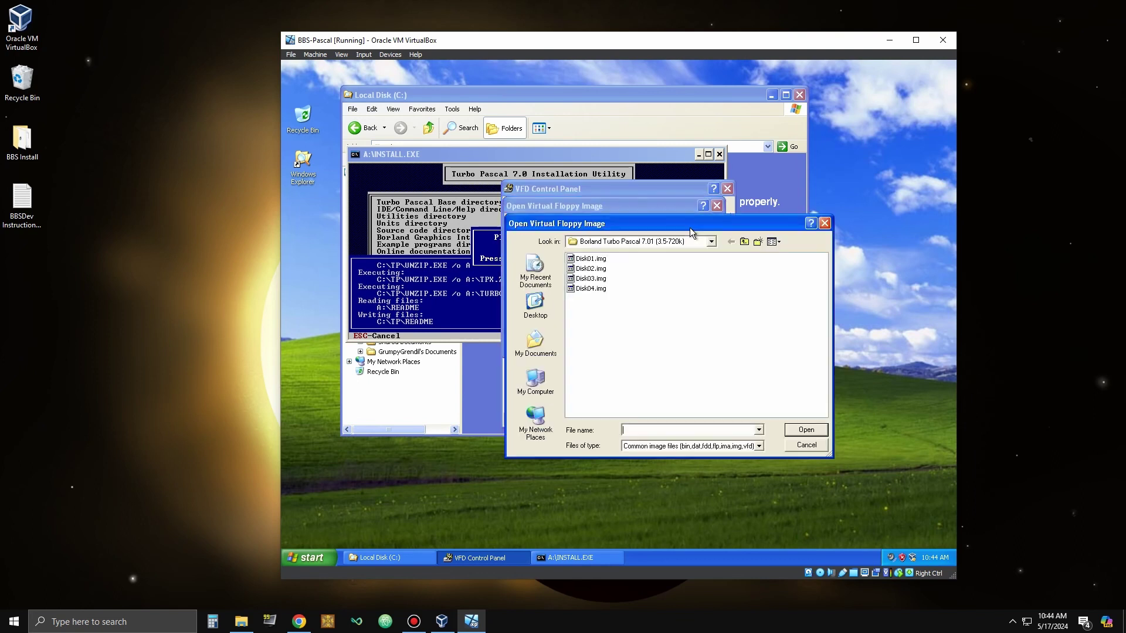
pyautogui.doubleClick(596, 268)
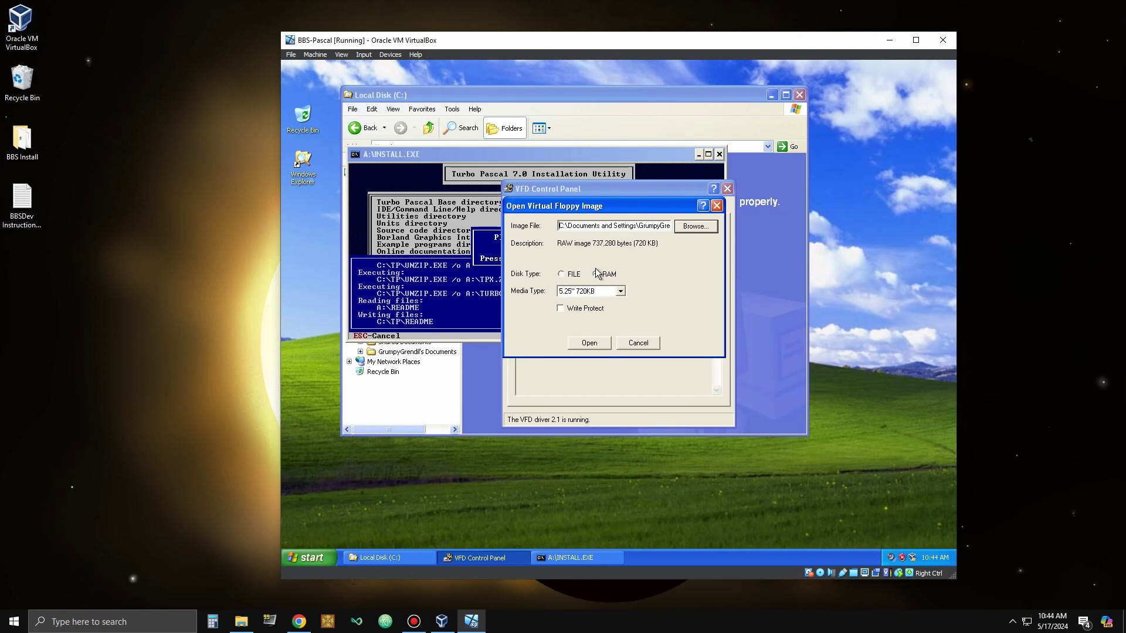
pyautogui.click(579, 342)
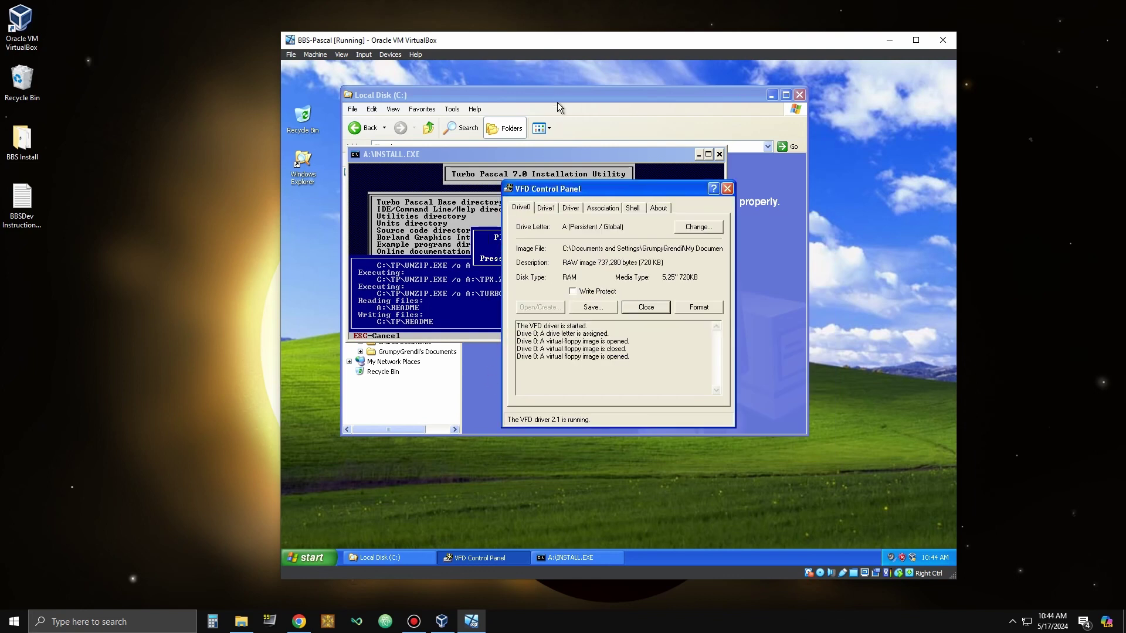
# - Resume the Turbo Pascal installer so it reads Disk 2 from drive A
pyautogui.click(496, 151)
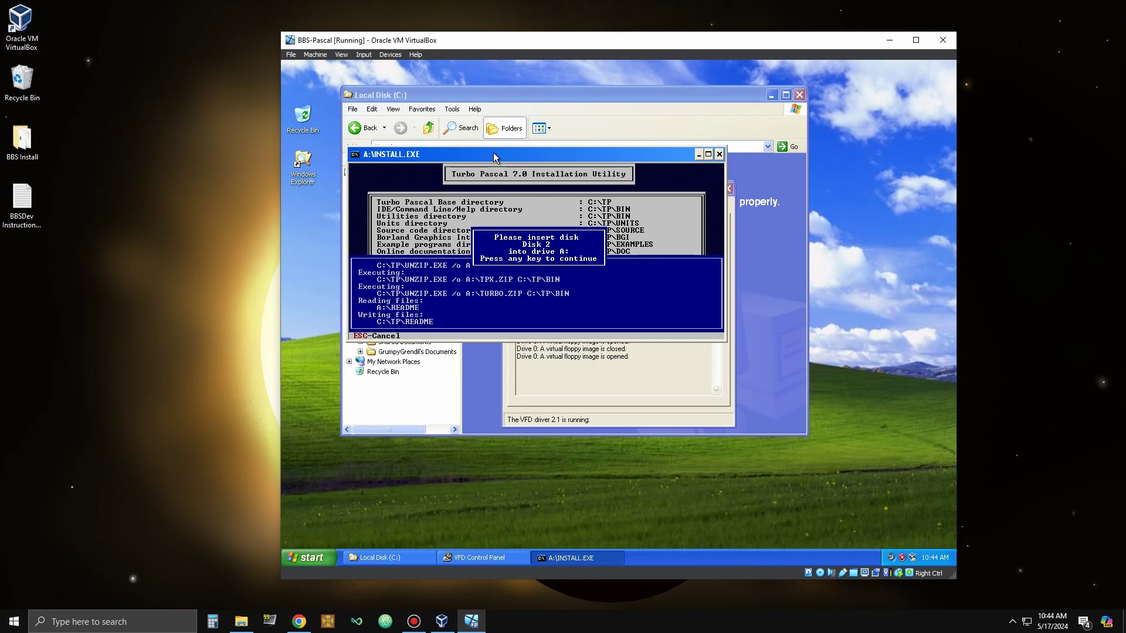
pyautogui.press('Return')
# - Swap the Drive0 floppy to Disk03.img, force-closing the current image without saving, and continue the Turbo Pascal installation from Disk 3
pyautogui.click(629, 389)
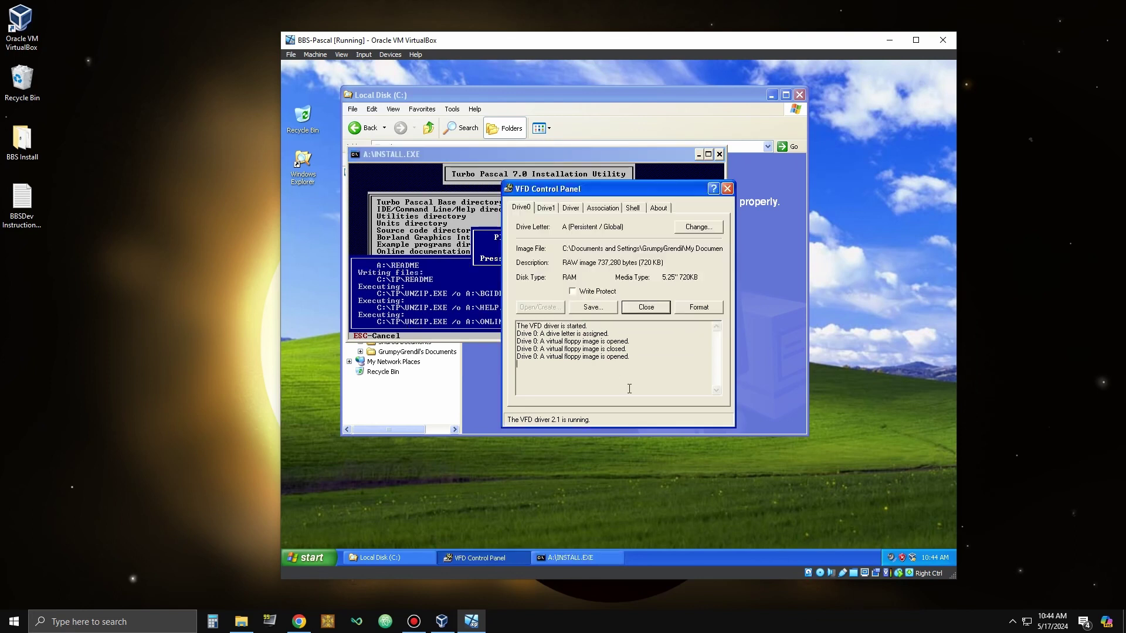
pyautogui.click(651, 304)
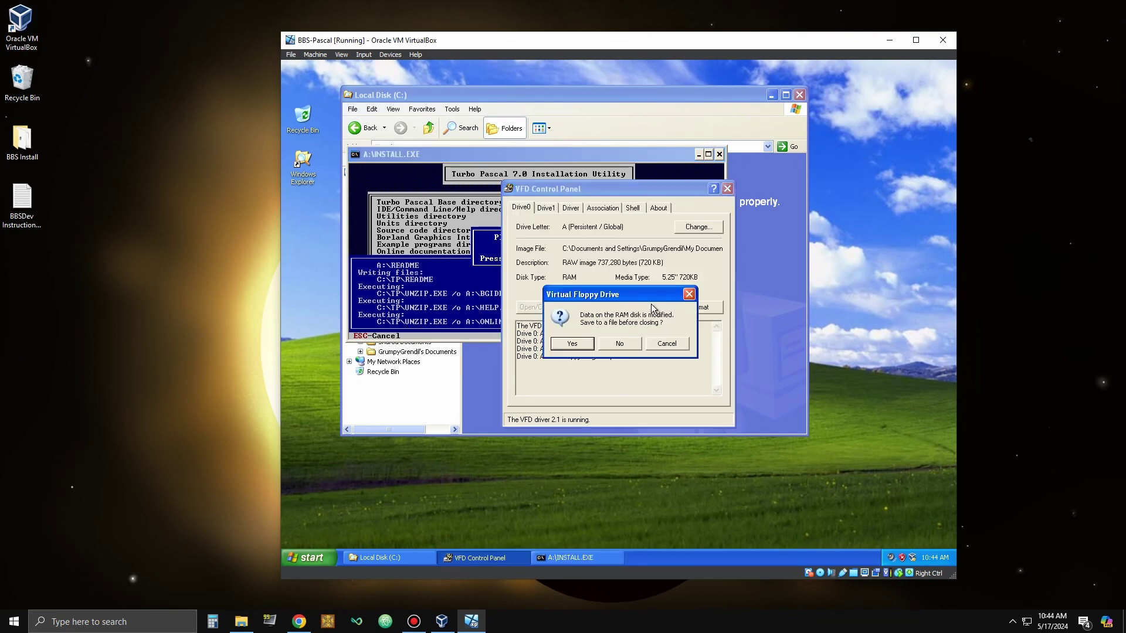
pyautogui.click(612, 339)
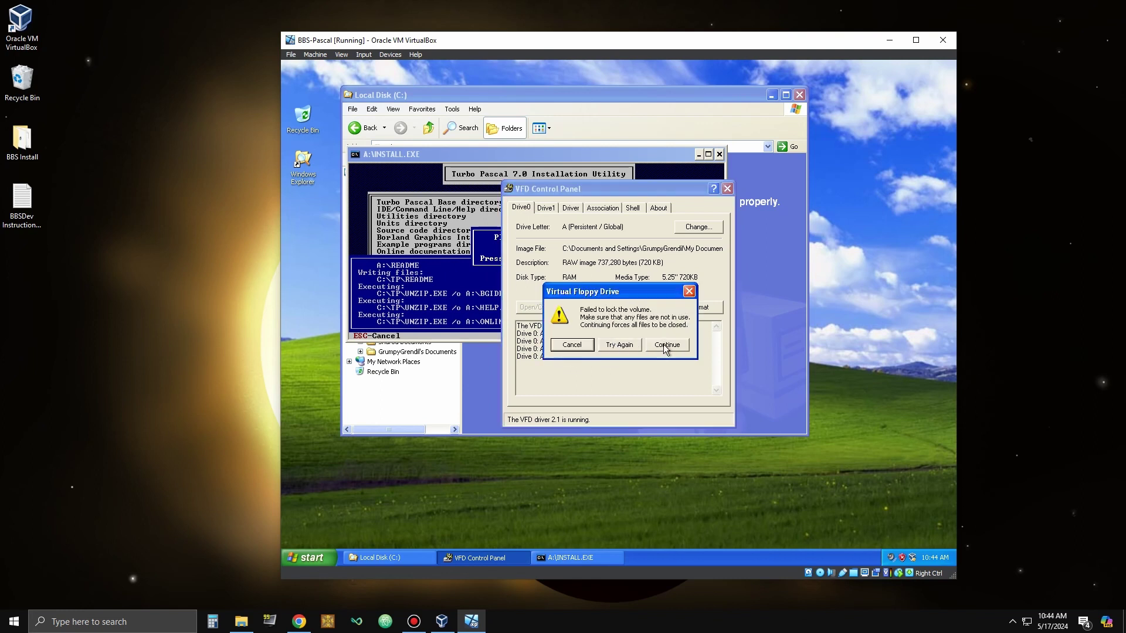
pyautogui.click(666, 345)
pyautogui.click(539, 307)
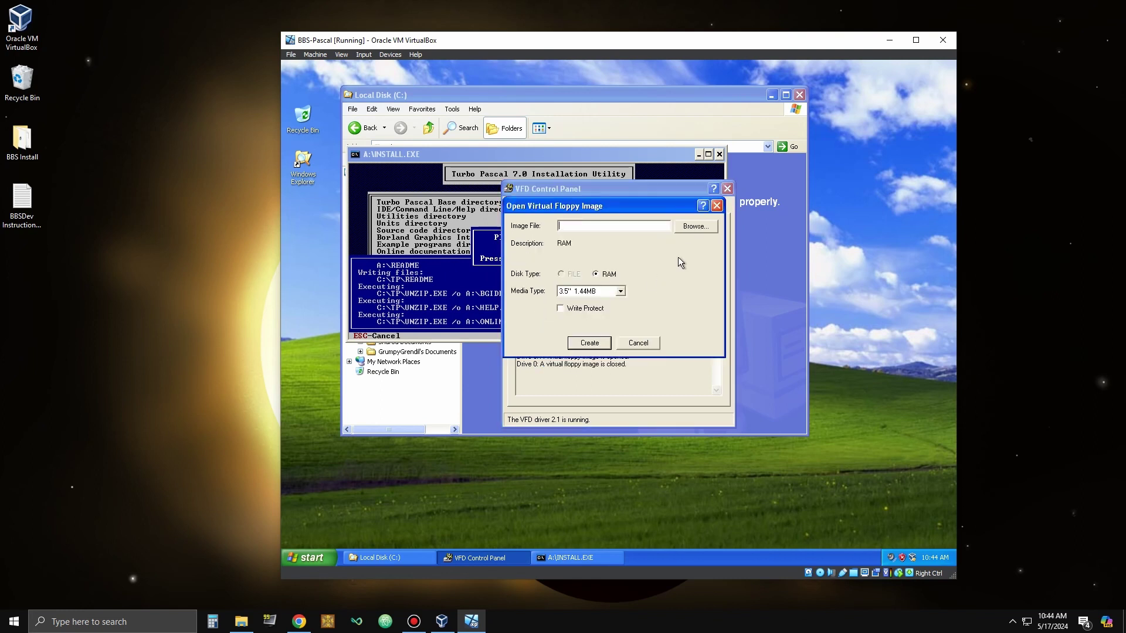
pyautogui.click(688, 227)
pyautogui.doubleClick(600, 279)
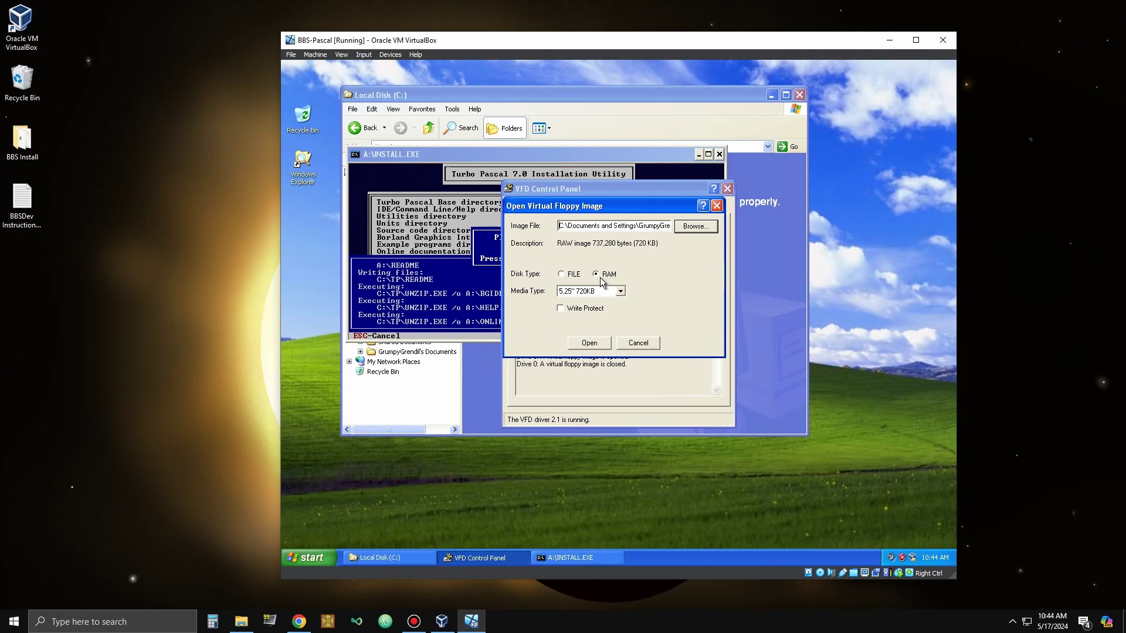
pyautogui.click(590, 342)
pyautogui.click(568, 150)
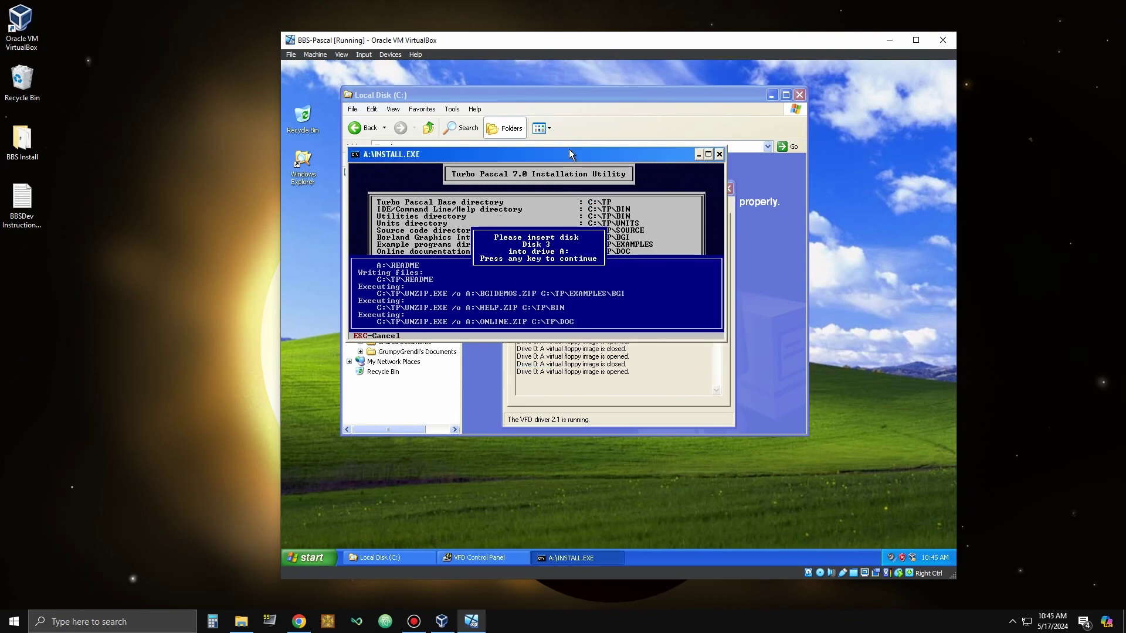
# - Swap the Drive0 floppy to Disk04.img, force-closing the current image without saving, and continue the Turbo Pascal installation from Disk 4
pyautogui.click(662, 362)
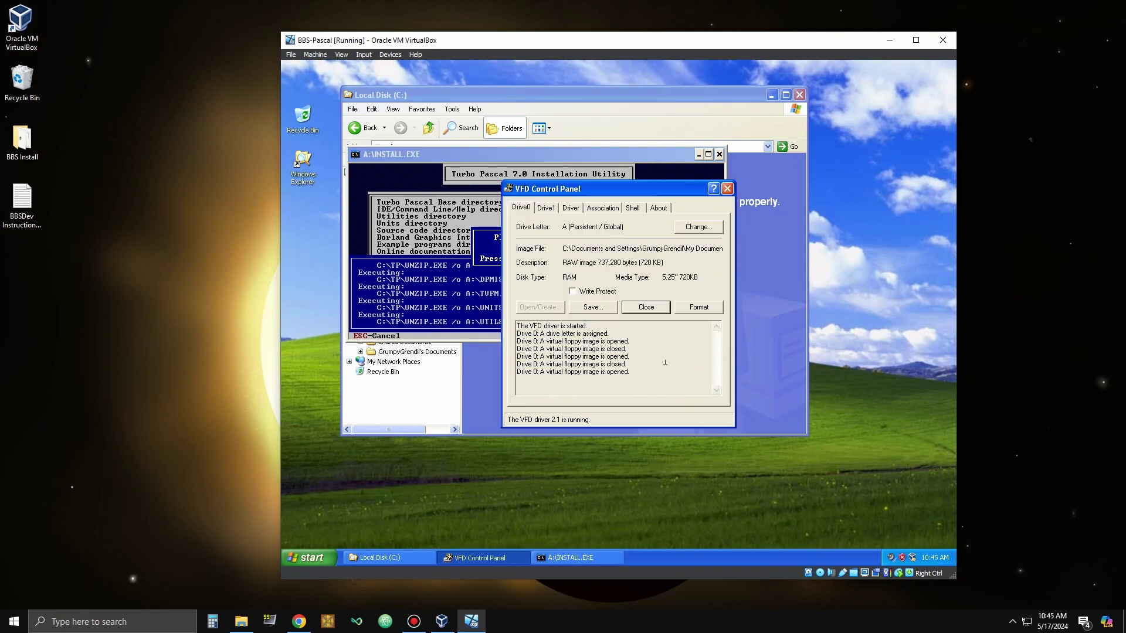
pyautogui.click(647, 307)
pyautogui.click(620, 346)
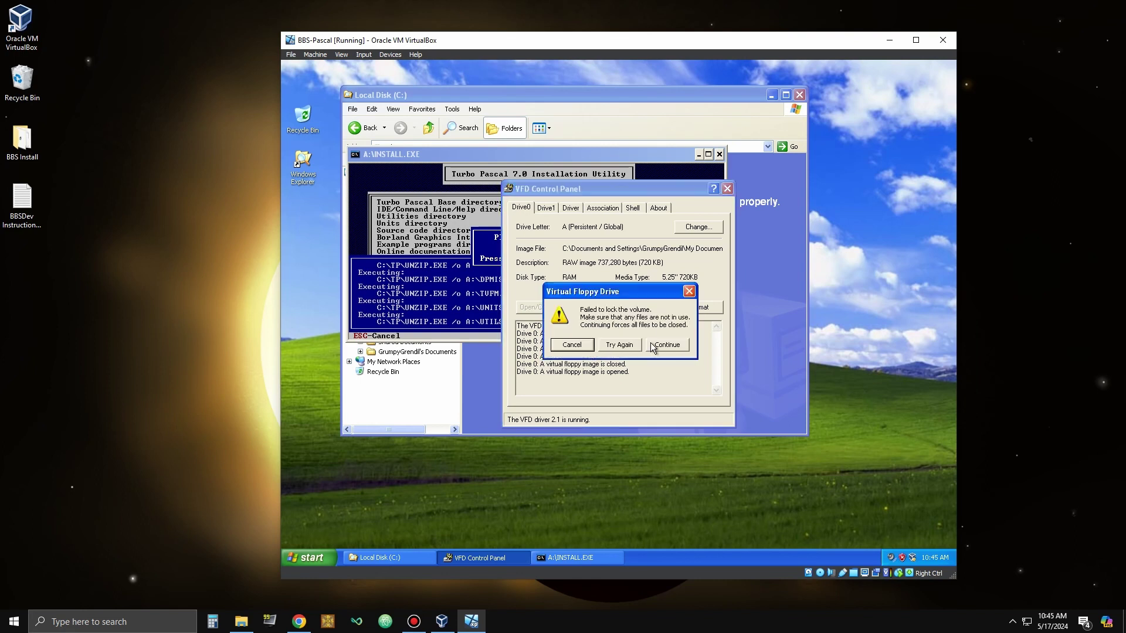
pyautogui.click(647, 351)
pyautogui.click(547, 308)
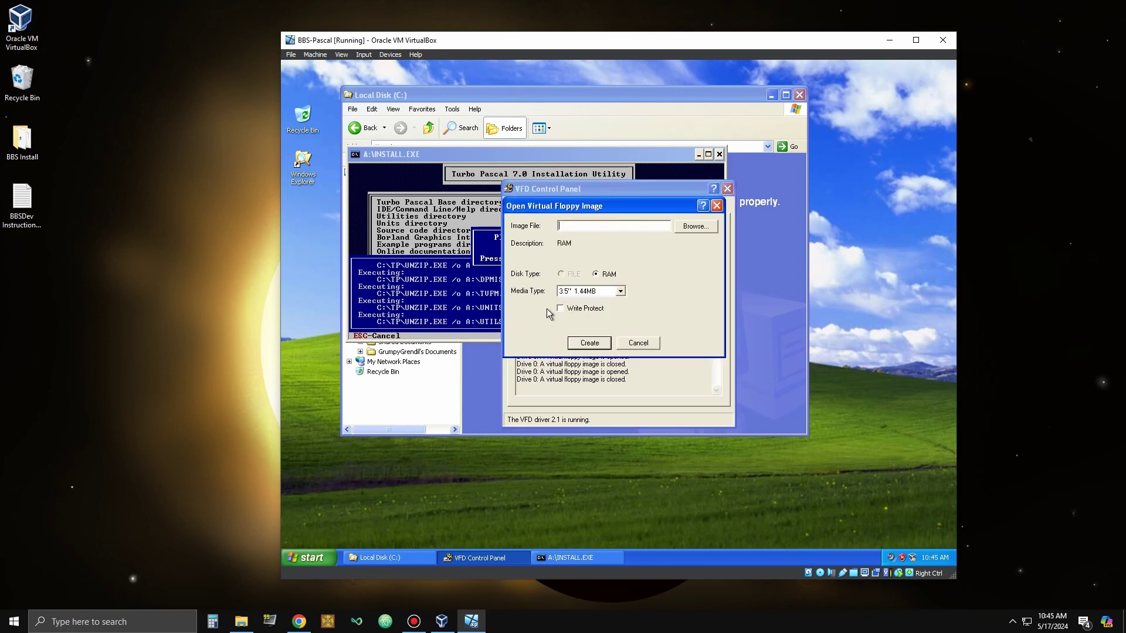
pyautogui.click(696, 226)
pyautogui.click(586, 286)
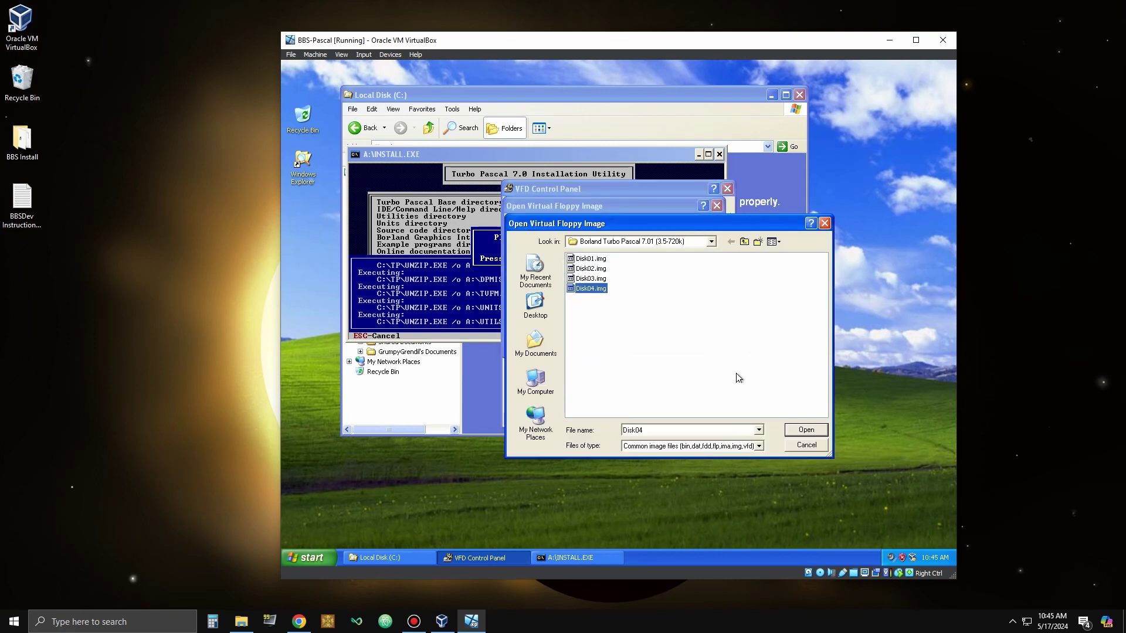
pyautogui.click(801, 430)
pyautogui.click(595, 345)
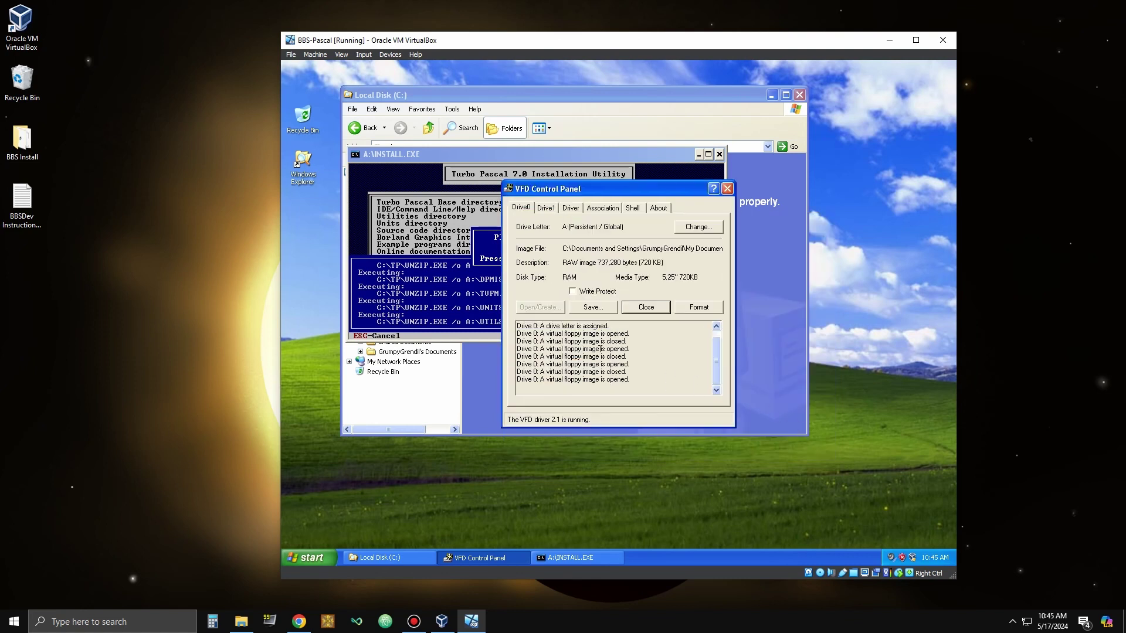
pyautogui.click(613, 151)
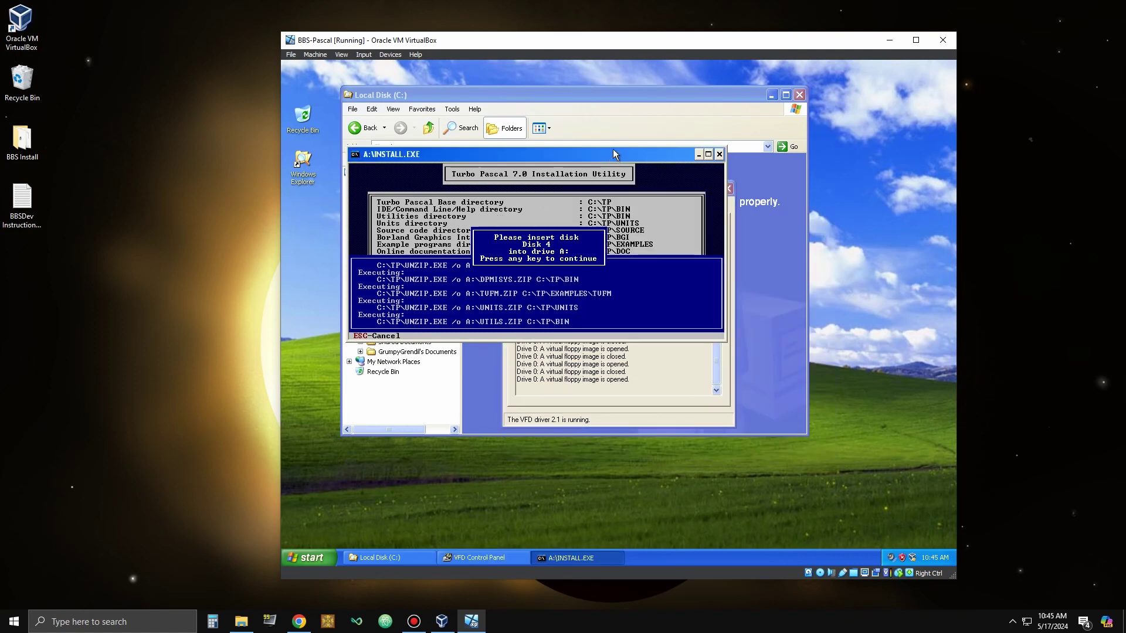
pyautogui.press('Return')
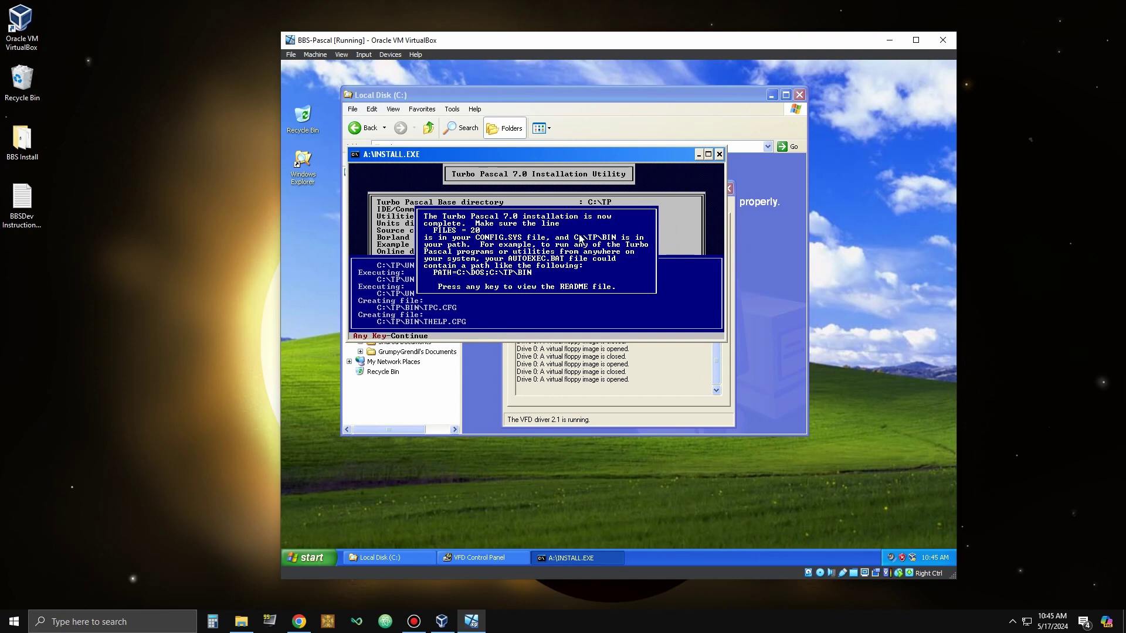
# - Switch the Windows XP Control Panel to Classic View and open the Environment Variables from the advanced System Properties
pyautogui.click(311, 558)
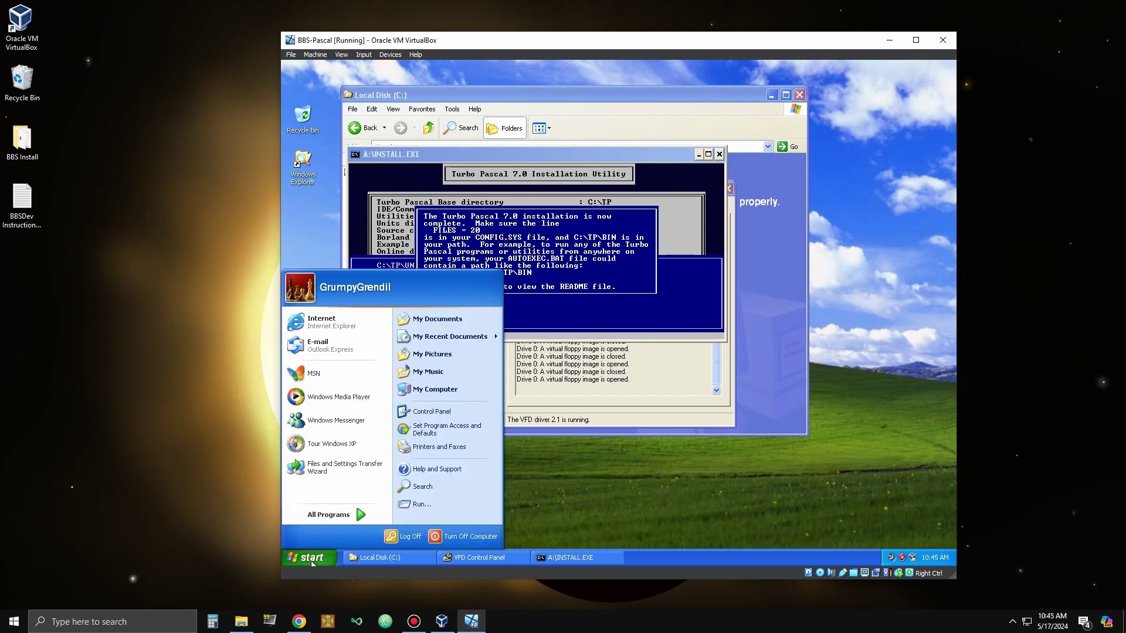
pyautogui.click(429, 410)
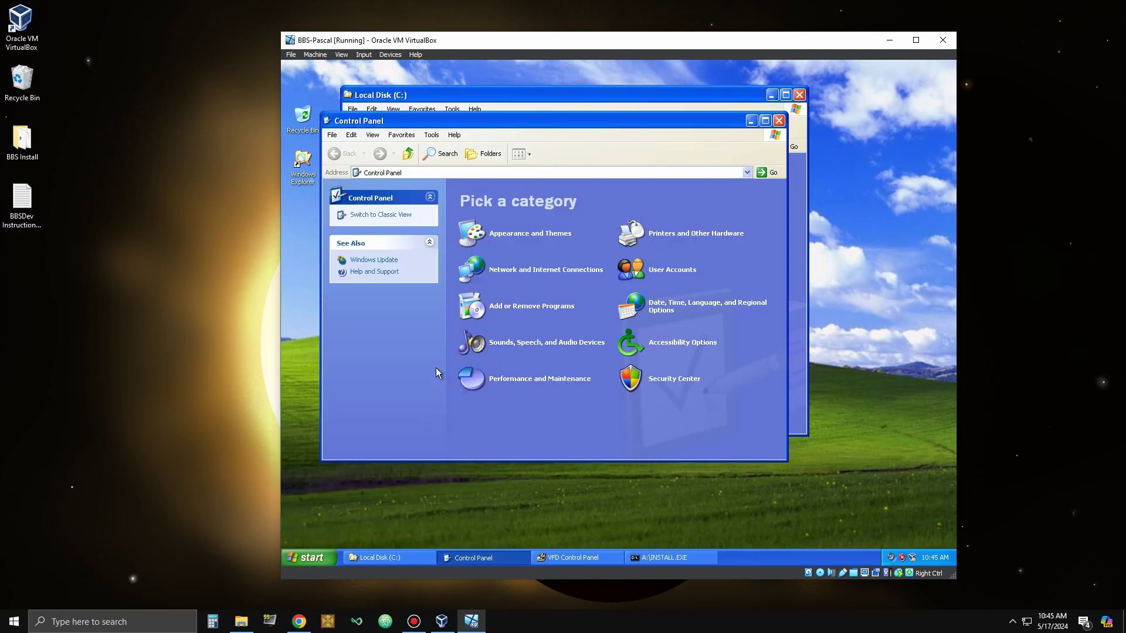
pyautogui.click(384, 214)
pyautogui.doubleClick(600, 327)
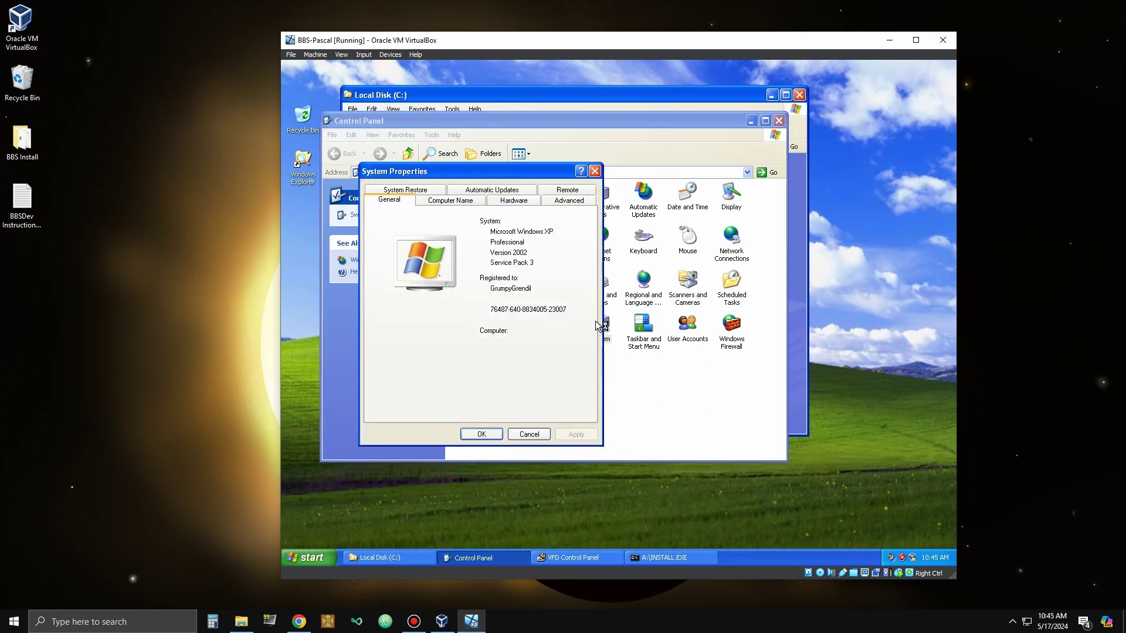
pyautogui.click(567, 201)
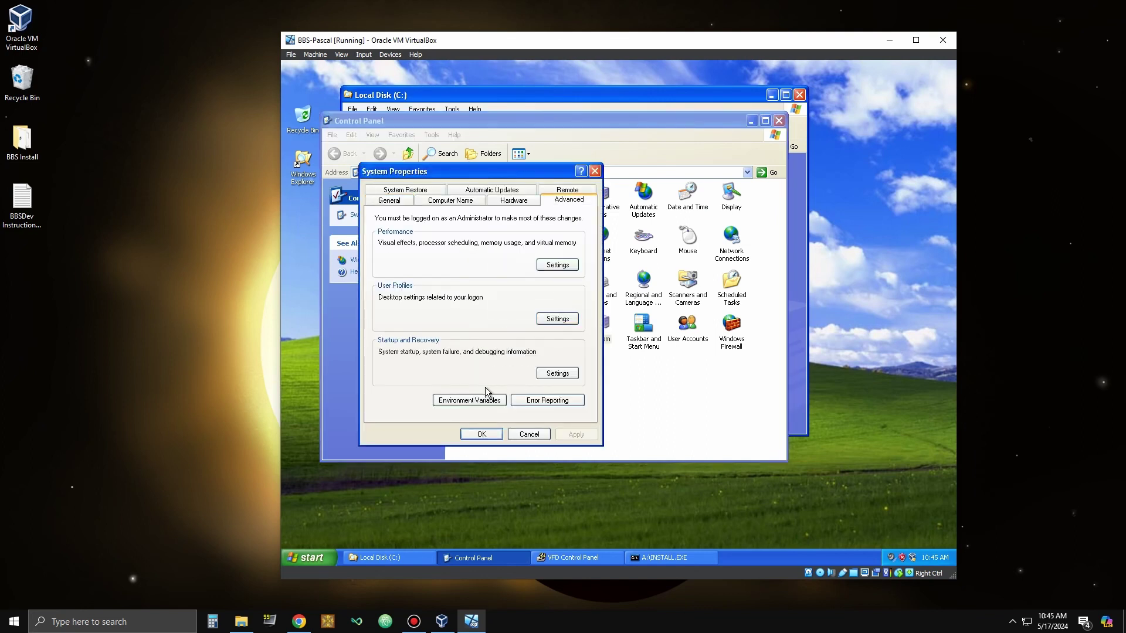
pyautogui.click(452, 401)
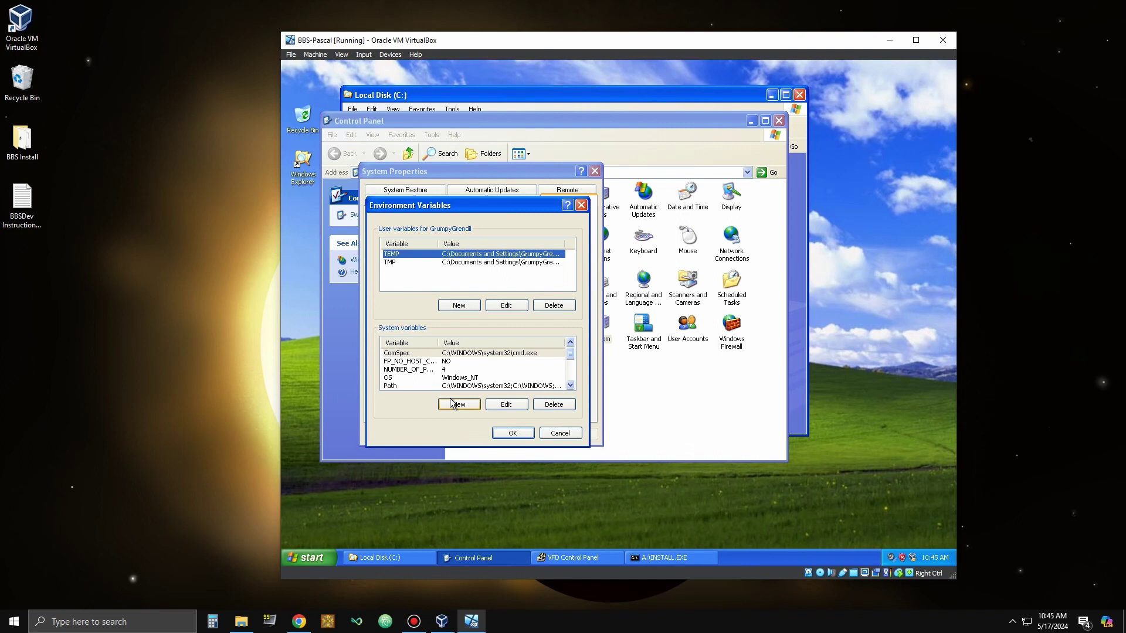
# - Append ;C:\TP\BIN to the Path system variable, save the system properties and close the Control Panel
pyautogui.click(411, 385)
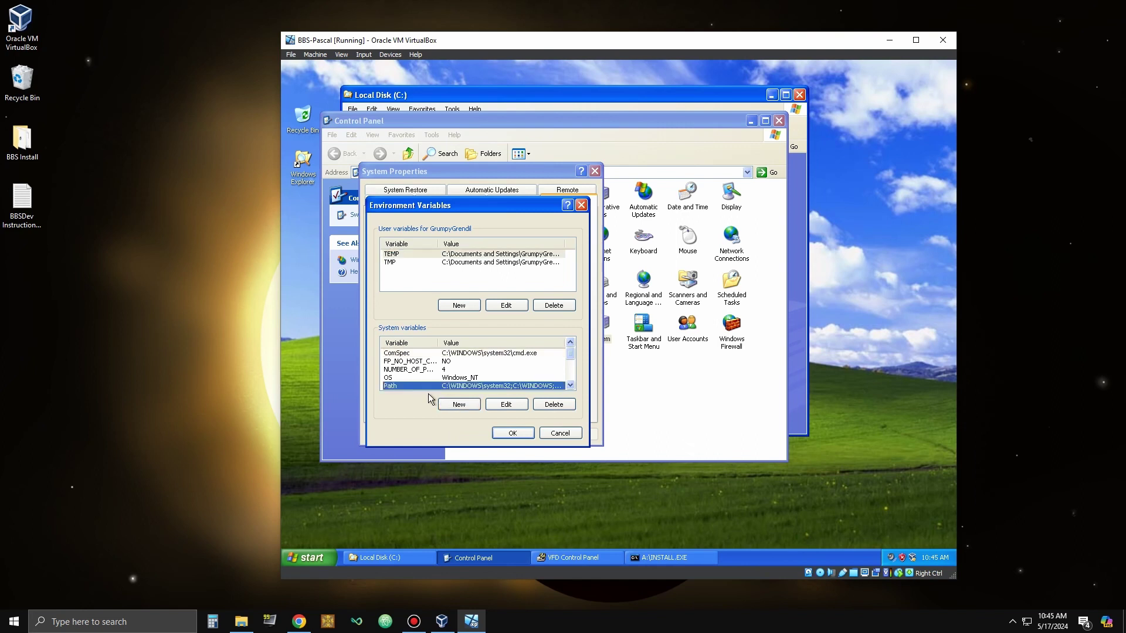
pyautogui.click(491, 404)
pyautogui.press('End')
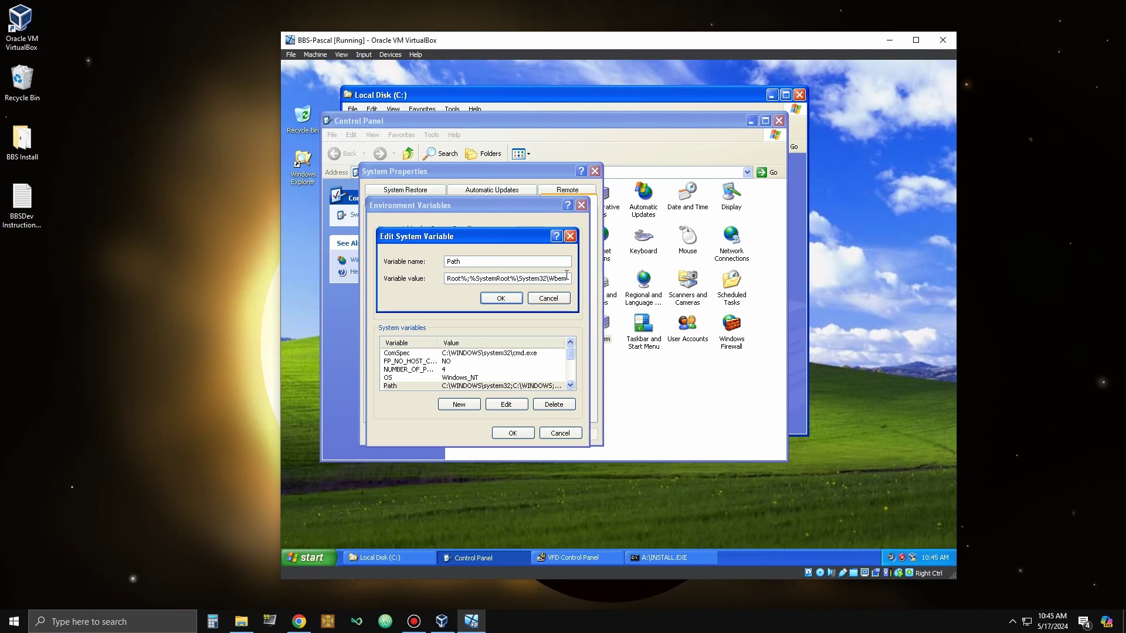
pyautogui.write(';C:\\TP\\BIN')
pyautogui.click(499, 296)
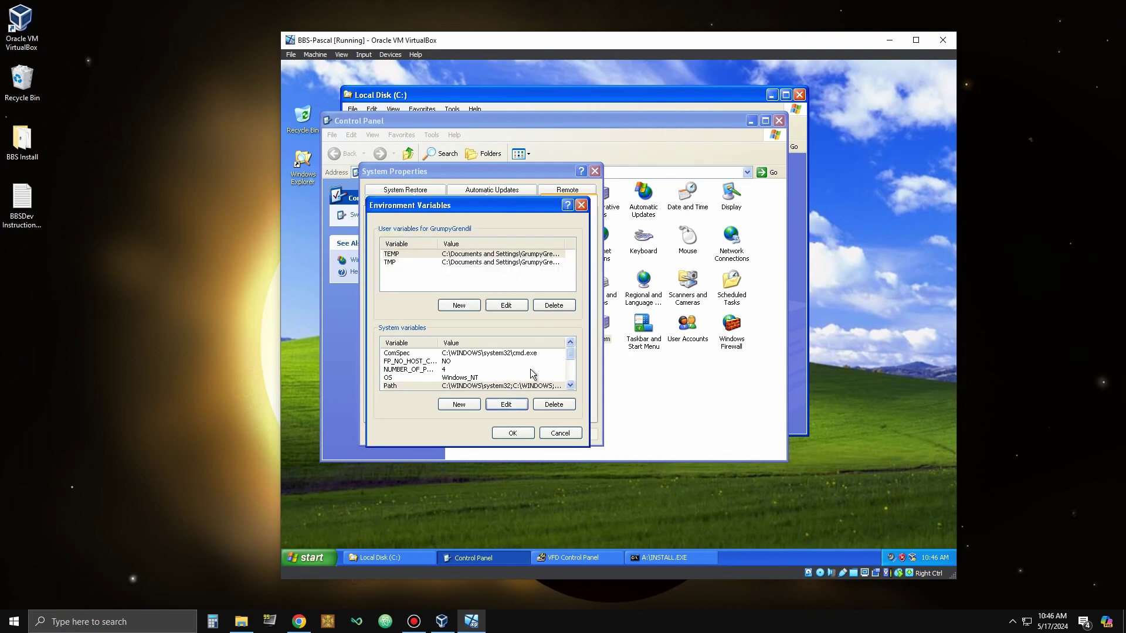
pyautogui.click(510, 434)
pyautogui.click(481, 434)
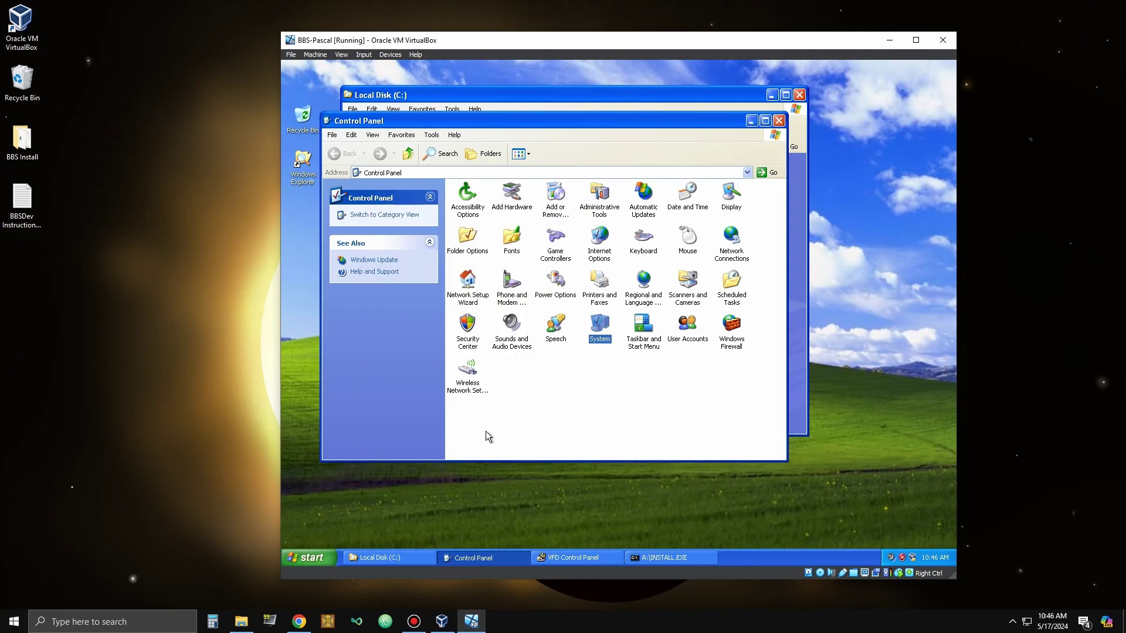
pyautogui.click(779, 120)
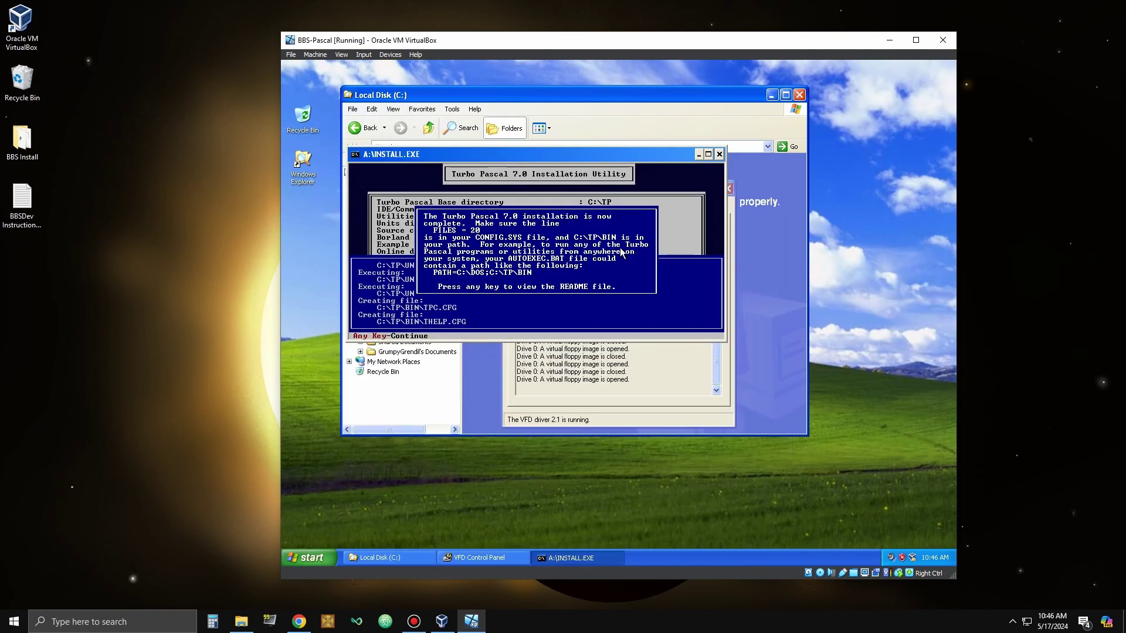
# - Exit the Turbo Pascal installer and its README, and close the Drive0 image without saving along with the VFD Control Panel
pyautogui.press('Return')
pyautogui.press('Escape')
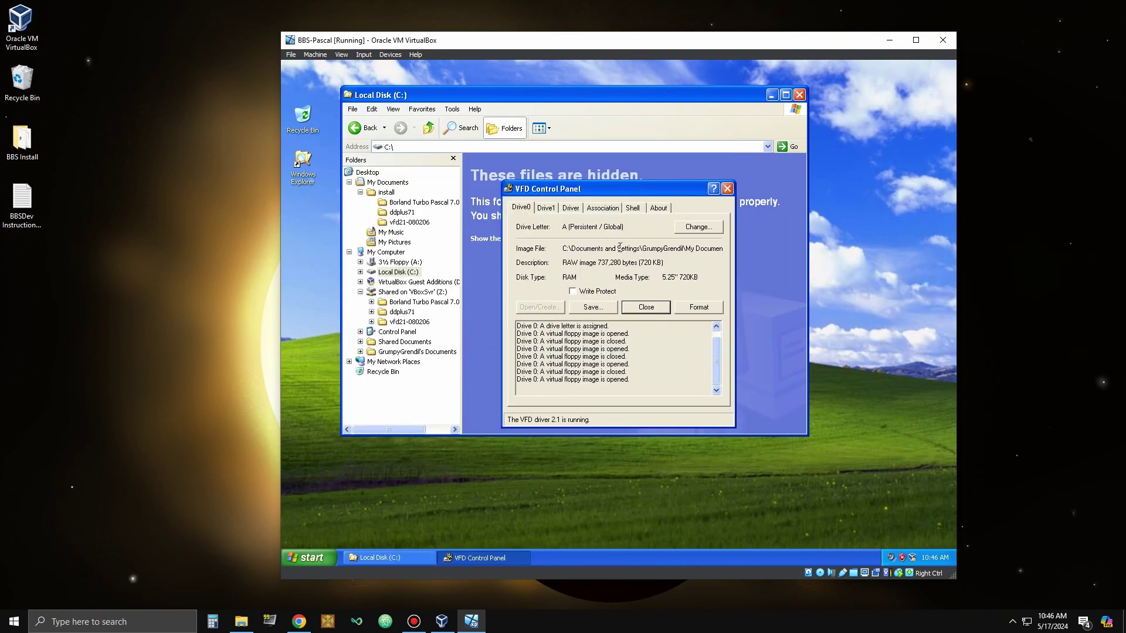
pyautogui.click(660, 312)
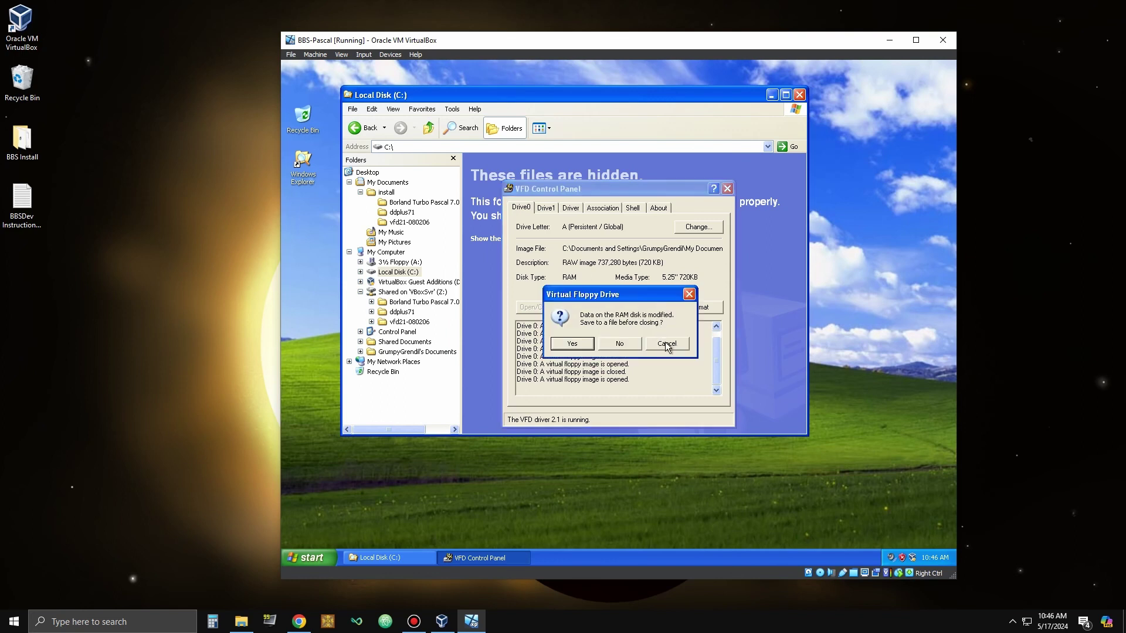
pyautogui.click(618, 346)
pyautogui.click(727, 189)
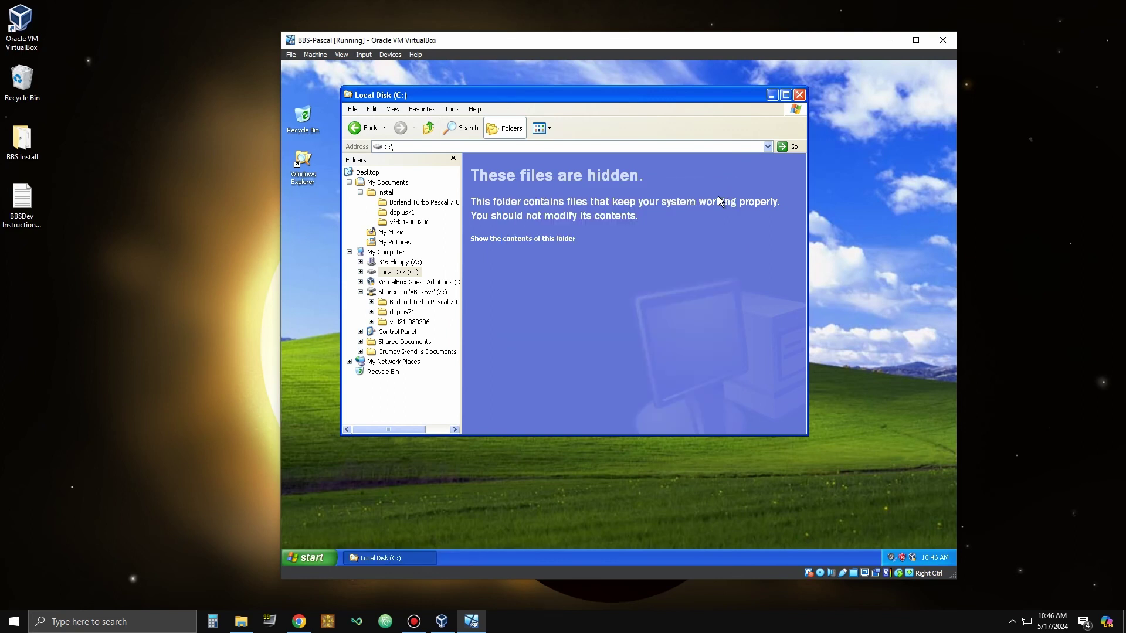
# - Create a desktop shortcut for the TURBO MS-DOS shortcut in C:\TP\BIN and place it below the Windows Explorer icon
pyautogui.click(564, 240)
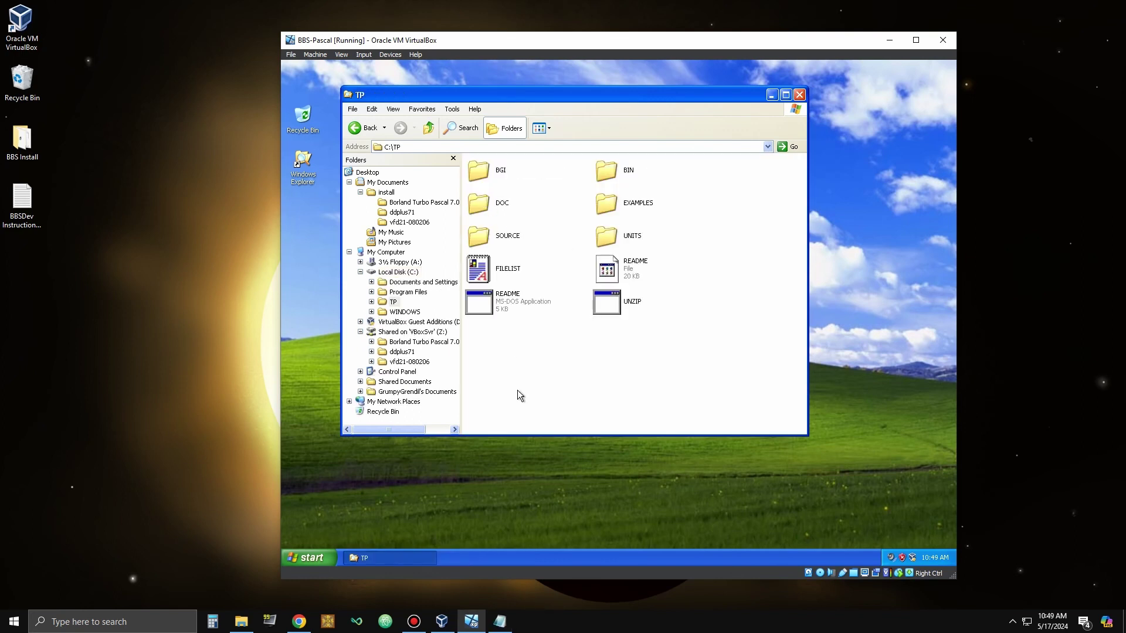
pyautogui.doubleClick(606, 170)
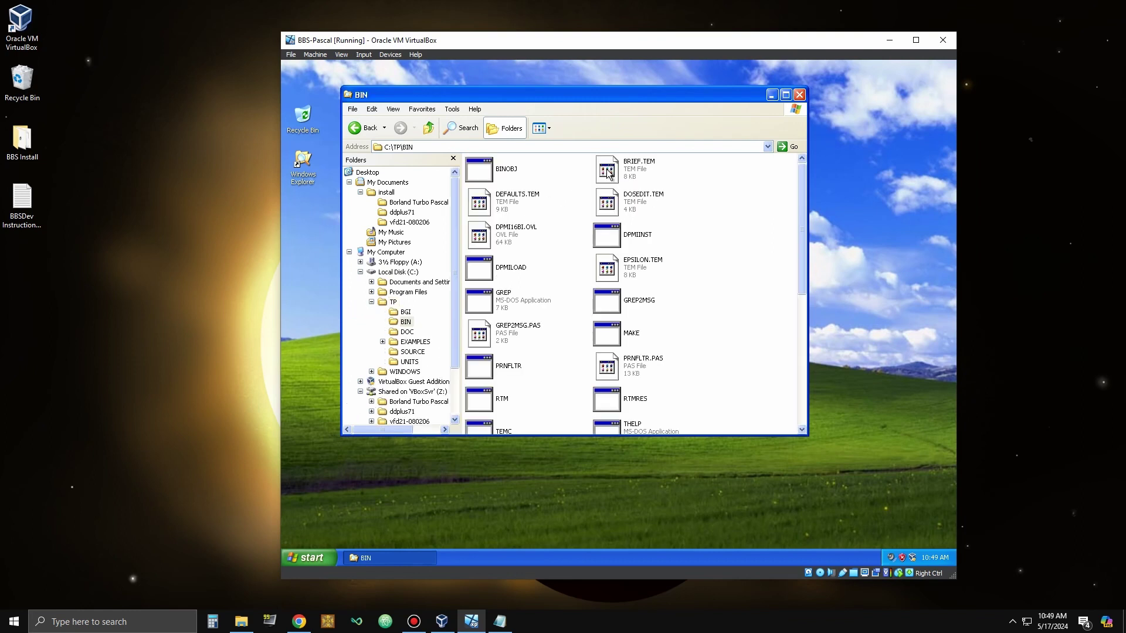
pyautogui.scroll(-5, 708, 368)
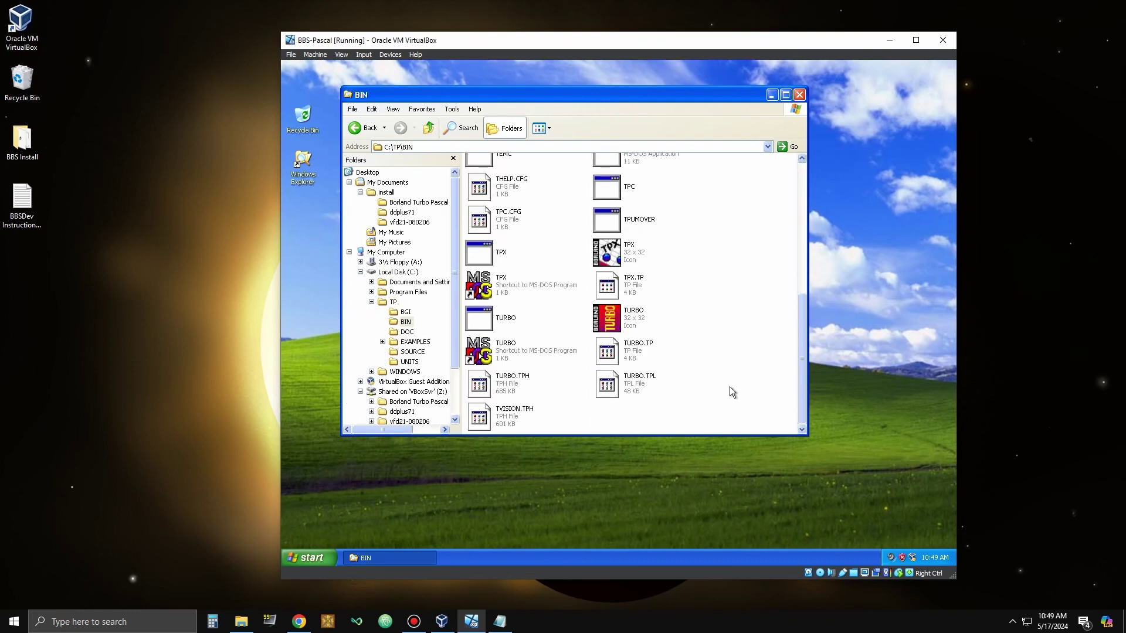
pyautogui.rightClick(482, 347)
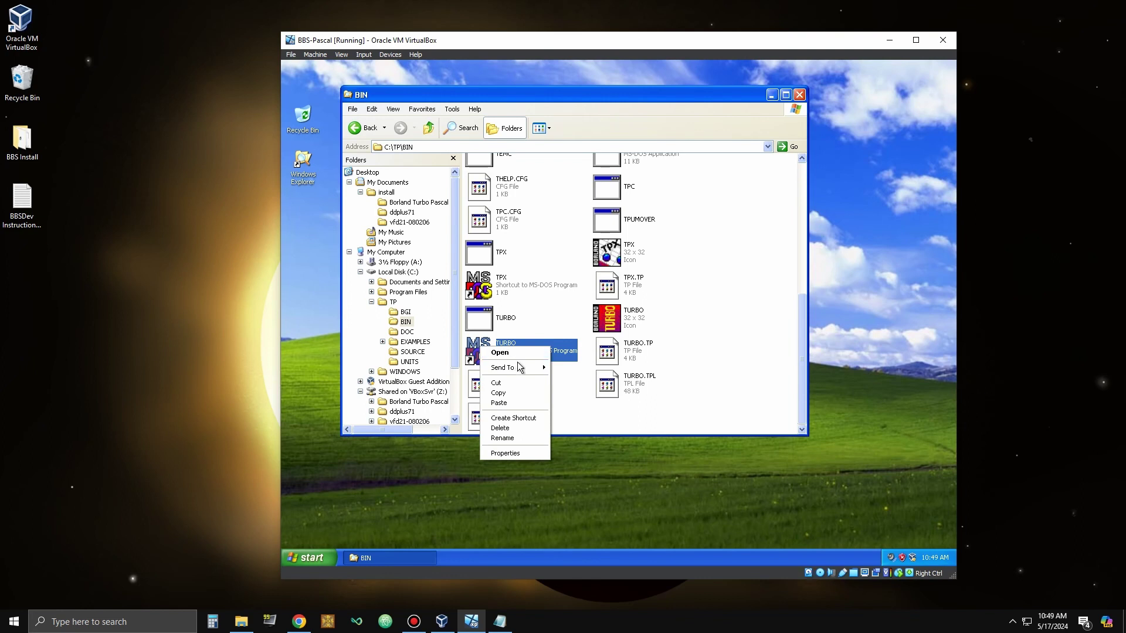
pyautogui.moveTo(522, 365)
pyautogui.click(595, 382)
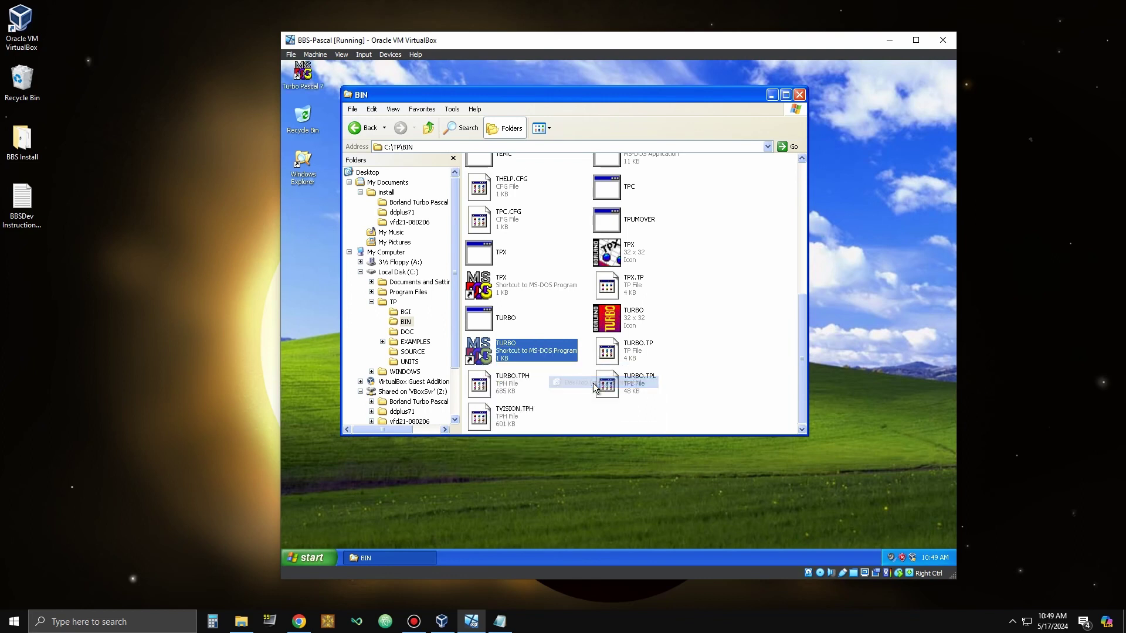
pyautogui.moveTo(302, 71); pyautogui.dragTo(304, 208)
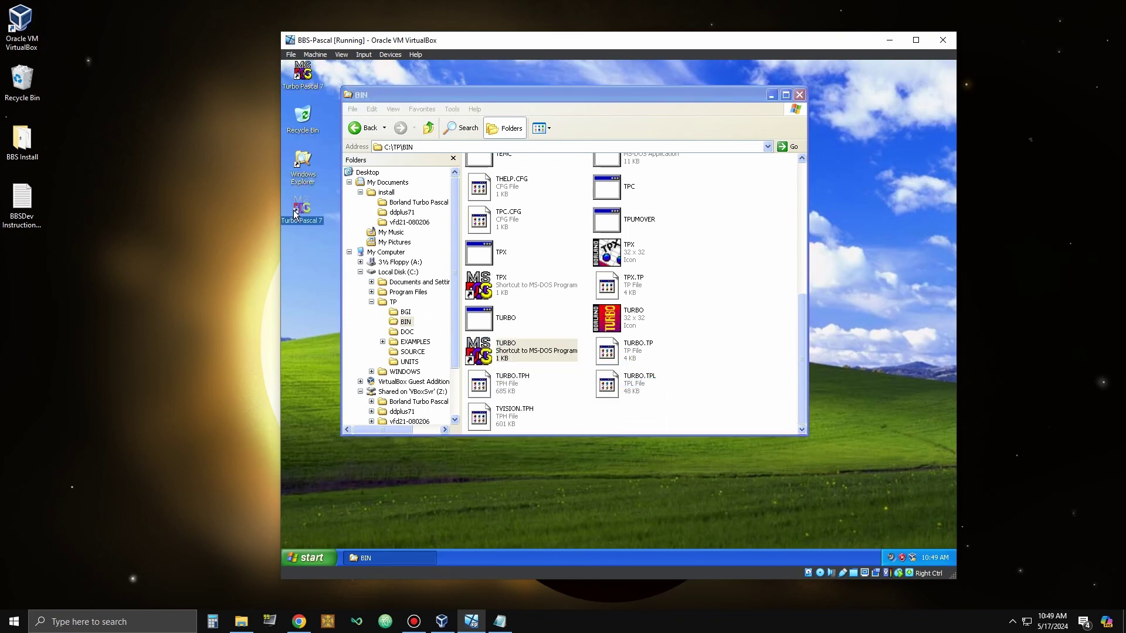
# - Launch Turbo Pascal 7 from the Windows XP desktop and set its EXE & TPU directory to C:\TP\UNITS
pyautogui.doubleClick(304, 208)
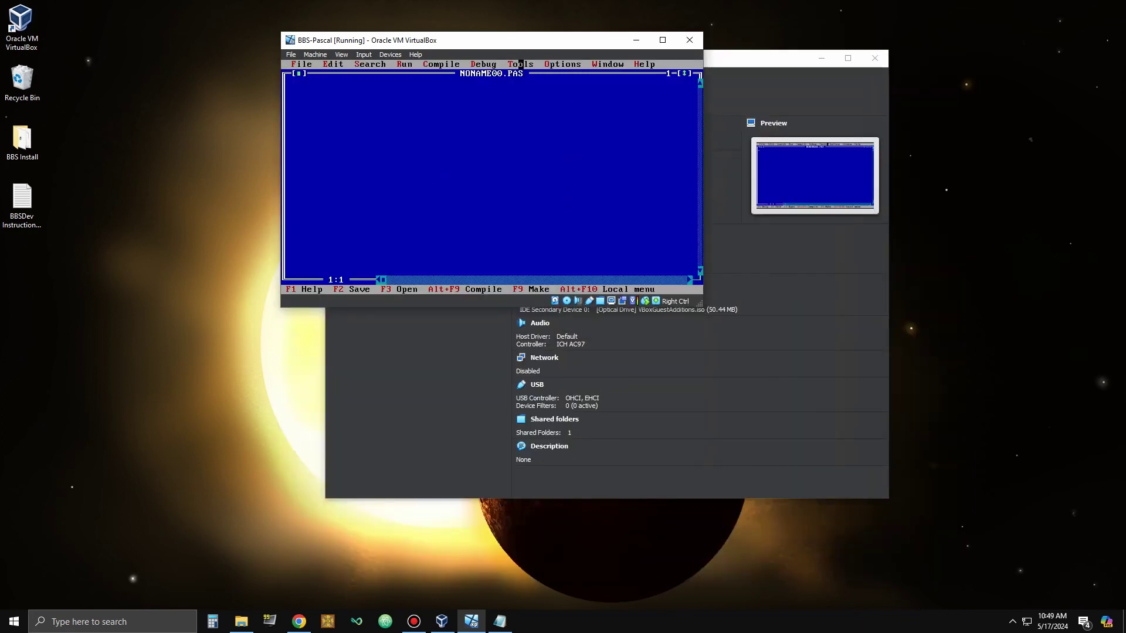
pyautogui.click(563, 65)
pyautogui.click(558, 121)
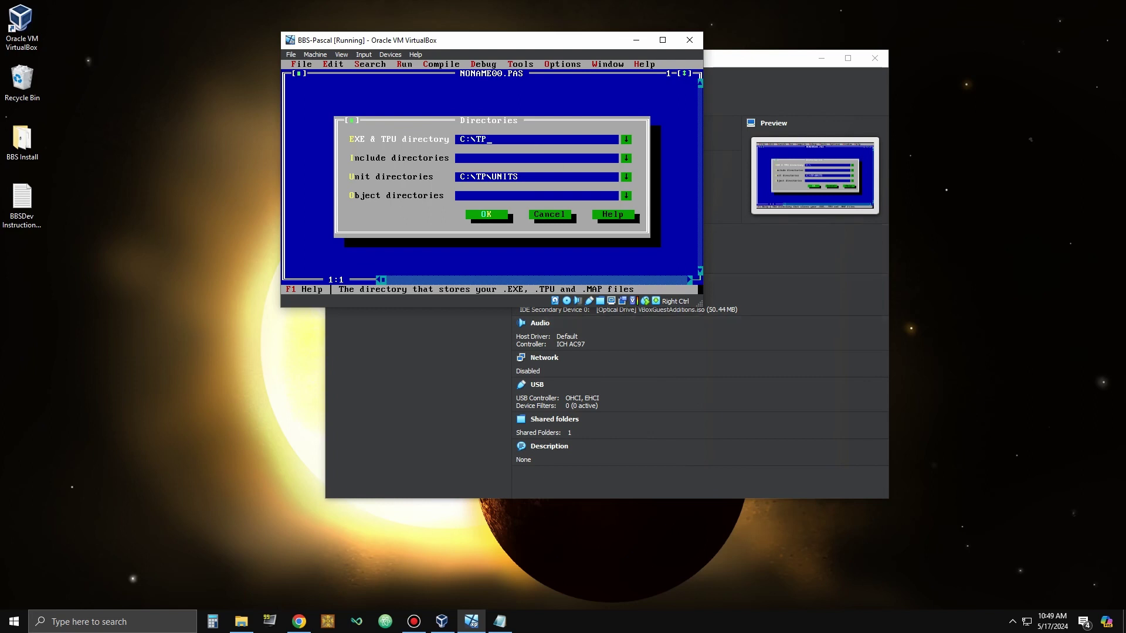
pyautogui.write('C:\\TP\\UNITS')
pyautogui.press('Tab')
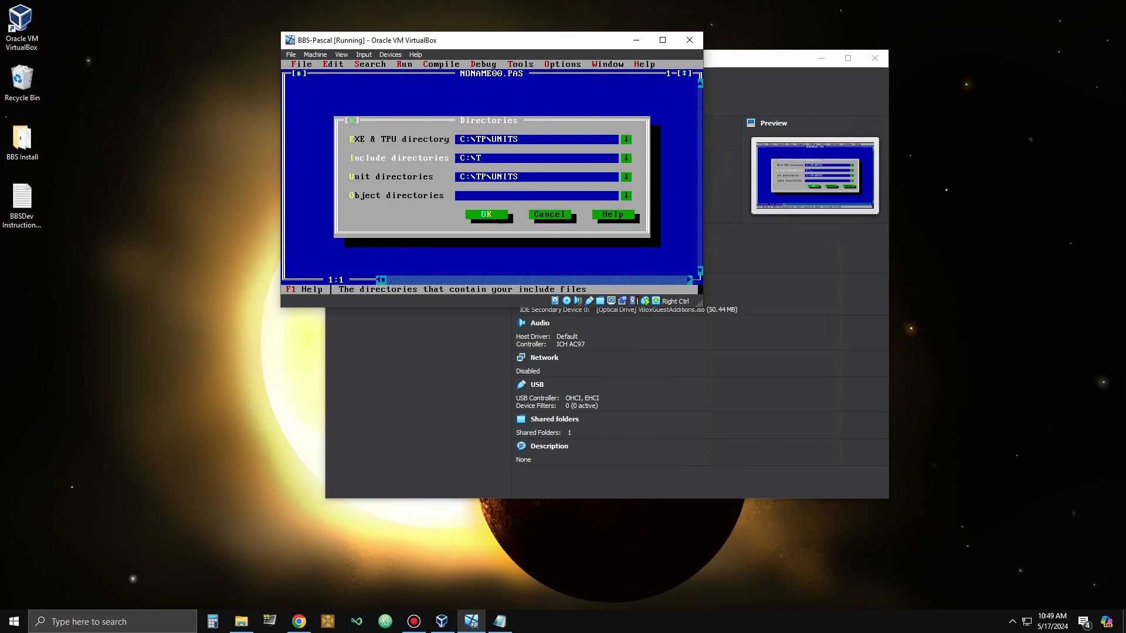
# - Set both the Include and Object directories to C:\TP\SOURCE and accept the directory settings
pyautogui.write('C:\\TP\\SOUR')
pyautogui.press('Tab')
pyautogui.press('Tab')
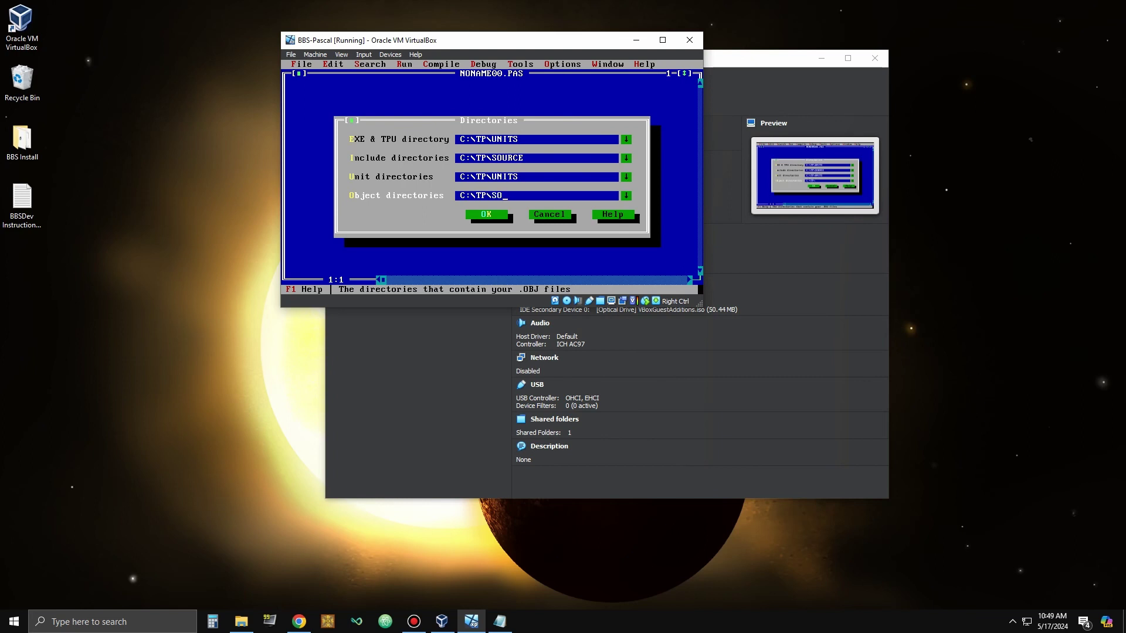
pyautogui.write('C:\\TP\\SOURCE')
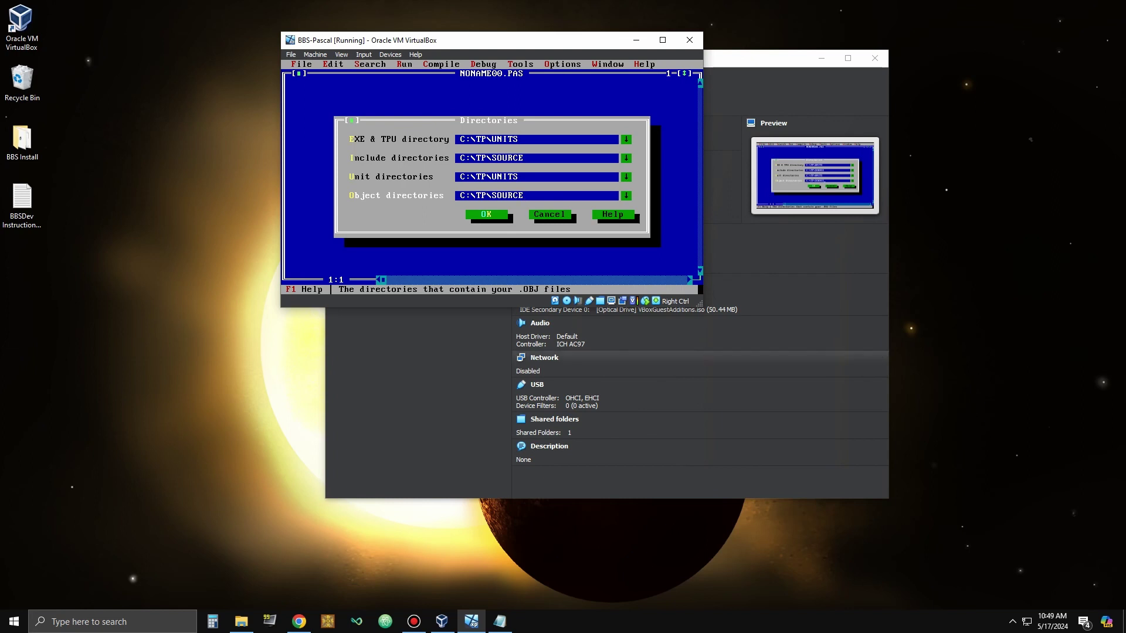
pyautogui.click(484, 214)
# - Set the compile destination to Disk and save the options to TURBO.TP
pyautogui.click(457, 64)
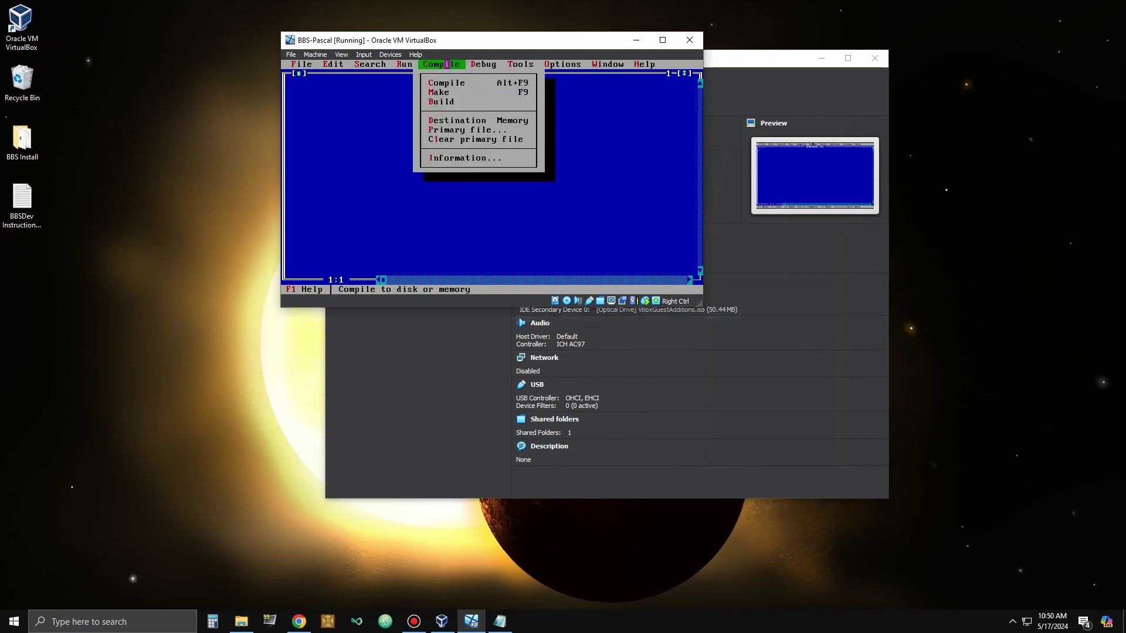
pyautogui.click(449, 120)
pyautogui.click(447, 64)
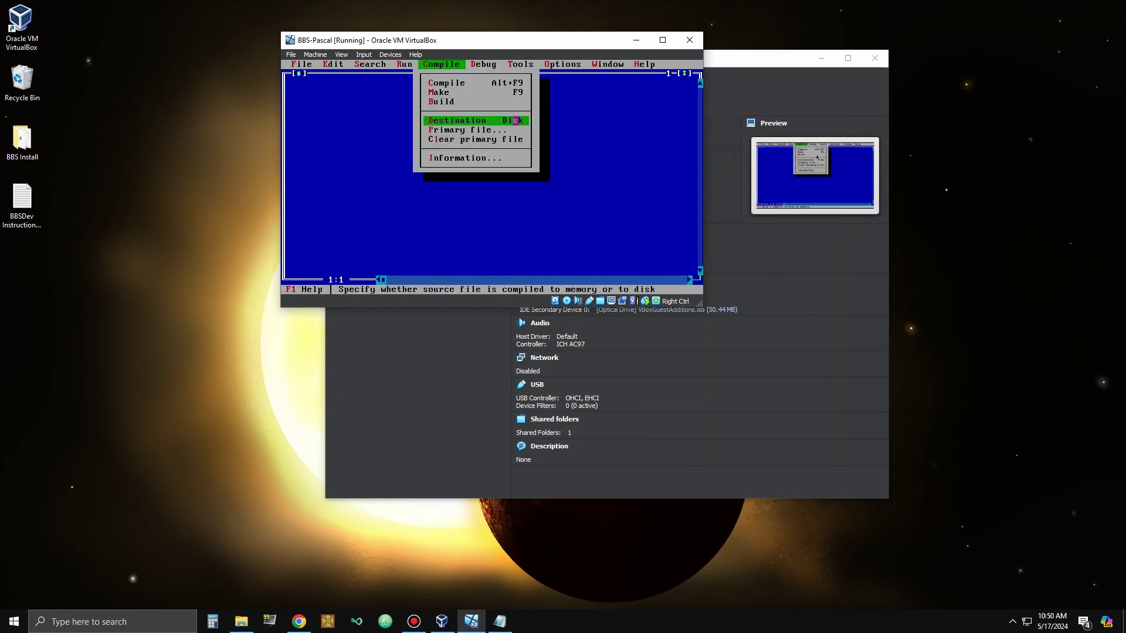
pyautogui.click(562, 64)
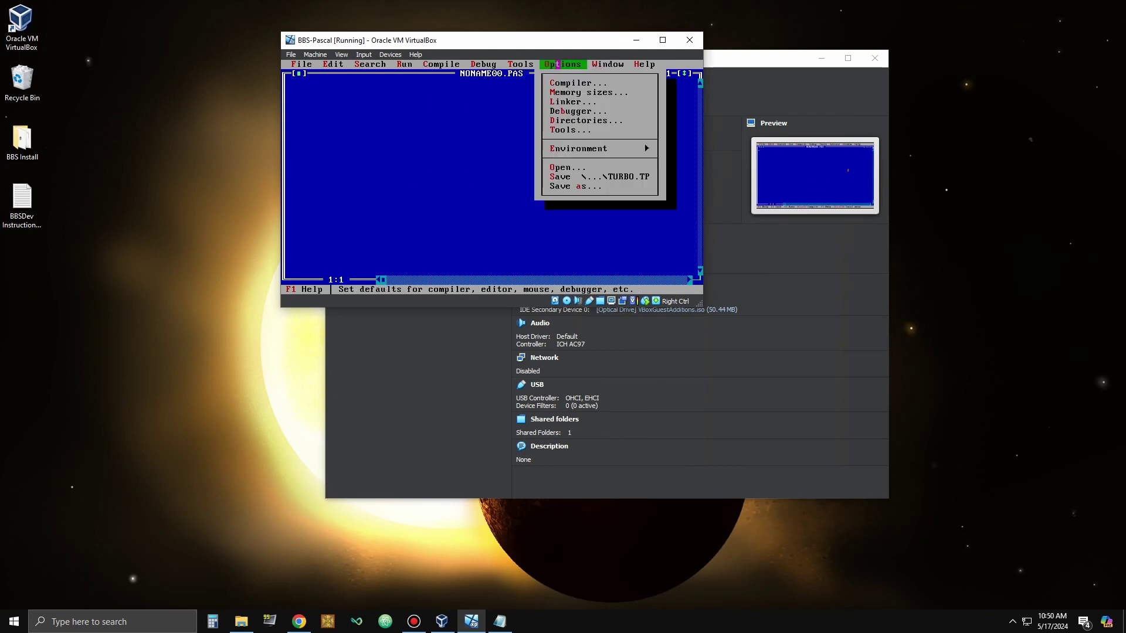
pyautogui.click(579, 177)
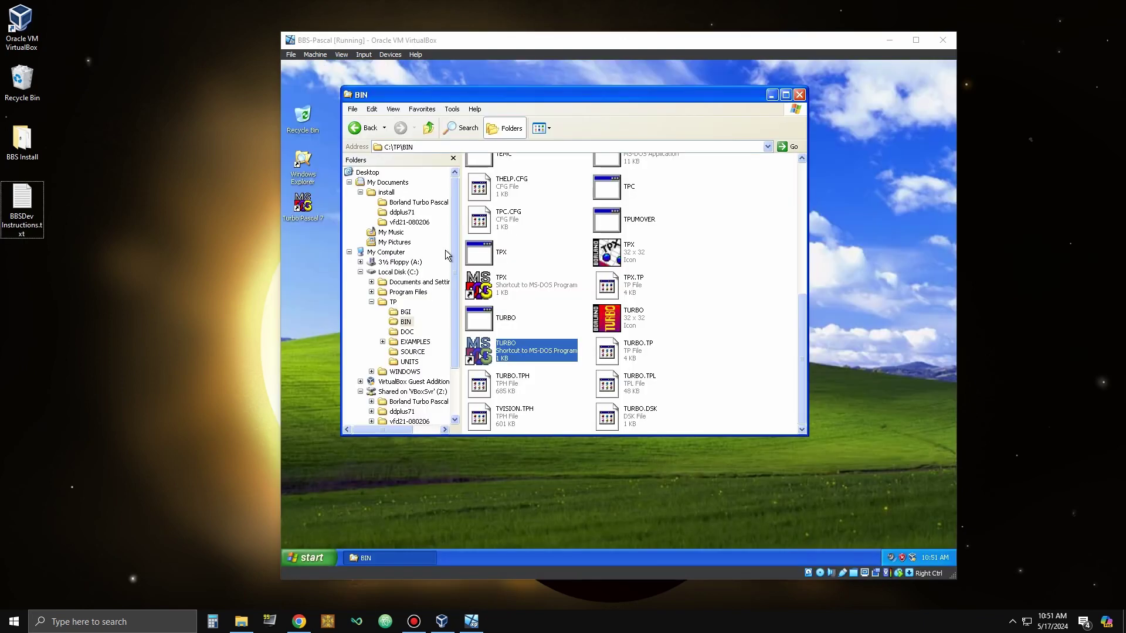
# - Copy the SLASYNC and DVAWARE OBJ files from the install\ddplus71 folder into C:\TP\SOURCE
pyautogui.click(402, 212)
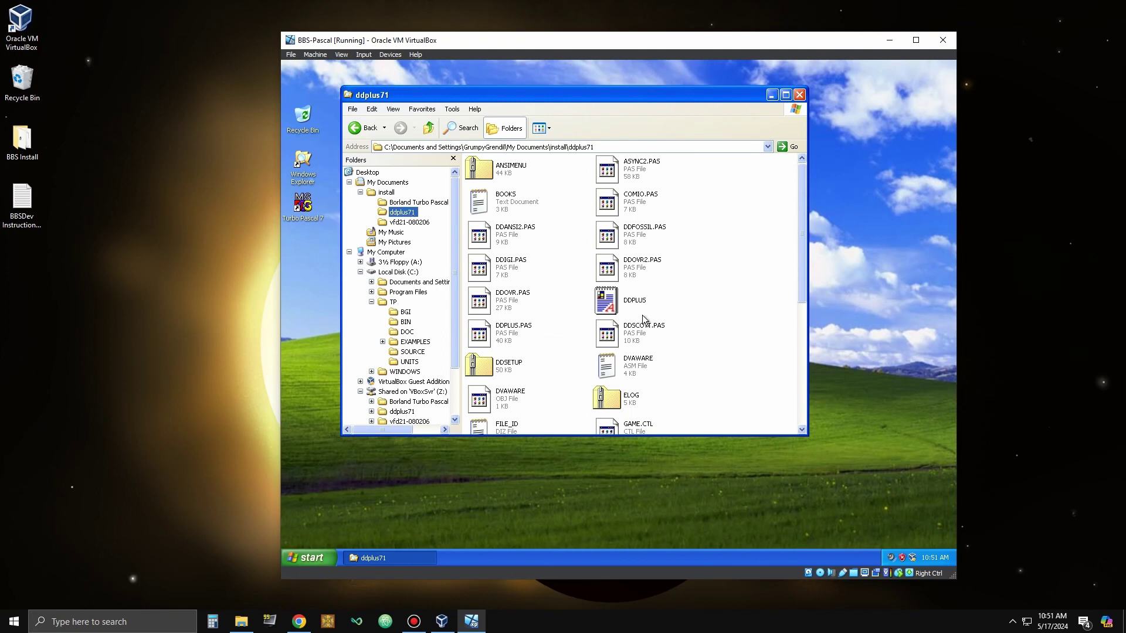
pyautogui.moveTo(803, 273); pyautogui.dragTo(787, 402)
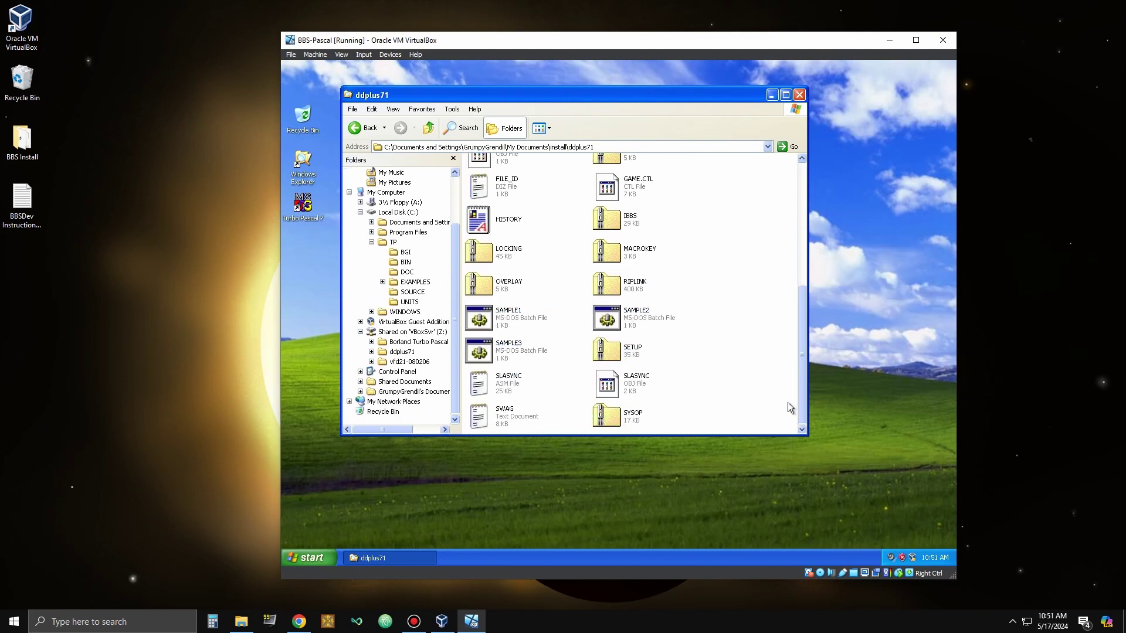
pyautogui.click(606, 385)
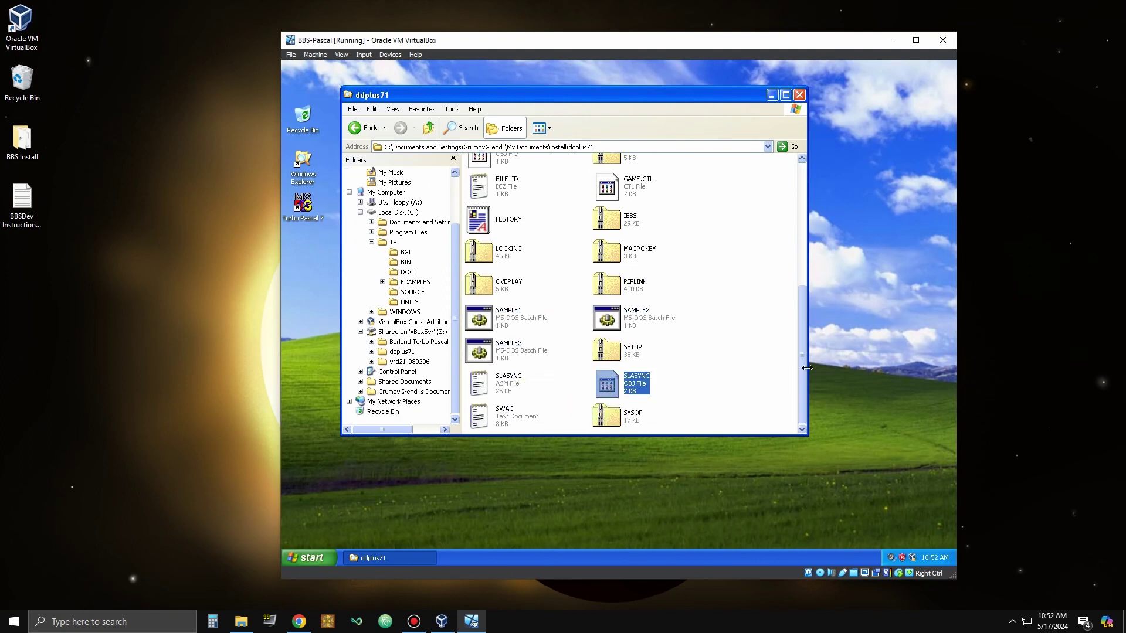
pyautogui.moveTo(799, 367); pyautogui.dragTo(797, 360)
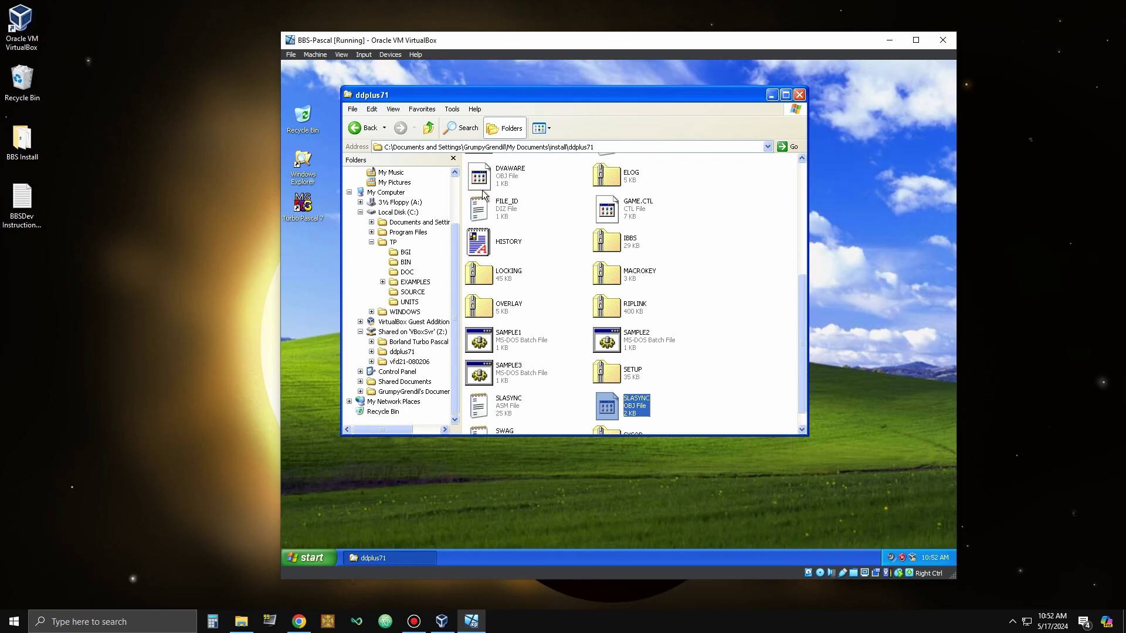
pyautogui.keyDown('ctrl'); pyautogui.click(482, 183); pyautogui.keyUp('ctrl')
pyautogui.rightClick(636, 416)
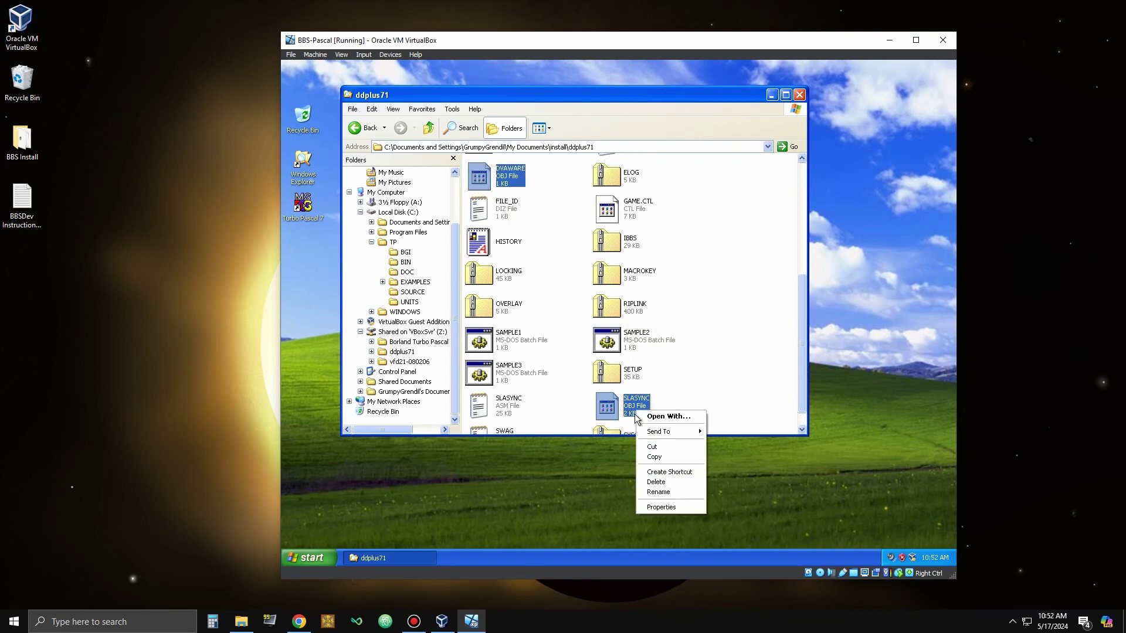
pyautogui.click(653, 457)
pyautogui.click(415, 292)
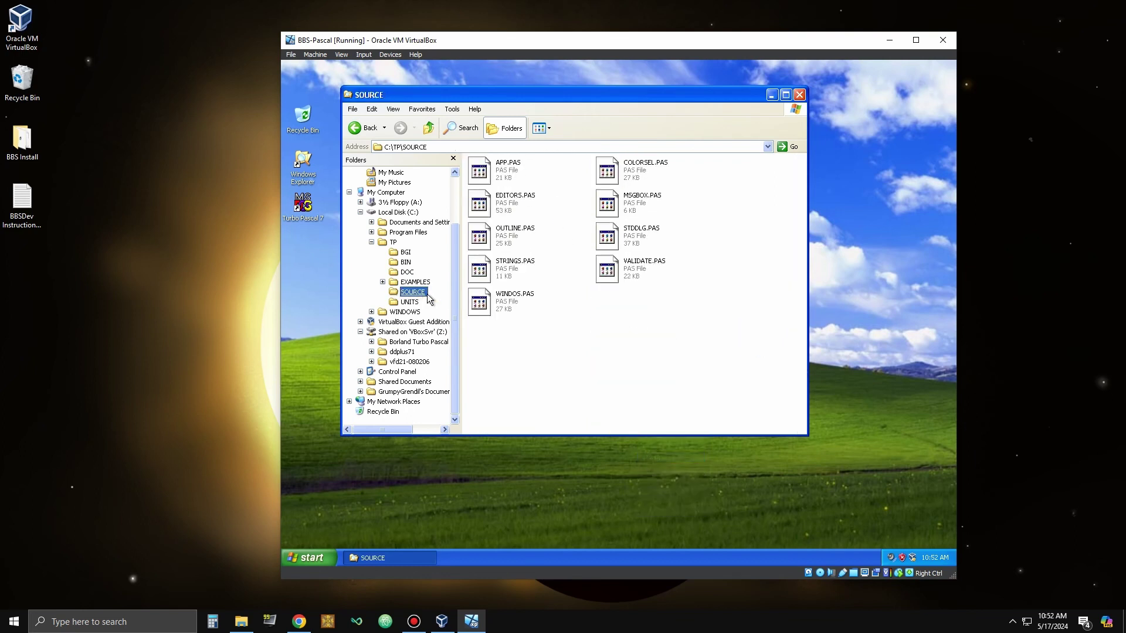
pyautogui.rightClick(573, 346)
pyautogui.click(624, 405)
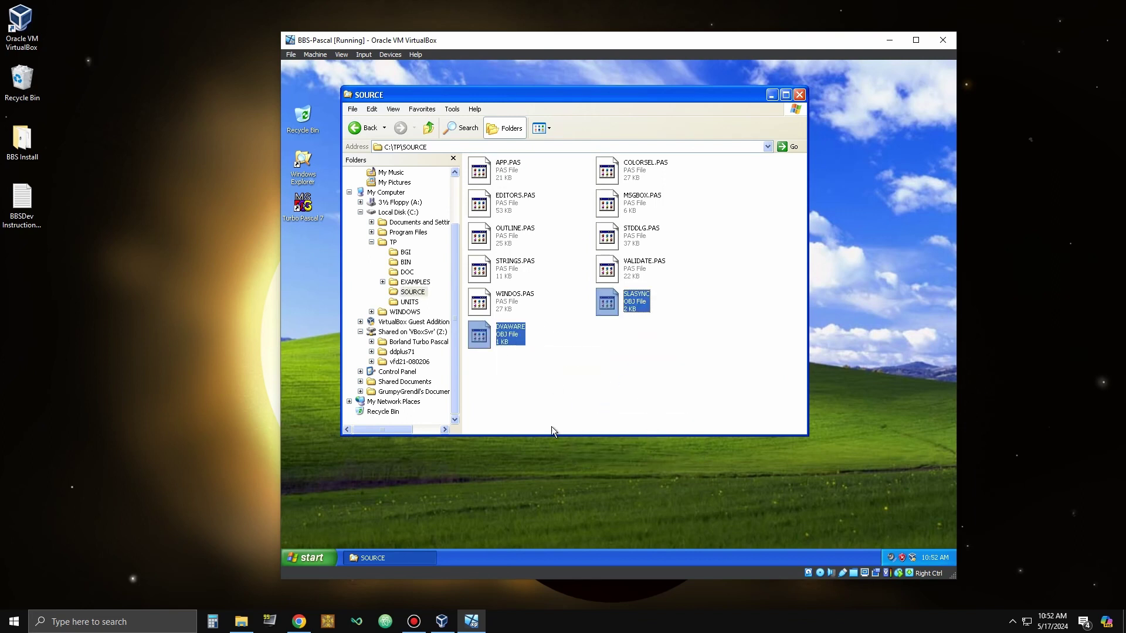
# - Show the install\ddplus71 folder in Details view and sort its files by type
pyautogui.click(389, 244)
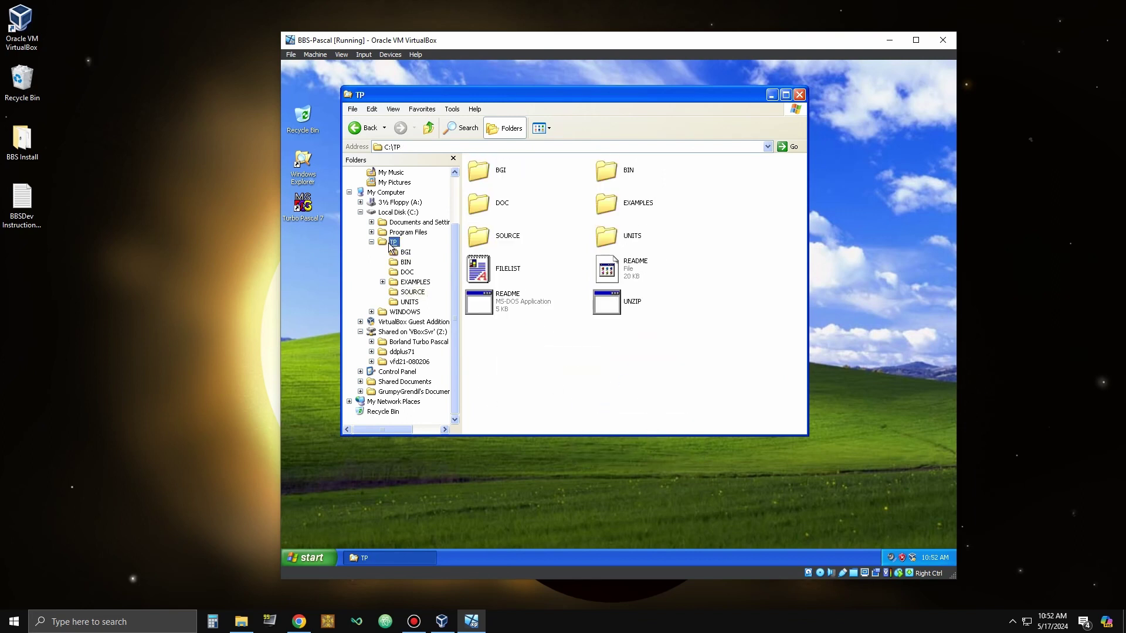
pyautogui.scroll(2, 410, 231)
pyautogui.click(403, 212)
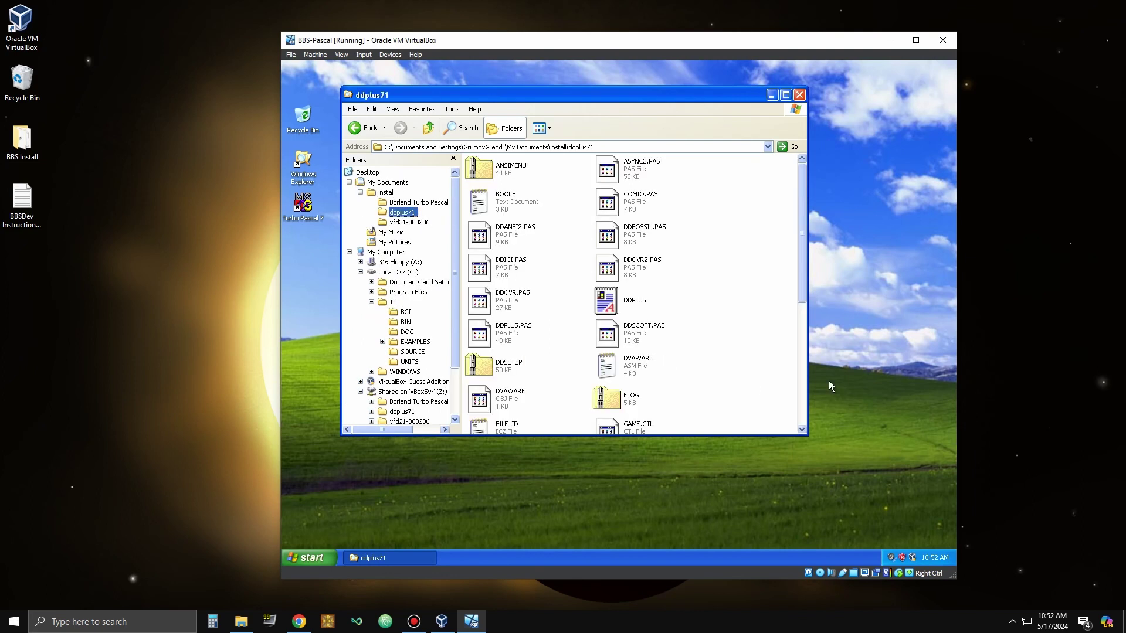
pyautogui.rightClick(733, 231)
pyautogui.moveTo(757, 236)
pyautogui.click(860, 279)
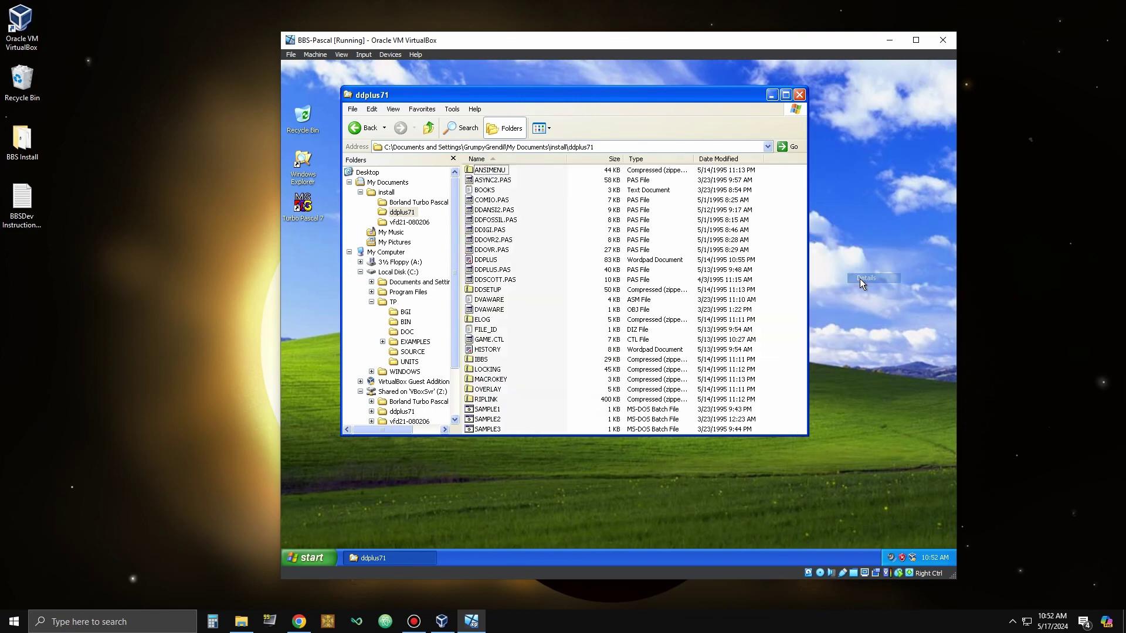
pyautogui.click(651, 158)
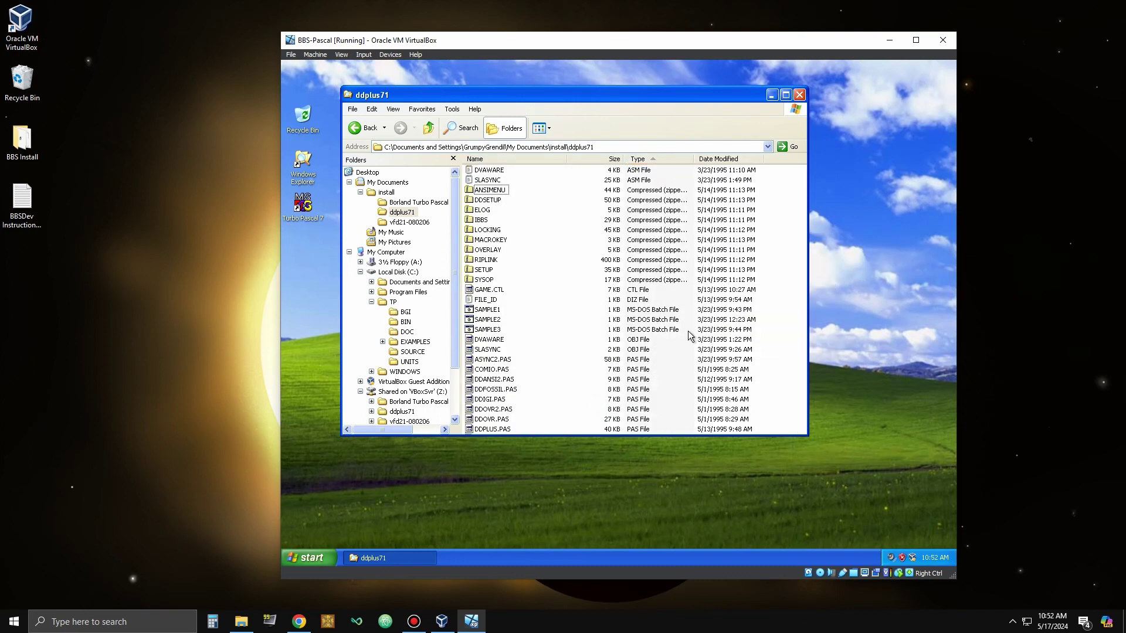
# - Move the ddplus71 PAS files, from ASYNC2.PAS onward, into C:\TP\SOURCE, view that folder and minimize its window
pyautogui.click(499, 360)
pyautogui.keyDown('shift'); pyautogui.click(502, 430); pyautogui.keyUp('shift')
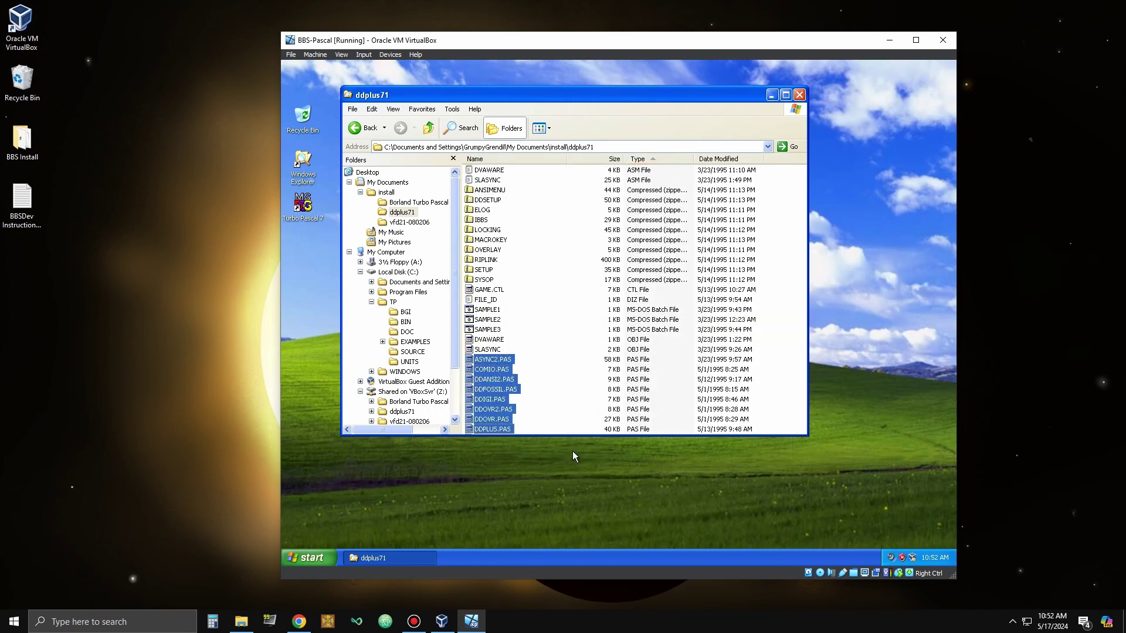
pyautogui.moveTo(505, 381); pyautogui.dragTo(427, 353)
pyautogui.click(421, 352)
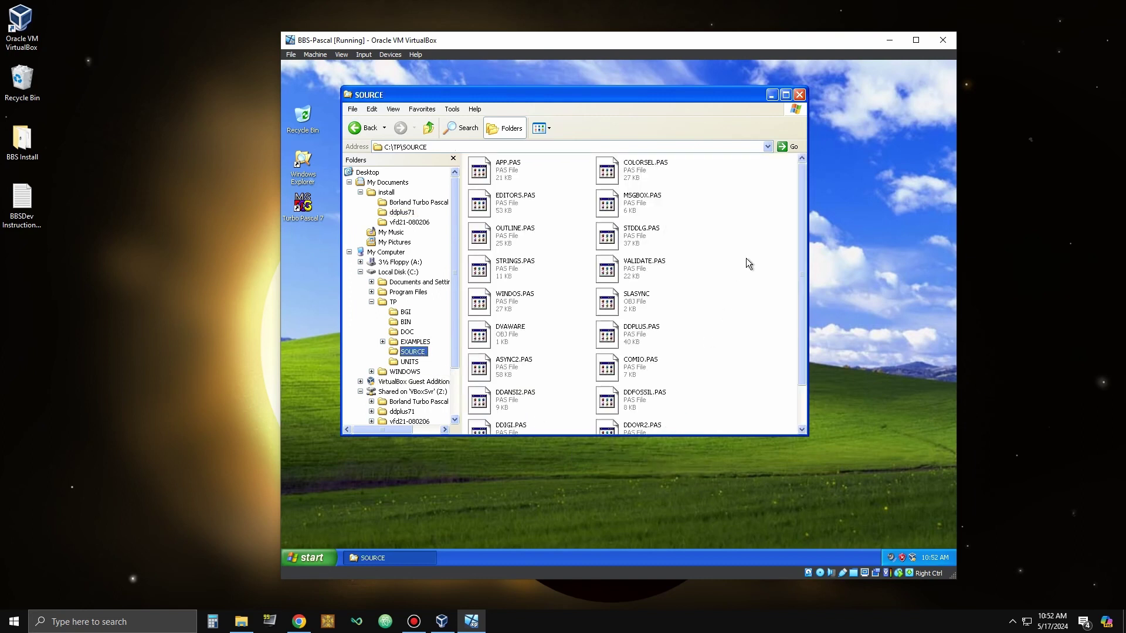
pyautogui.click(772, 95)
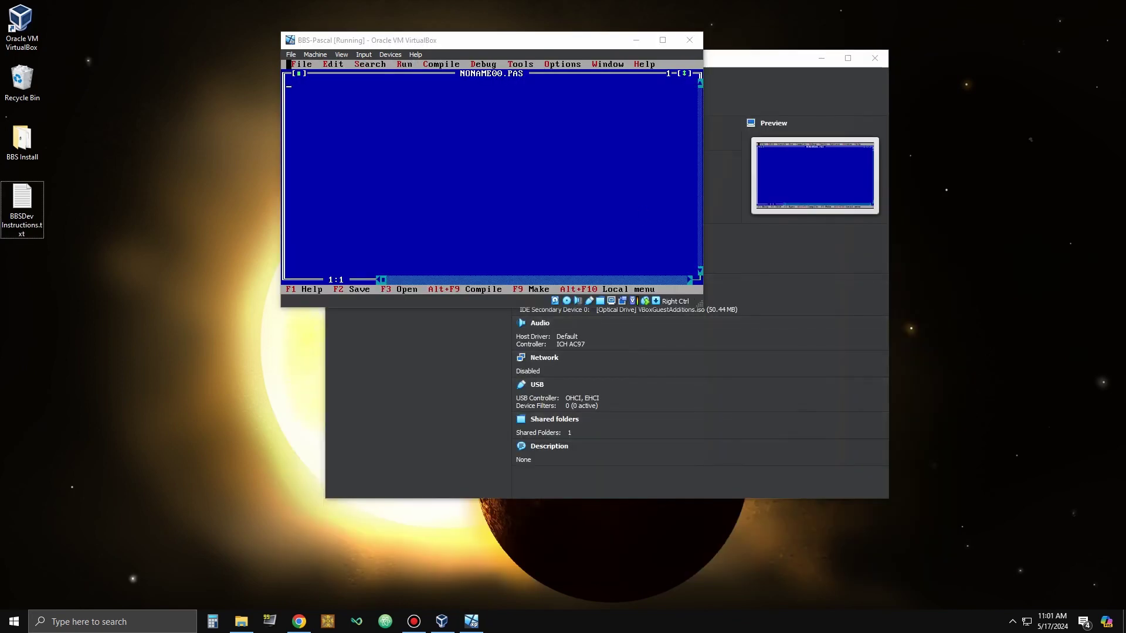
# - Change Turbo Pascal's working directory to C:\TP\SOURCE and save the options to TURBO.TP
pyautogui.click(292, 64)
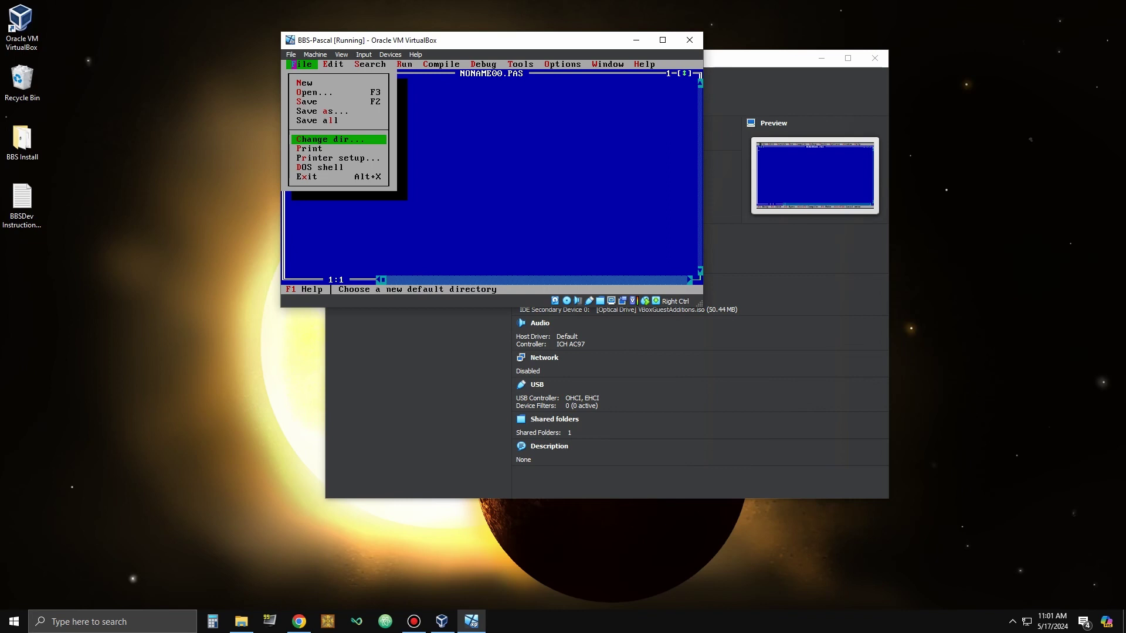
pyautogui.click(306, 139)
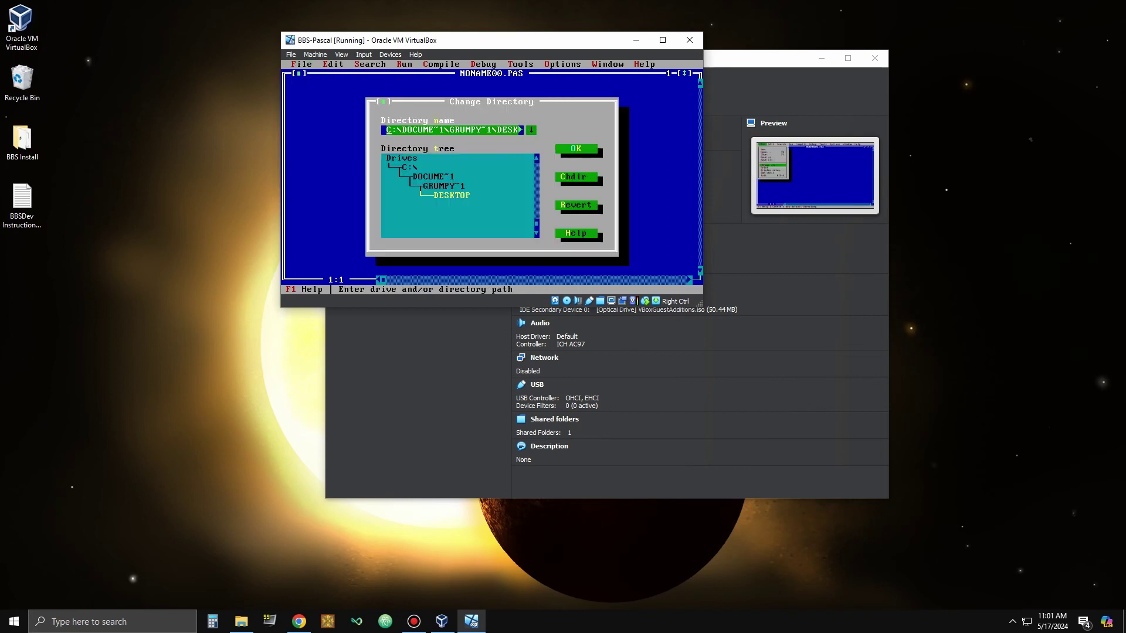
pyautogui.click(404, 158)
pyautogui.click(404, 168)
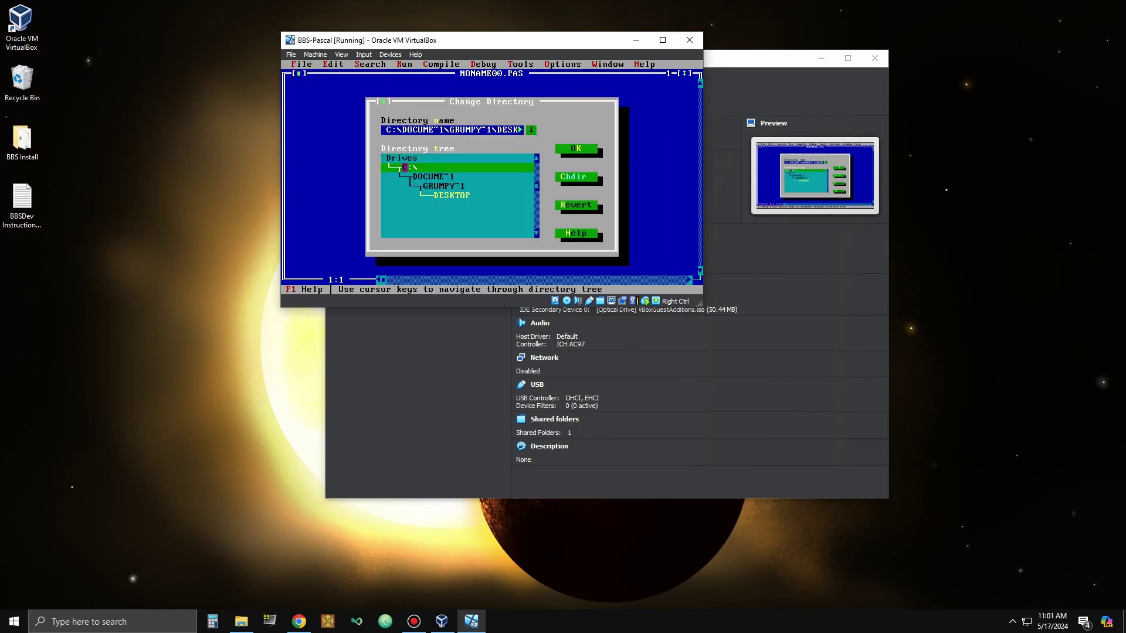
pyautogui.doubleClick(405, 168)
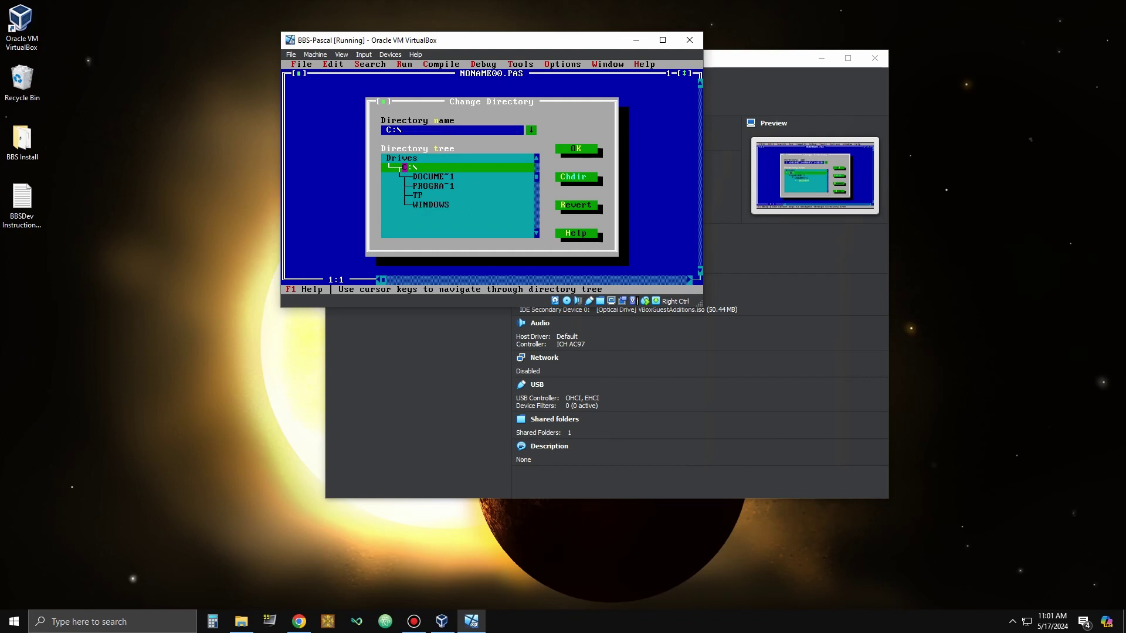
pyautogui.doubleClick(416, 195)
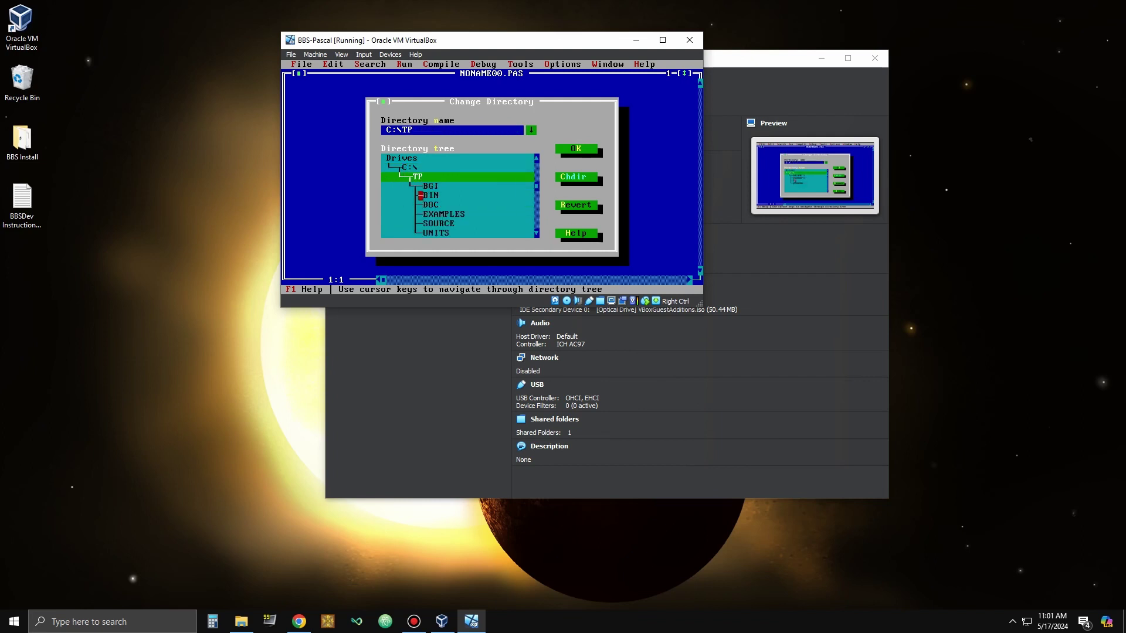
pyautogui.doubleClick(452, 223)
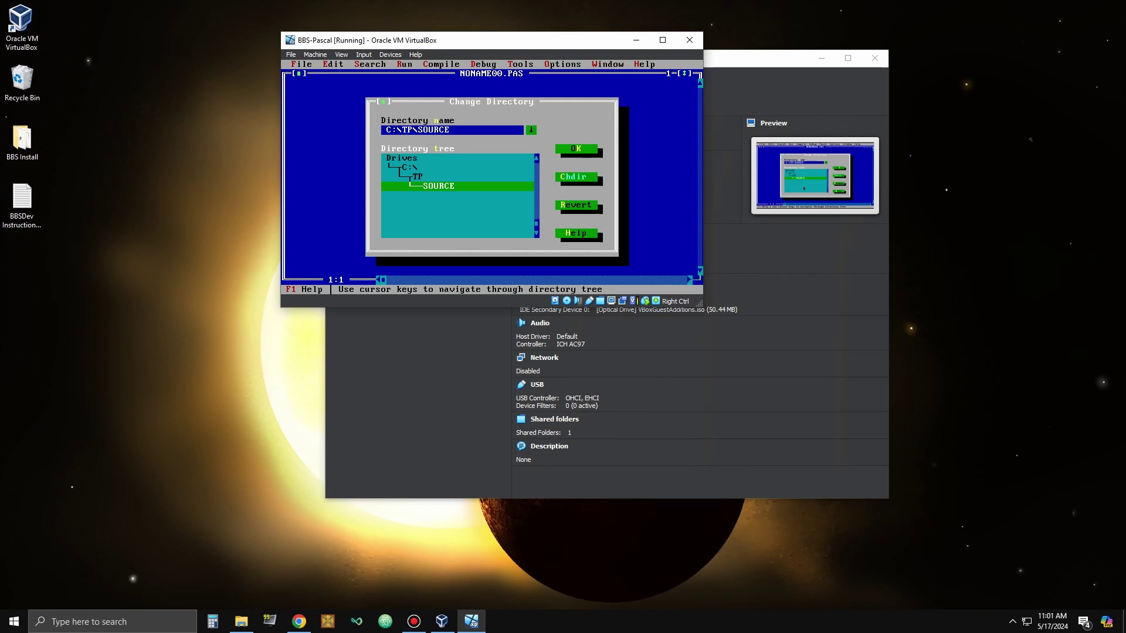
pyautogui.click(577, 148)
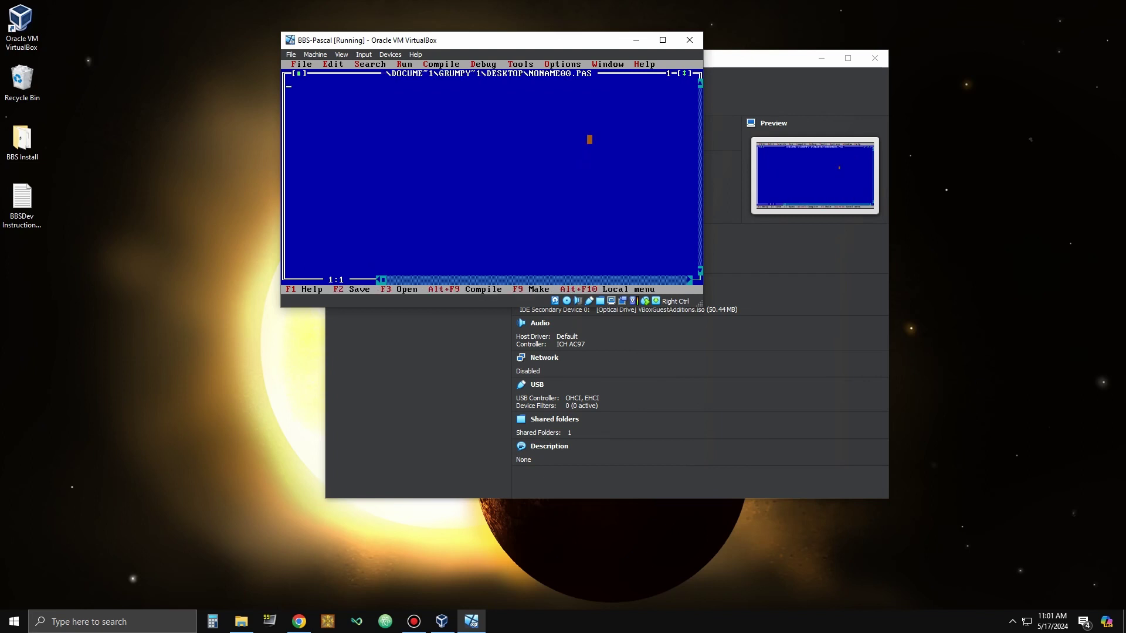
pyautogui.click(574, 64)
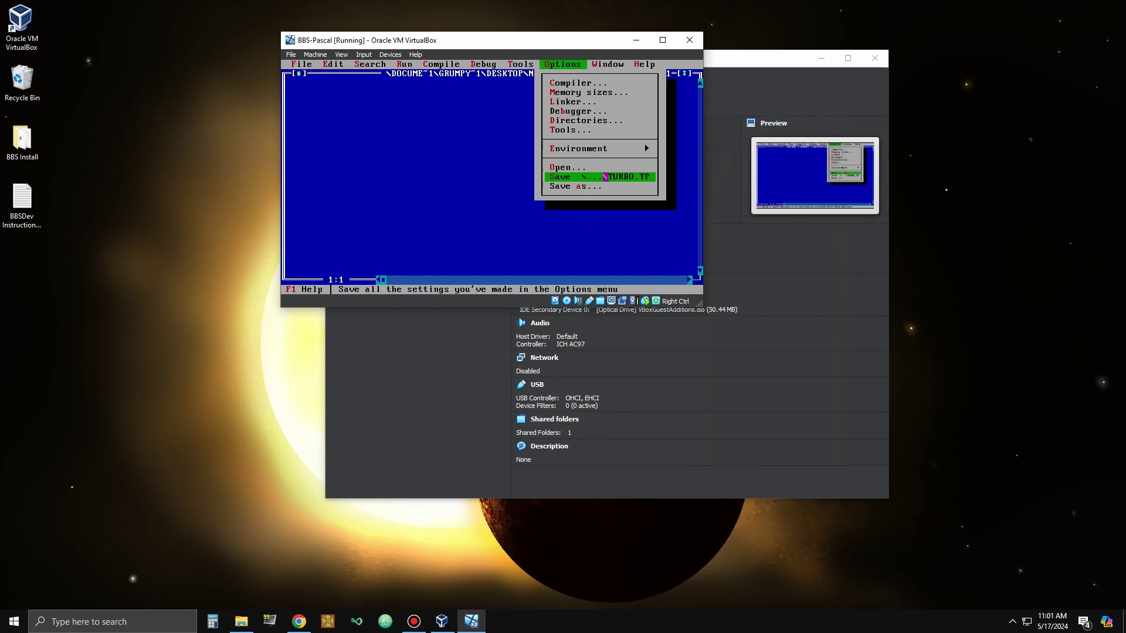
pyautogui.click(602, 177)
# - Open DDPLUS.PAS from C:\TP\SOURCE in Turbo Pascal and try to compile it
pyautogui.click(302, 64)
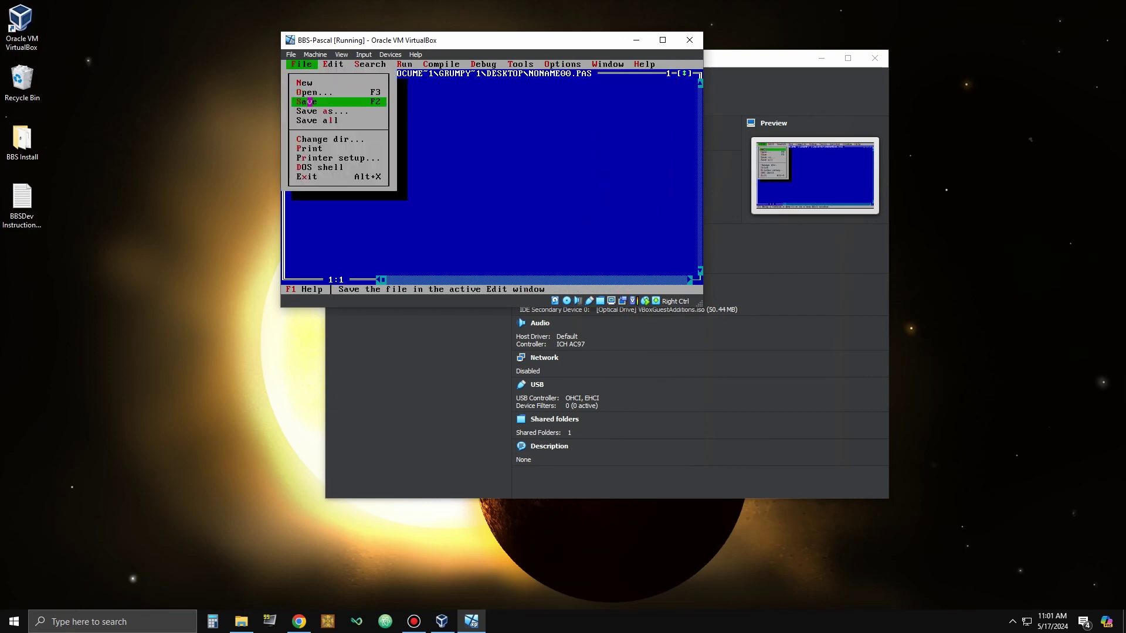
pyautogui.click(314, 92)
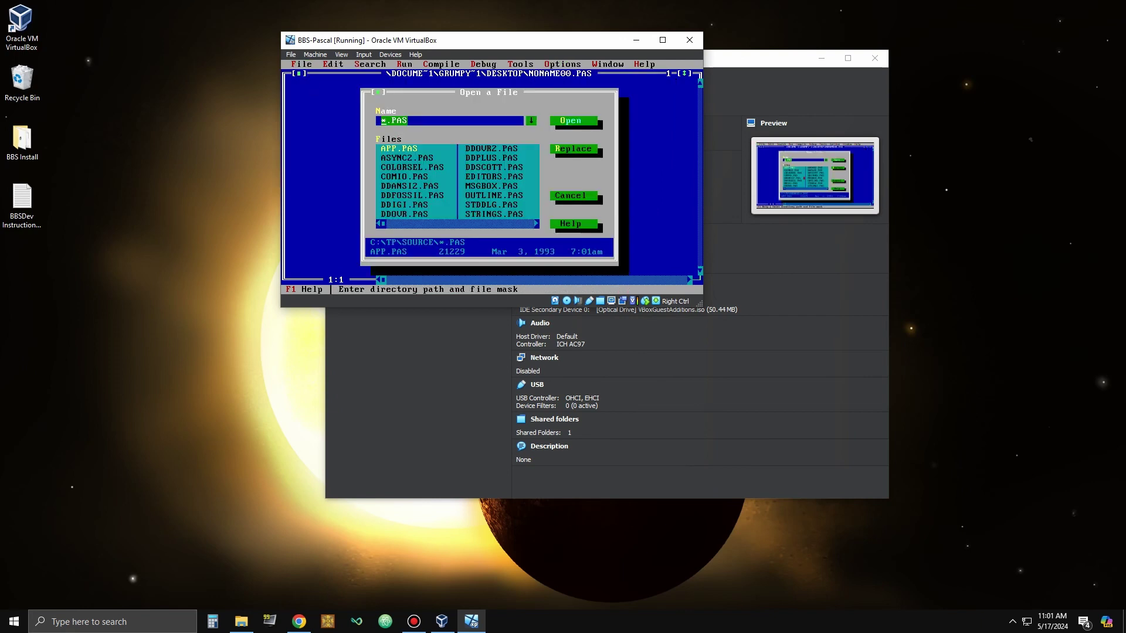
pyautogui.doubleClick(499, 158)
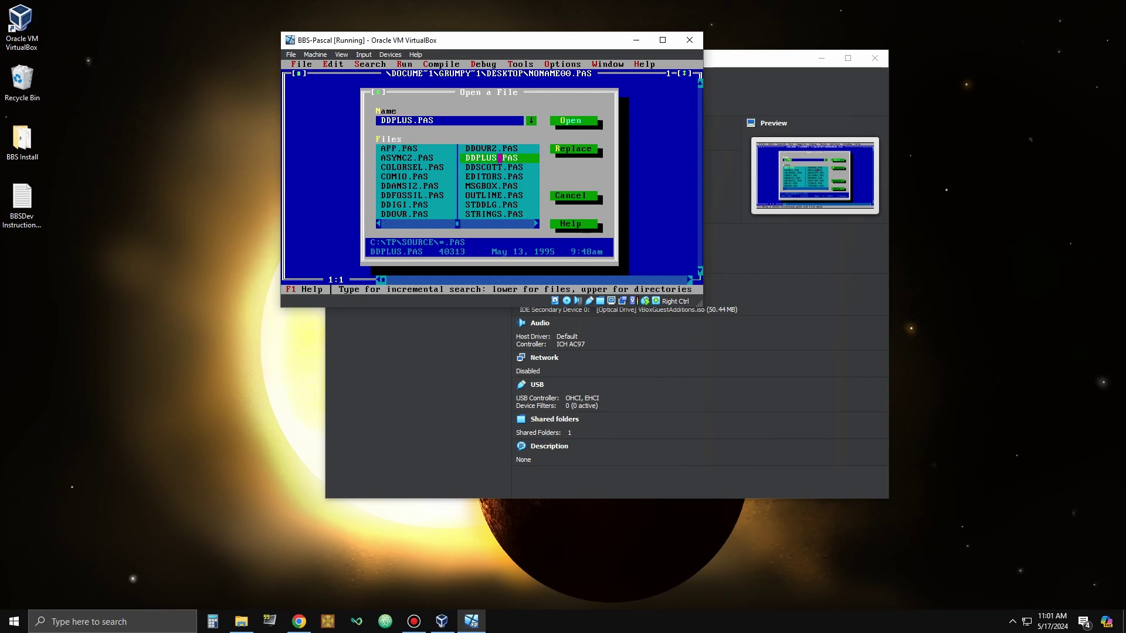
pyautogui.click(453, 64)
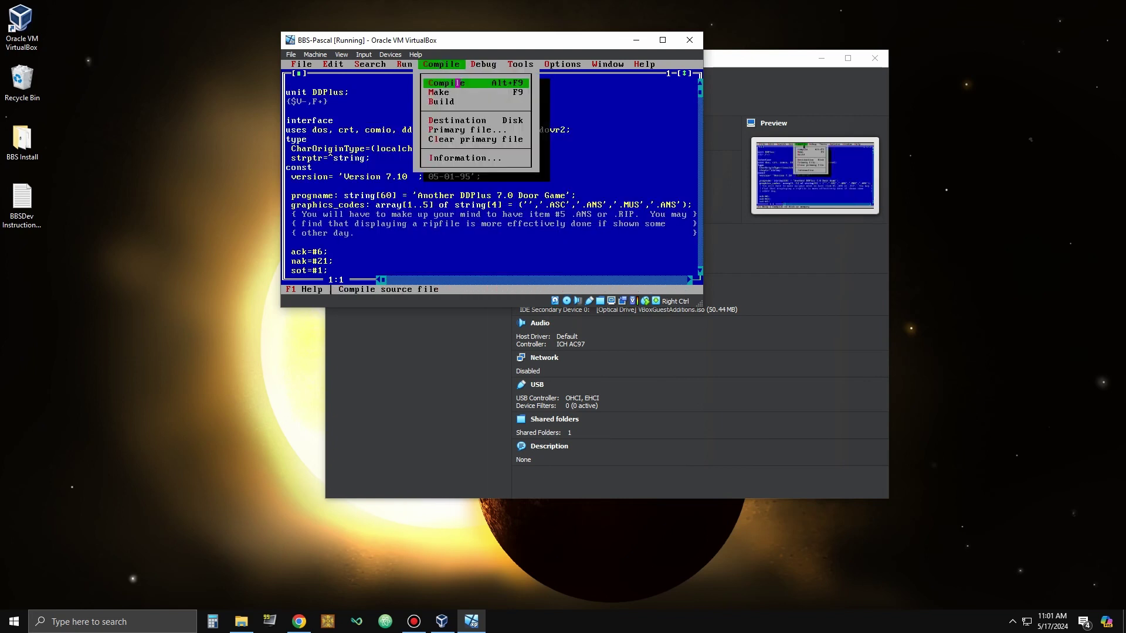
pyautogui.click(458, 82)
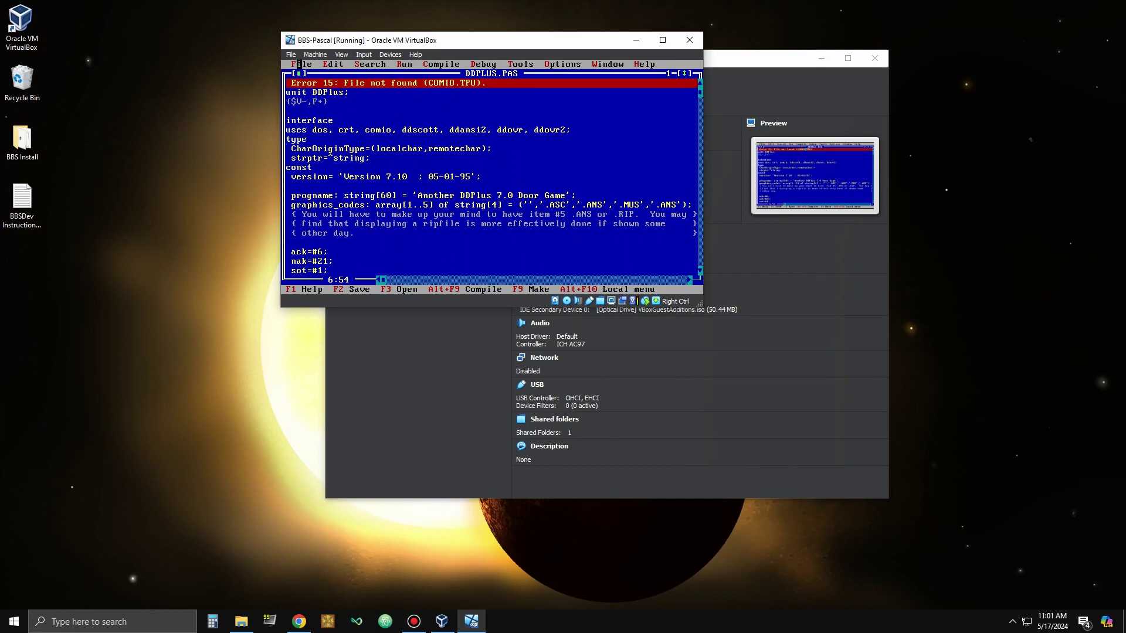
# - Open COMIO.PAS, a unit that DDPLUS.PAS uses, and try to compile it
pyautogui.click(299, 65)
pyautogui.click(309, 92)
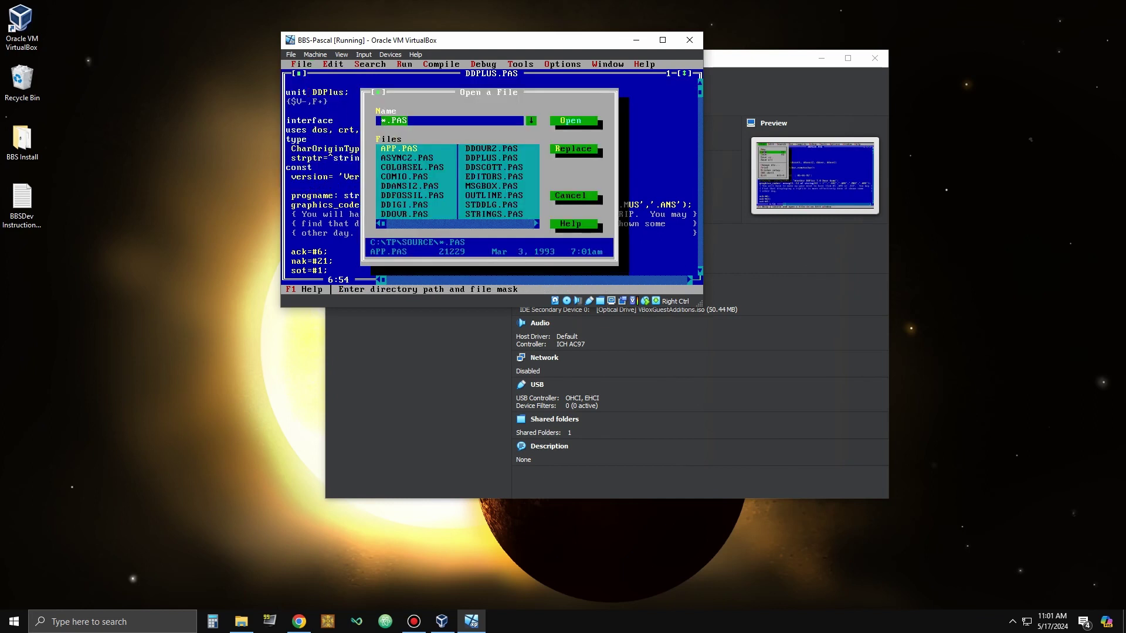
pyautogui.doubleClick(420, 177)
pyautogui.click(441, 65)
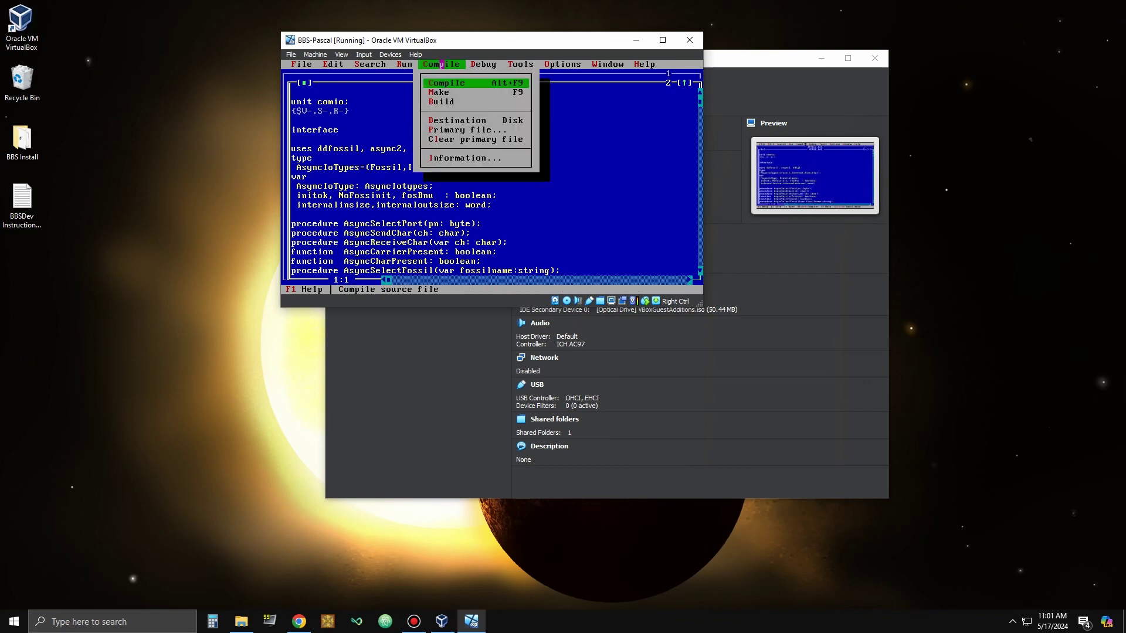
pyautogui.click(441, 83)
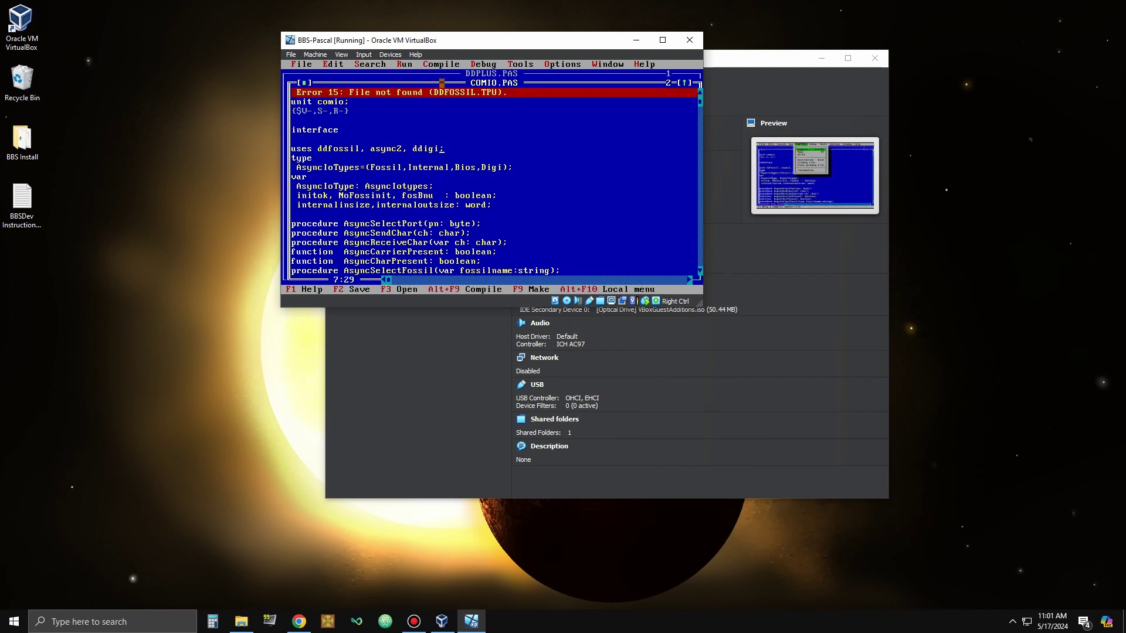
pyautogui.click(394, 270)
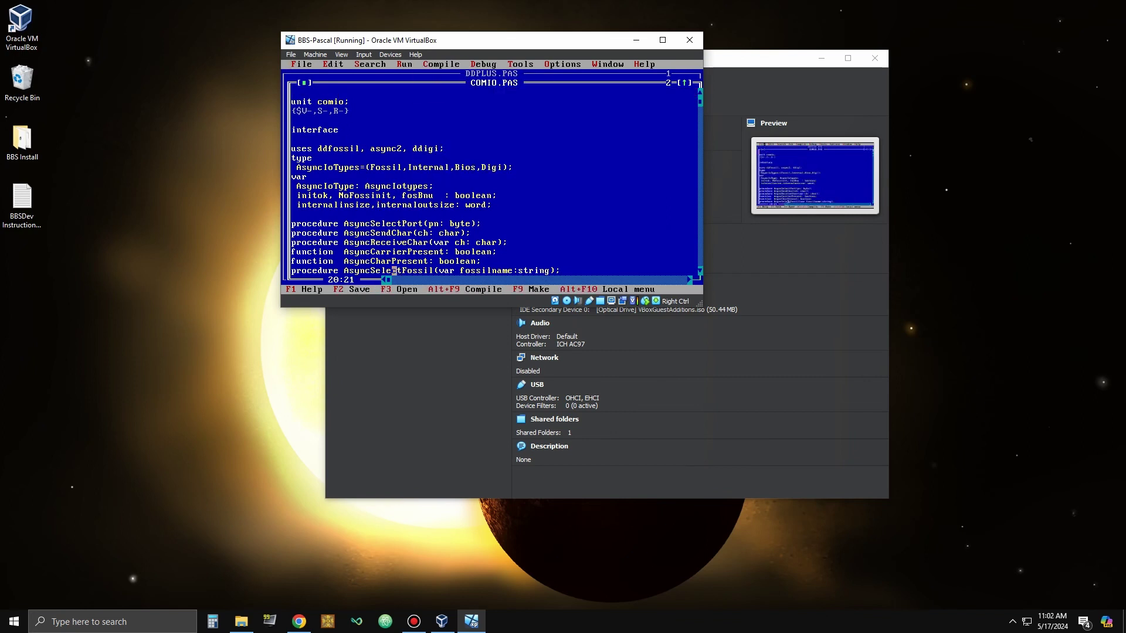
# - Open and compile the DDFOSSIL.PAS unit, then close it and try compiling COMIO.PAS again
pyautogui.click(299, 64)
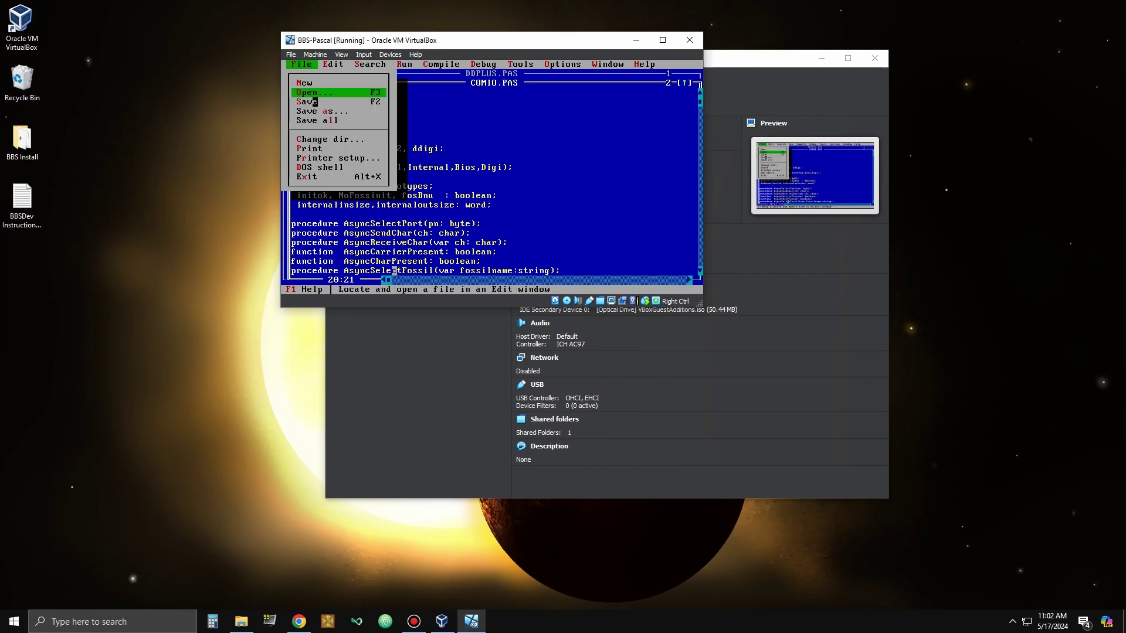
pyautogui.click(315, 92)
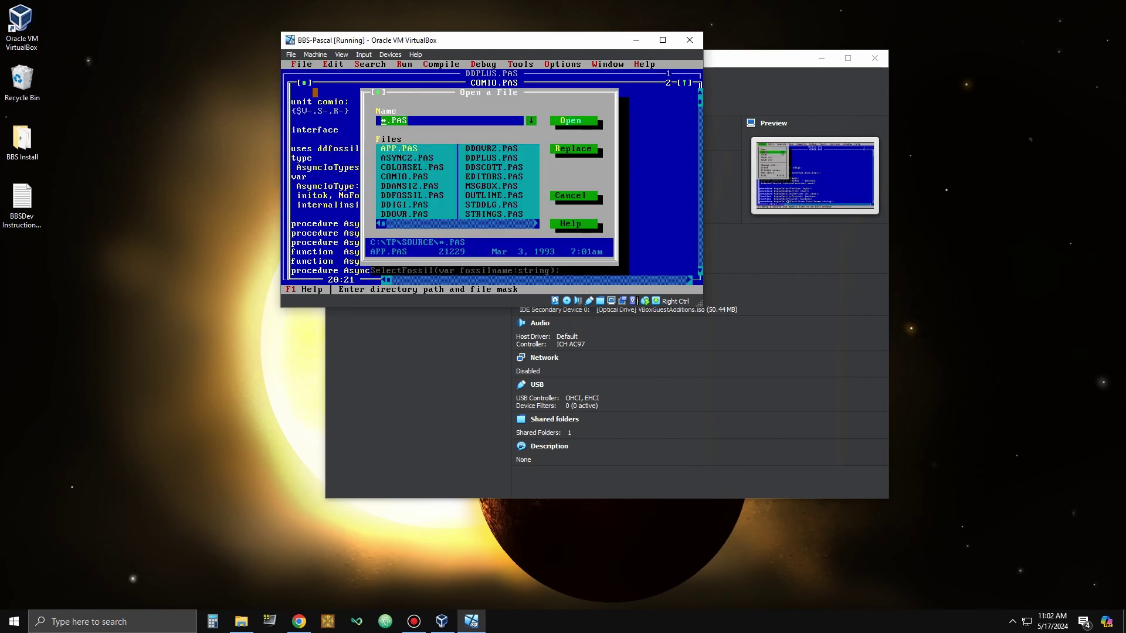
pyautogui.doubleClick(409, 195)
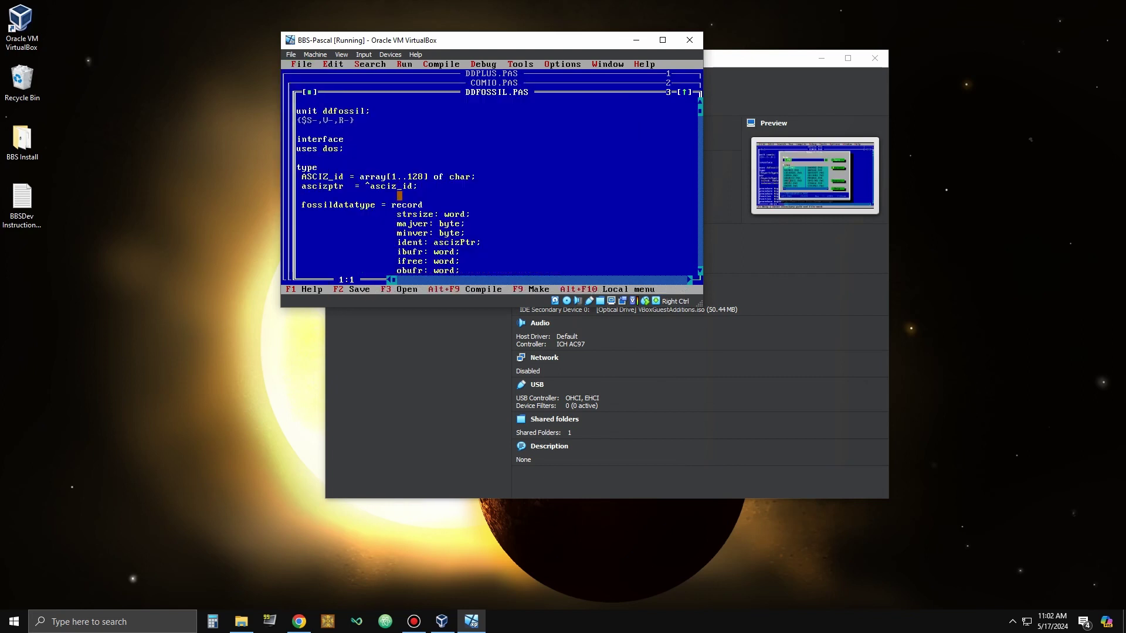
pyautogui.click(441, 65)
pyautogui.click(441, 83)
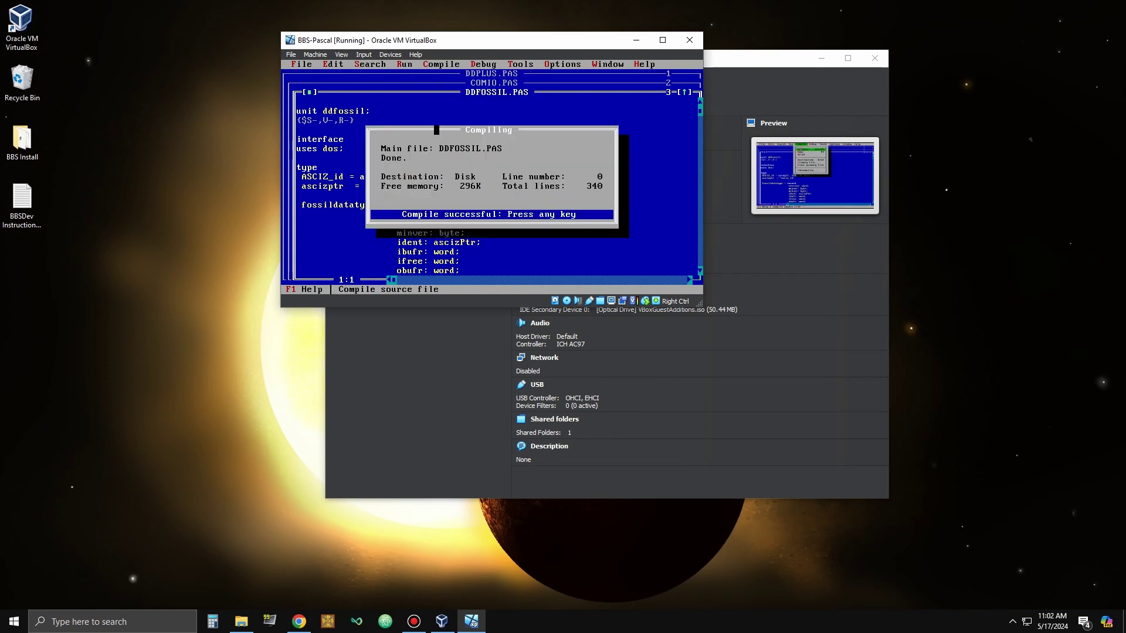
pyautogui.click(404, 149)
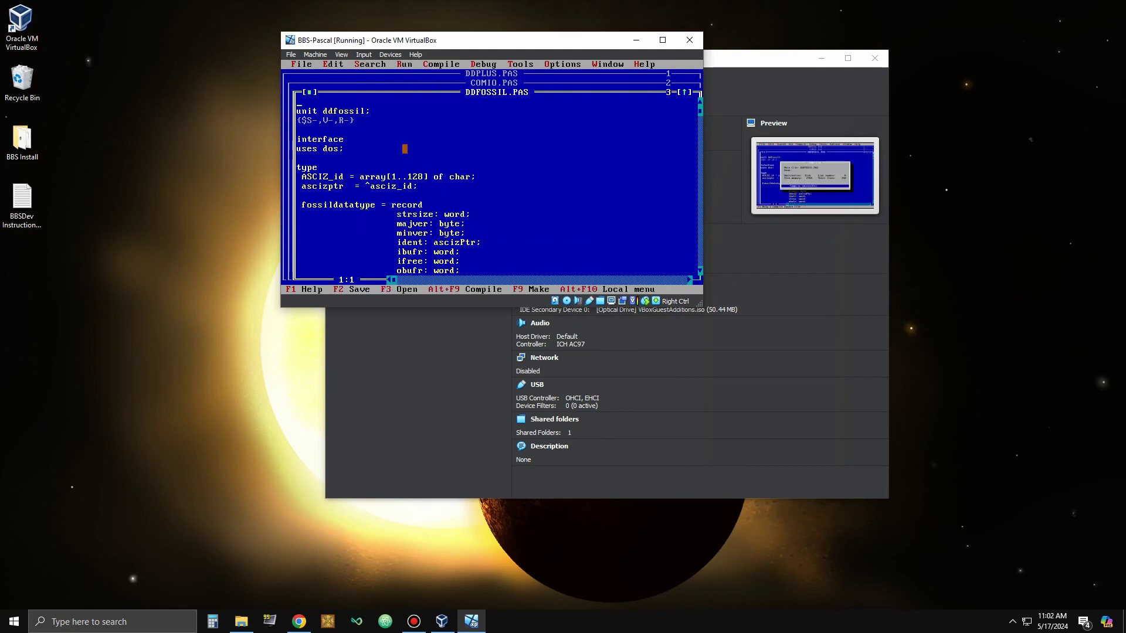
pyautogui.click(310, 92)
pyautogui.click(436, 65)
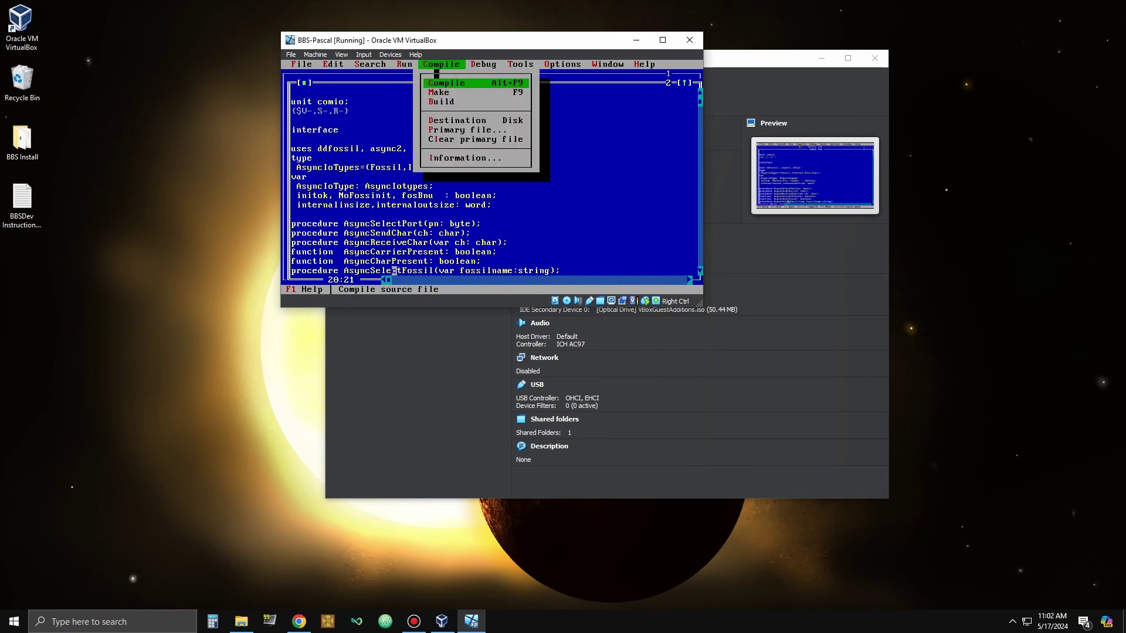
pyautogui.click(436, 83)
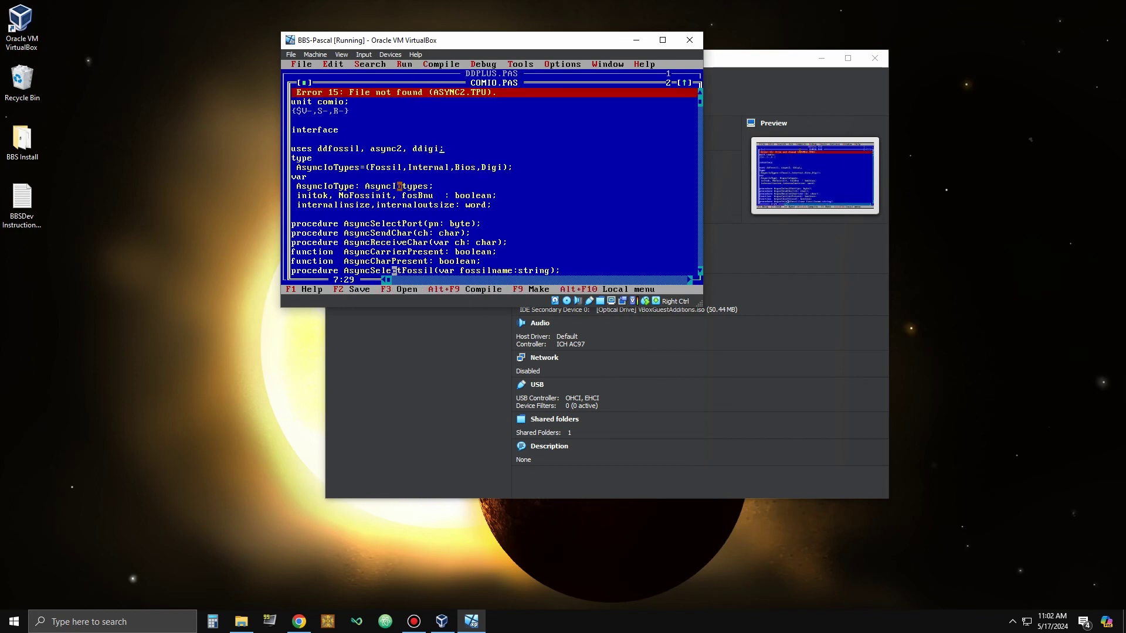
# - Open and compile the ASYNC2.PAS unit, then close it and retry compiling COMIO.PAS
pyautogui.click(299, 64)
pyautogui.click(310, 92)
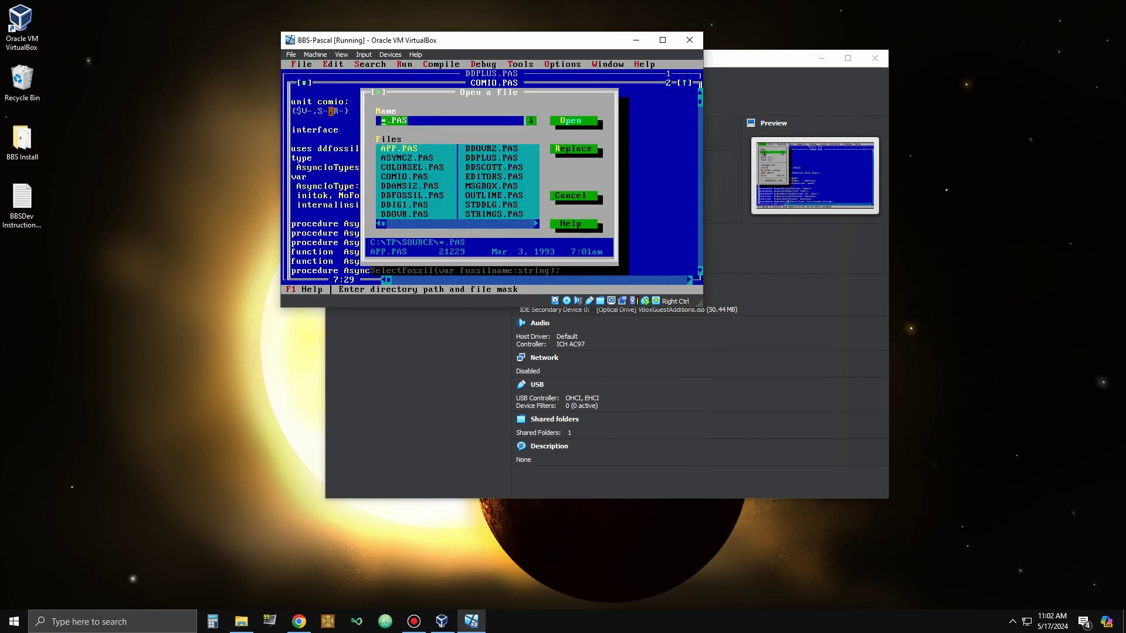
pyautogui.doubleClick(410, 158)
pyautogui.click(440, 64)
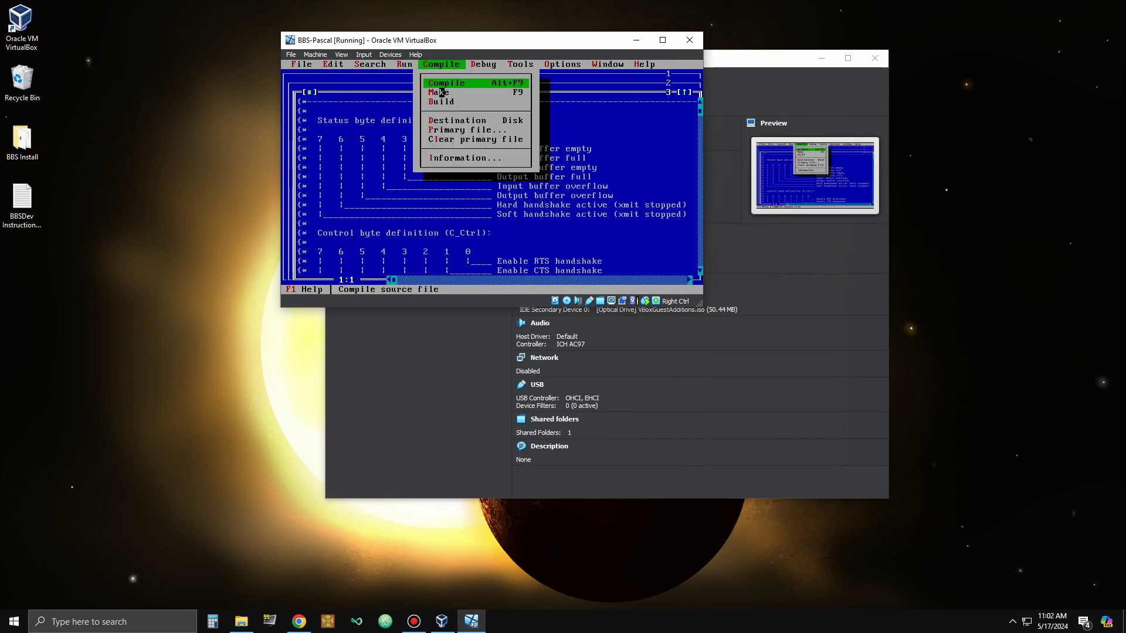
pyautogui.click(441, 83)
pyautogui.click(421, 187)
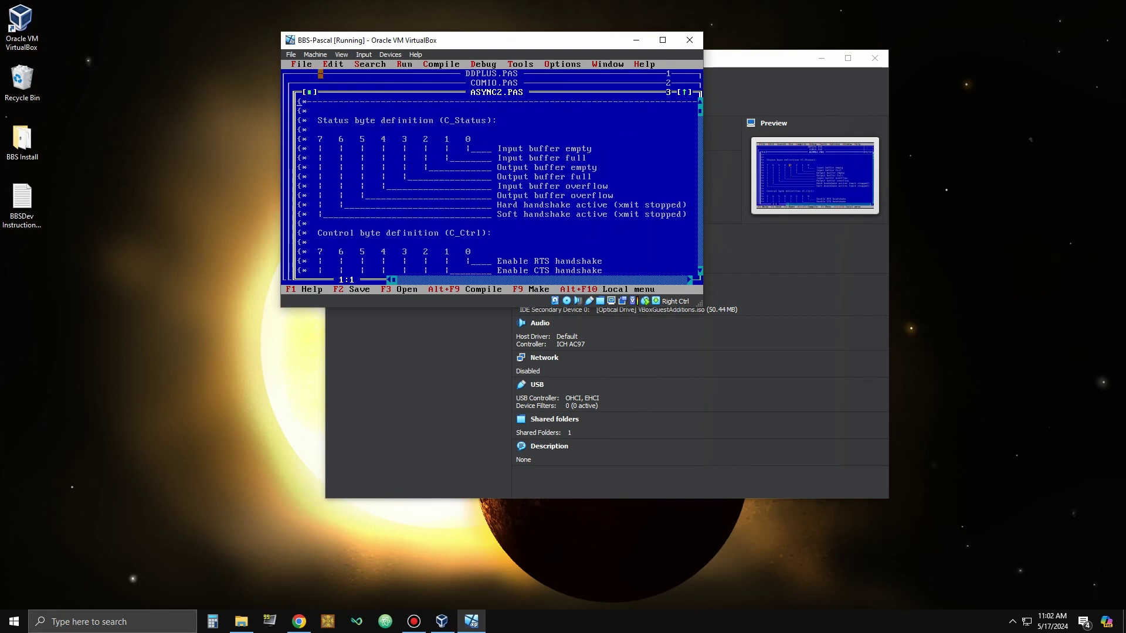
pyautogui.click(310, 92)
pyautogui.click(436, 64)
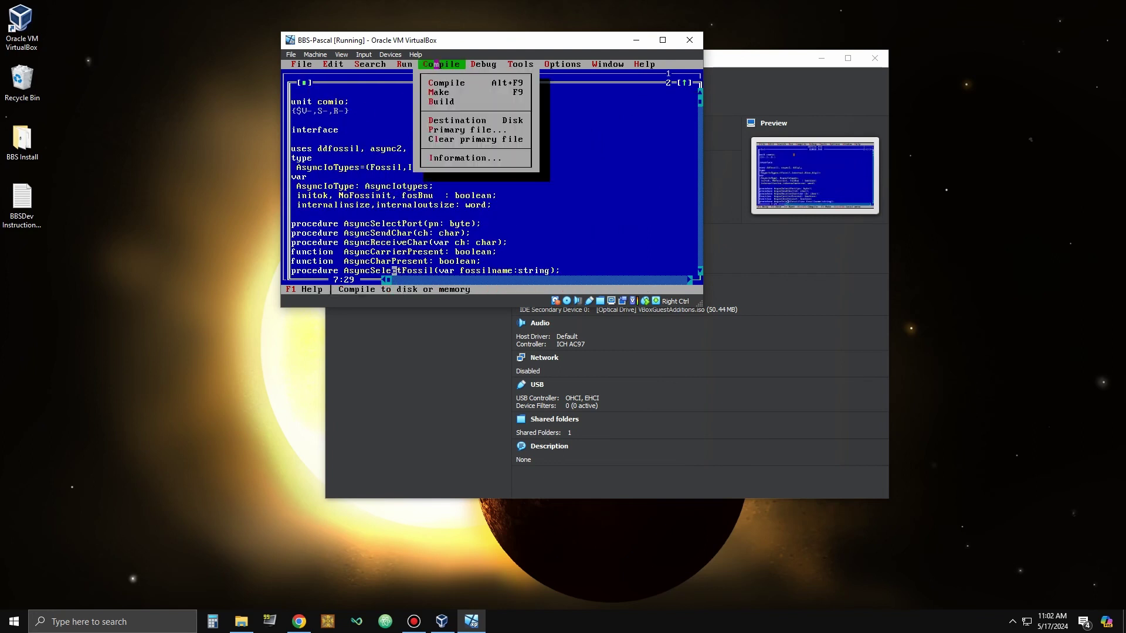
pyautogui.click(447, 83)
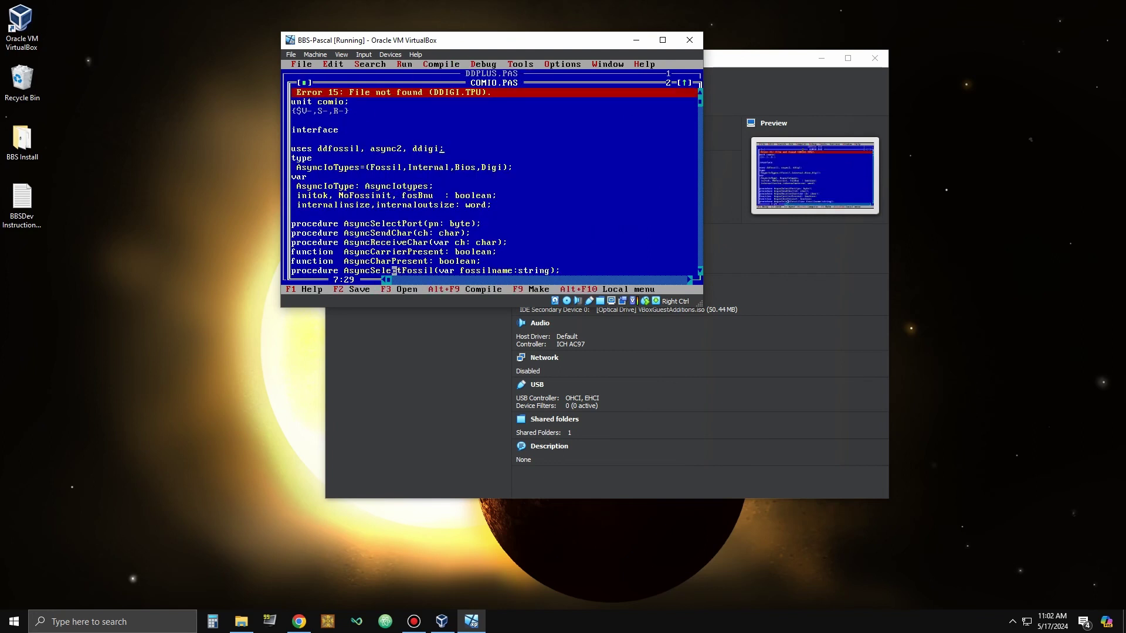
# - Open DDIGI.PAS from C:\TP\SOURCE, compile it and close its editor window
pyautogui.click(299, 64)
pyautogui.click(314, 92)
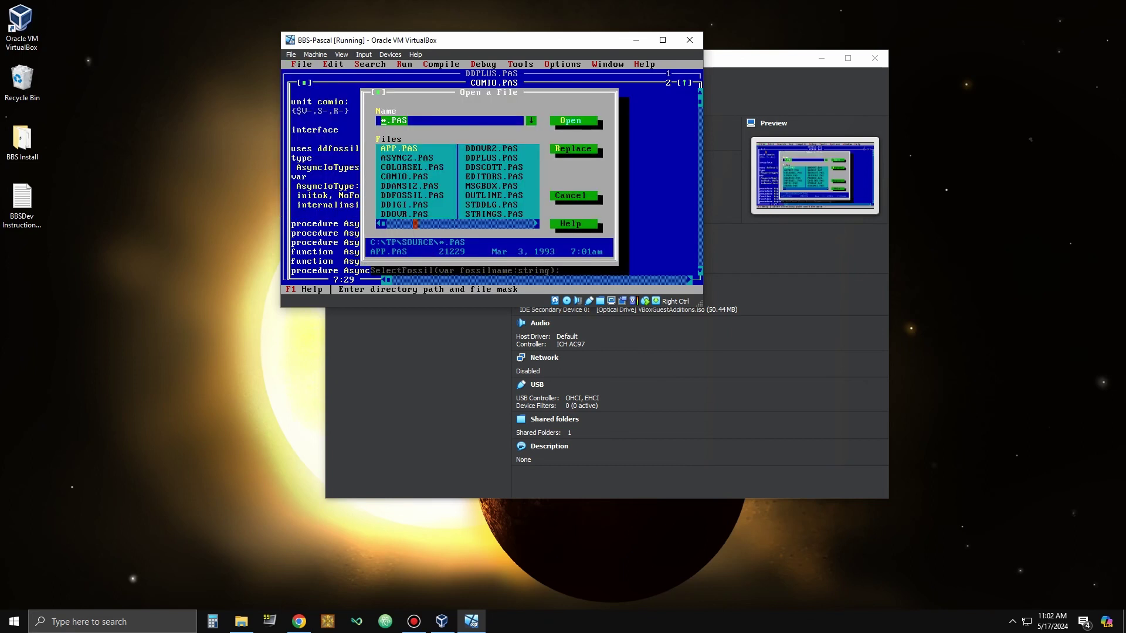
pyautogui.doubleClick(414, 205)
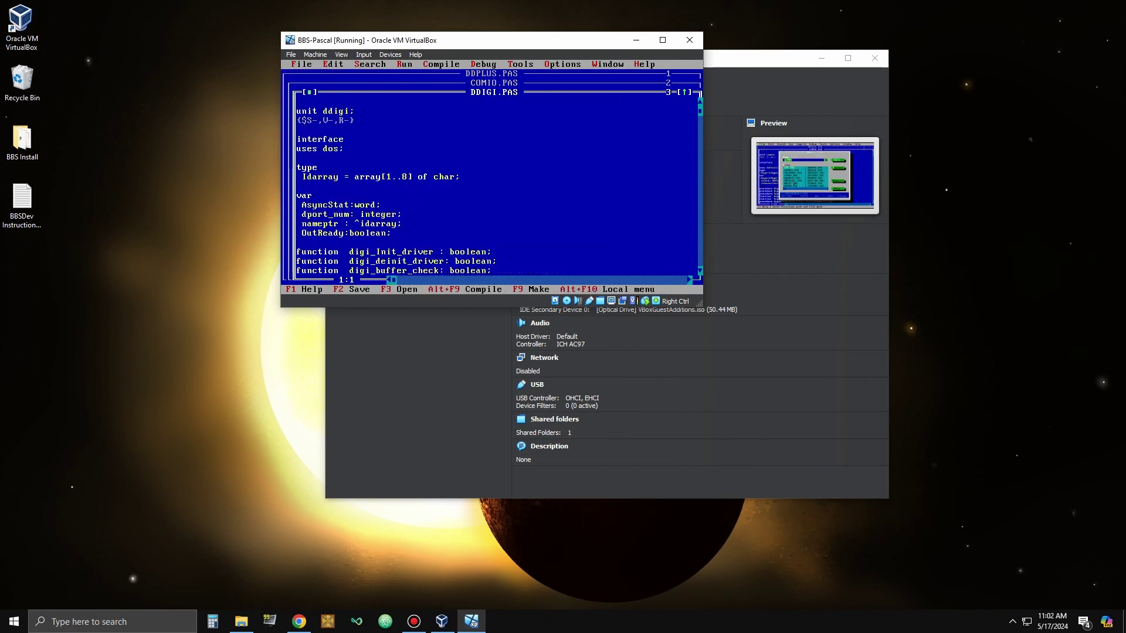
pyautogui.click(446, 64)
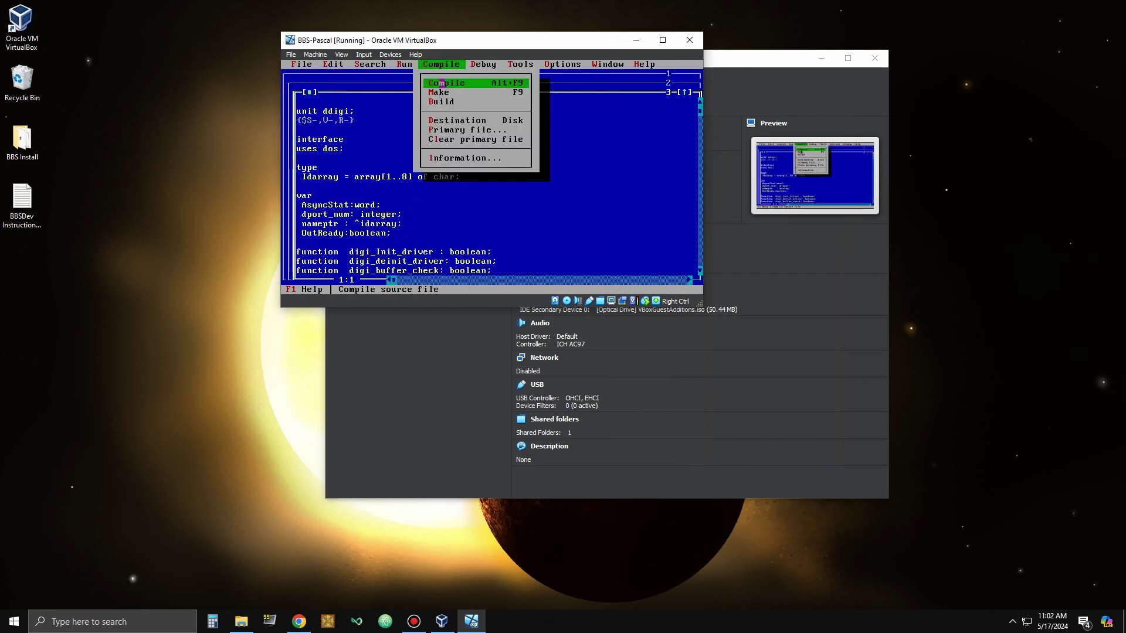
pyautogui.click(442, 82)
pyautogui.click(415, 167)
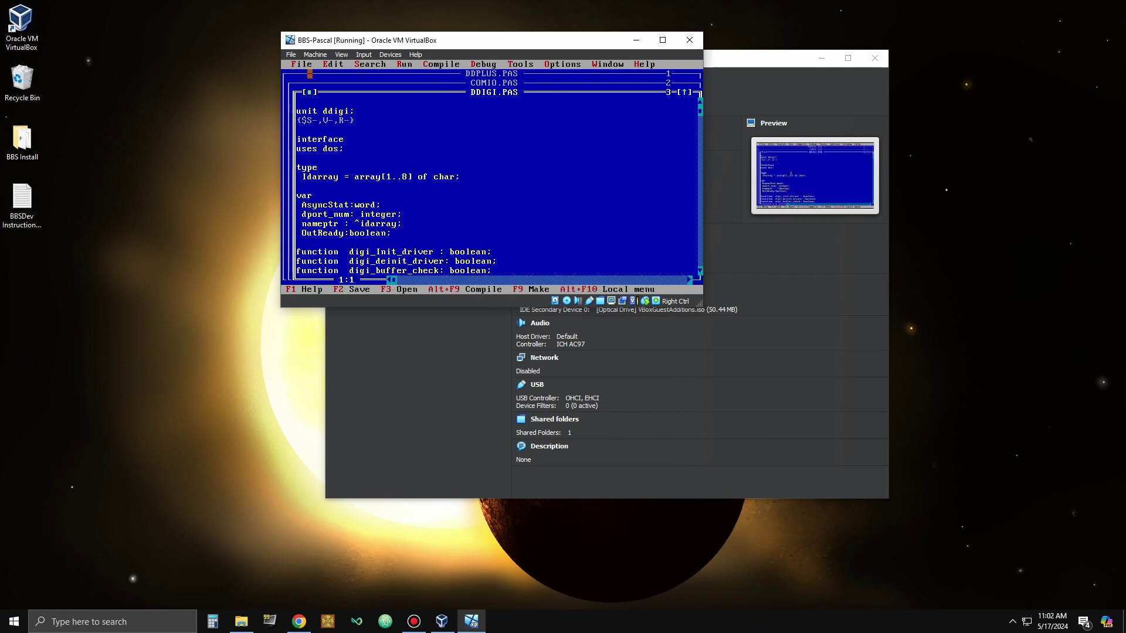
pyautogui.click(310, 92)
# - Compile COMIO.PAS and close its window, then try compiling DDPLUS.PAS again
pyautogui.click(452, 64)
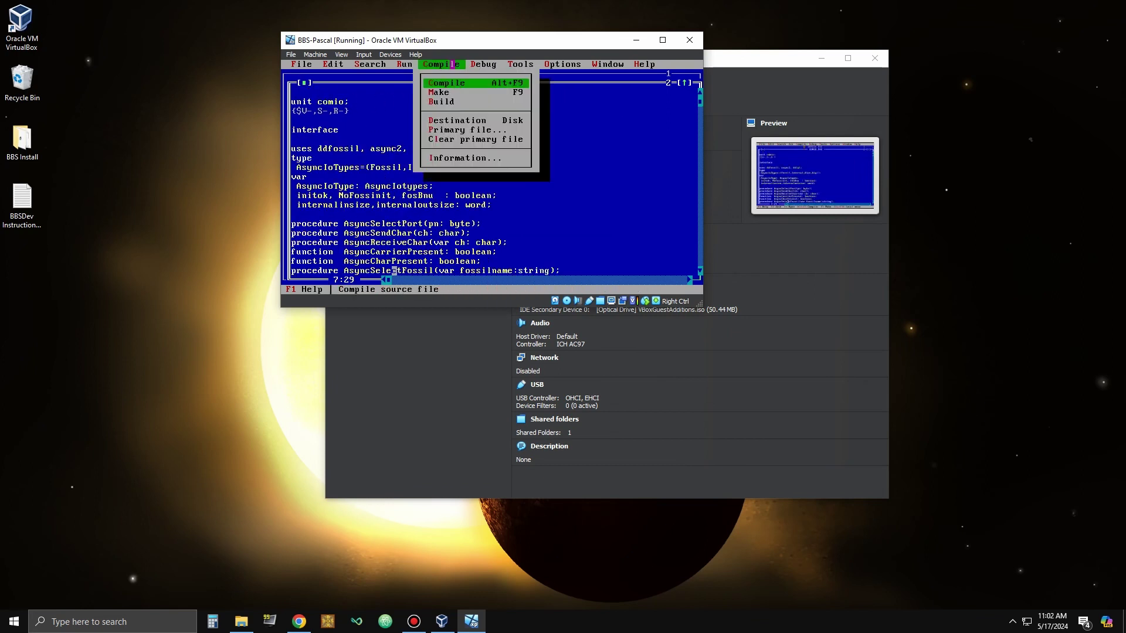
pyautogui.click(452, 82)
pyautogui.click(431, 195)
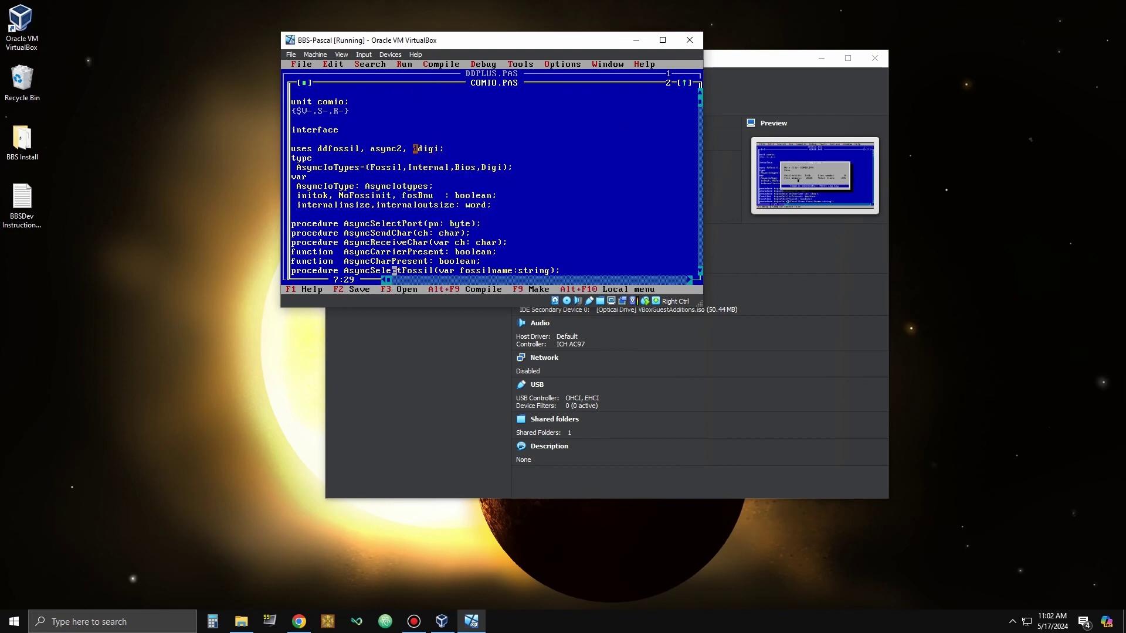
pyautogui.click(304, 83)
pyautogui.click(452, 65)
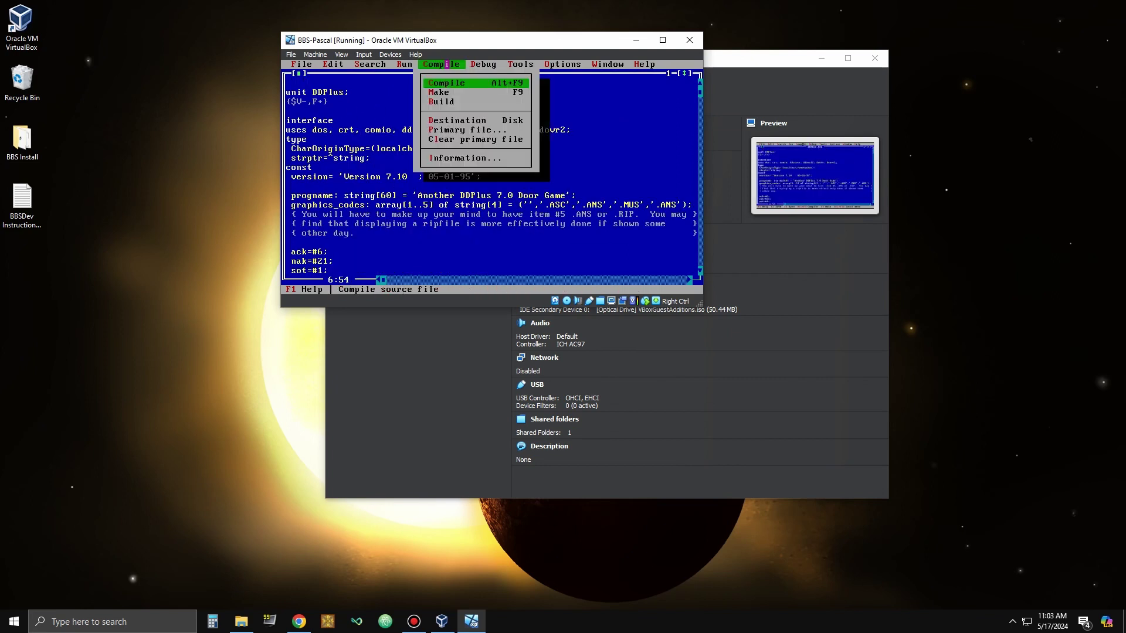
pyautogui.click(442, 83)
# - Open and compile the DDSCOTT.PAS unit, then close it and retry compiling DDPLUS.PAS
pyautogui.click(301, 65)
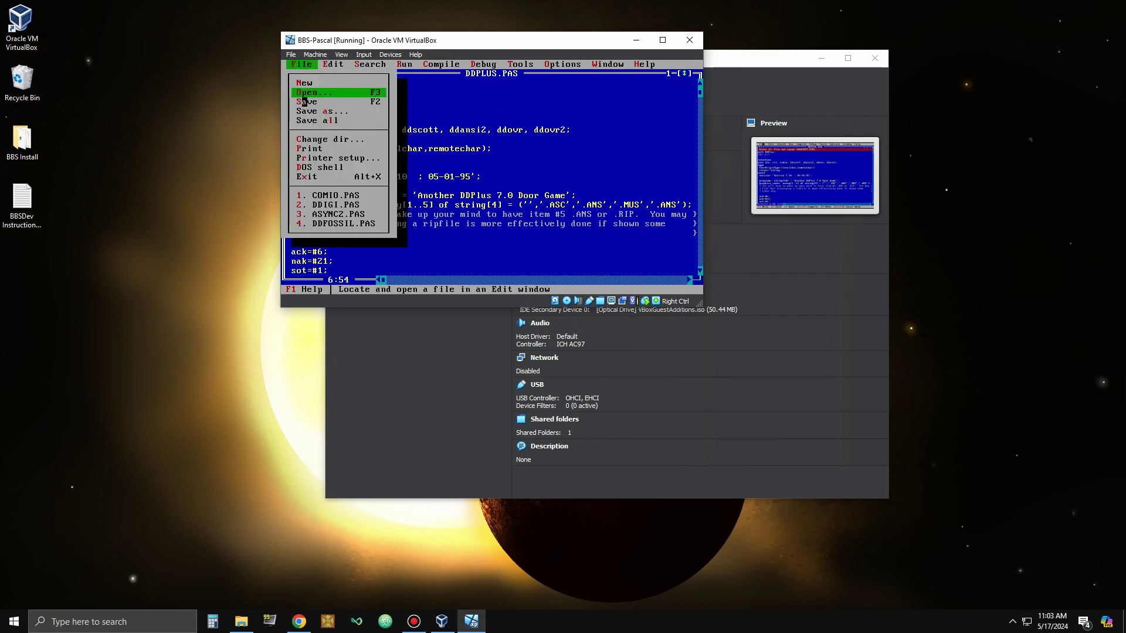
pyautogui.click(304, 88)
pyautogui.doubleClick(494, 167)
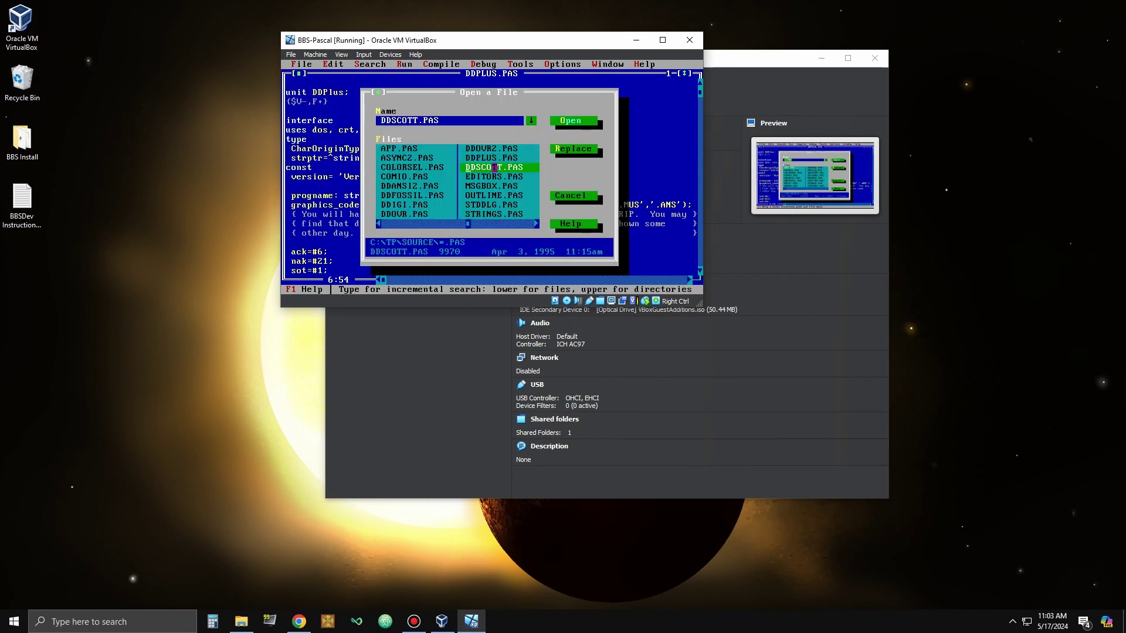
pyautogui.click(441, 64)
pyautogui.click(442, 83)
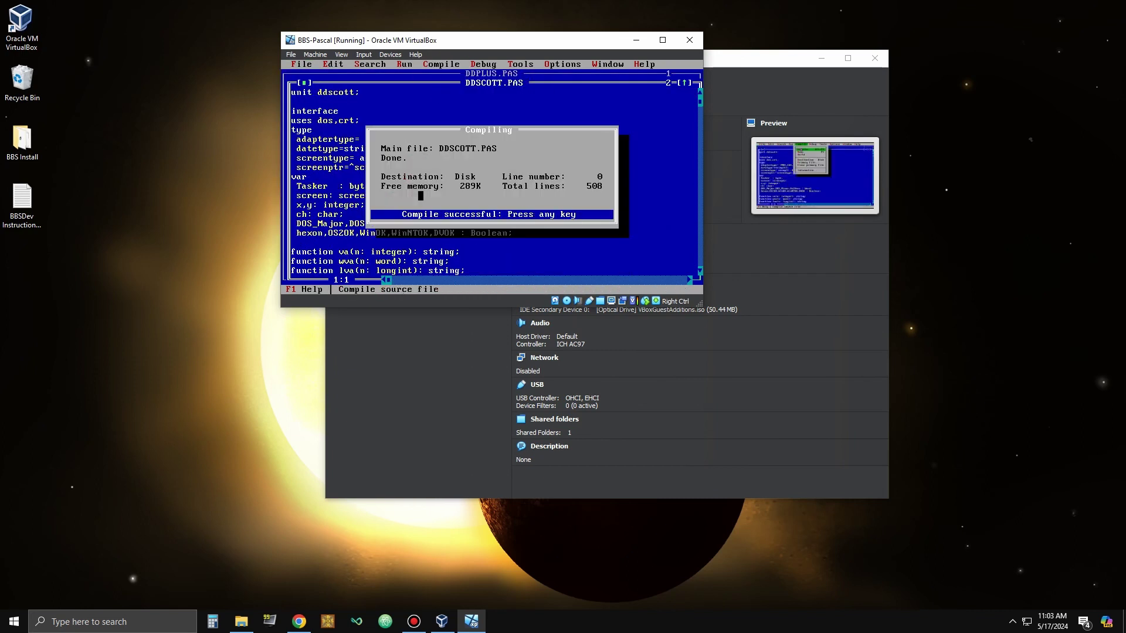
pyautogui.click(423, 159)
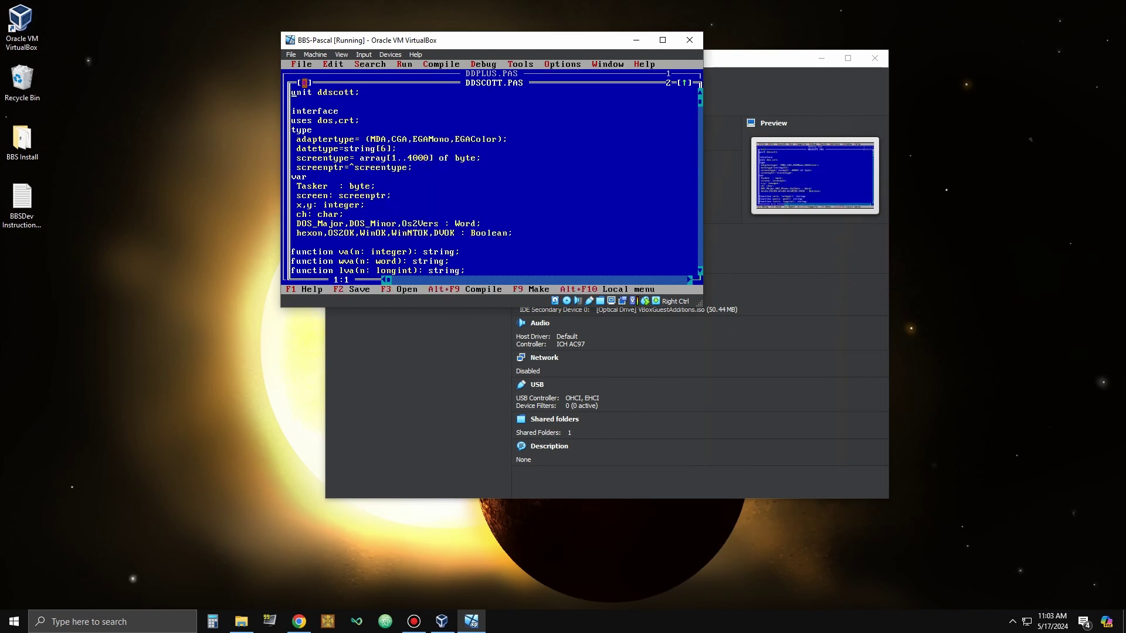
pyautogui.click(303, 83)
pyautogui.click(436, 65)
pyautogui.click(436, 83)
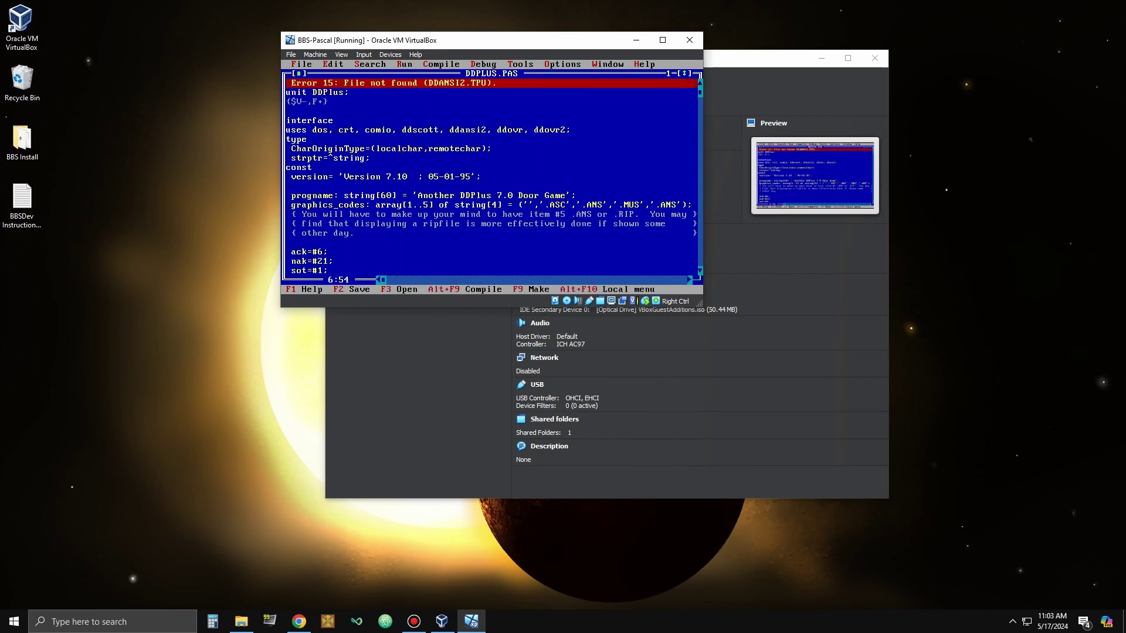
# - Open and compile the DDANSI2.PAS unit, then close it and retry compiling DDPLUS.PAS
pyautogui.click(303, 65)
pyautogui.click(315, 92)
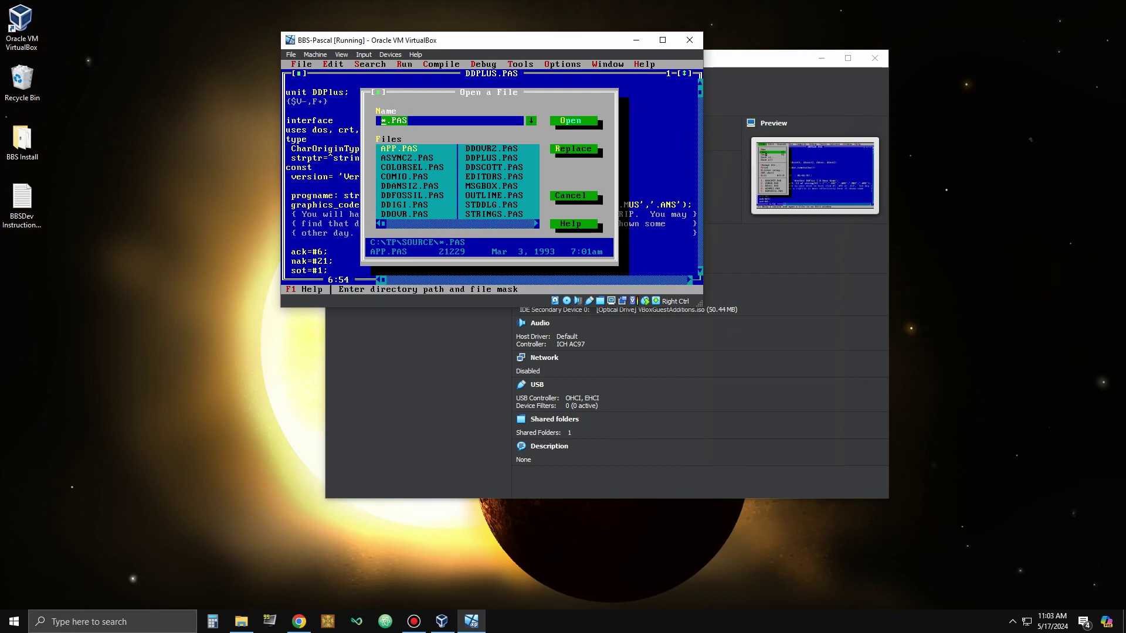
pyautogui.doubleClick(421, 186)
pyautogui.click(442, 65)
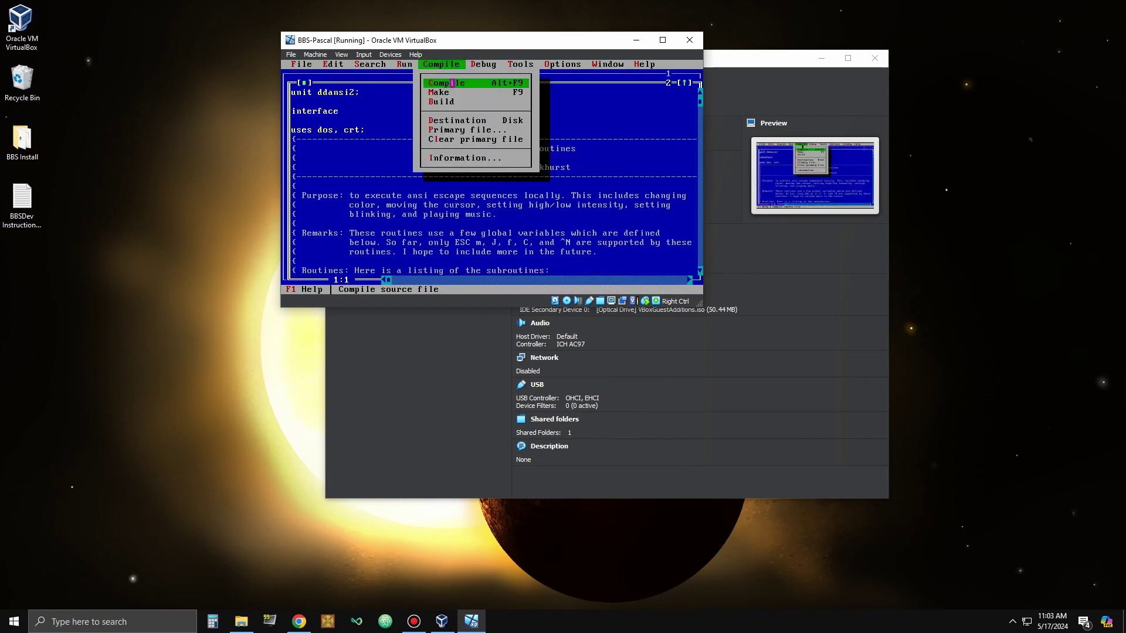
pyautogui.click(451, 82)
pyautogui.press('Return')
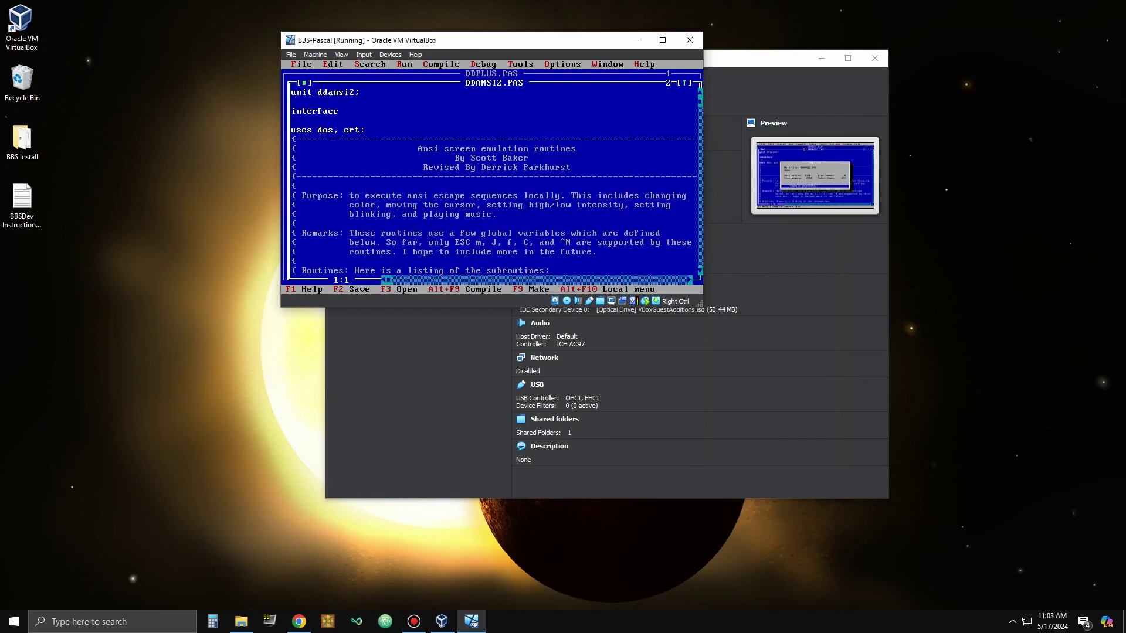
pyautogui.click(303, 83)
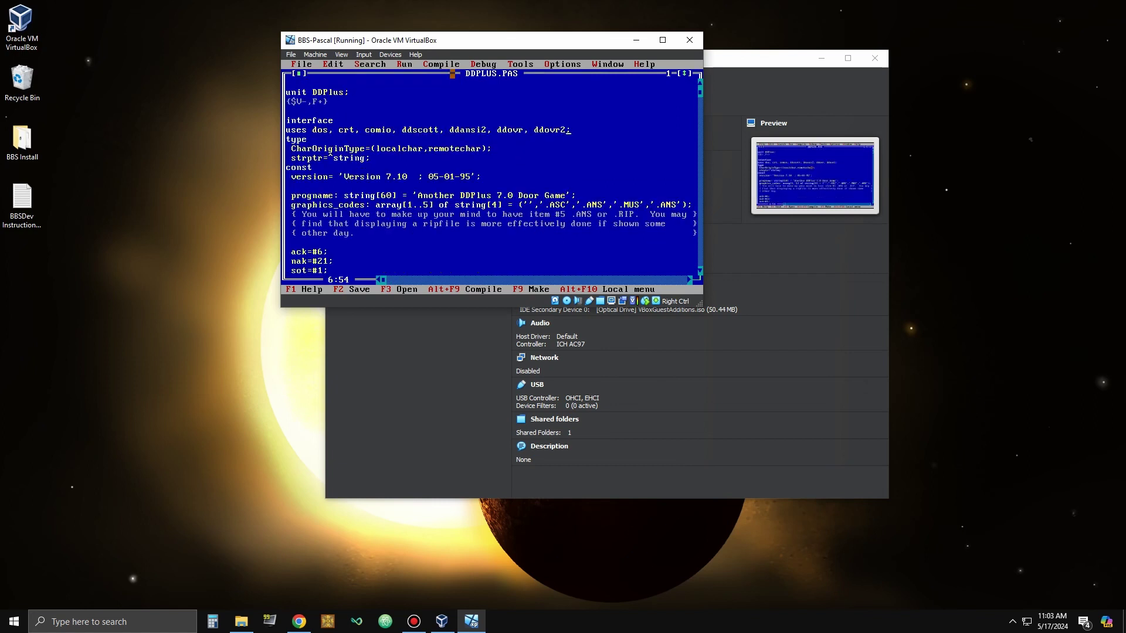
pyautogui.click(452, 64)
pyautogui.click(436, 83)
# - Open and compile the DDOVR.PAS unit, then close it and retry compiling DDPLUS.PAS
pyautogui.click(304, 65)
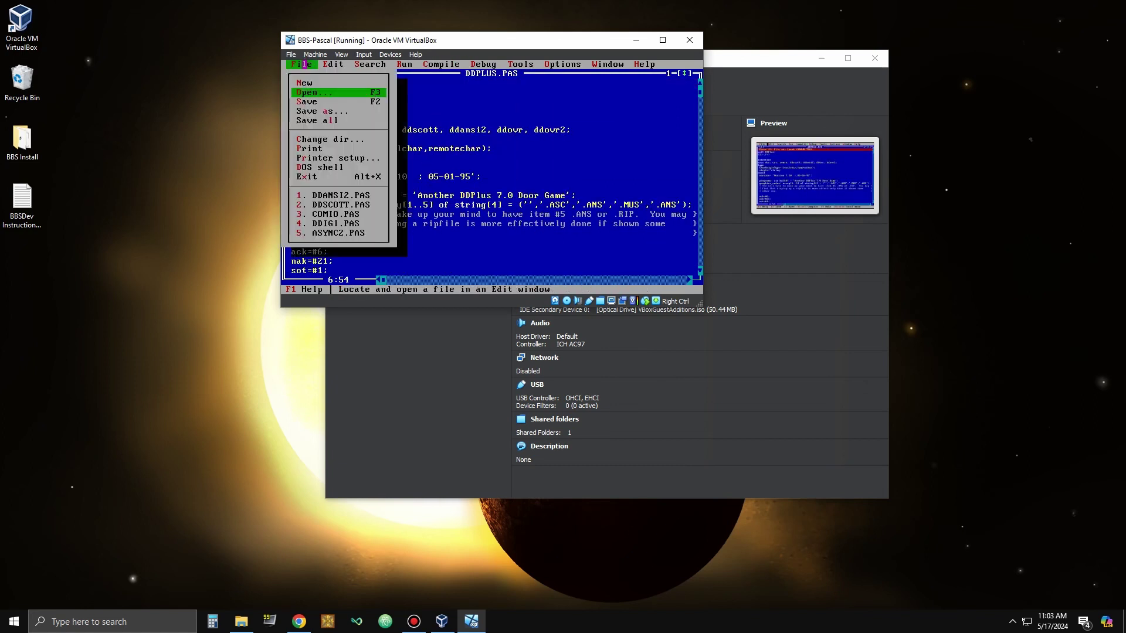
pyautogui.click(316, 92)
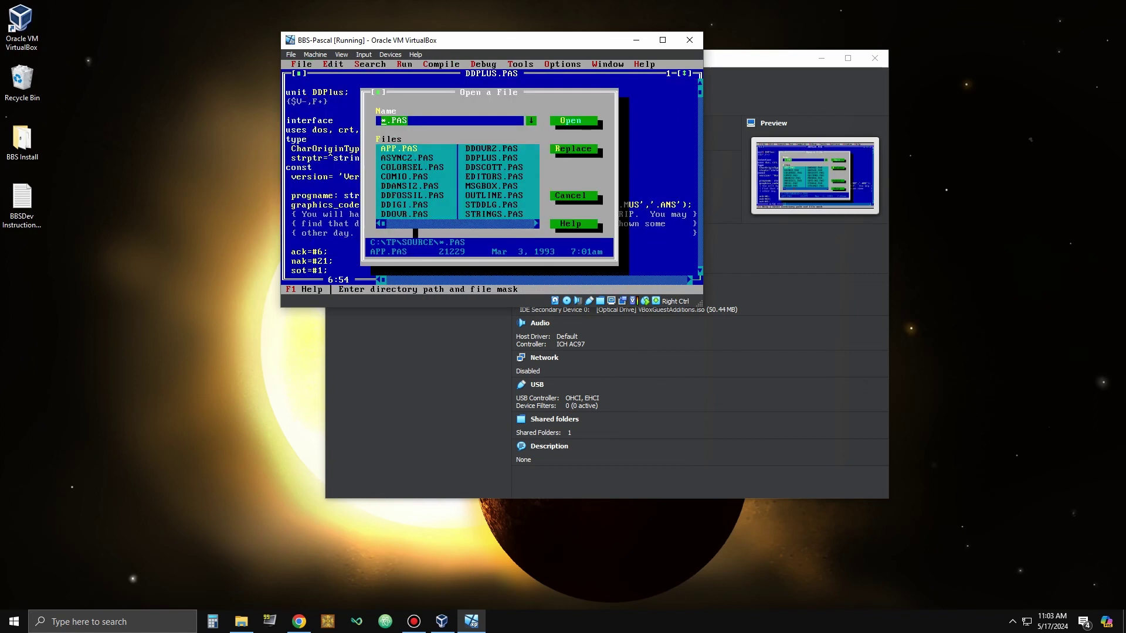
pyautogui.doubleClick(388, 214)
pyautogui.click(447, 65)
pyautogui.click(442, 83)
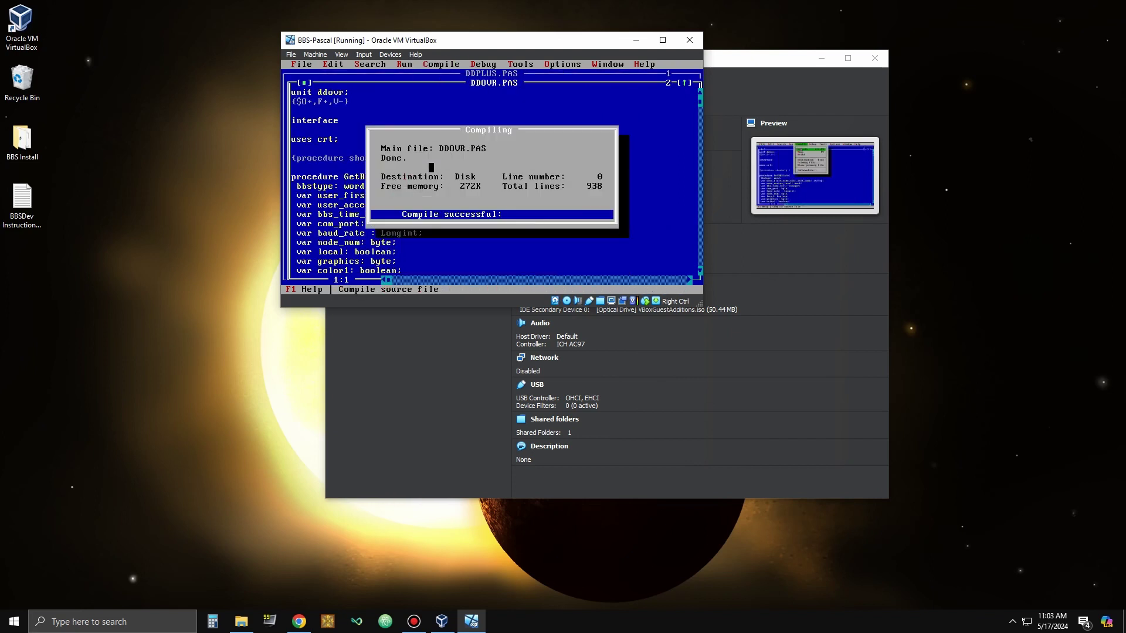
pyautogui.click(431, 167)
pyautogui.click(305, 82)
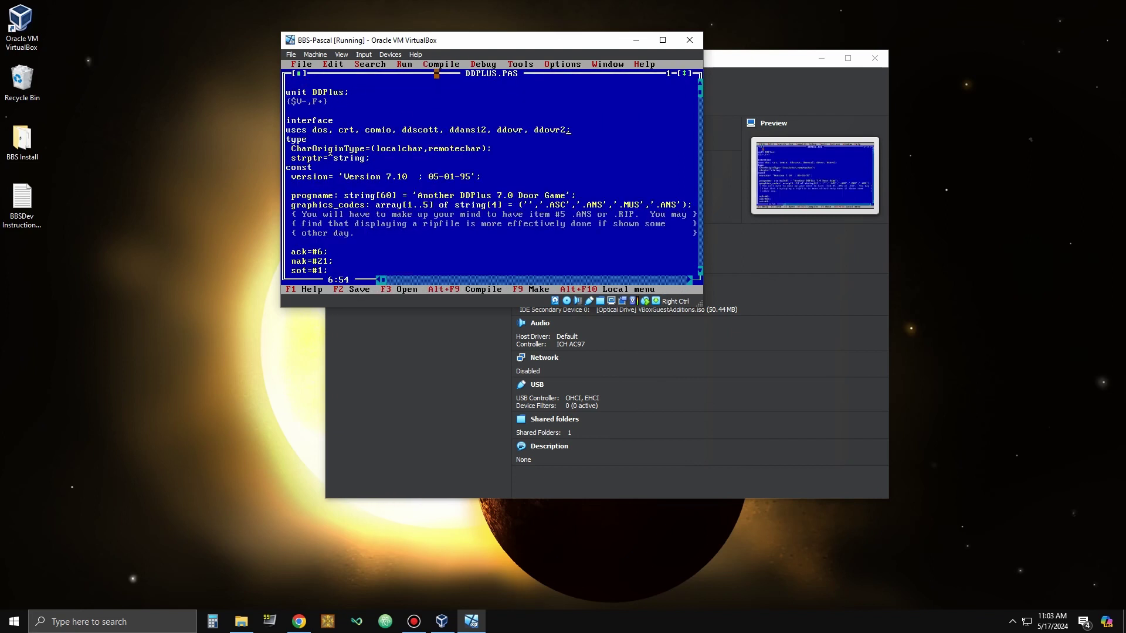
pyautogui.click(436, 65)
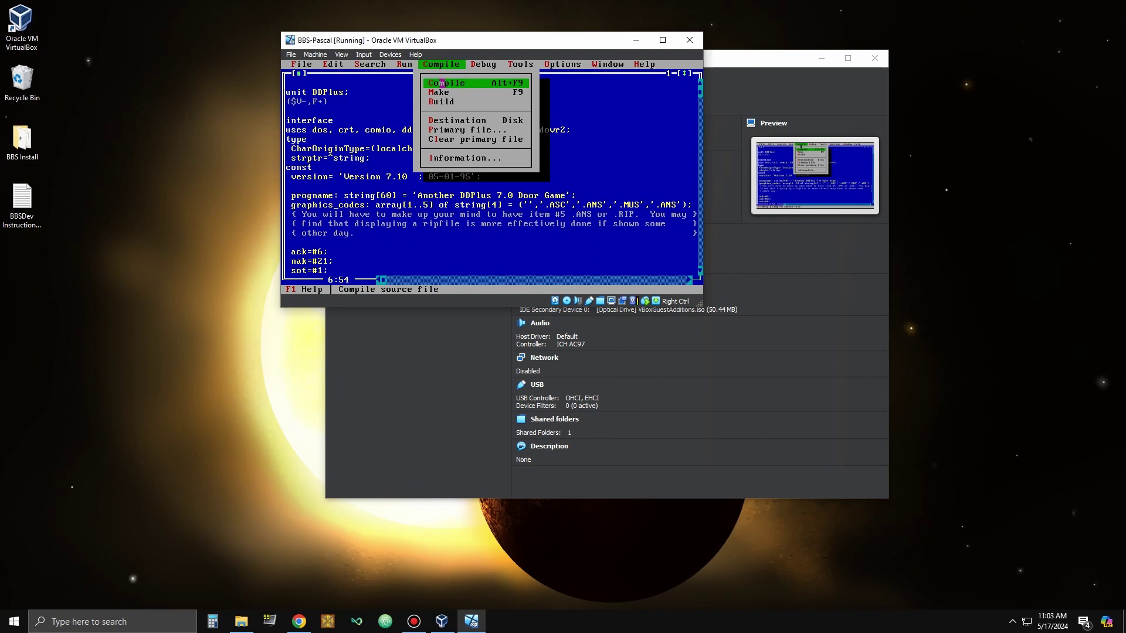
pyautogui.click(442, 83)
# - Open DDOVR2.PAS from C:\TP\SOURCE, compile it and close its editor window
pyautogui.click(302, 64)
pyautogui.click(307, 92)
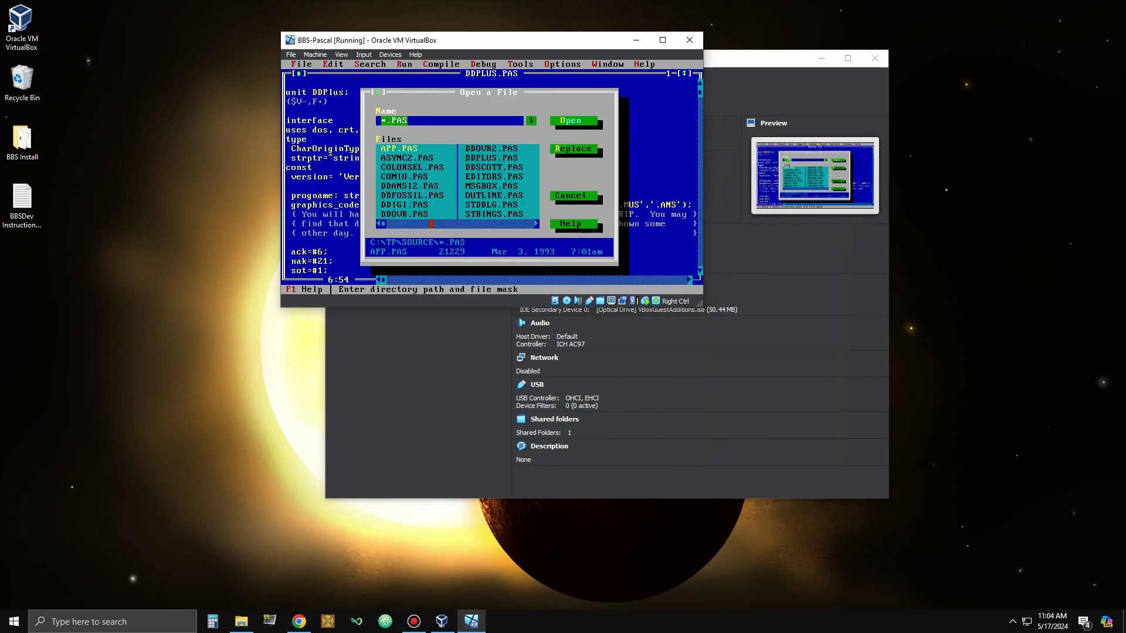
pyautogui.doubleClick(489, 148)
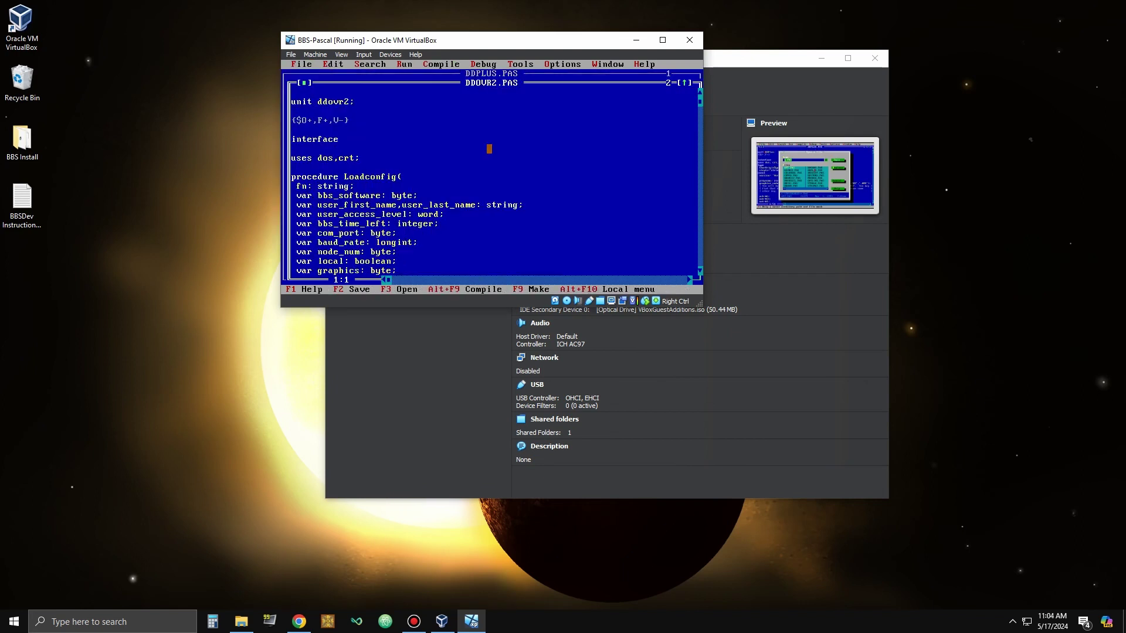
pyautogui.click(452, 65)
pyautogui.click(446, 83)
pyautogui.click(436, 195)
pyautogui.click(304, 83)
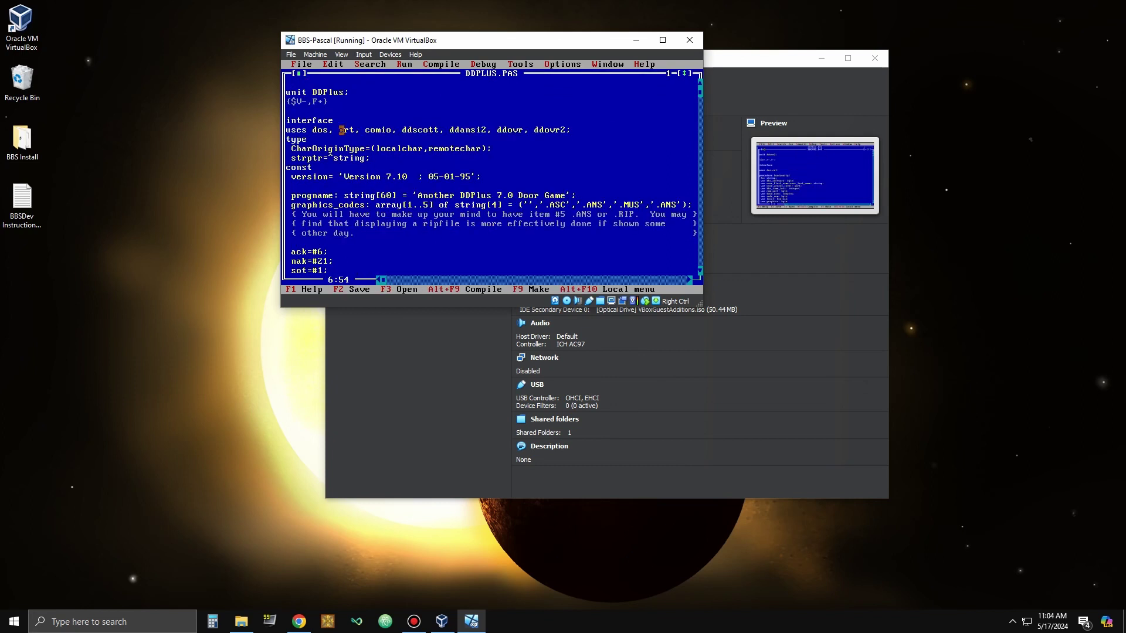
# - Compile the DDPLUS.PAS unit and dismiss the compile result
pyautogui.click(442, 64)
pyautogui.click(436, 83)
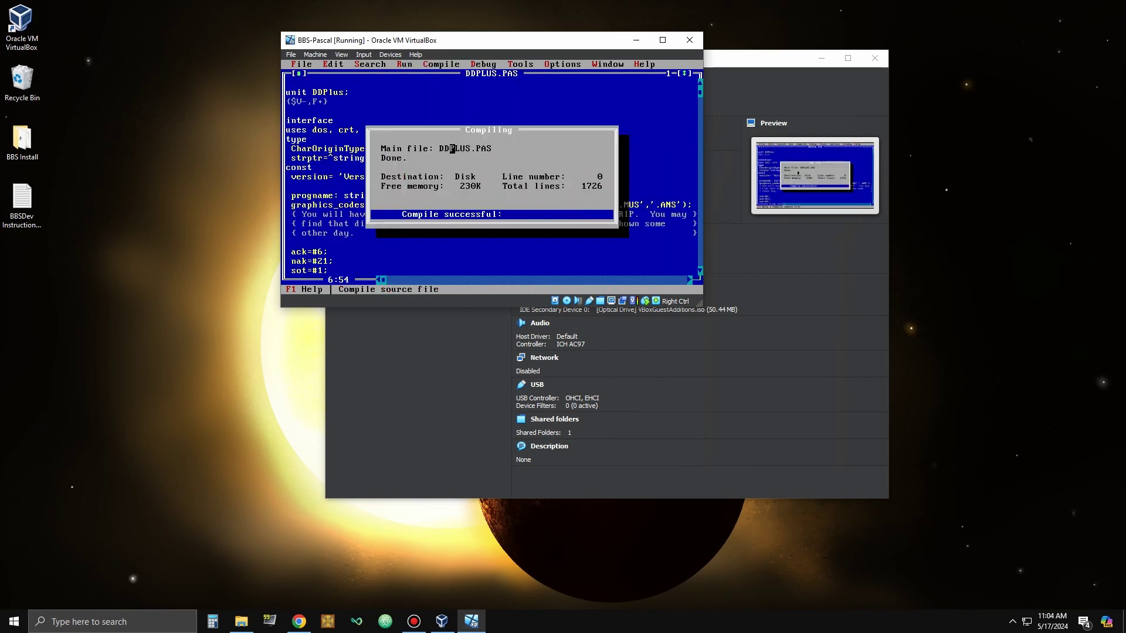
pyautogui.click(458, 186)
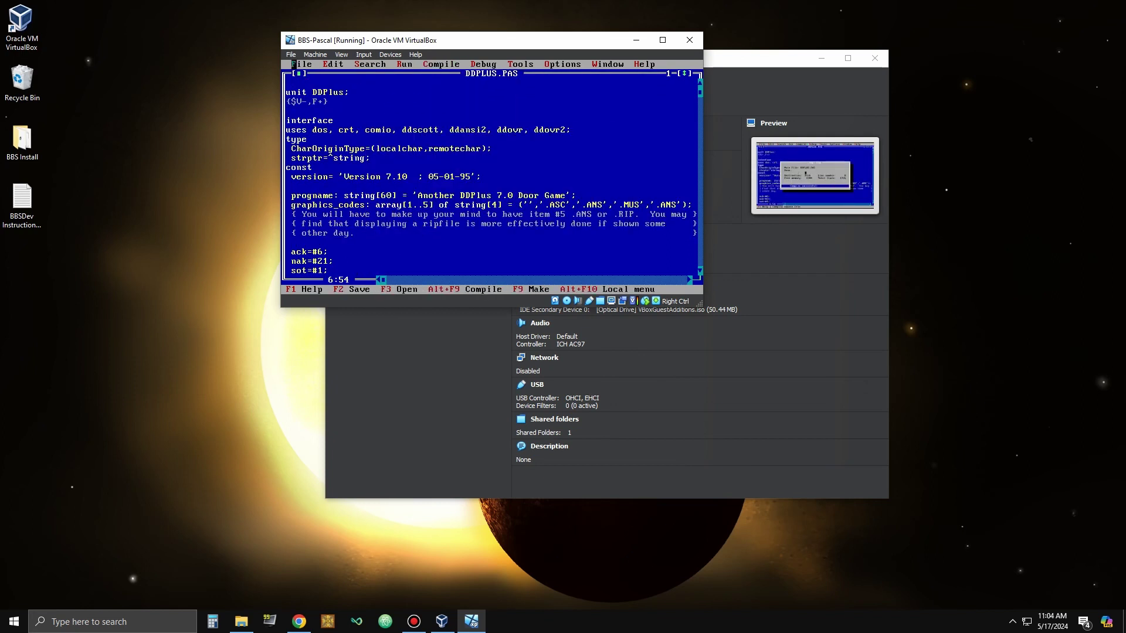
# - Exit Turbo Pascal and check the C:\TP\UNITS folder for the compiled DDPLUS.TPU unit
pyautogui.click(294, 65)
pyautogui.click(305, 177)
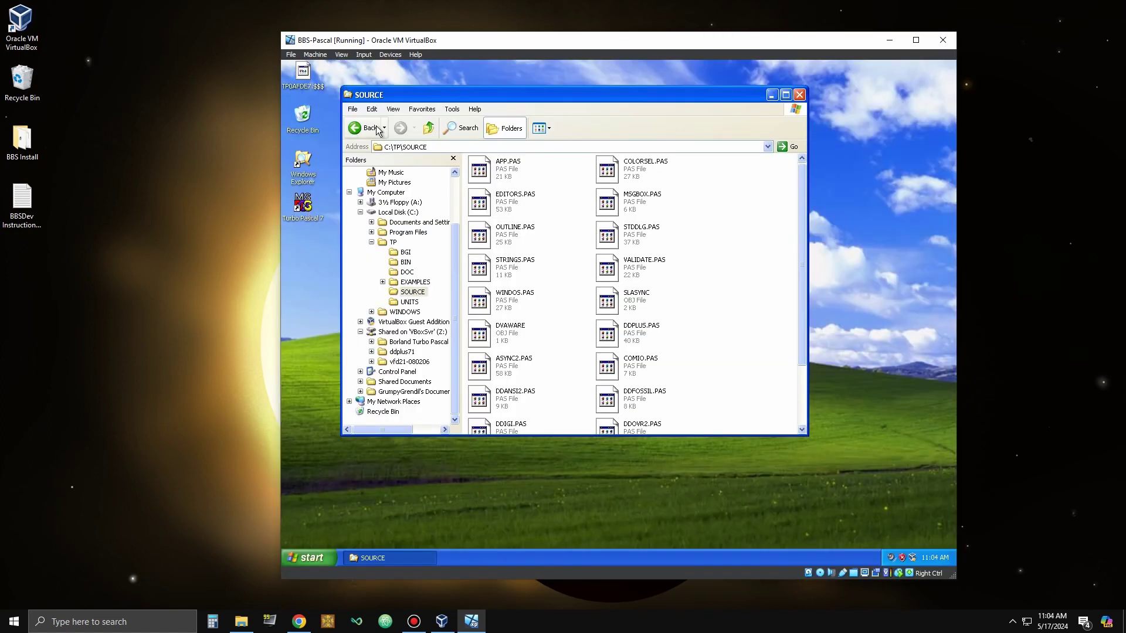
pyautogui.click(412, 301)
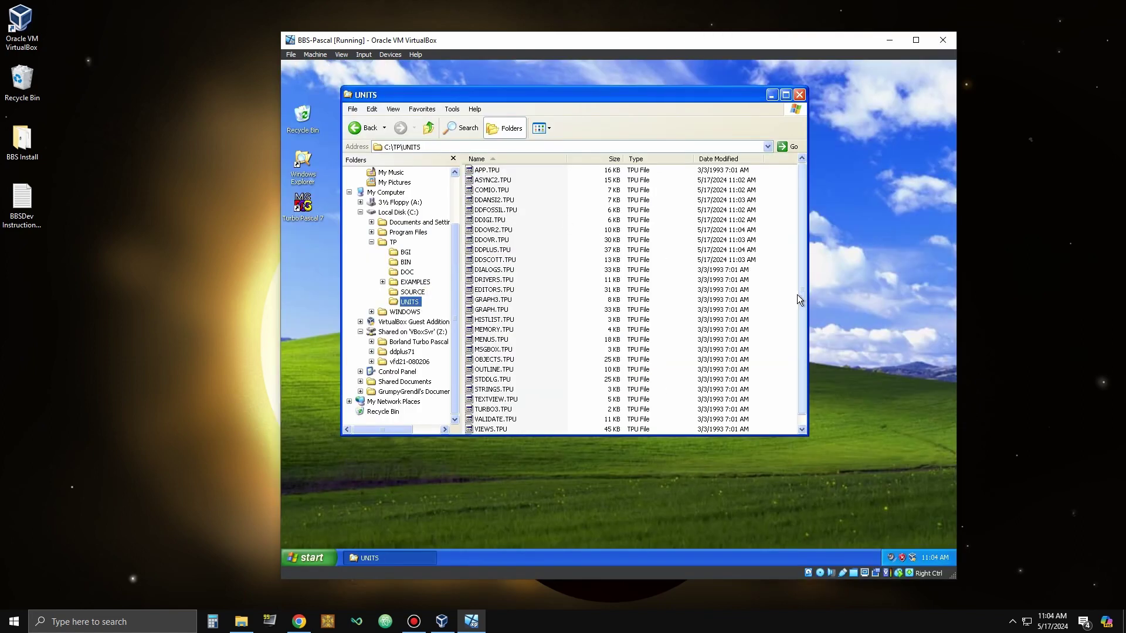
pyautogui.click(496, 250)
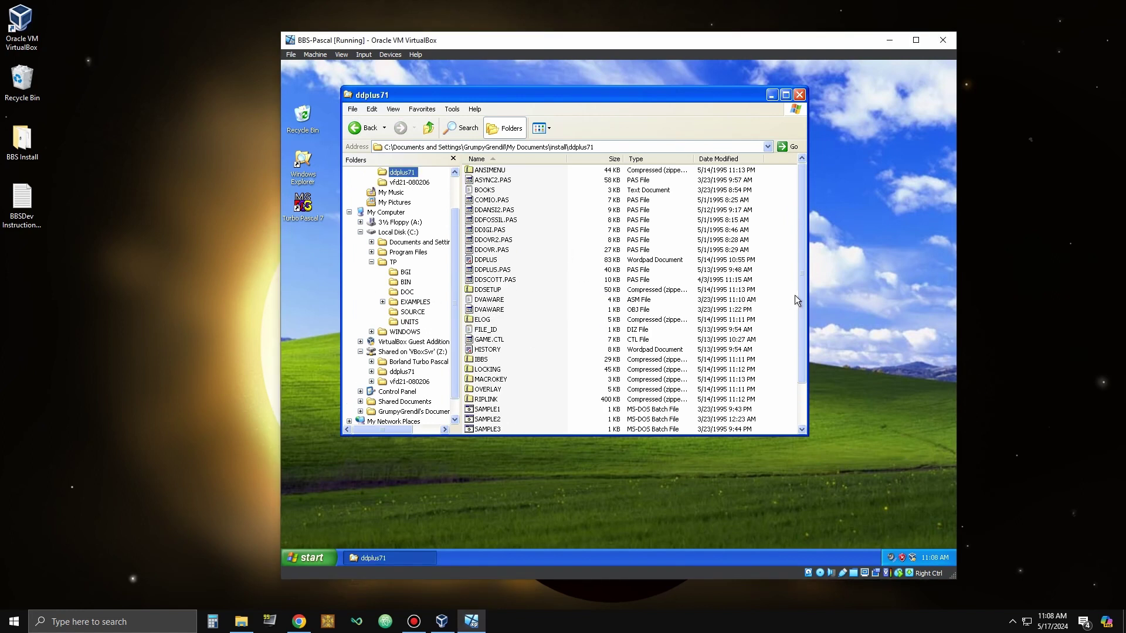
# - Open the DDPLUS document in the ddplus71 folder, examine its NUMDOOR.PAS sample listing, and close it
pyautogui.moveTo(797, 295); pyautogui.dragTo(786, 347)
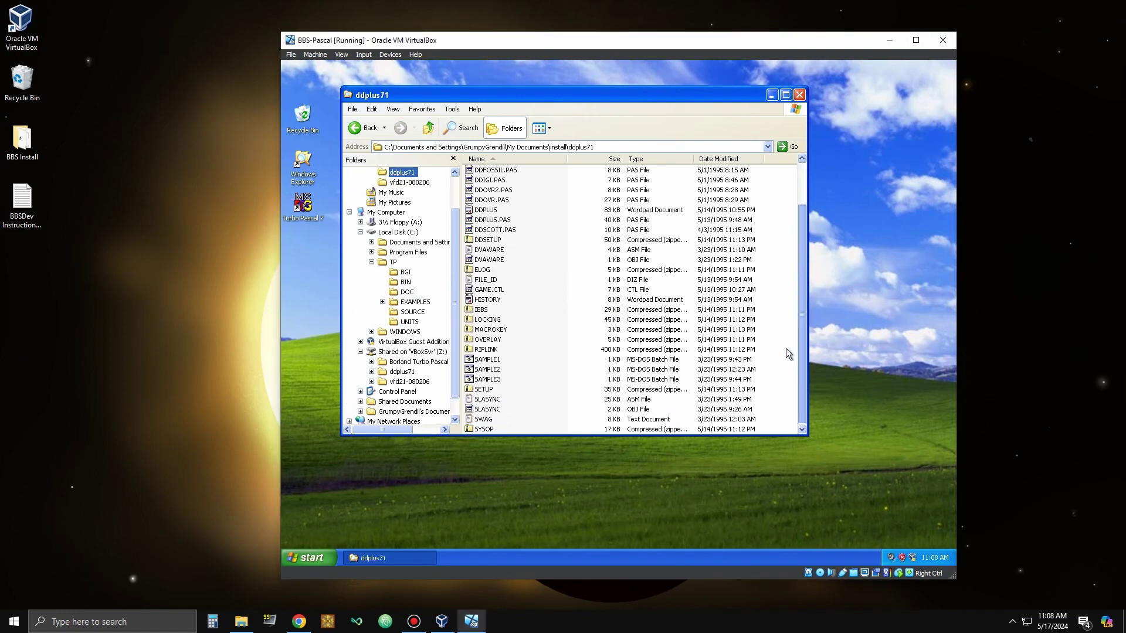
pyautogui.click(489, 211)
pyautogui.doubleClick(489, 211)
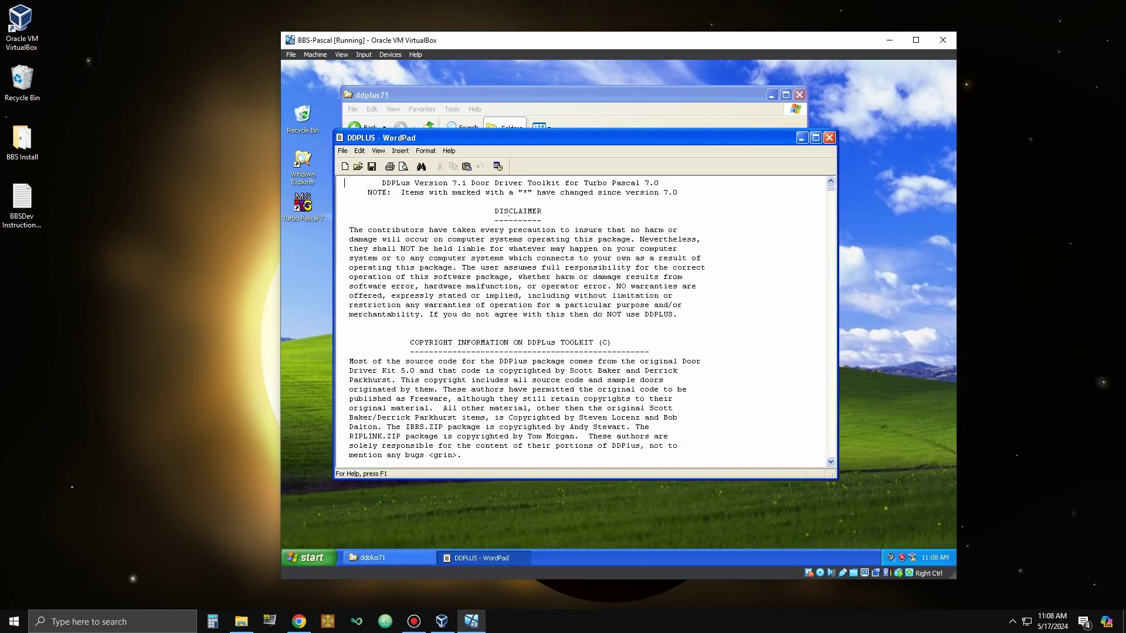
pyautogui.moveTo(831, 199); pyautogui.dragTo(790, 404)
pyautogui.scroll(20, 372, 258)
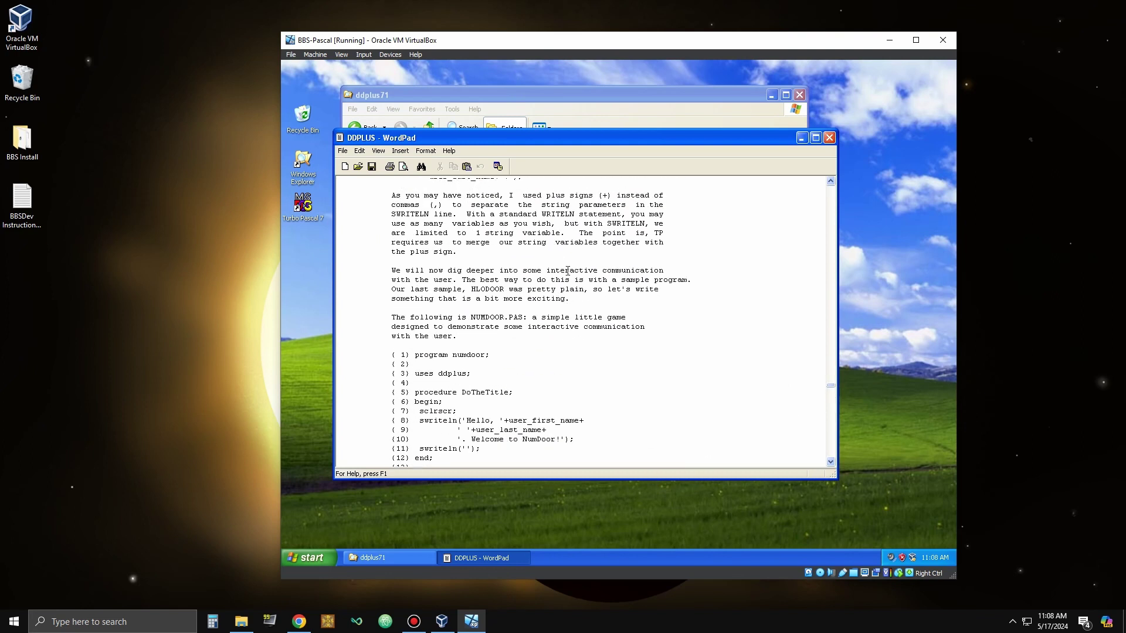
pyautogui.scroll(-2, 372, 259)
pyautogui.scroll(-10, 419, 382)
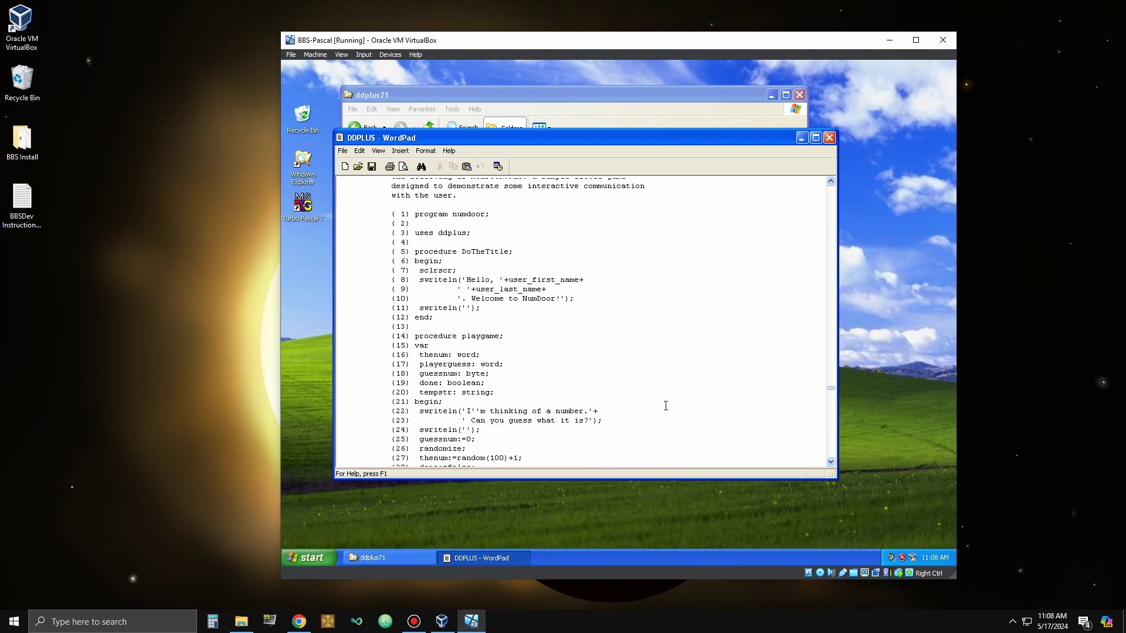
pyautogui.scroll(-9, 756, 387)
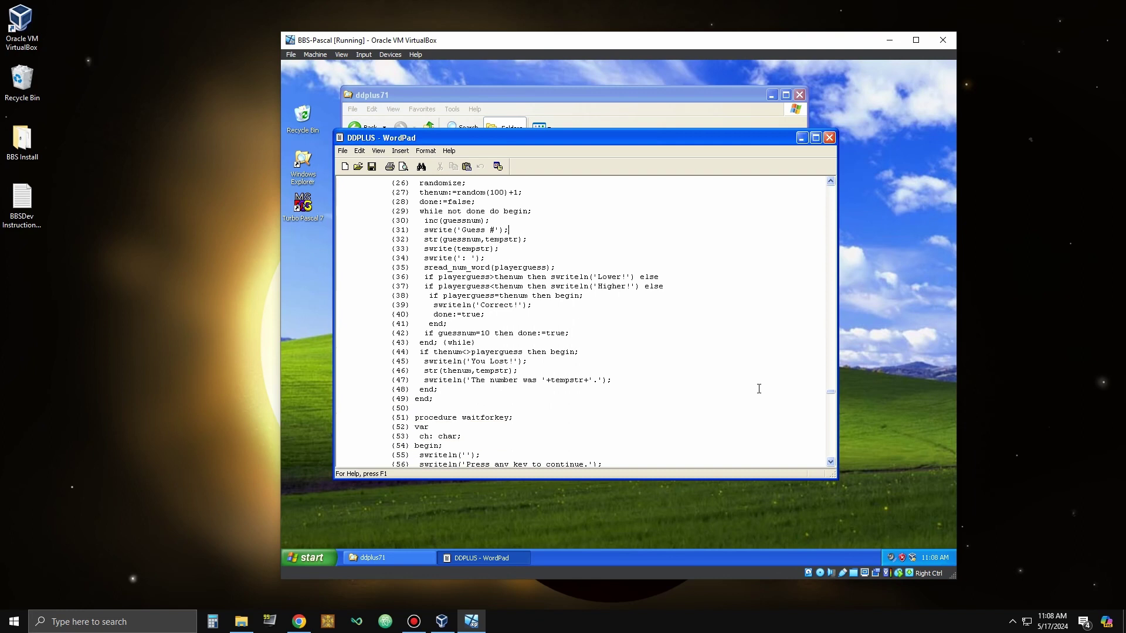
pyautogui.click(829, 137)
# - Copy NUMDOOR.PAS and the DOSBox0.74-3-win32-installer from the shared Z: drive into the install folder in My Documents
pyautogui.click(431, 351)
pyautogui.click(479, 236)
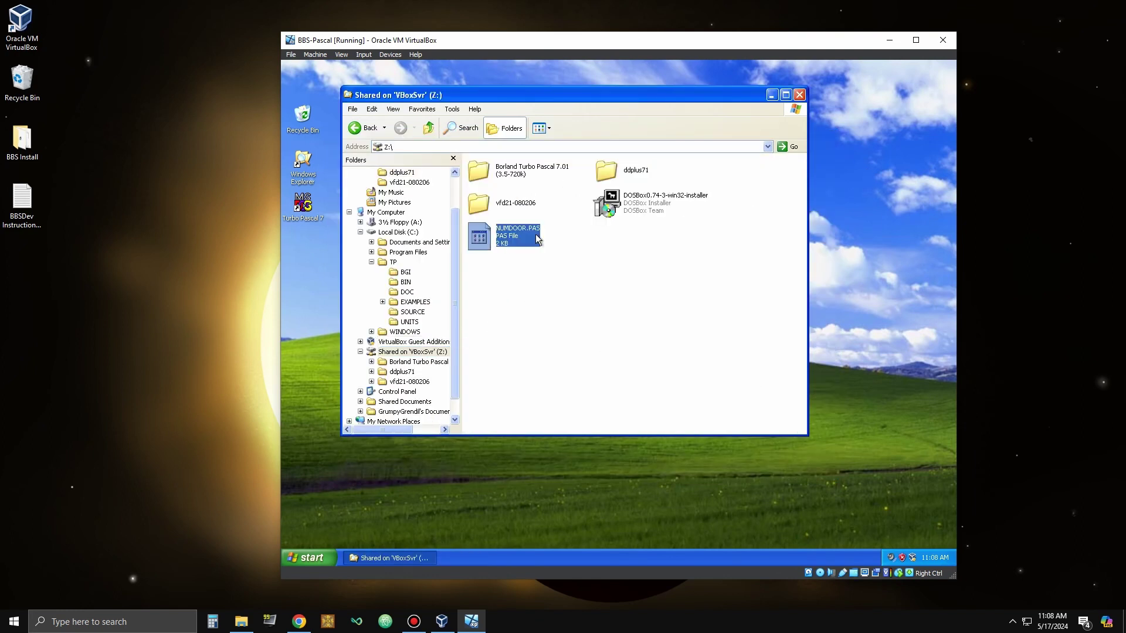
pyautogui.keyDown('ctrl'); pyautogui.click(607, 203); pyautogui.keyUp('ctrl')
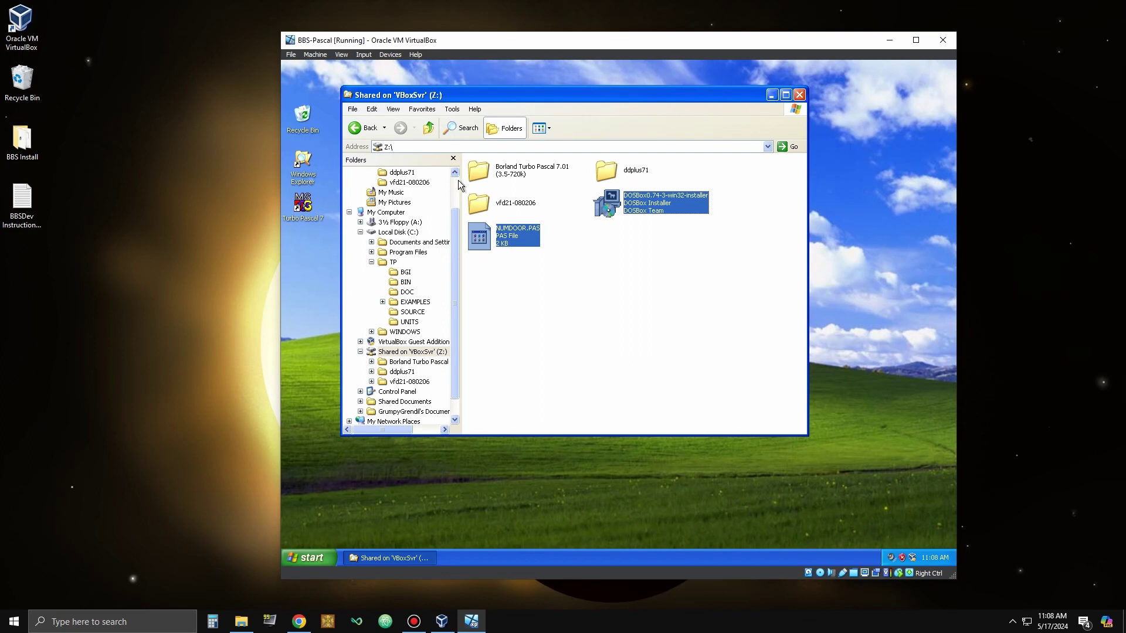
pyautogui.scroll(2, 422, 194)
pyautogui.click(386, 192)
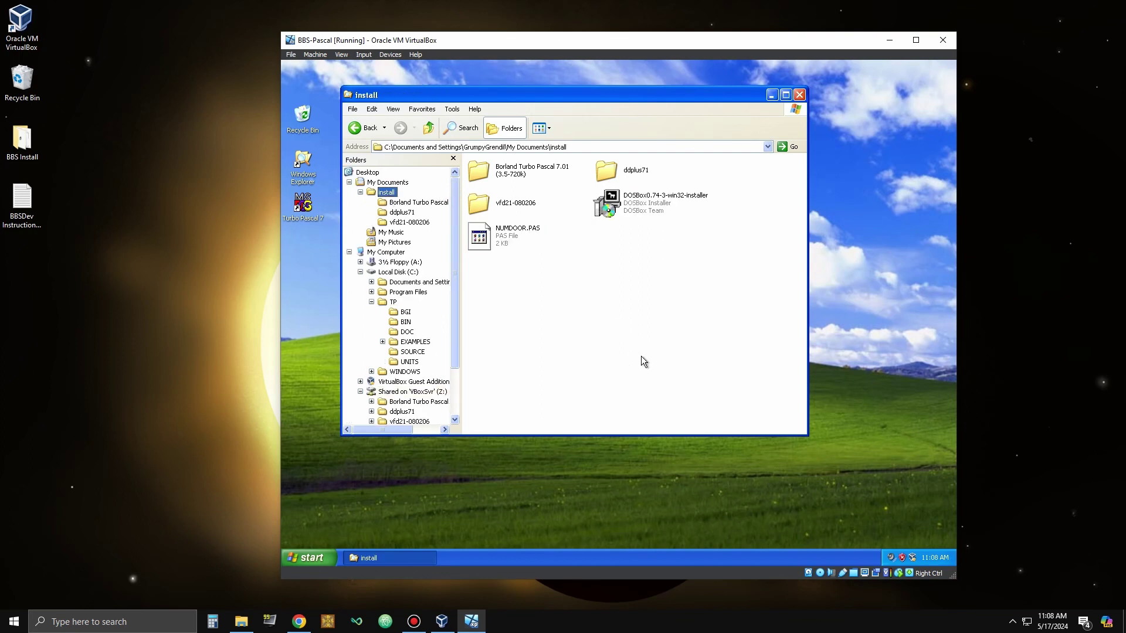
# - Copy NUMDOOR.PAS from the install folder to C:\TP\SOURCE and launch Turbo Pascal 7
pyautogui.rightClick(480, 242)
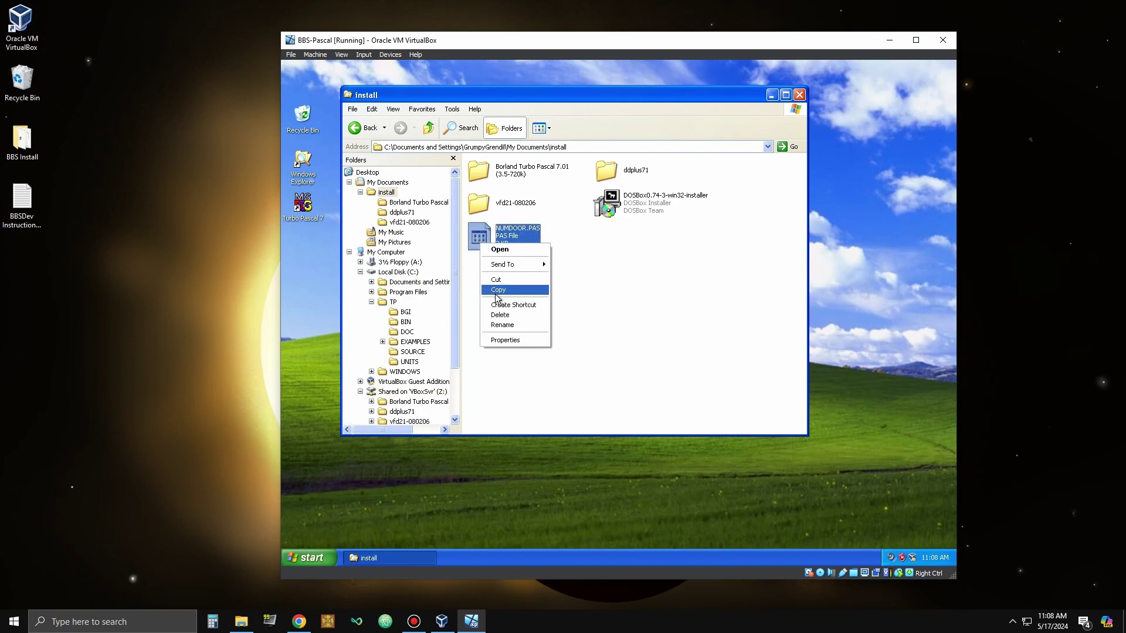
pyautogui.click(439, 338)
pyautogui.click(412, 351)
pyautogui.rightClick(720, 364)
pyautogui.click(738, 427)
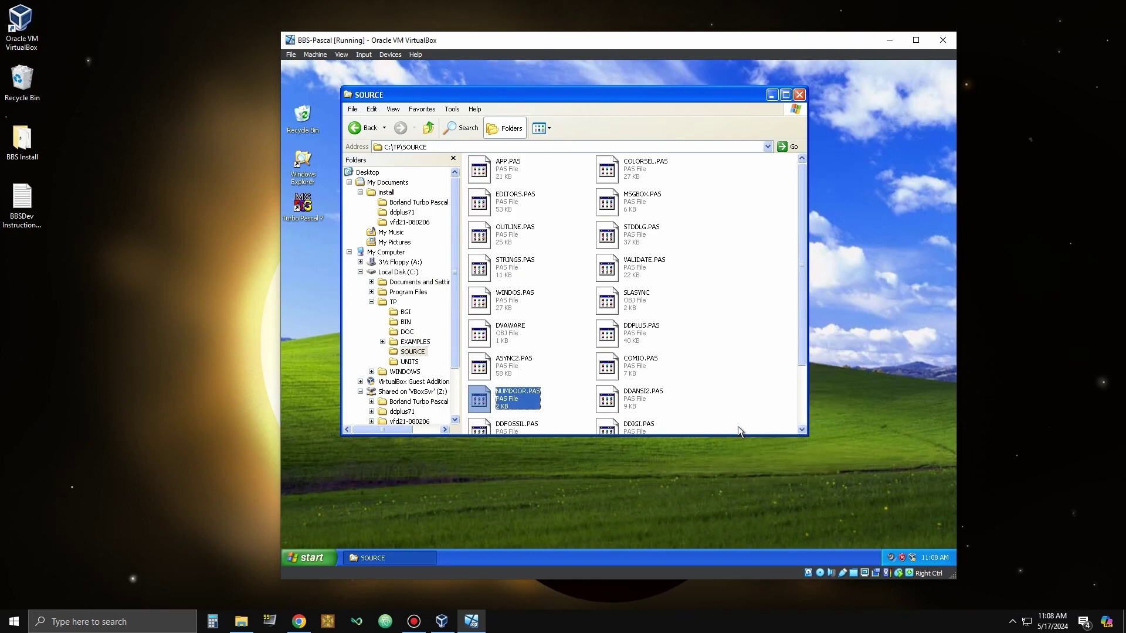
pyautogui.moveTo(322, 207); pyautogui.dragTo(322, 208)
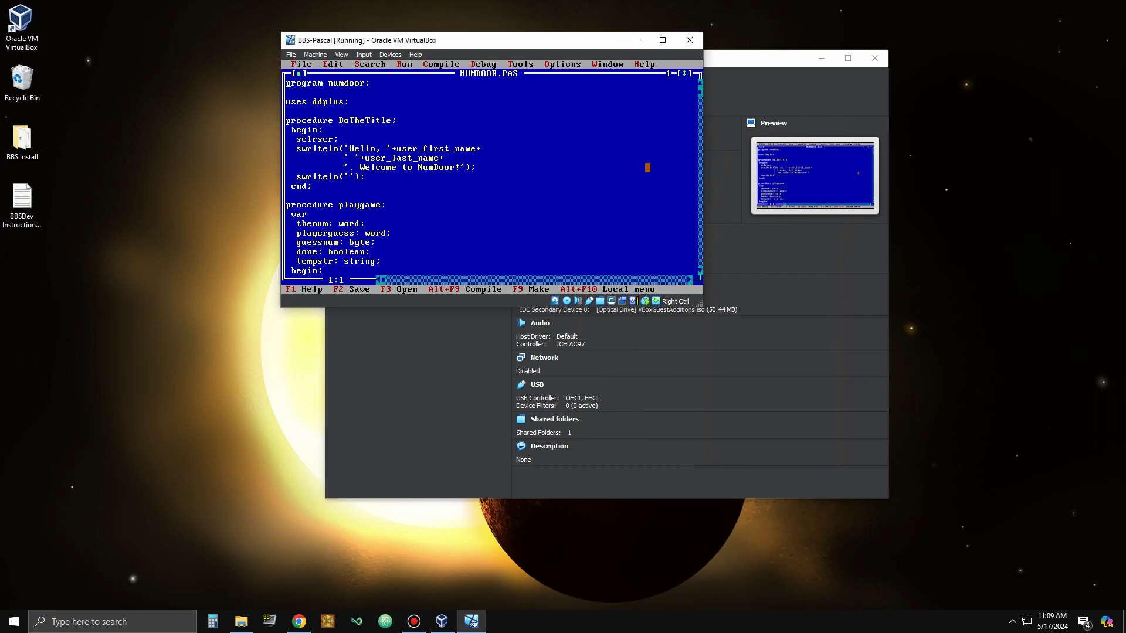
# - Review the NUMDOOR.PAS source code from beginning to end, then return to its first line
pyautogui.press('Down')
pyautogui.press('Down')
pyautogui.press('Down')
pyautogui.press('Down')
pyautogui.press('Down')
pyautogui.press('Down')
pyautogui.press('Down')
pyautogui.press('Down')
pyautogui.press('Down')
pyautogui.press('Down')
pyautogui.press('Down')
pyautogui.press('Down')
pyautogui.press('Down')
pyautogui.press('Down')
pyautogui.press('Down')
pyautogui.press('Down')
pyautogui.press('Down')
pyautogui.press('Down')
pyautogui.press('Down')
pyautogui.press('Down')
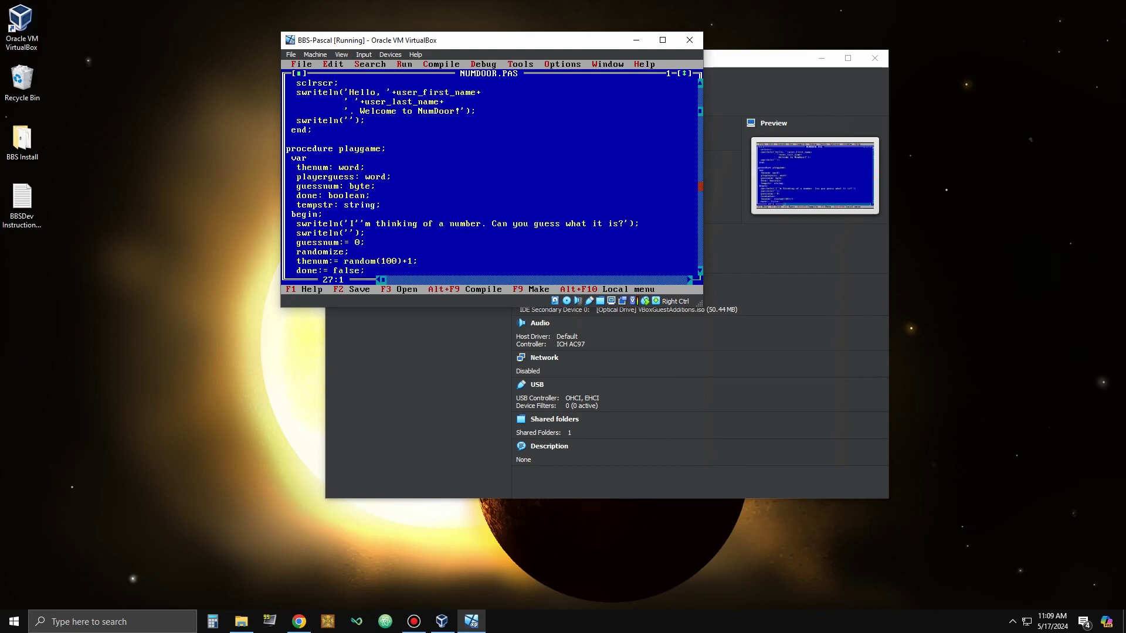
pyautogui.press('Down')
pyautogui.press('Down')
pyautogui.press('Down')
pyautogui.press('Down')
pyautogui.press('Down')
pyautogui.press('Down')
pyautogui.press('Down')
pyautogui.press('Down')
pyautogui.press('Down')
pyautogui.press('Down')
pyautogui.press('Down')
pyautogui.press('Down')
pyautogui.press('Down')
pyautogui.press('Down')
pyautogui.press('Down')
pyautogui.press('Down')
pyautogui.press('Down')
pyautogui.press('Down')
pyautogui.press('Down')
pyautogui.press('Down')
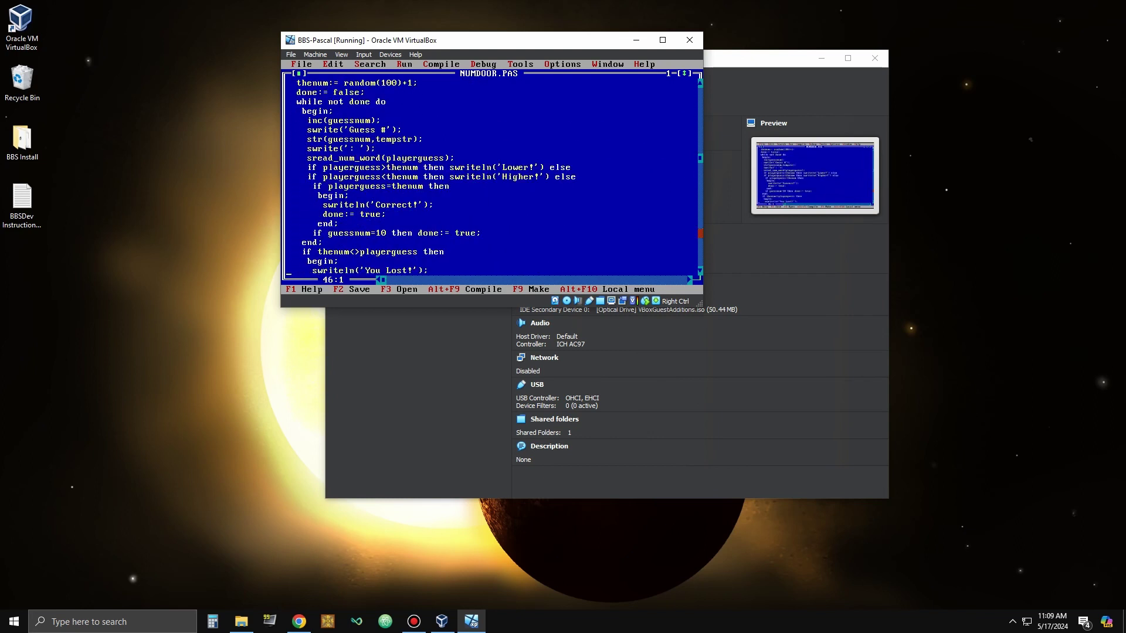
pyautogui.press('Down')
pyautogui.press('Down')
pyautogui.press('Down')
pyautogui.press('Down')
pyautogui.press('Down')
pyautogui.press('Down')
pyautogui.press('Down')
pyautogui.press('Down')
pyautogui.press('Down')
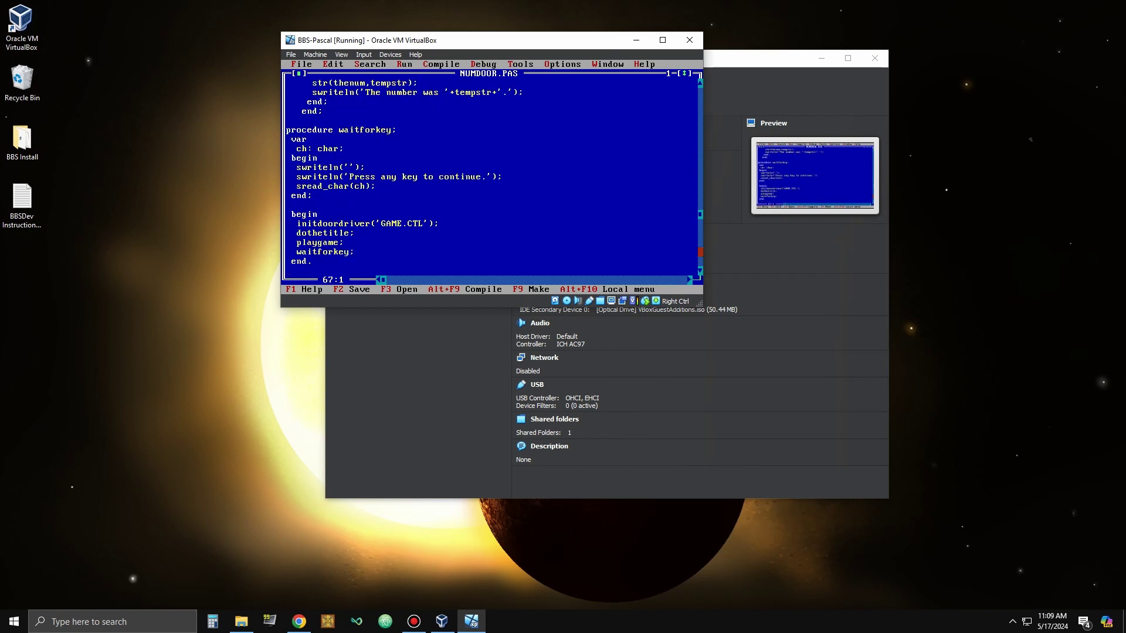
pyautogui.press('Up')
pyautogui.press('Up')
pyautogui.press('Up')
pyautogui.press('Up')
pyautogui.press('Up')
pyautogui.press('Up')
pyautogui.press('Up')
pyautogui.press('Up')
pyautogui.press('Up')
pyautogui.press('Up')
pyautogui.press('Up')
pyautogui.press('Up')
pyautogui.press('Up')
pyautogui.press('Up')
pyautogui.press('Up')
pyautogui.press('Up')
pyautogui.press('Up')
pyautogui.press('Up')
pyautogui.press('Up')
pyautogui.press('Up')
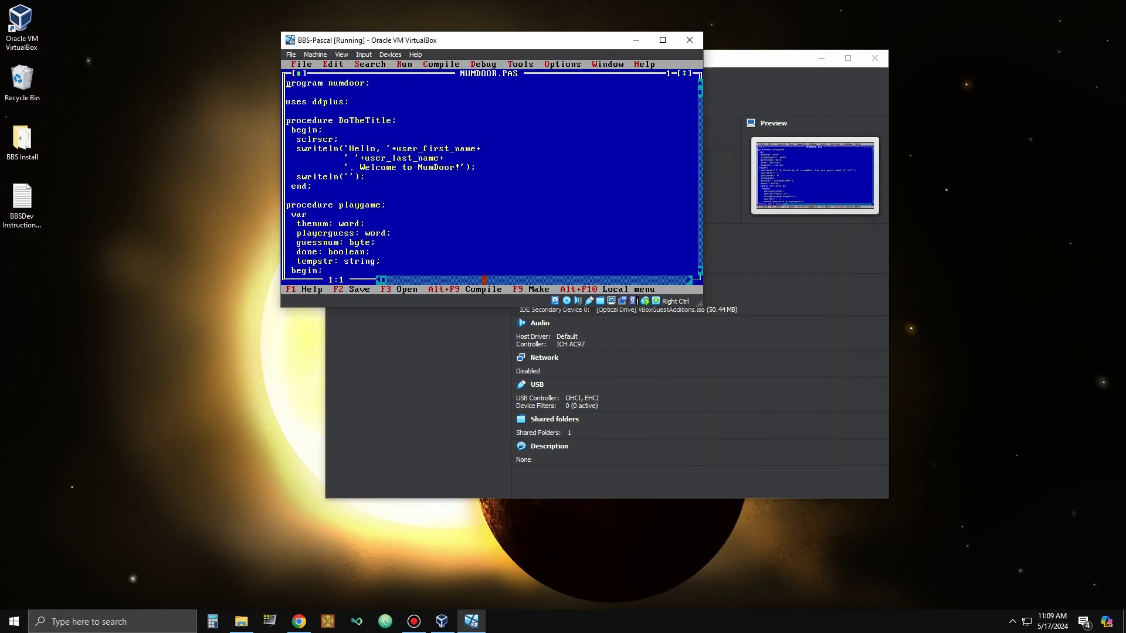
# - Compile NUMDOOR.PAS and exit Turbo Pascal 7
pyautogui.click(436, 64)
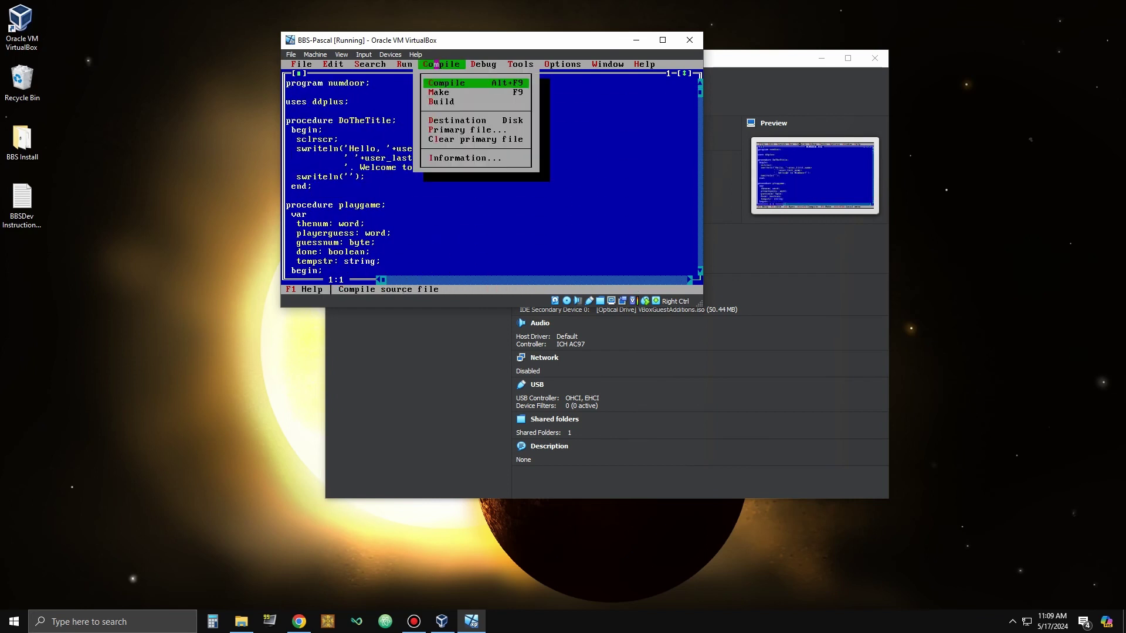
pyautogui.click(442, 83)
pyautogui.click(478, 215)
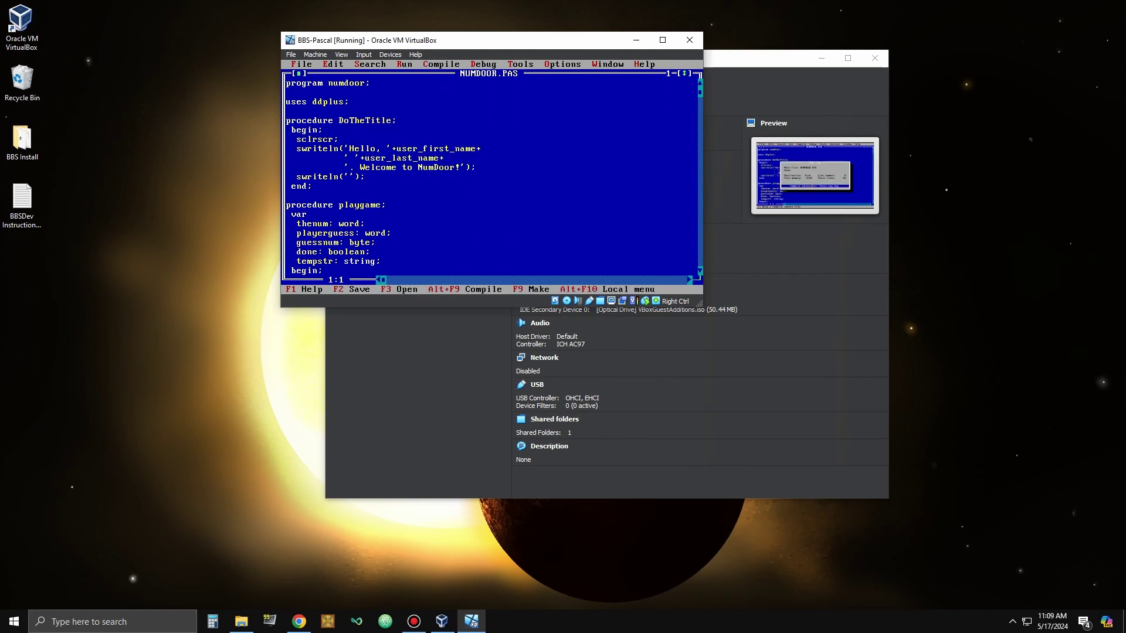
pyautogui.click(301, 65)
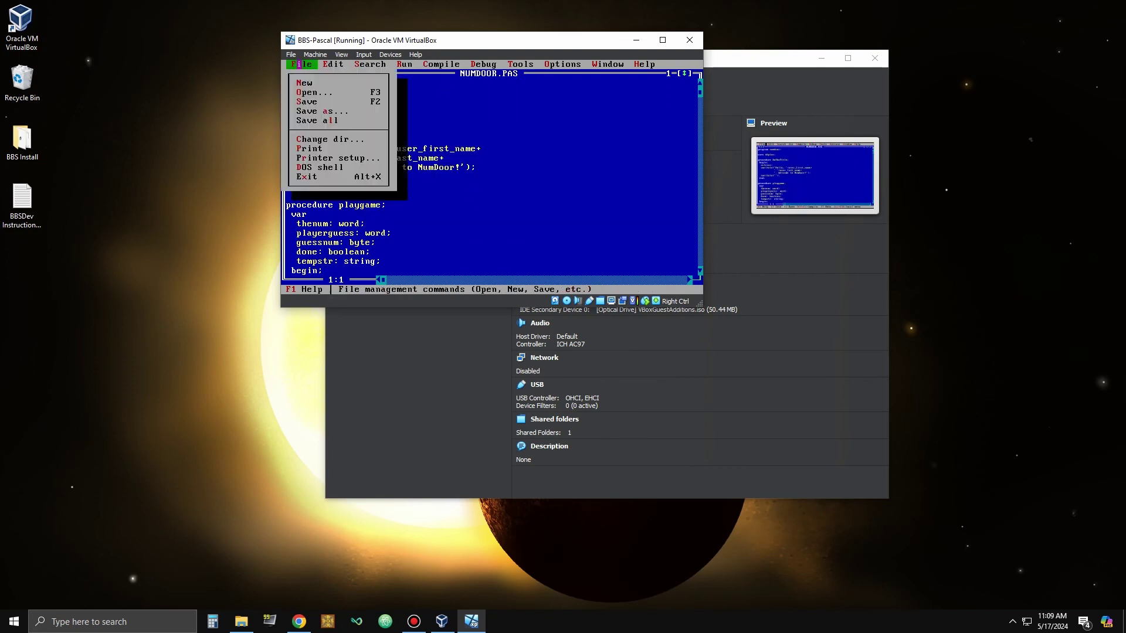
pyautogui.click(315, 177)
# - Copy GAME.CTL from the ddplus71 folder into a new folder named TEST at the root of the C: drive
pyautogui.click(402, 211)
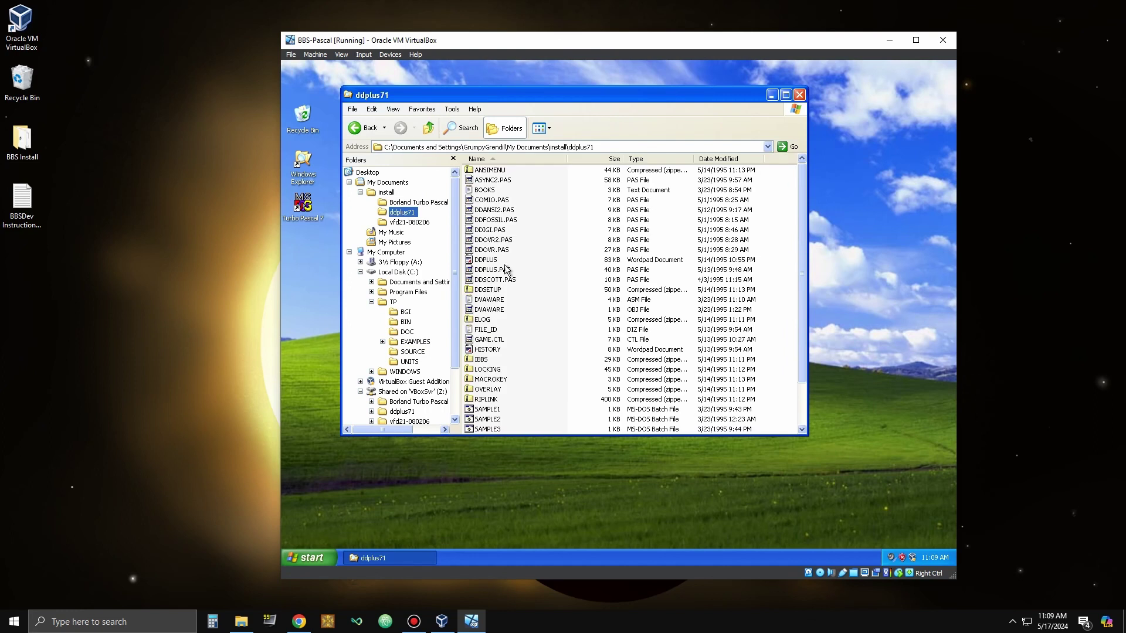
pyautogui.click(499, 341)
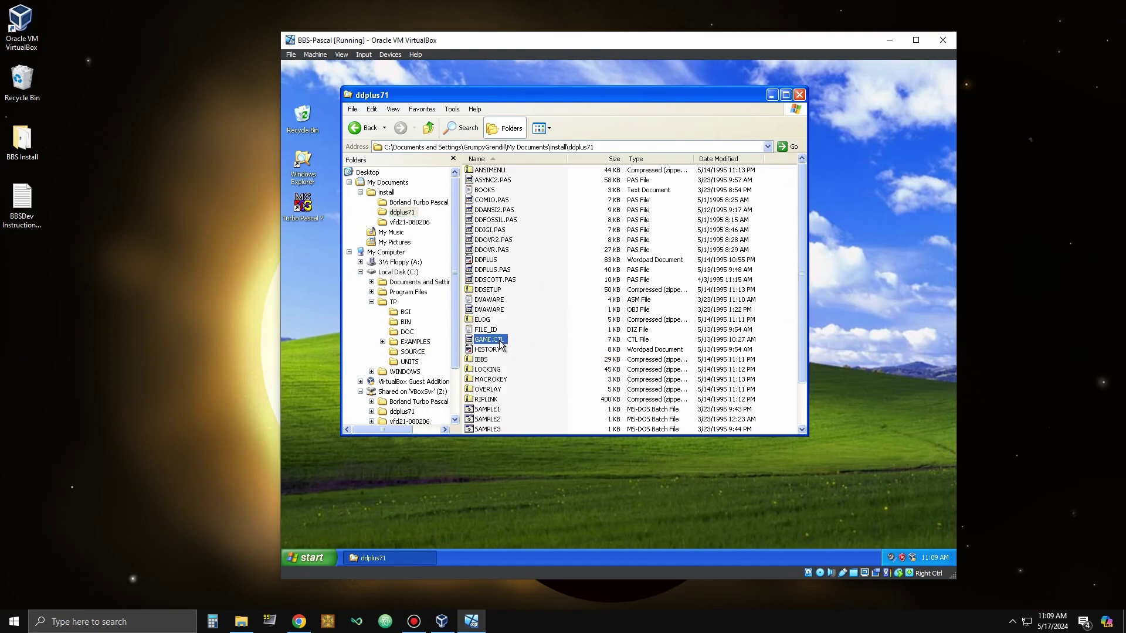
pyautogui.click(408, 274)
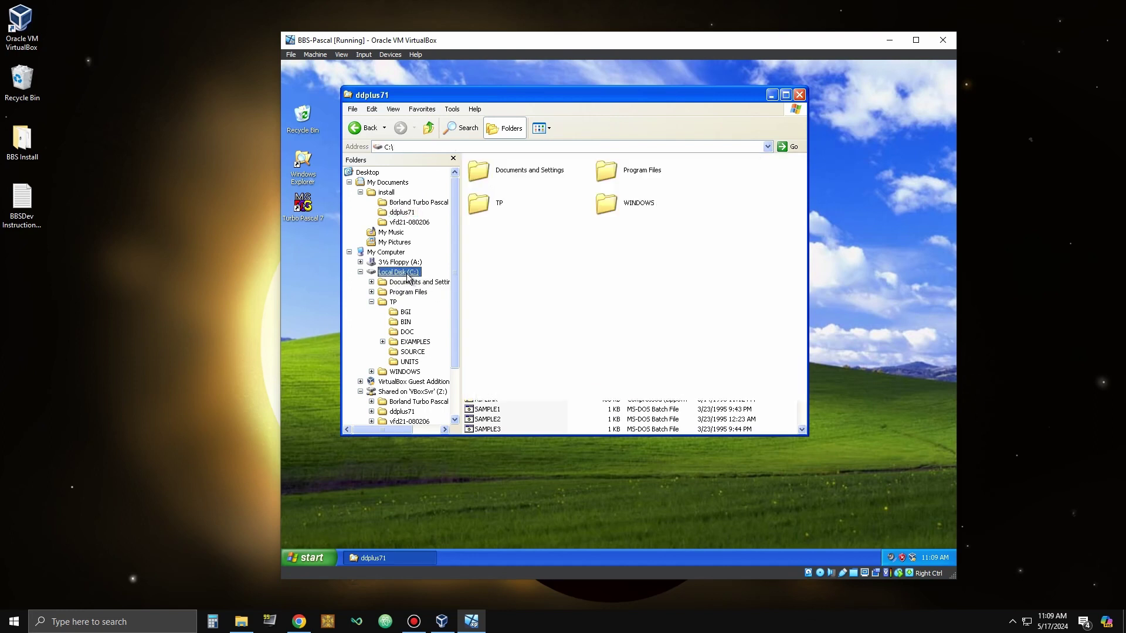
pyautogui.rightClick(536, 314)
pyautogui.moveTo(557, 395)
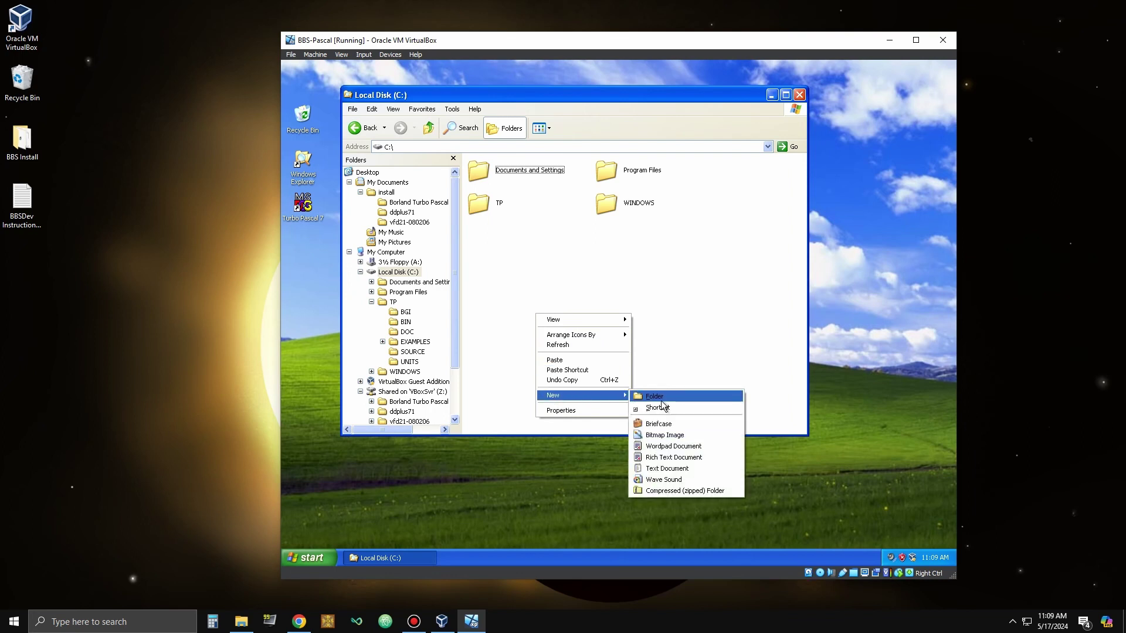
pyautogui.click(661, 399)
pyautogui.write('TEST')
pyautogui.press('Return')
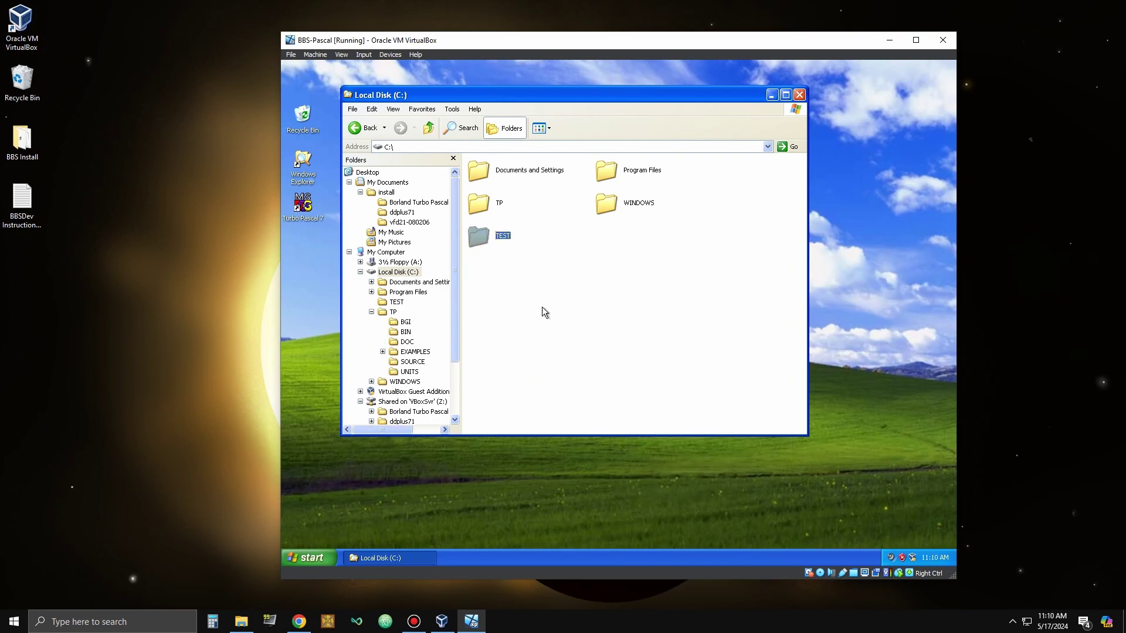
pyautogui.doubleClick(477, 242)
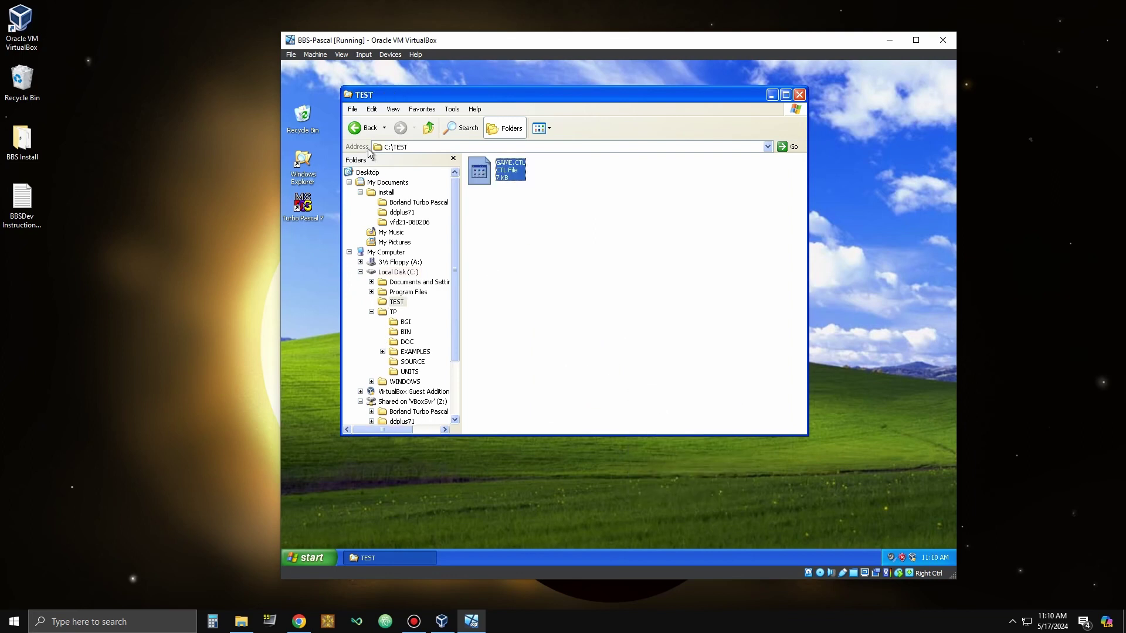
# - Copy the compiled NUMDOOR application from C:\TP\UNITS into C:\TEST
pyautogui.click(352, 128)
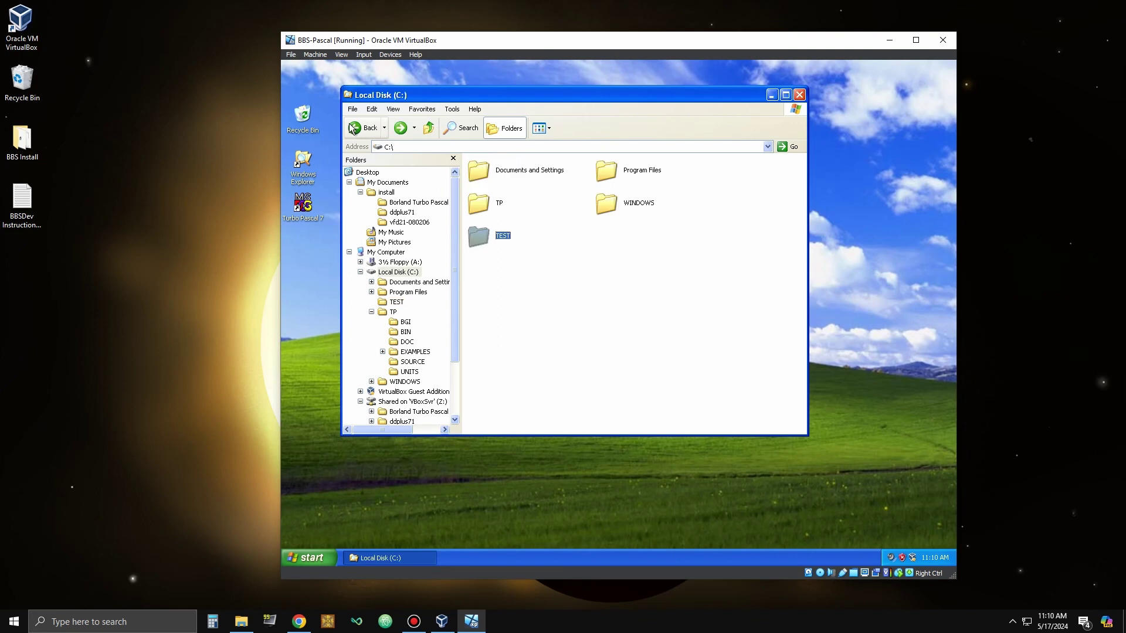
pyautogui.doubleClick(478, 205)
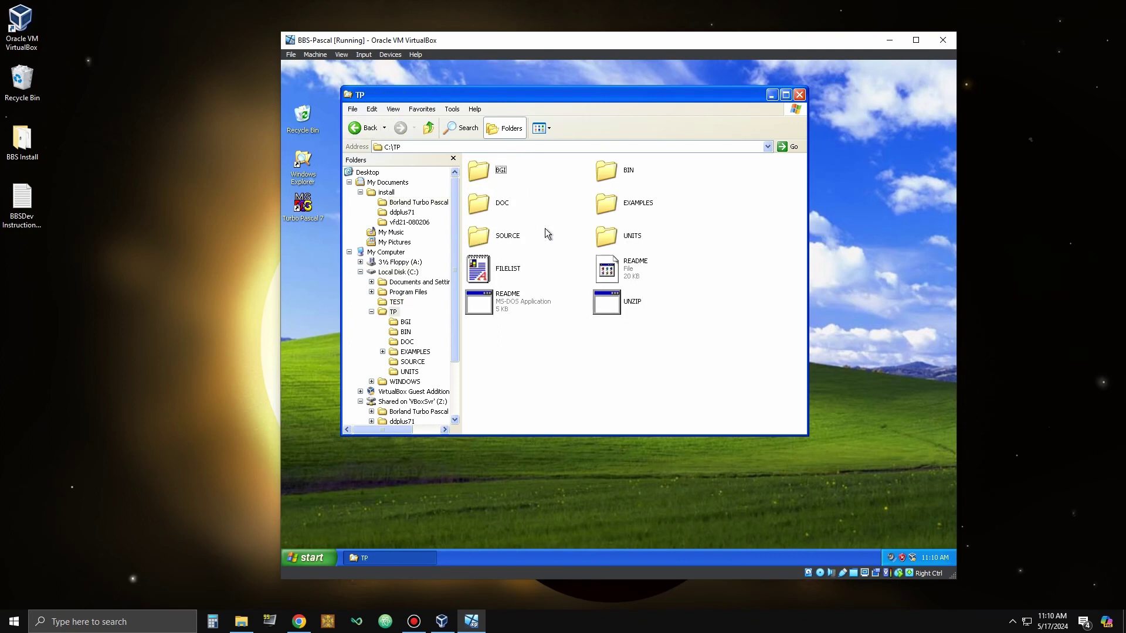
pyautogui.doubleClick(607, 238)
pyautogui.click(496, 363)
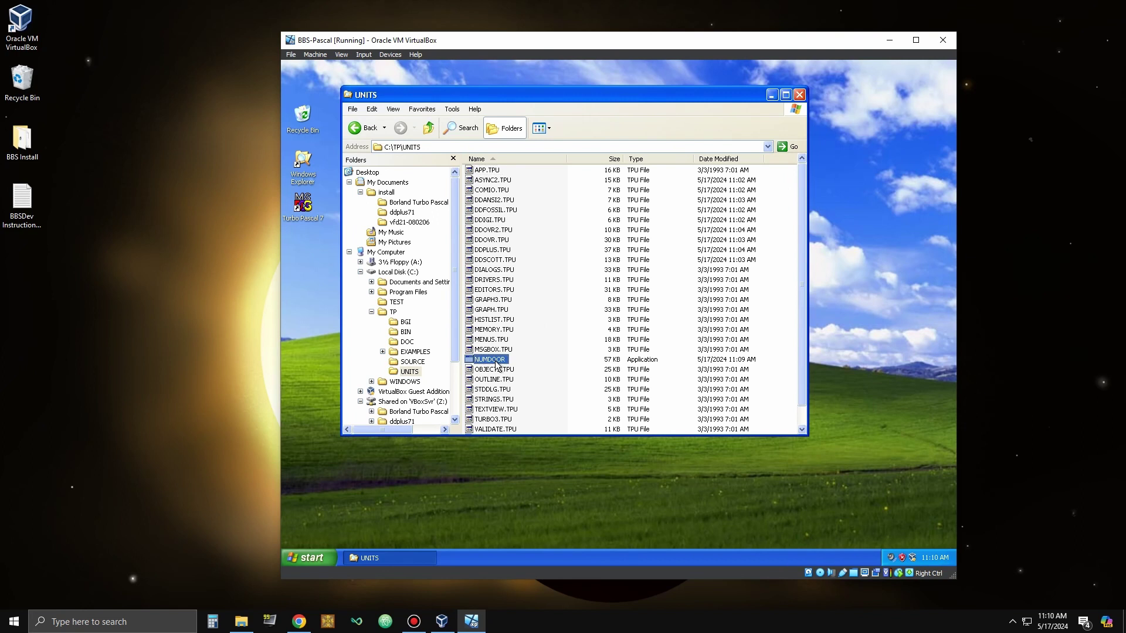
pyautogui.click(397, 301)
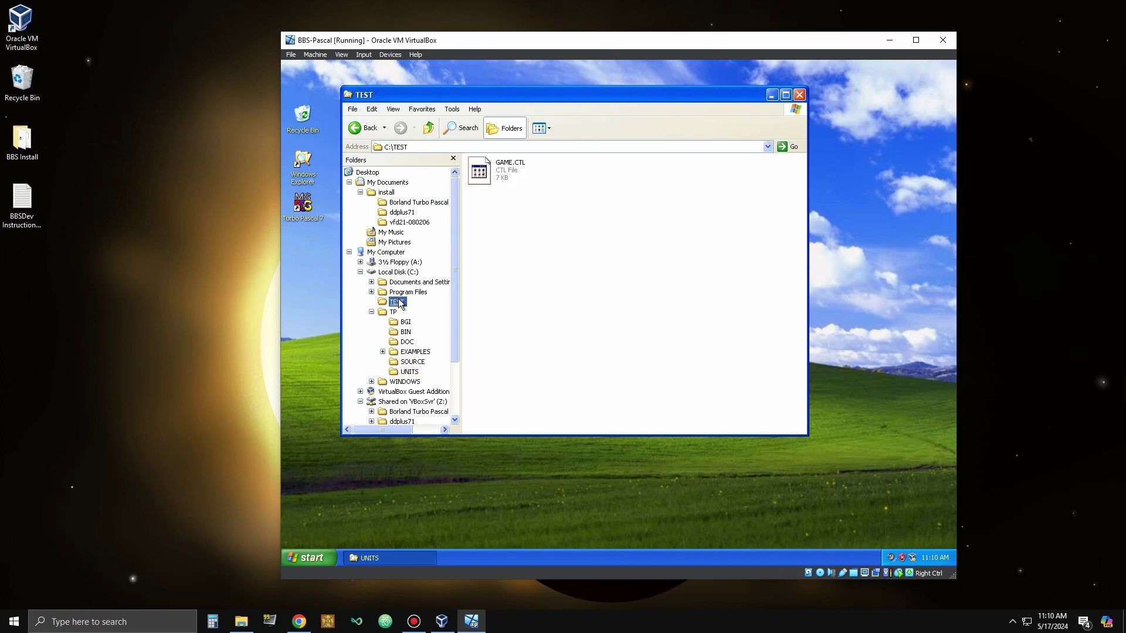
# - Open GAME.CTL from C:\TEST with Notepad, choosing it from the list of installed programs
pyautogui.doubleClick(479, 176)
pyautogui.click(653, 364)
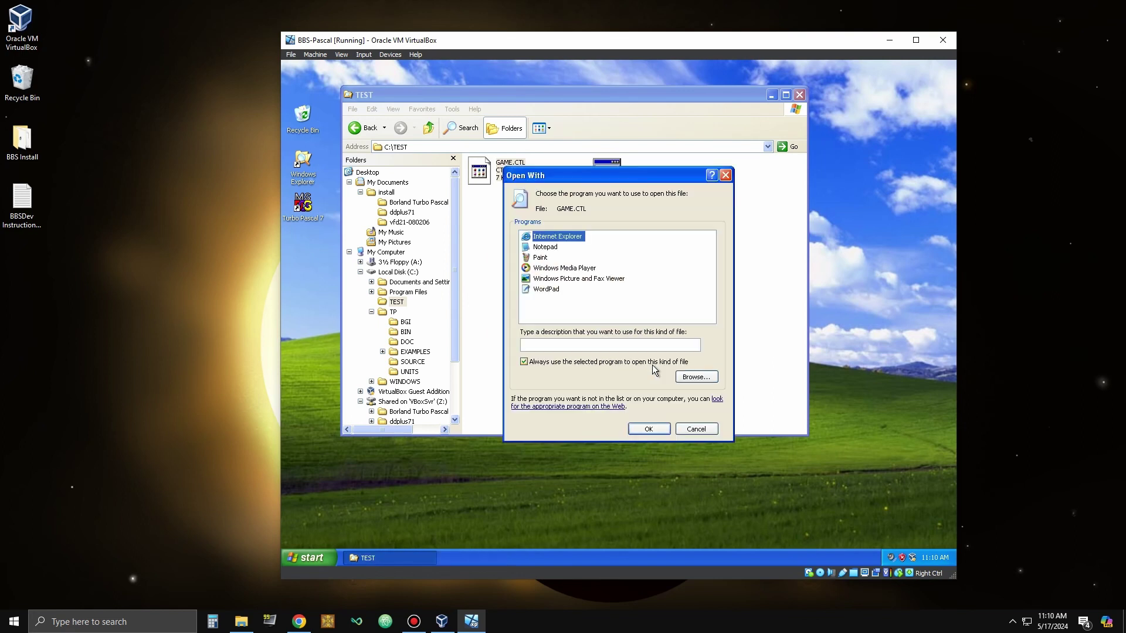
pyautogui.doubleClick(545, 247)
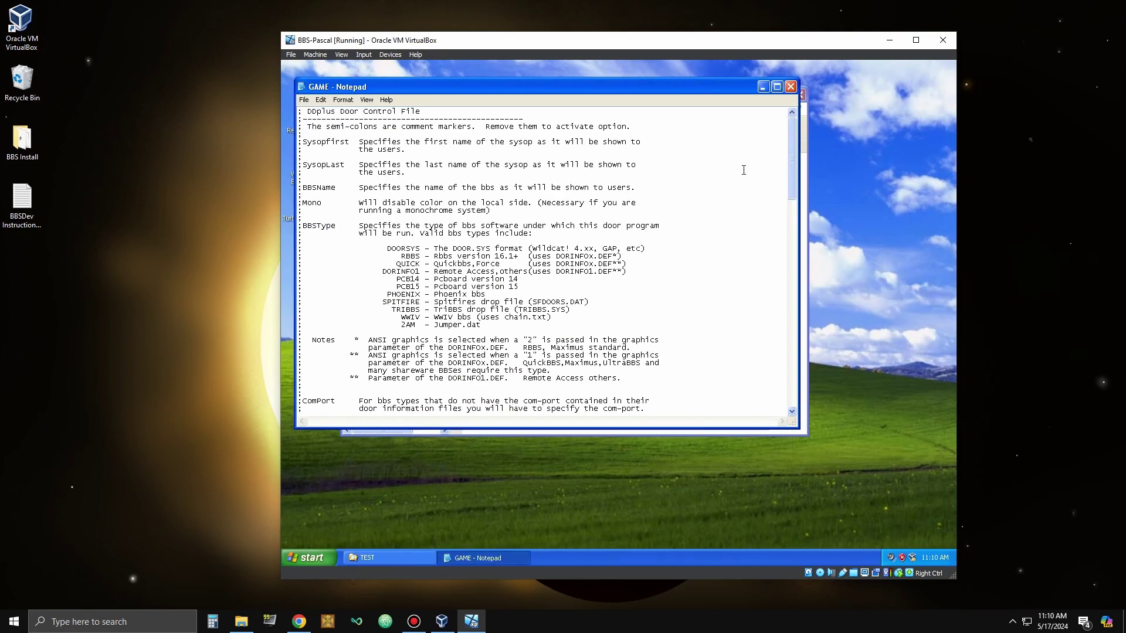
# - In GAME.CTL's Sample Data, fill in the sysop's first and last name, set BBSNAME to Last Rangers' BBS, and save and close the file
pyautogui.moveTo(795, 143); pyautogui.dragTo(685, 286)
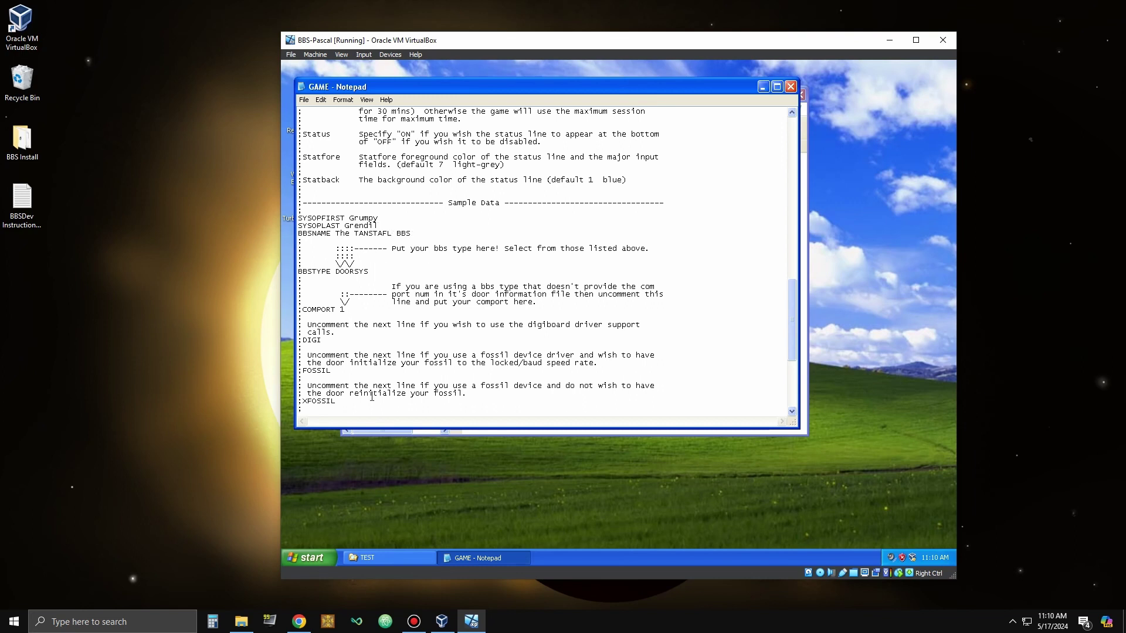
pyautogui.press('BackSpace')
pyautogui.press('BackSpace')
pyautogui.press('BackSpace')
pyautogui.press('BackSpace')
pyautogui.press('BackSpace')
pyautogui.press('BackSpace')
pyautogui.press('BackSpace')
pyautogui.press('BackSpace')
pyautogui.write('Last Ragn')
pyautogui.write('gers')
pyautogui.click(303, 100)
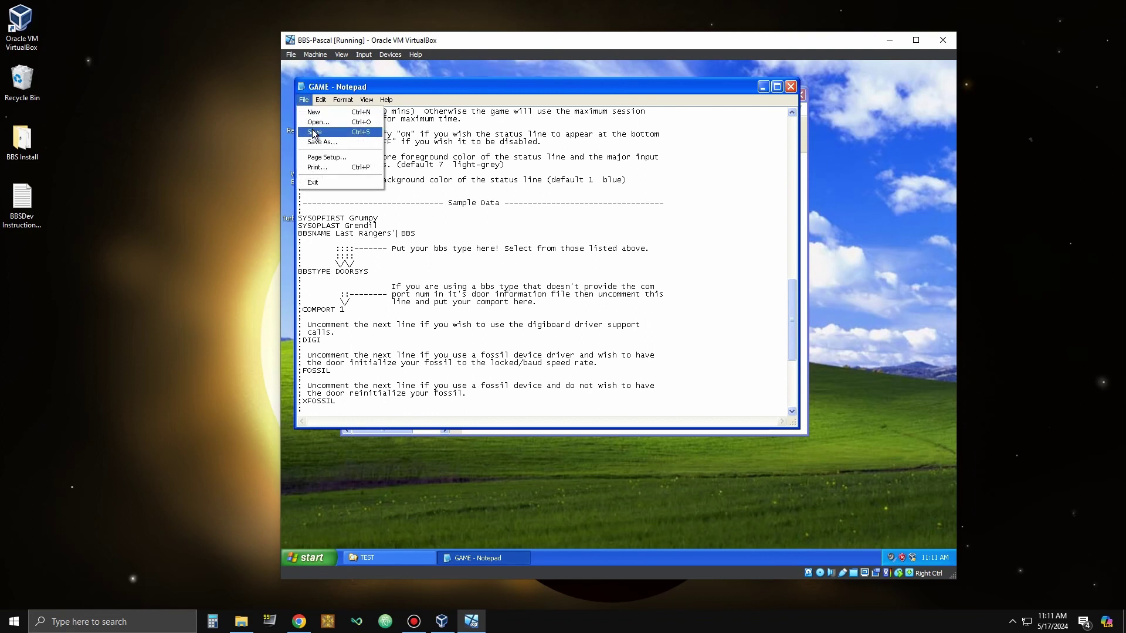
pyautogui.click(311, 131)
pyautogui.click(790, 86)
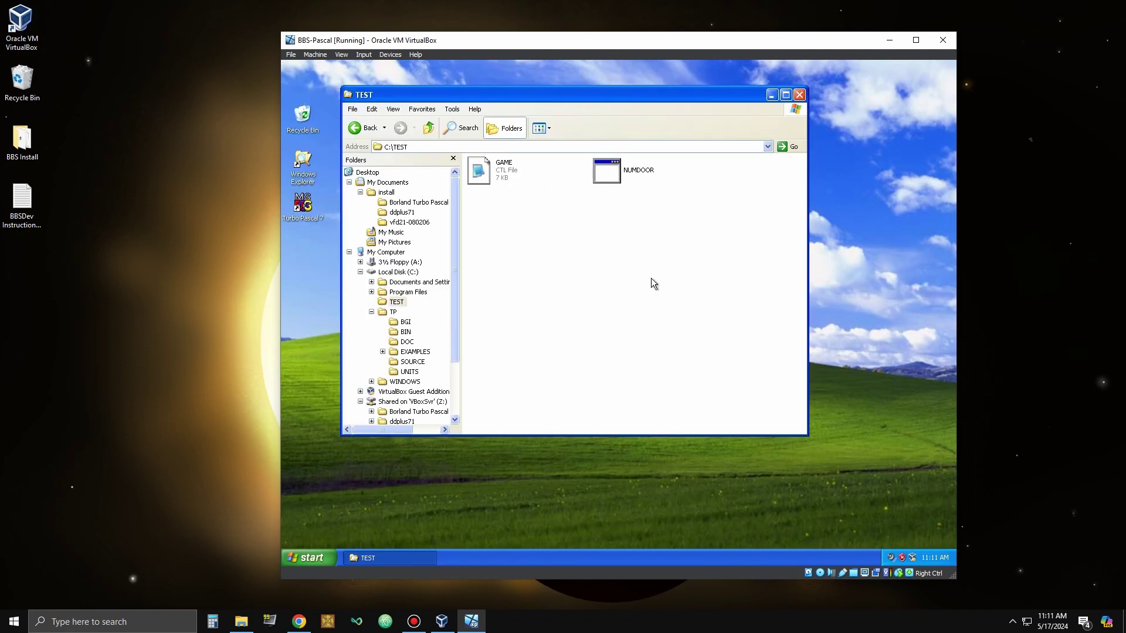
# - Install DOSBox 0.74-3 from the install folder with the default components and destination C:\Program Files\DOSBox-0.74-3
pyautogui.click(386, 192)
pyautogui.doubleClick(636, 206)
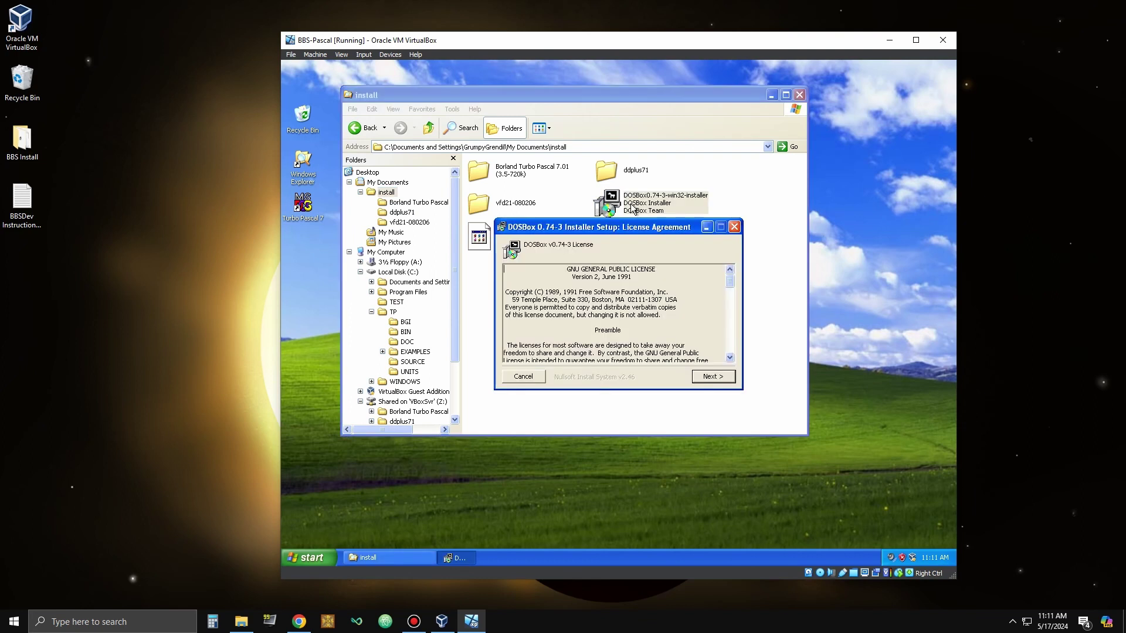
pyautogui.click(713, 376)
pyautogui.click(717, 377)
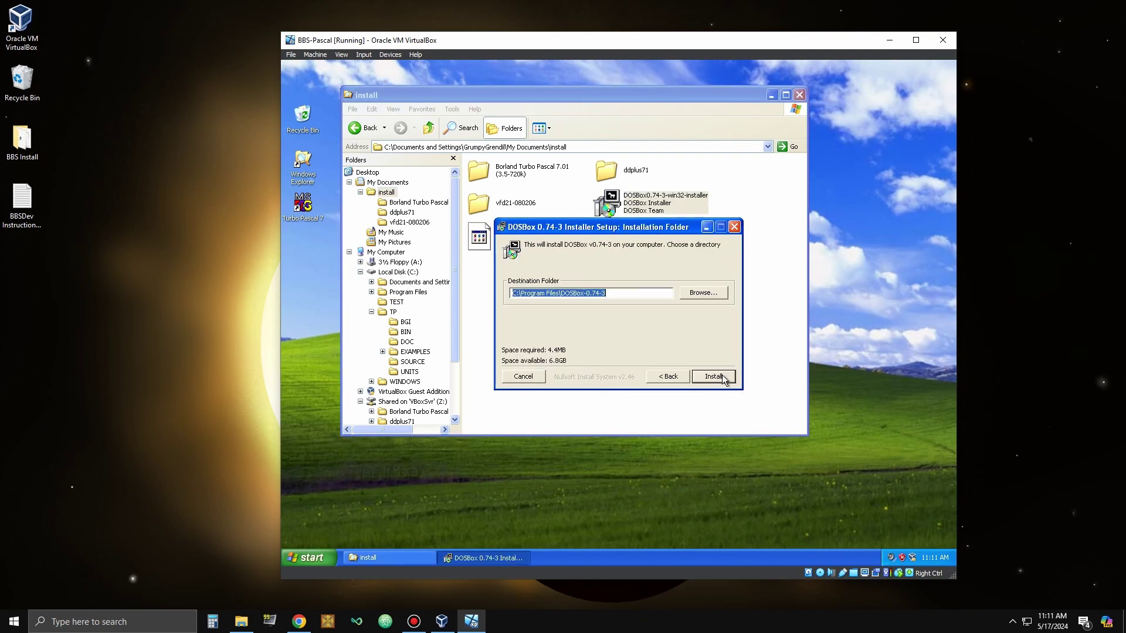
pyautogui.click(722, 376)
pyautogui.click(720, 378)
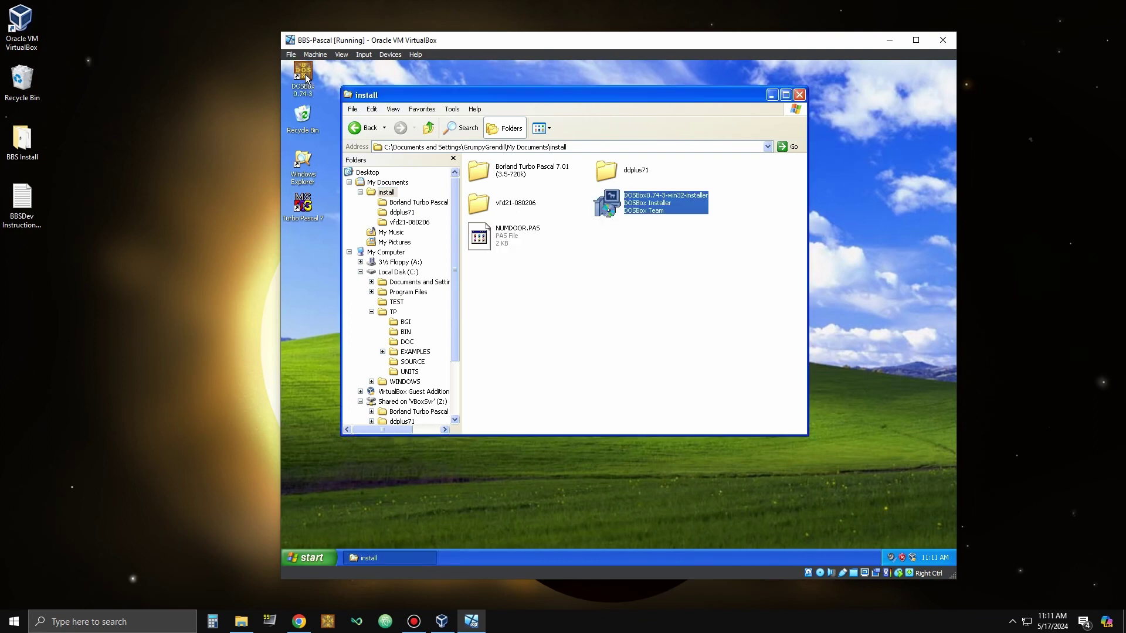
# - Move the DOSBox 0.74-3 desktop shortcut below Turbo Pascal 7 and launch DOSBox
pyautogui.moveTo(303, 75); pyautogui.dragTo(309, 245)
pyautogui.doubleClick(303, 246)
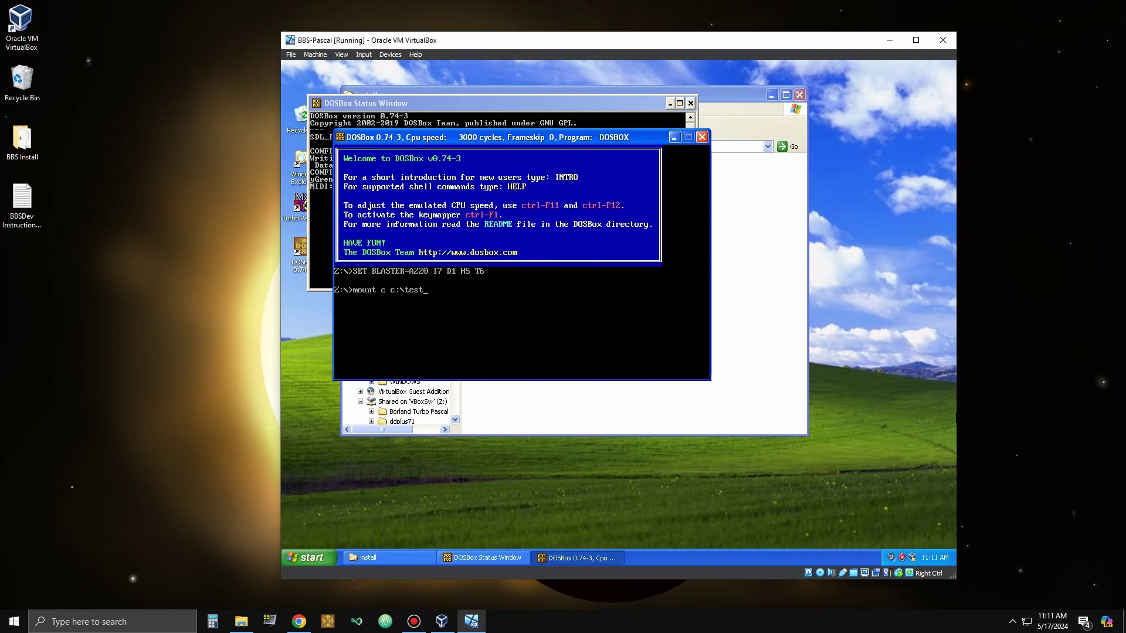
# - Mount c:\test as drive C in DOSBox, switch to that drive and list its files
pyautogui.press('Return')
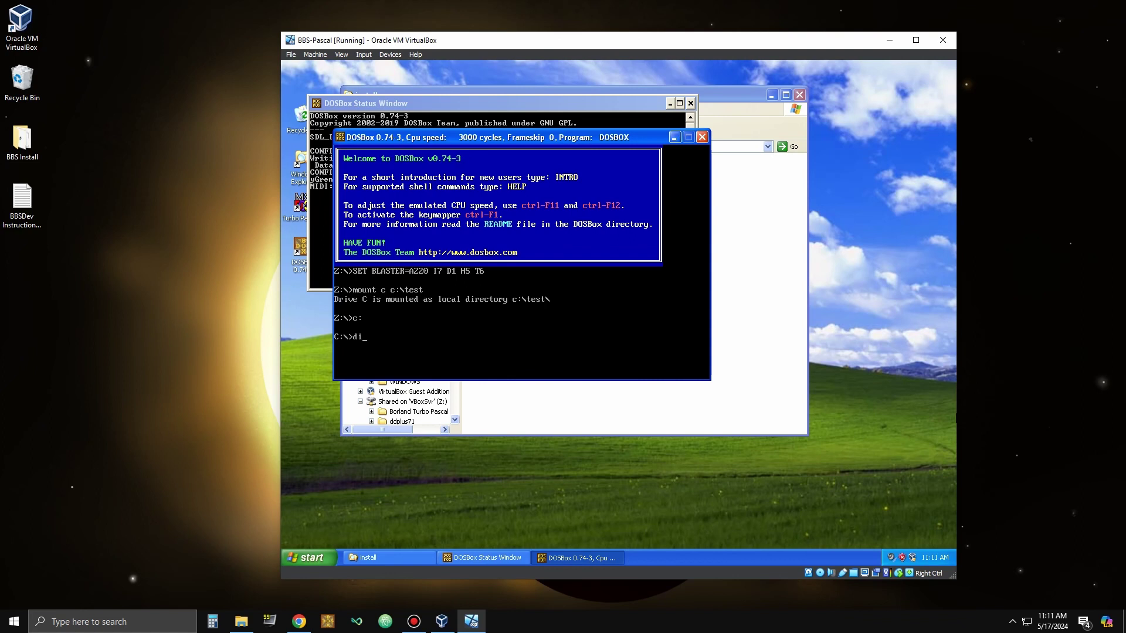
pyautogui.write('r')
pyautogui.press('Return')
# - Run numdoor/l in local mode and log on with the default sysop name by leaving the name blank
pyautogui.write('numdoor')
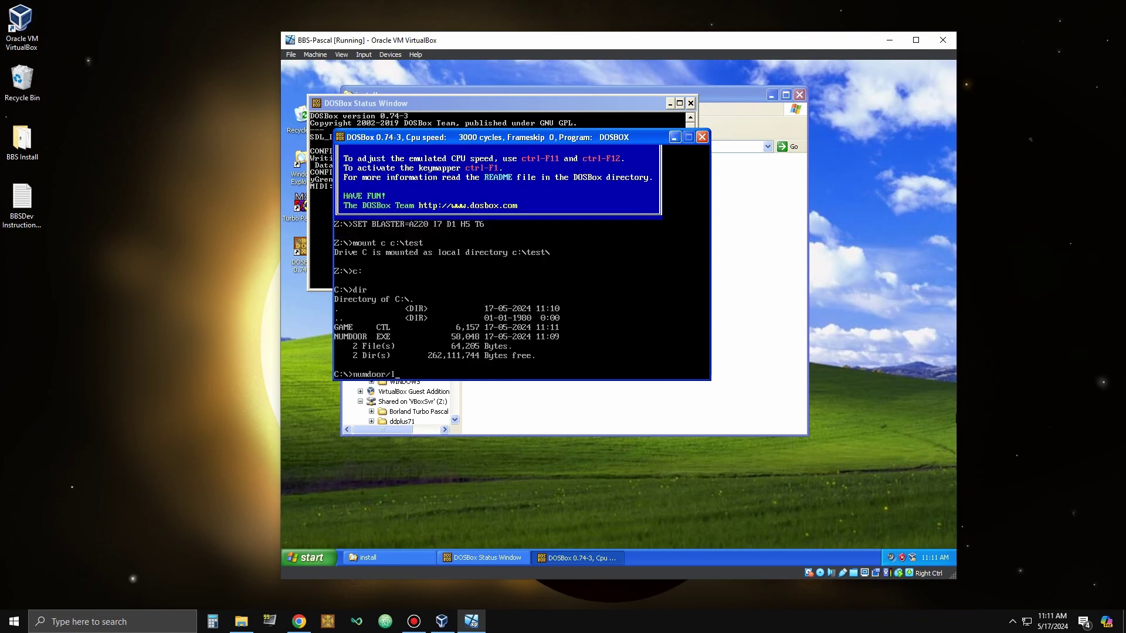
pyautogui.write('/l')
pyautogui.press('Return')
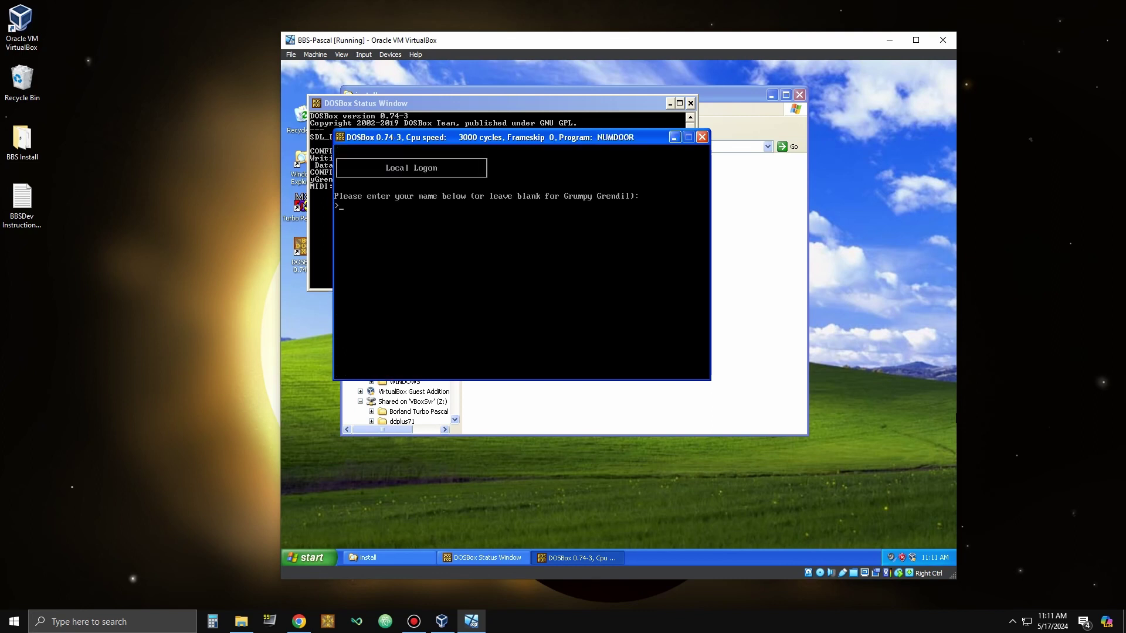
pyautogui.press('Return')
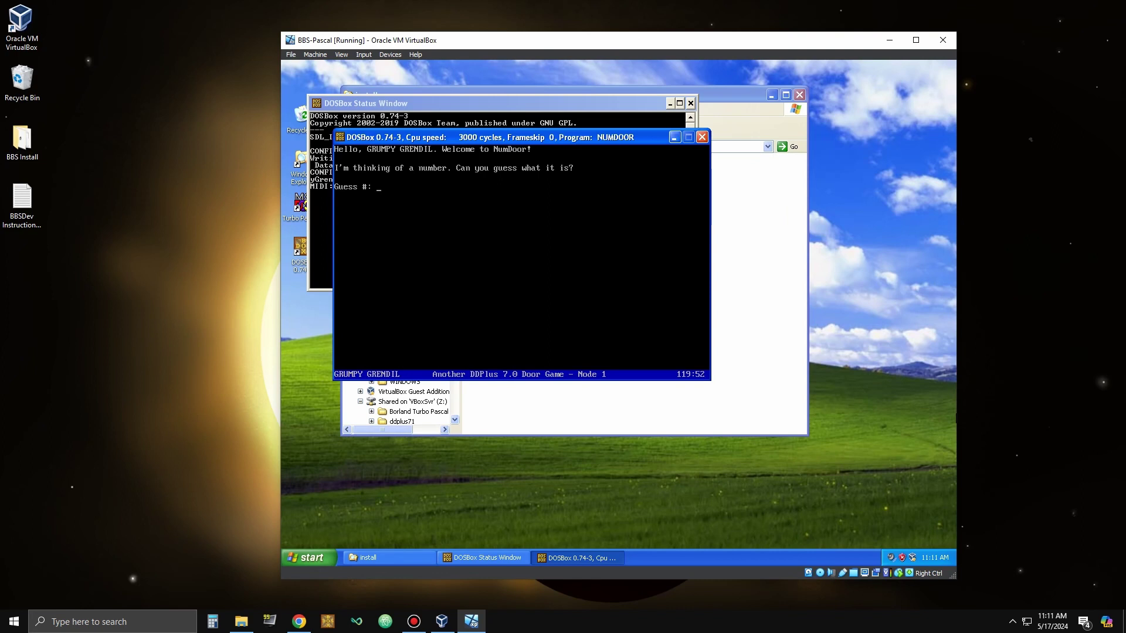
# - Play the NumDoor number game with the guesses 50, 25, 35, 30 and 28
pyautogui.write('50')
pyautogui.press('Return')
pyautogui.write('25')
pyautogui.press('Return')
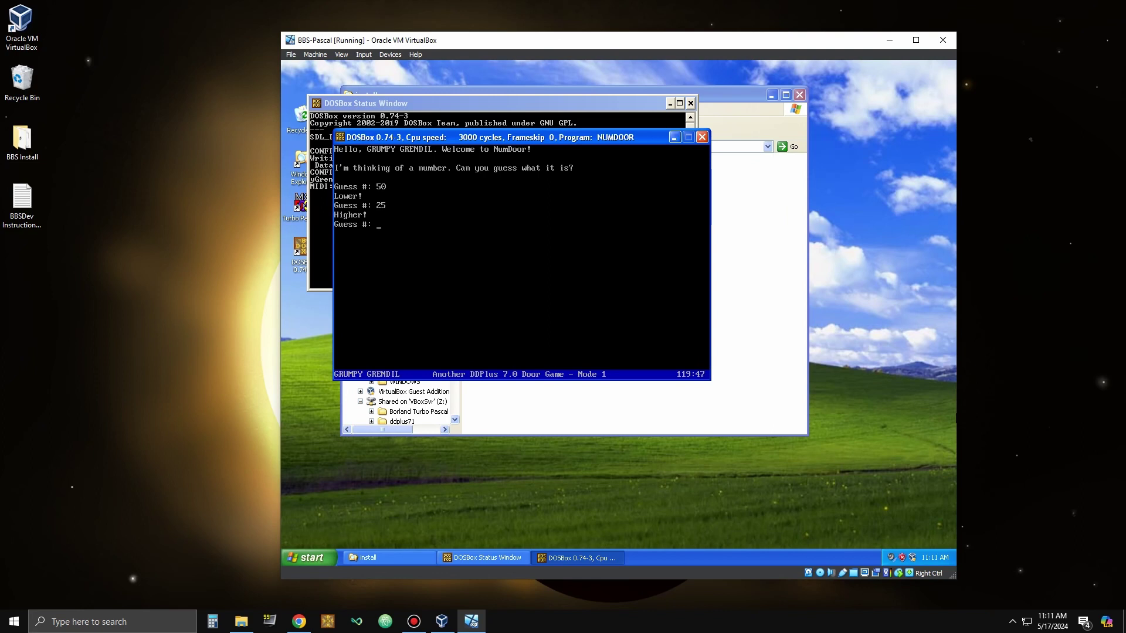
pyautogui.write('35')
pyautogui.press('Return')
pyautogui.write('30')
pyautogui.press('Return')
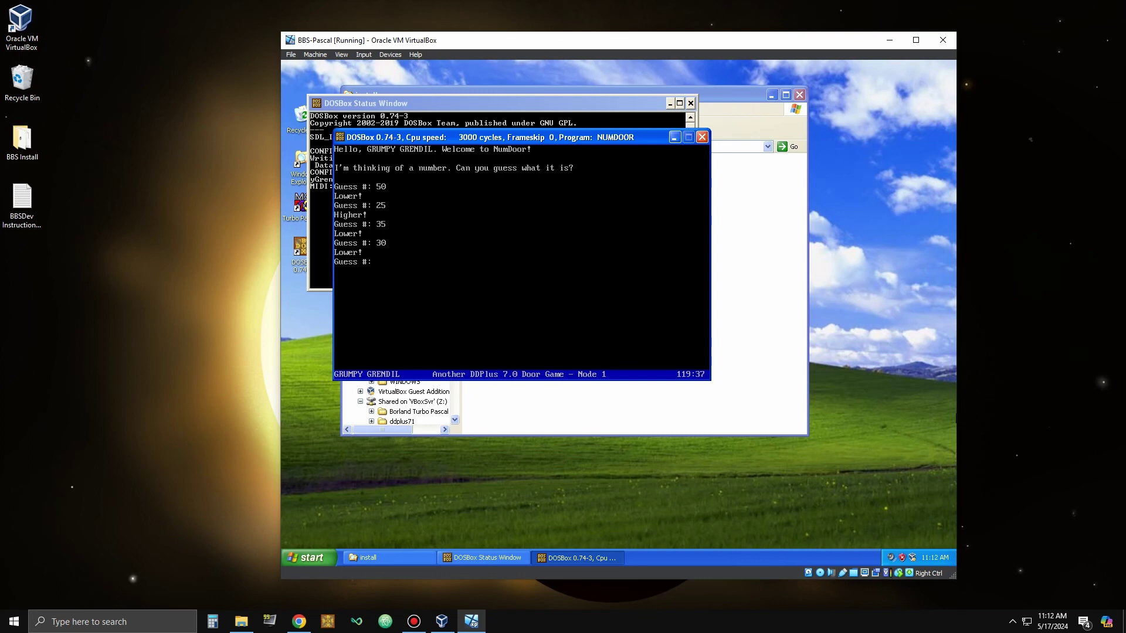
pyautogui.write('28')
pyautogui.press('Return')
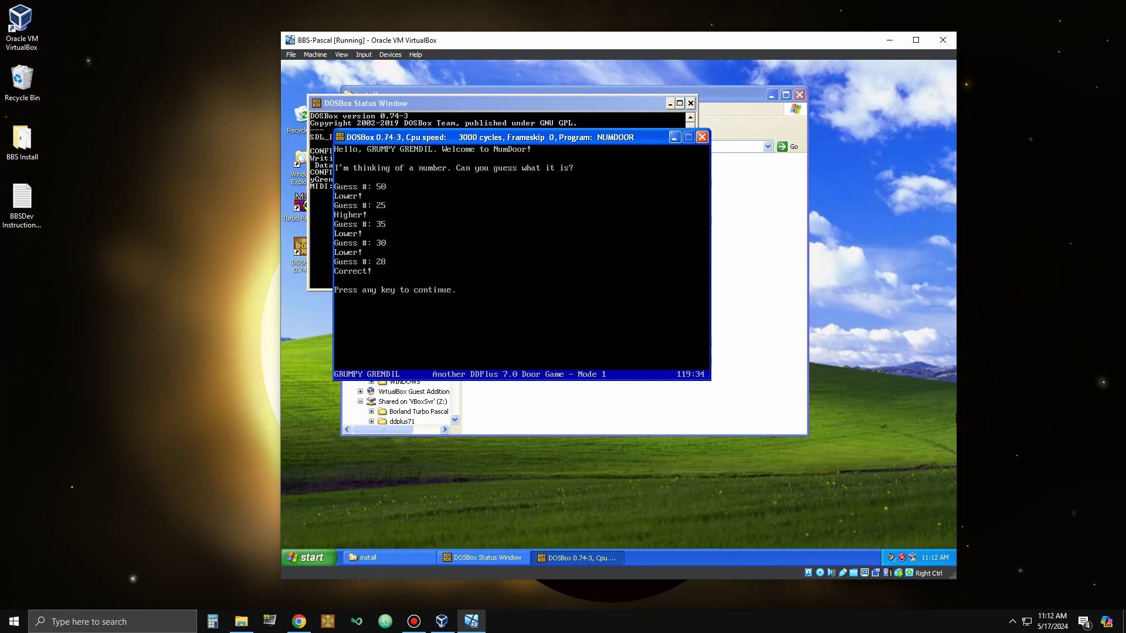